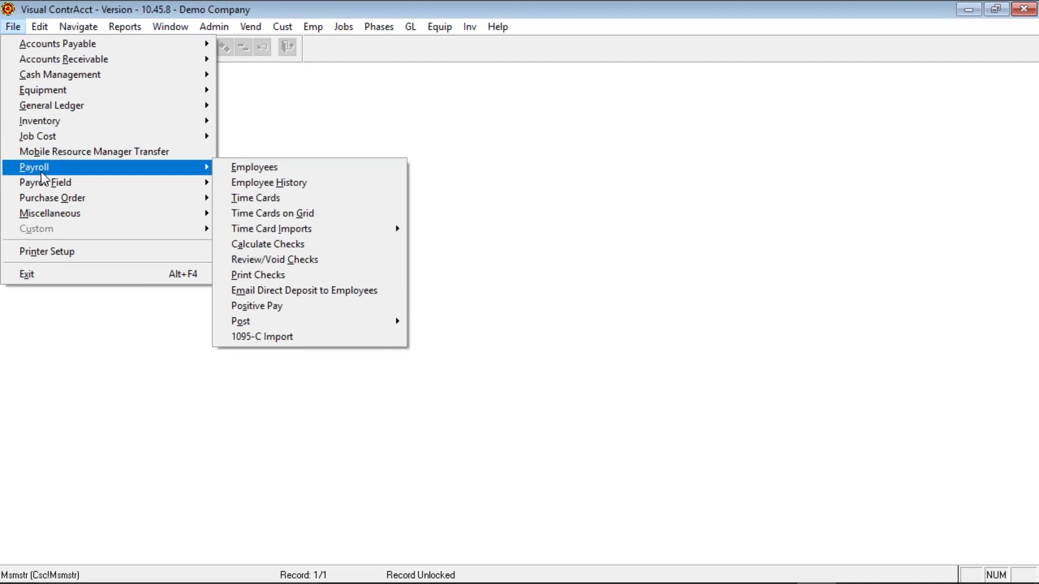
Step: Open the payroll employee records and search the employee list for names starting with MA
left_click(270, 169)
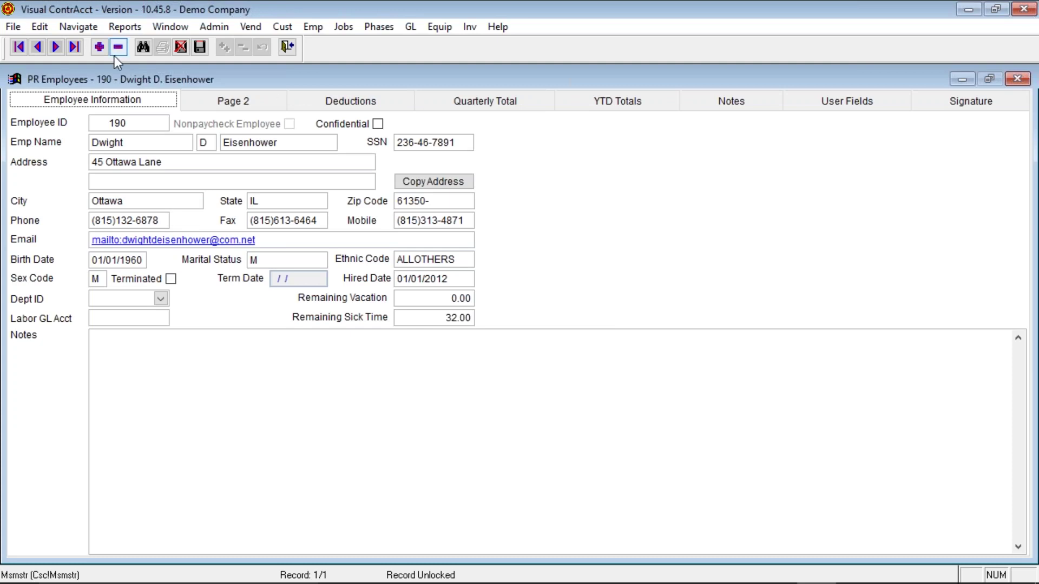
left_click(144, 48)
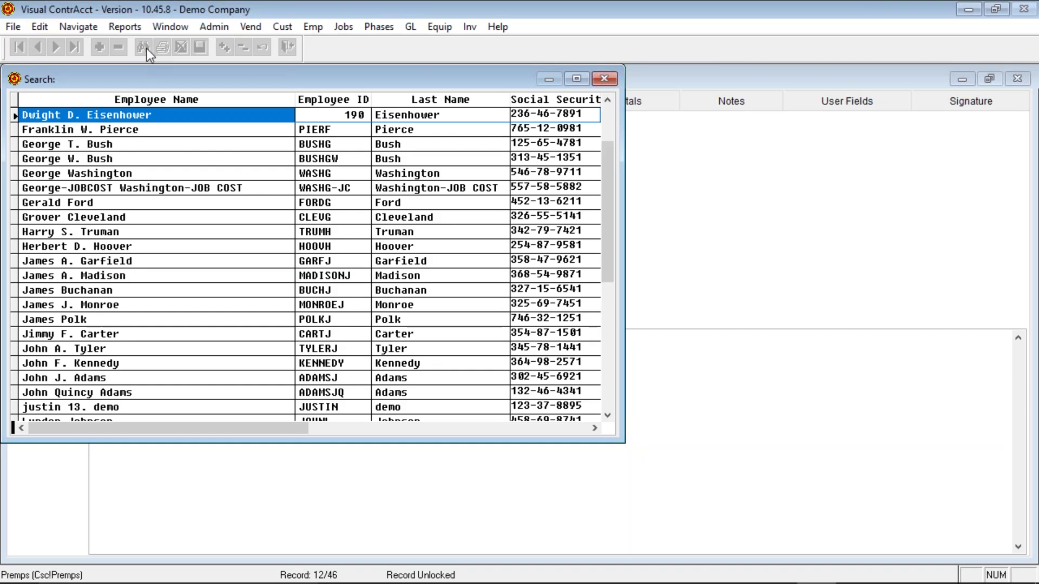
type("MA")
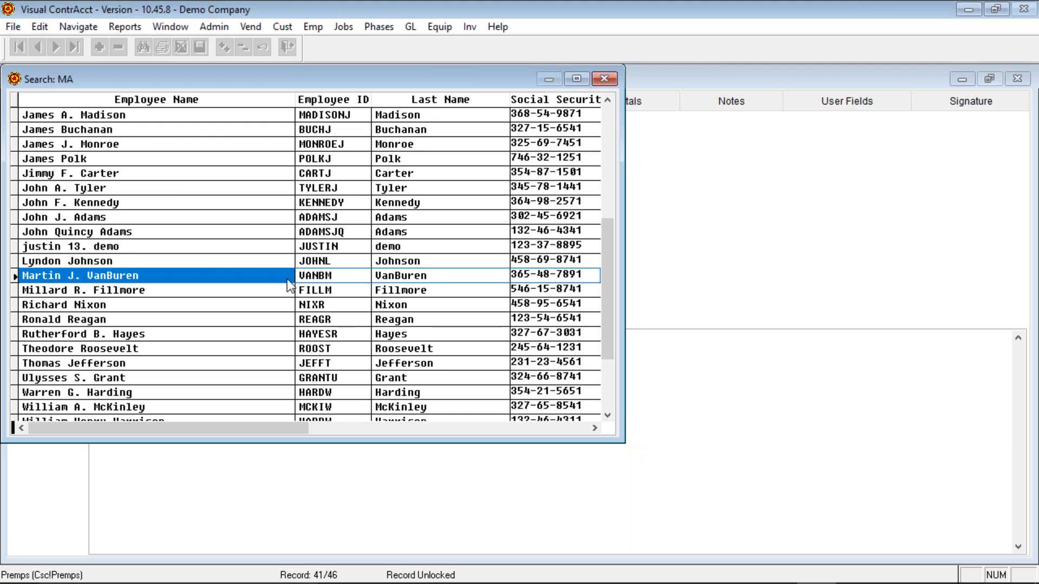
Step: Go through entries in the search list's Last Name column and return the list to Employee Name order
left_click(346, 272)
left_click(456, 274)
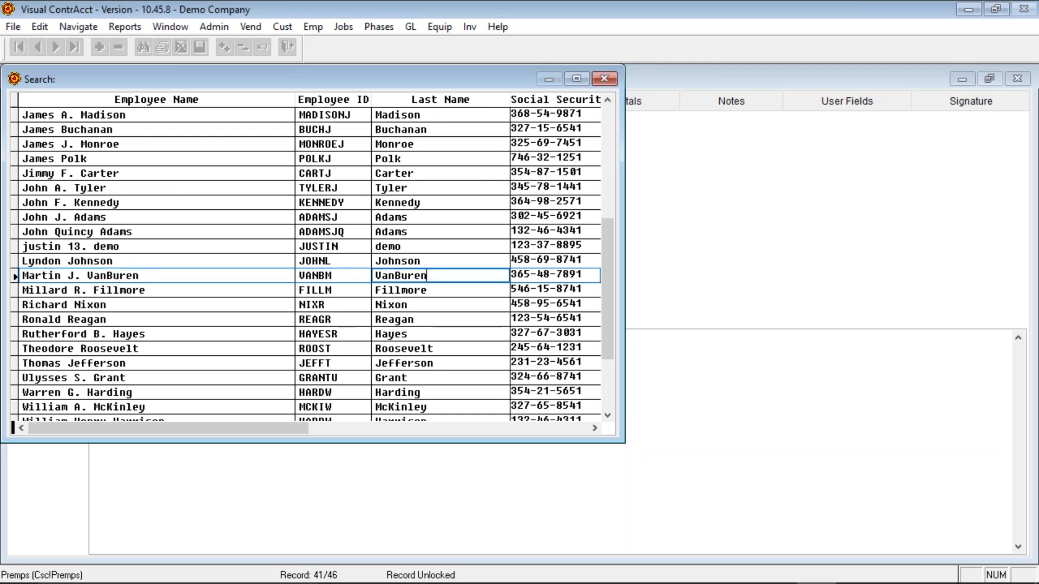
left_click(466, 261)
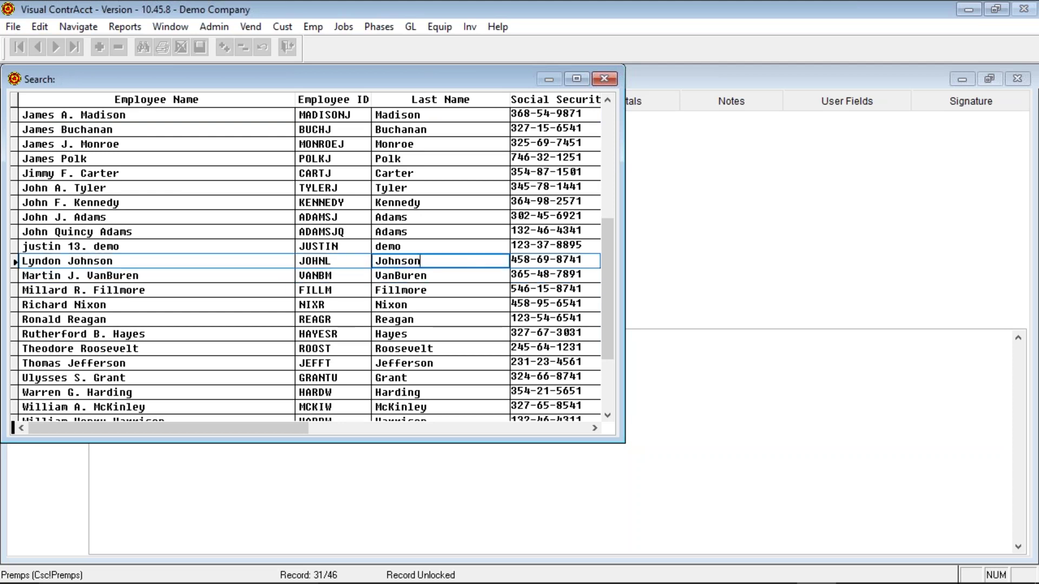
key("Up")
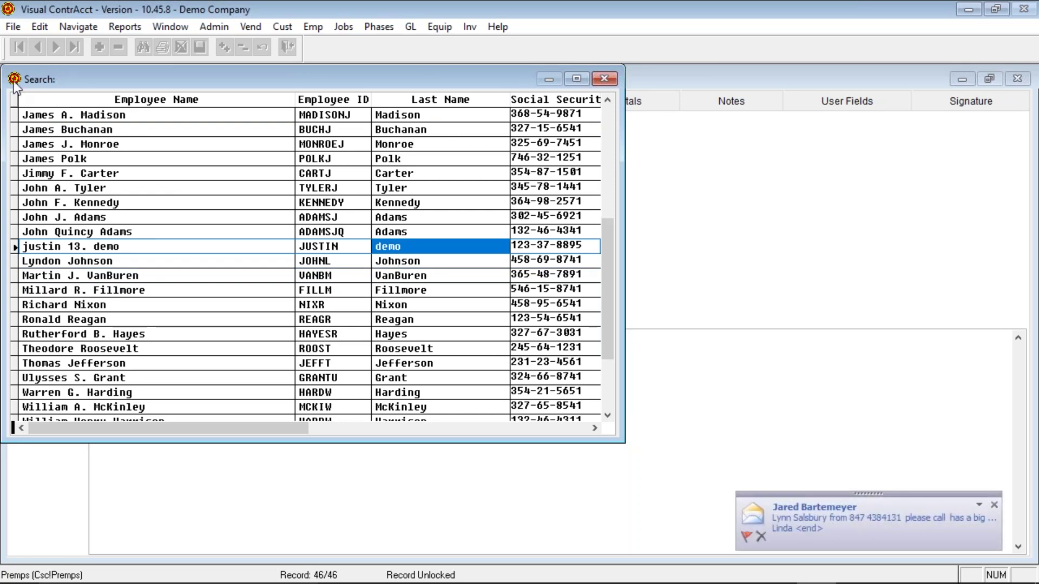
left_click(197, 99)
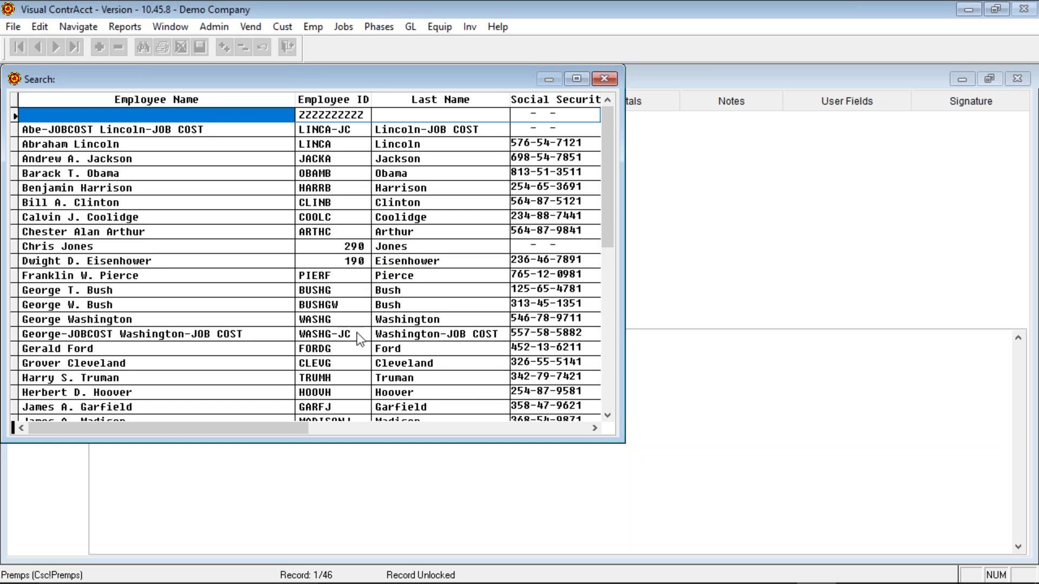
Step: Browse the whole employee search list and open Dwight D. Eisenhower's record
scroll(356, 333, "down", 11)
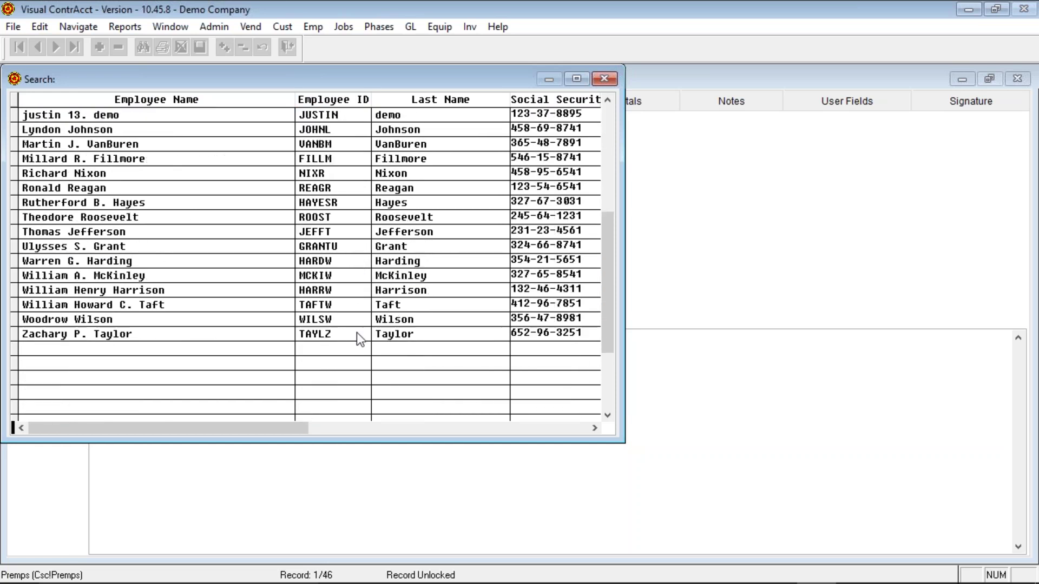
scroll(357, 332, "up", 12)
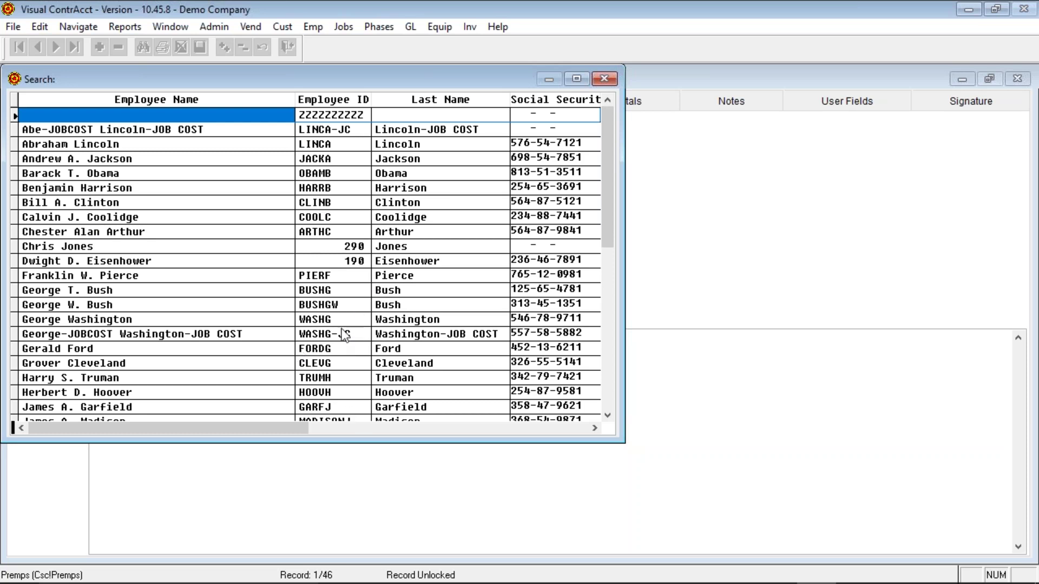
double_click(342, 259)
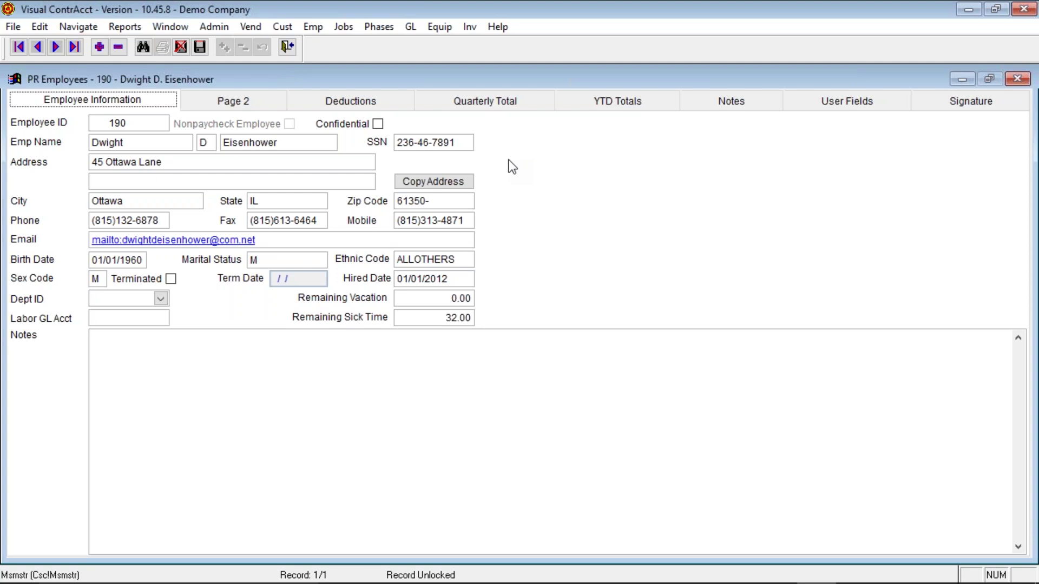
Step: Inspect the employee's Email field and the available Dept ID choices, leaving both as they are
left_click(279, 243)
left_click(279, 244)
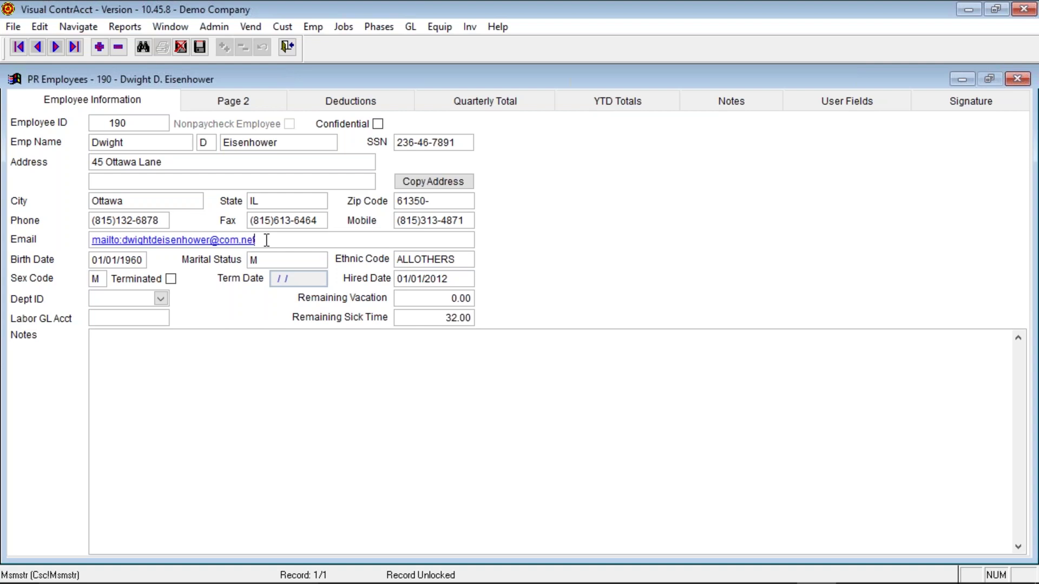
left_click(160, 298)
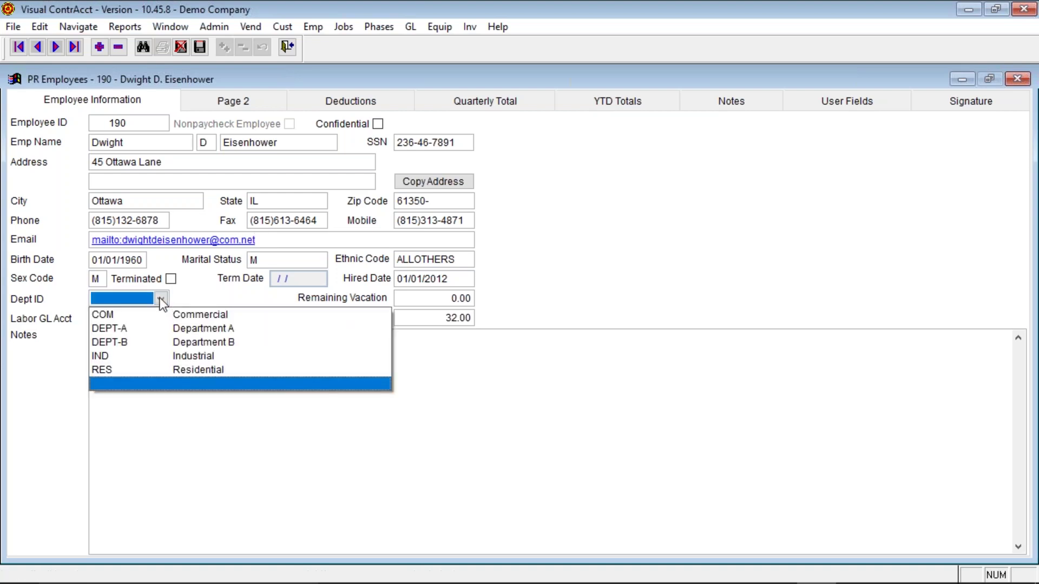
left_click(160, 298)
Step: Open the employee's Page 2 and browse the lookup list of WC State/Code entries without changing the code
left_click(232, 101)
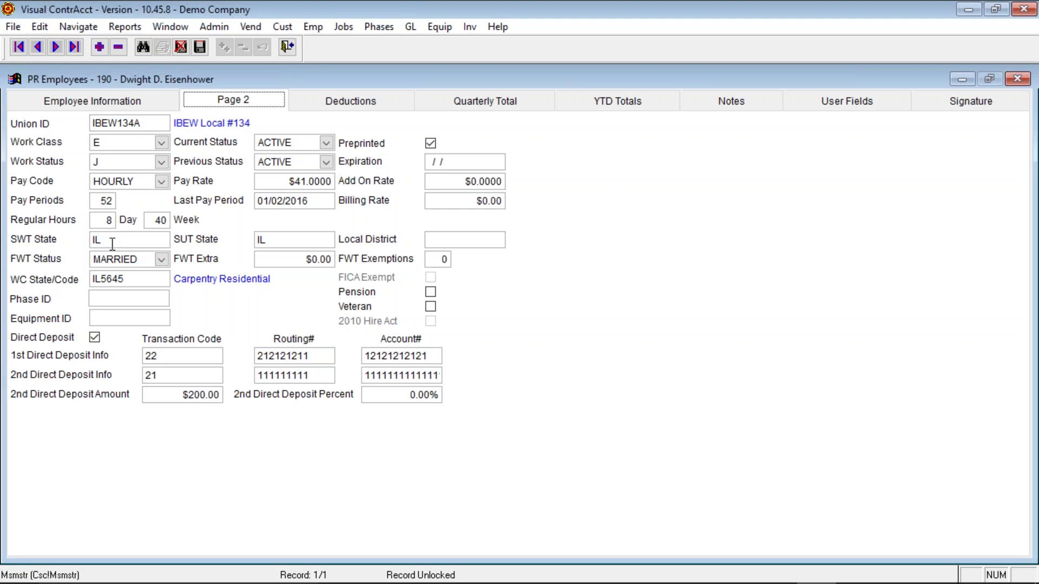
left_click(132, 278)
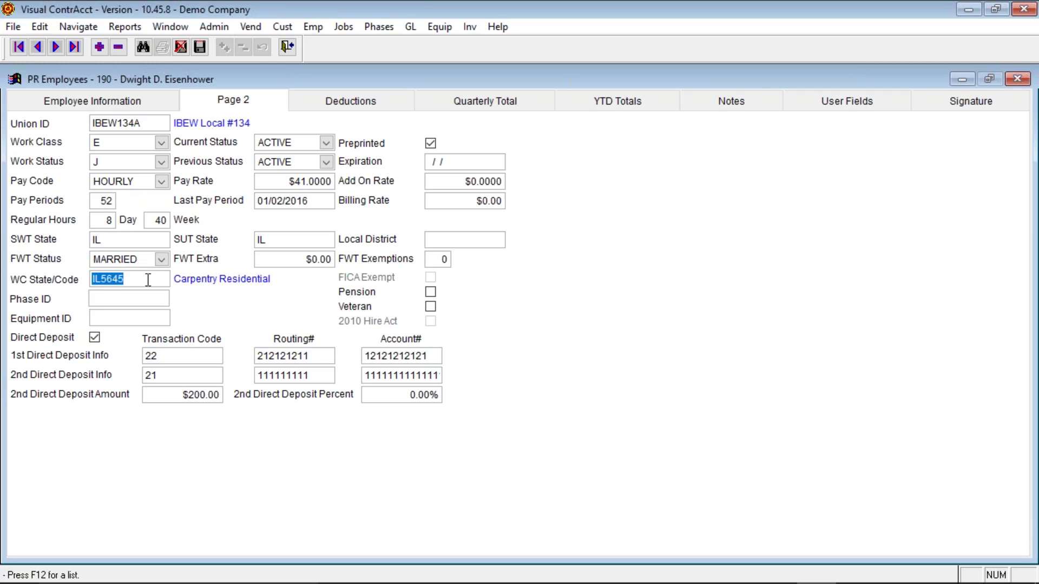
key("F12")
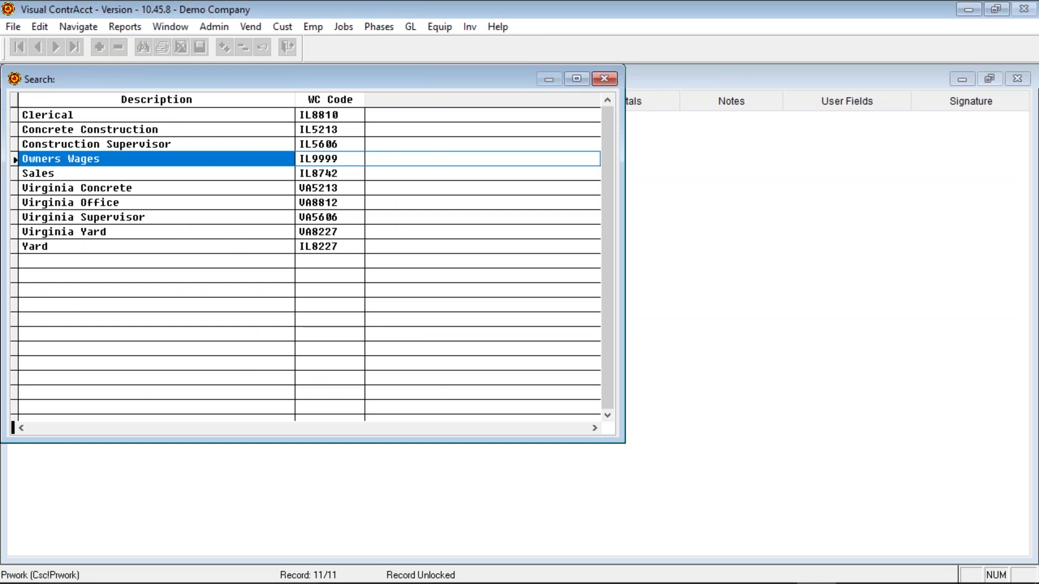
key("Right")
key("Down")
key("Down")
key("Down")
key("Up")
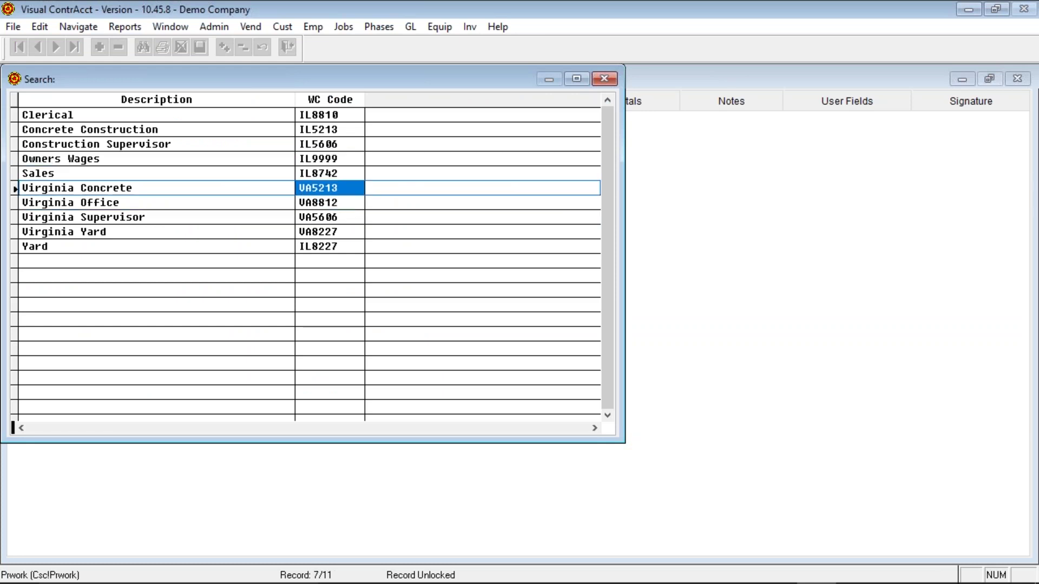
key("Up")
key("Up")
key("Up")
key("Up")
key("Up")
key("Up")
key("Return")
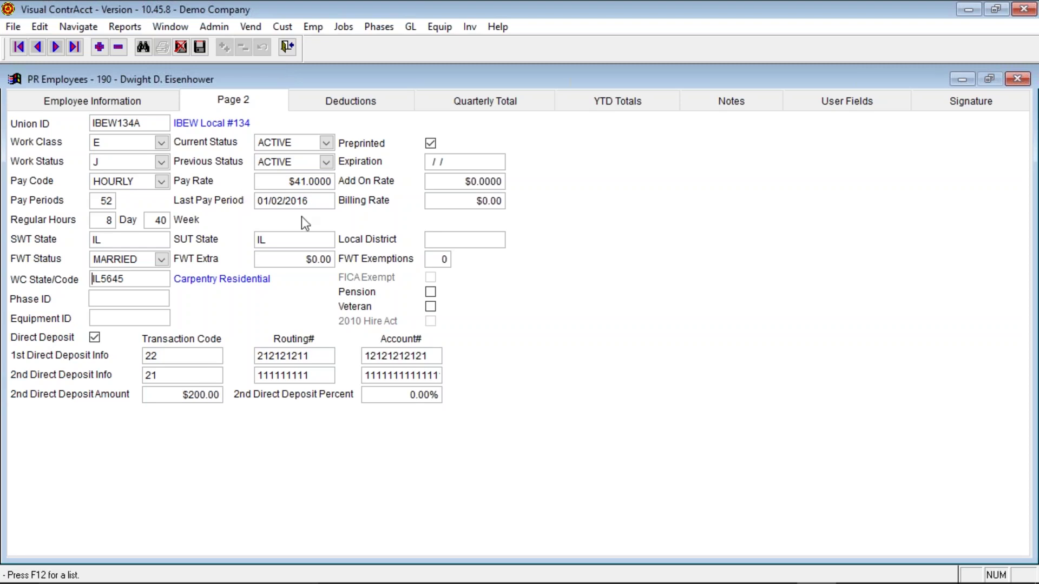
Step: Inspect the Last Pay Period, the Previous and Current Status options, and the Veteran setting on Page 2
left_click(295, 203)
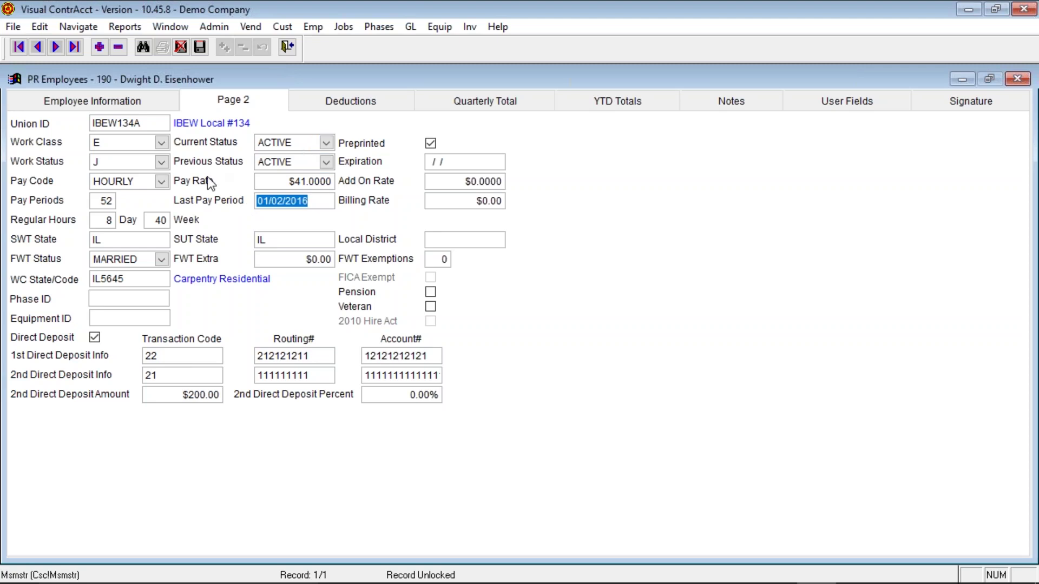
left_click(327, 162)
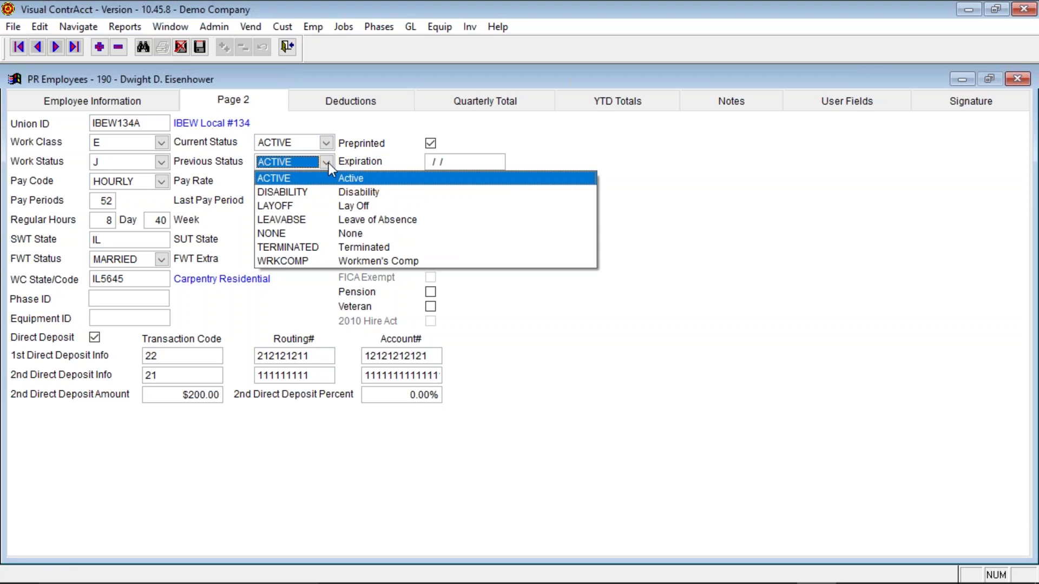
left_click(327, 142)
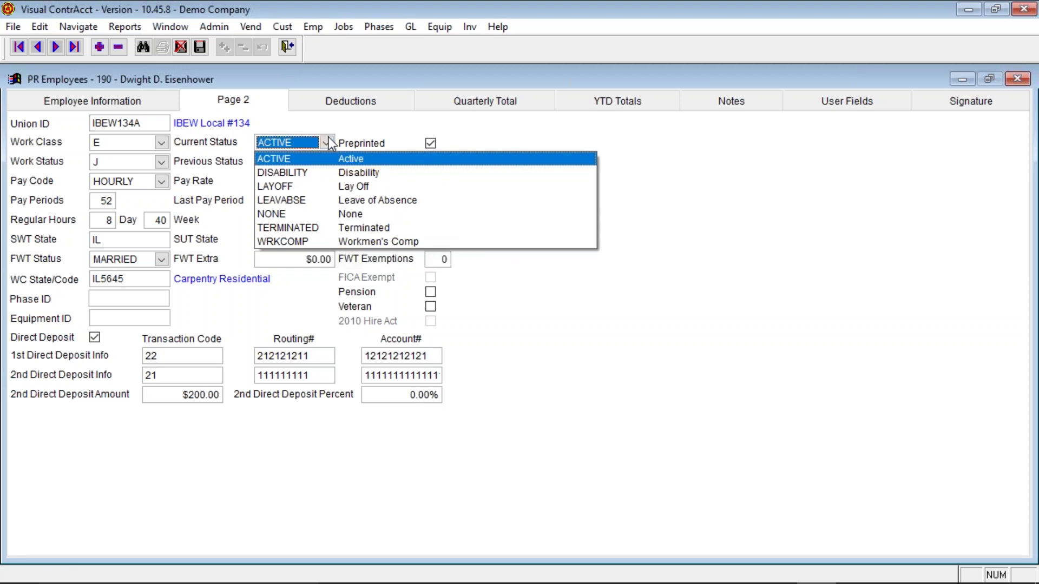
left_click(327, 143)
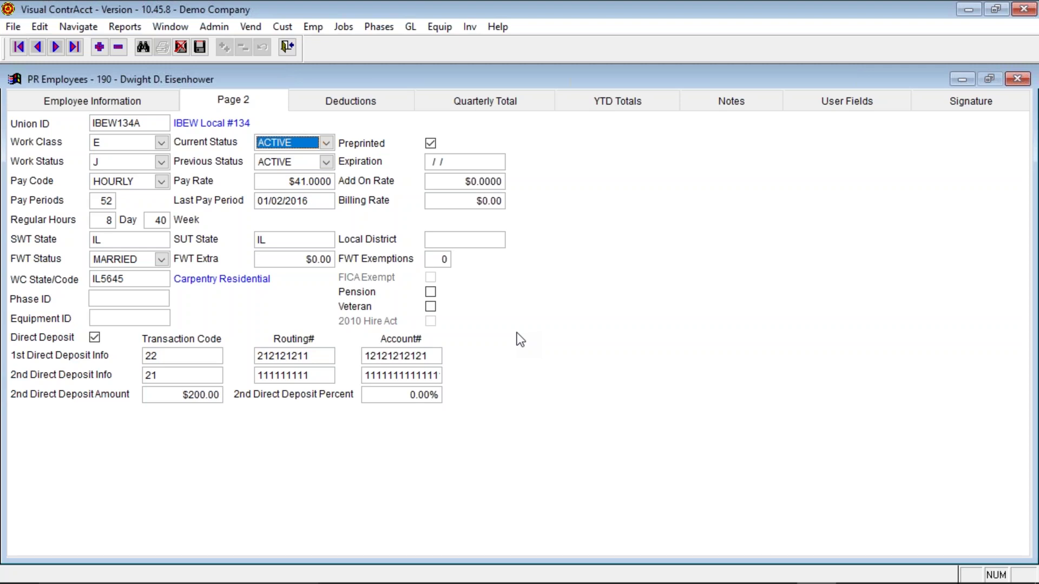
left_click(430, 306)
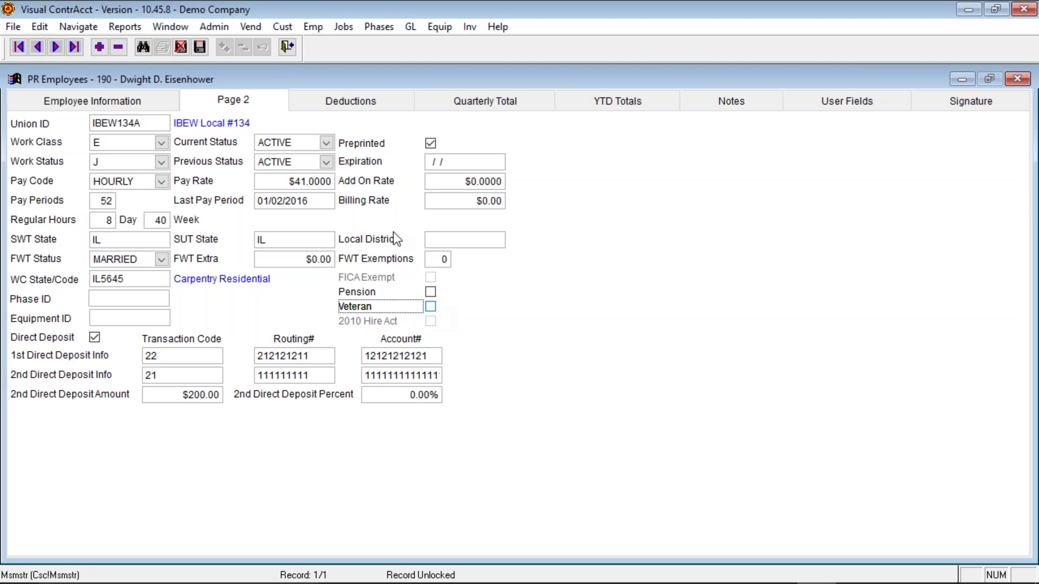
Step: Review the employee's deductions, checking the SWT-IL, WORKDUES and *DUES lines and the Union ID column
left_click(358, 98)
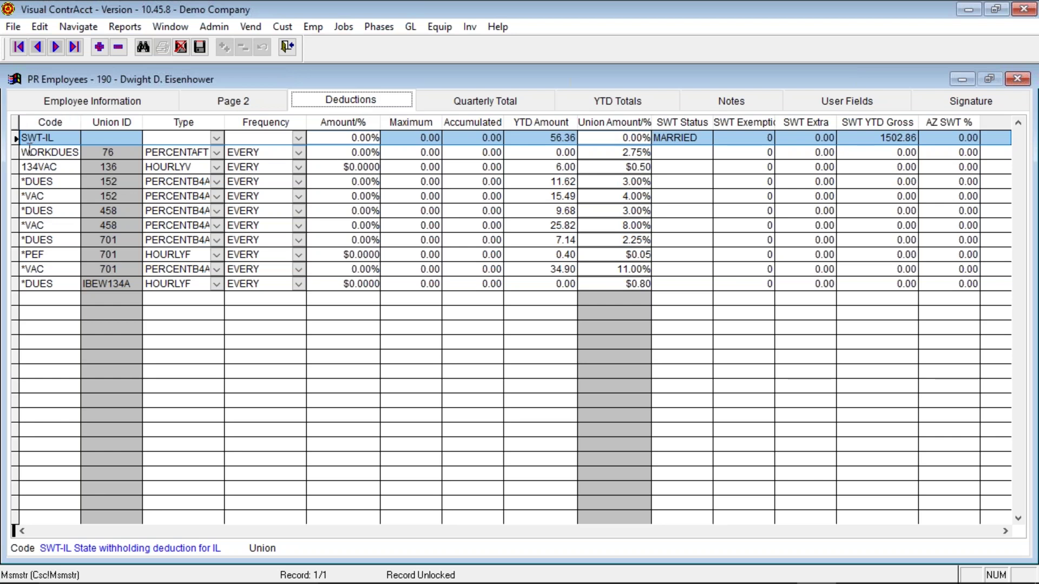
left_click(55, 137)
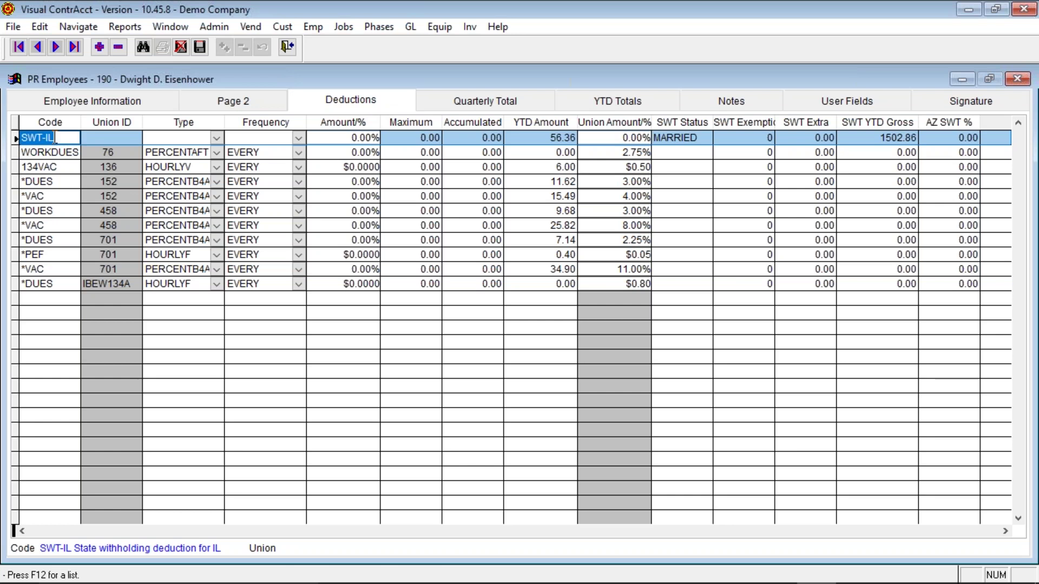
left_click(77, 153)
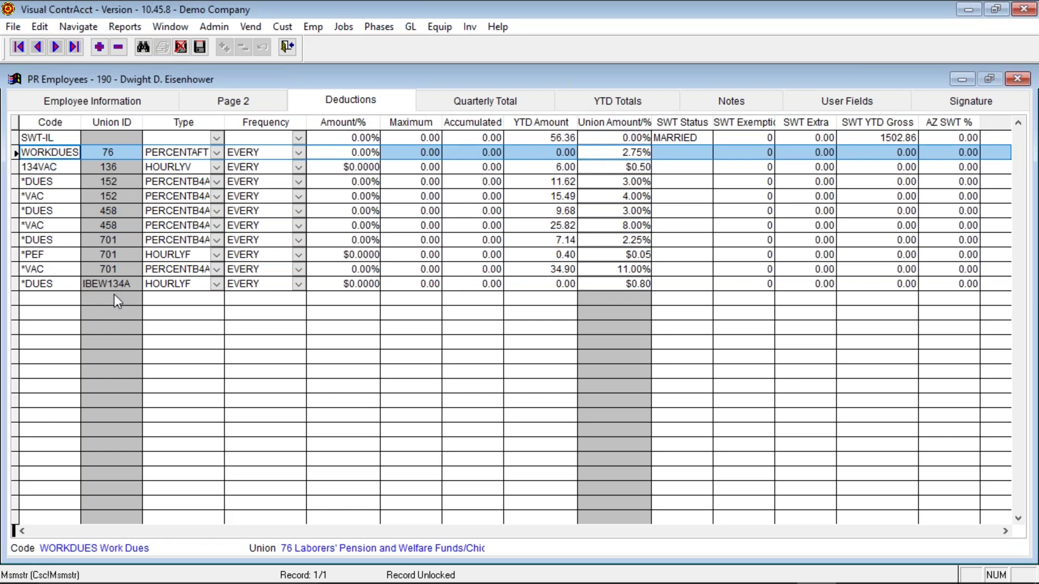
left_click(54, 182)
left_click(54, 210)
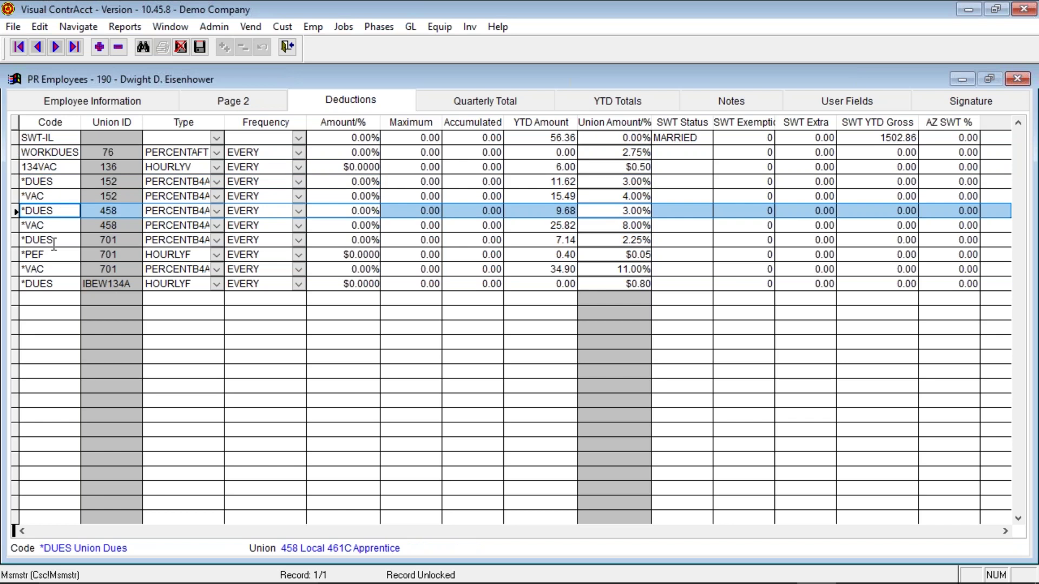
left_click(54, 242)
left_click(59, 283)
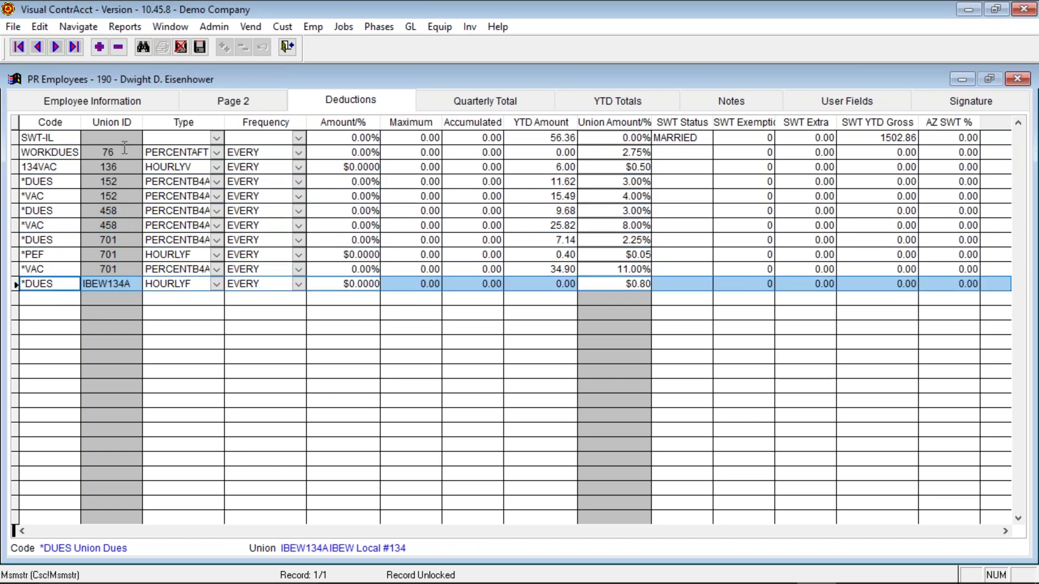
left_click(135, 138)
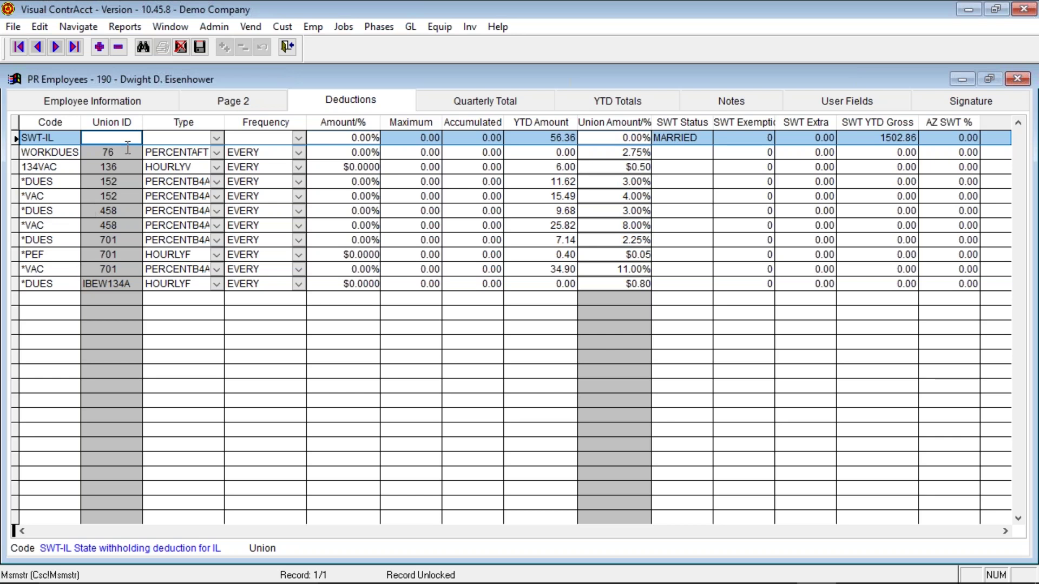
left_click(60, 50)
left_click(229, 101)
left_click(56, 48)
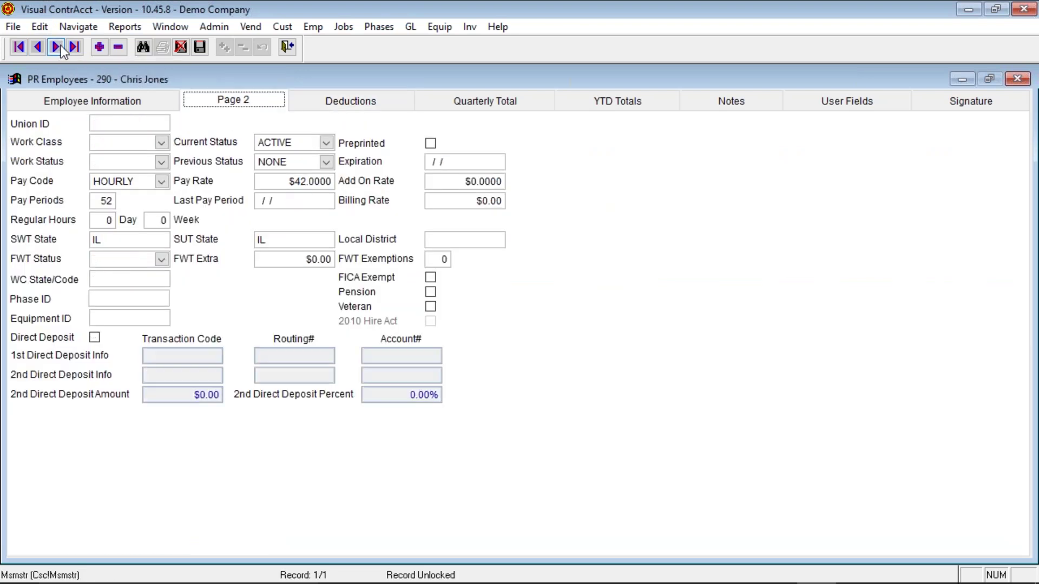
left_click(393, 102)
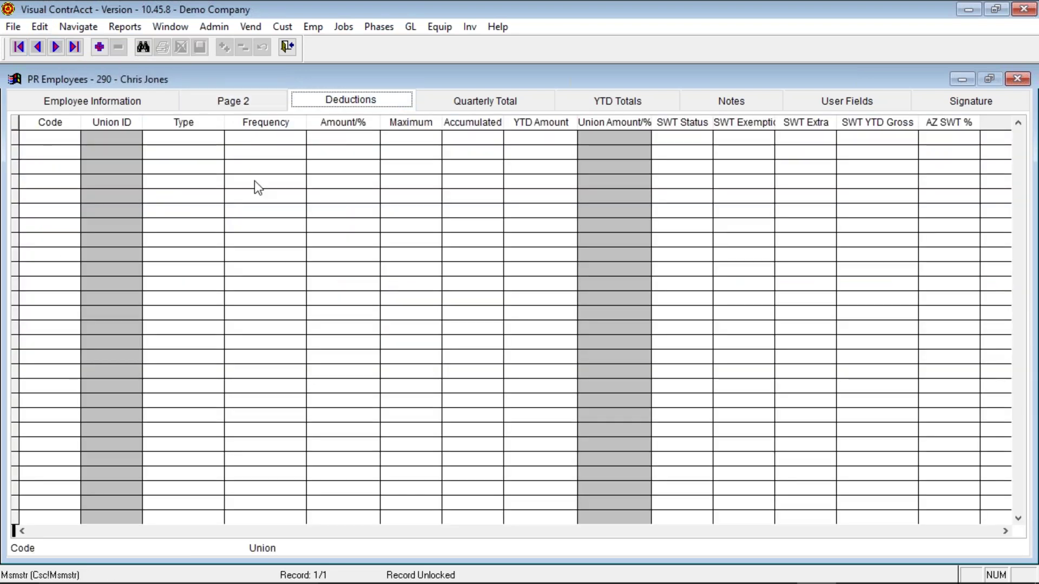
left_click(228, 101)
left_click(55, 48)
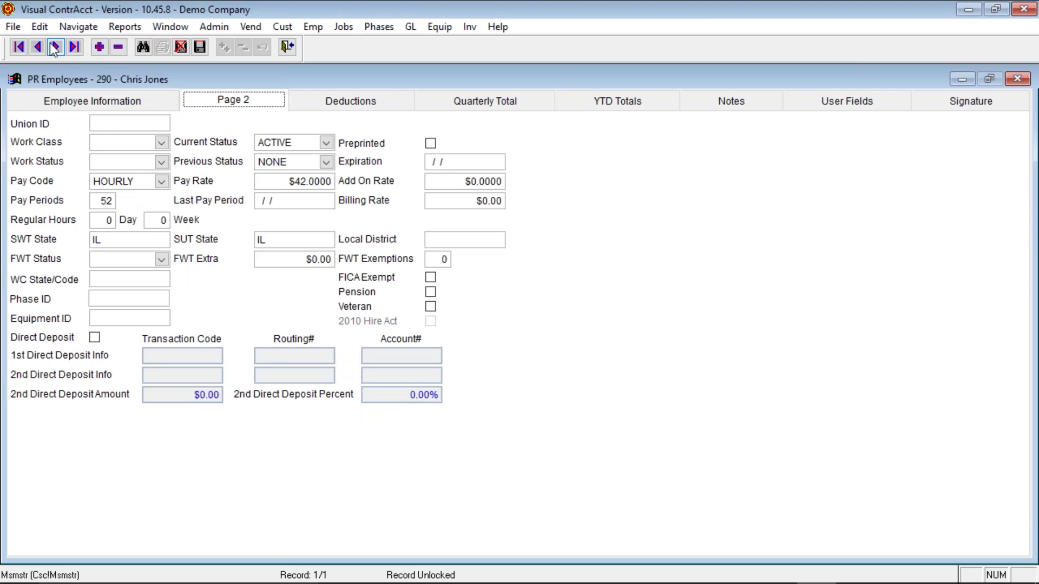
left_click(375, 108)
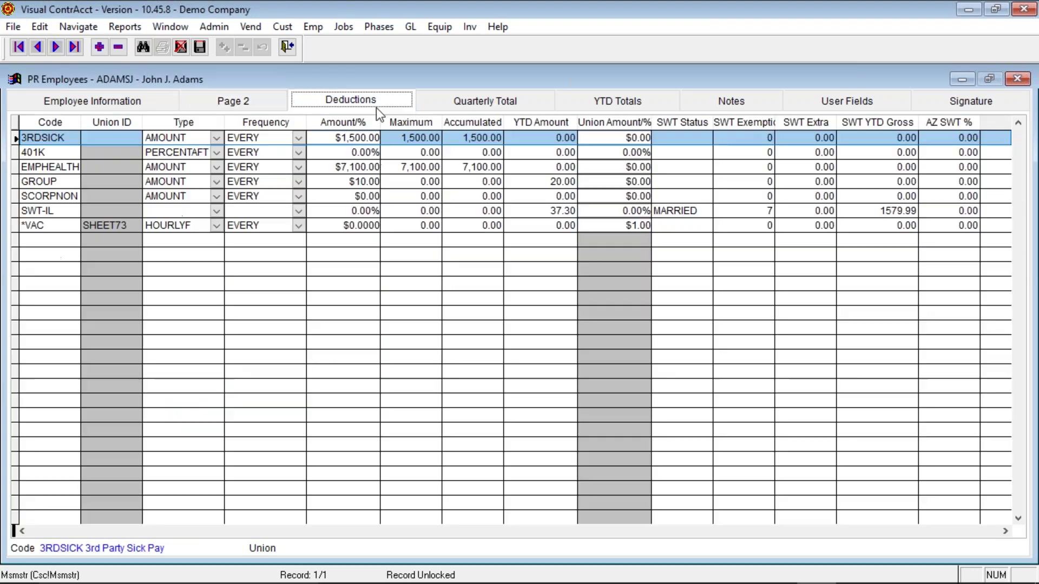
left_click(55, 153)
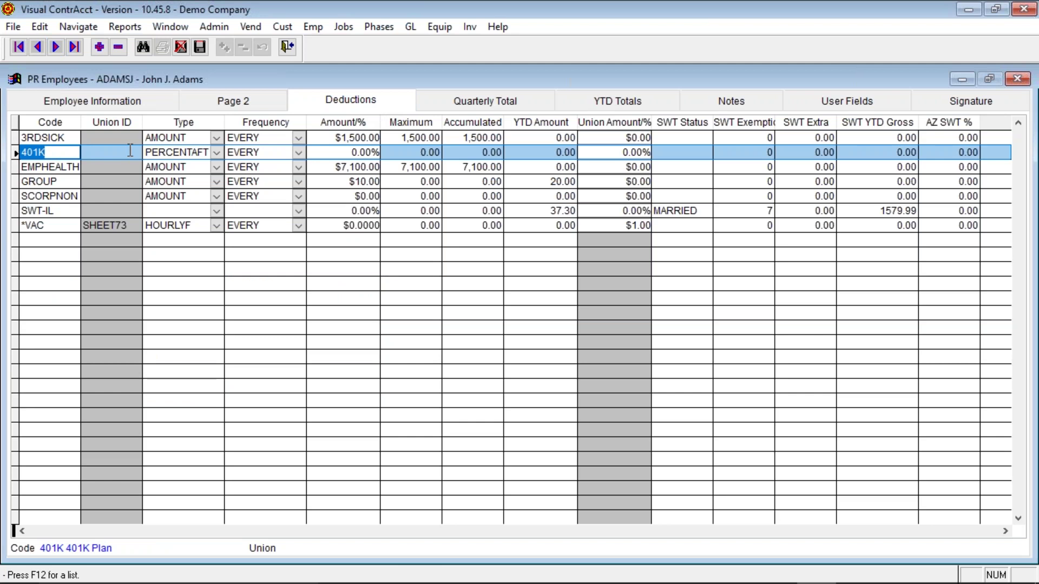
left_click(76, 166)
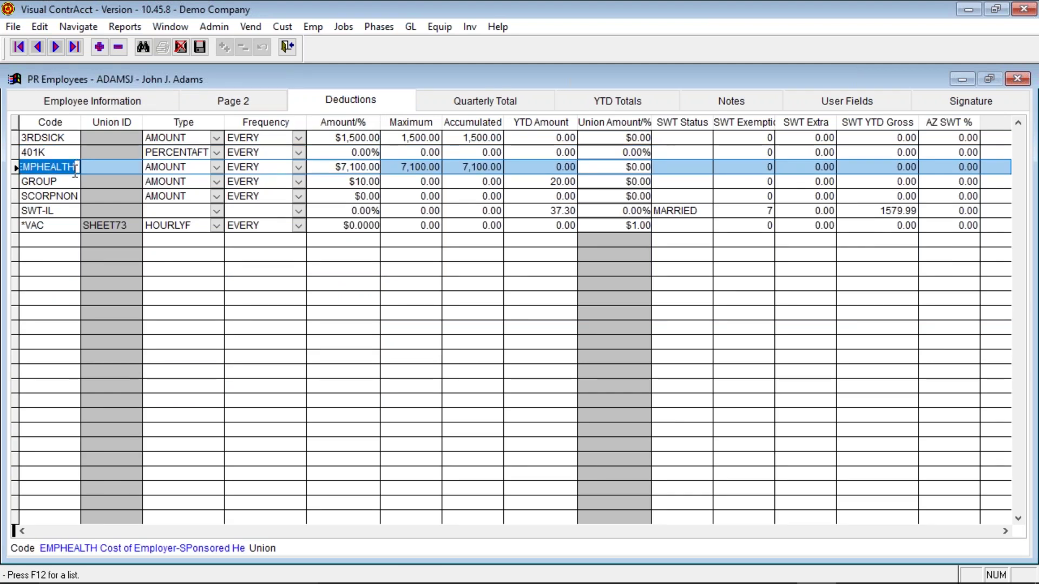
left_click(59, 210)
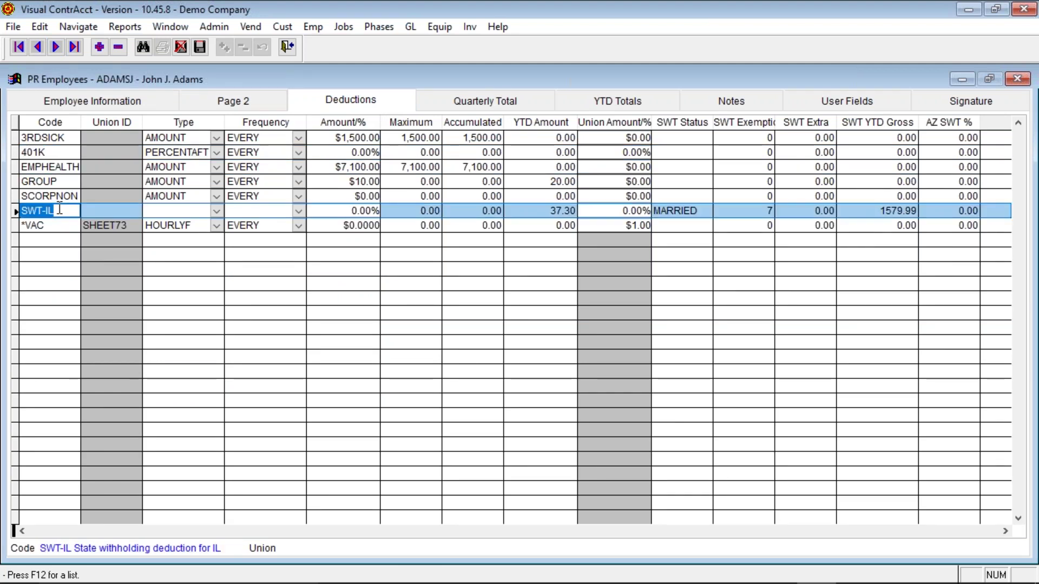
Step: Inspect the *VAC deduction line, checking its Union ID, Amount/% and Union Amount/%
left_click(62, 226)
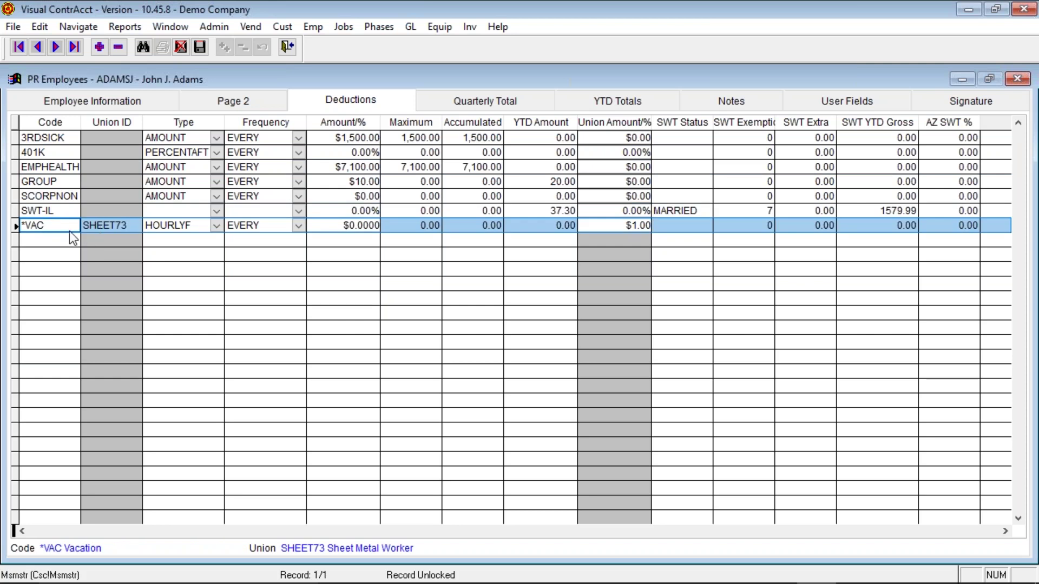
left_click(128, 226)
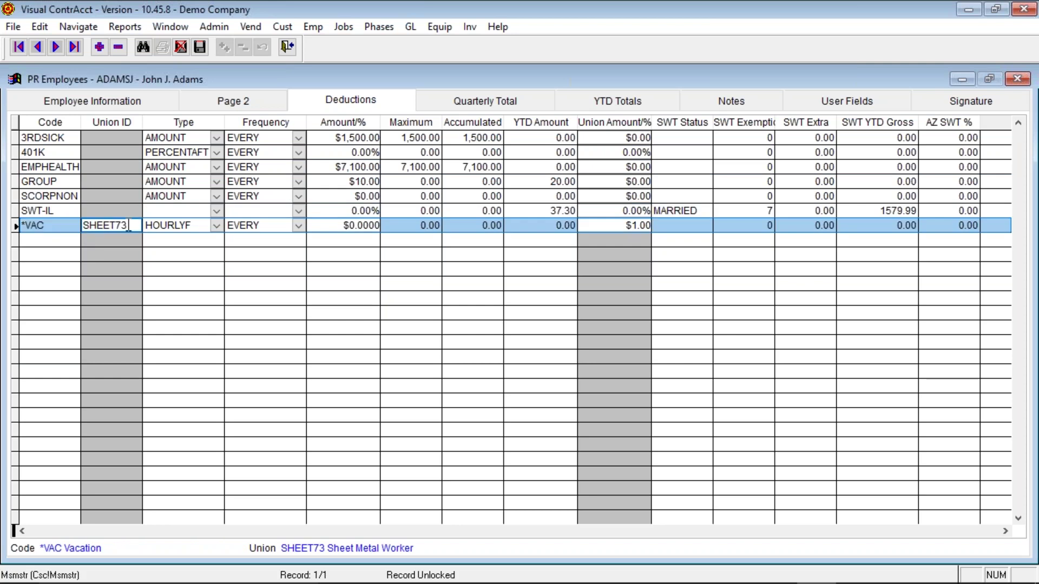
left_click(339, 226)
double_click(362, 226)
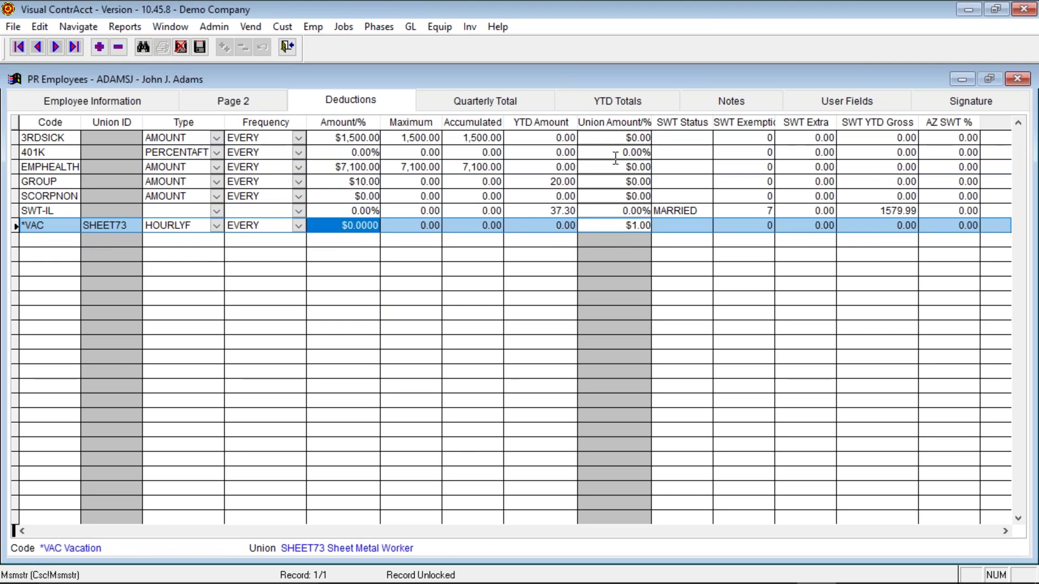
left_click(615, 225)
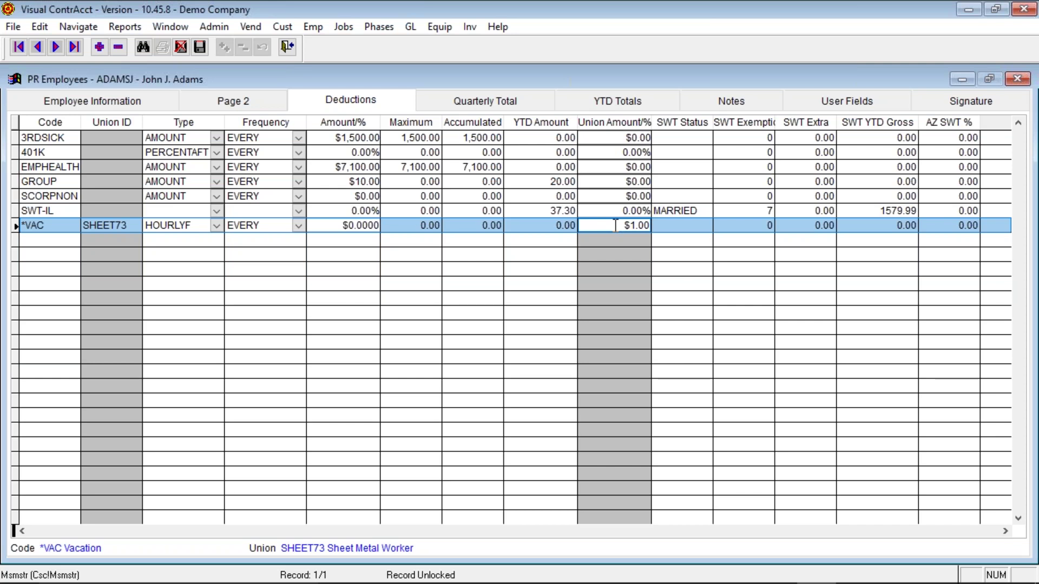
Step: Compare the Amount/% entries of the 3RDSICK, EMPHEALTH, GROUP and 401K deductions
left_click(348, 137)
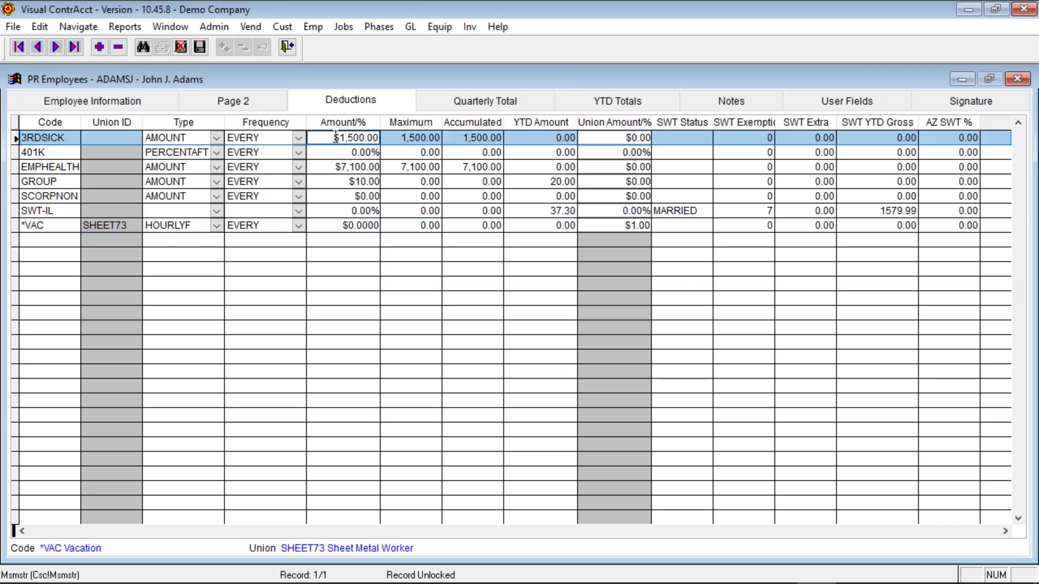
left_click(333, 166)
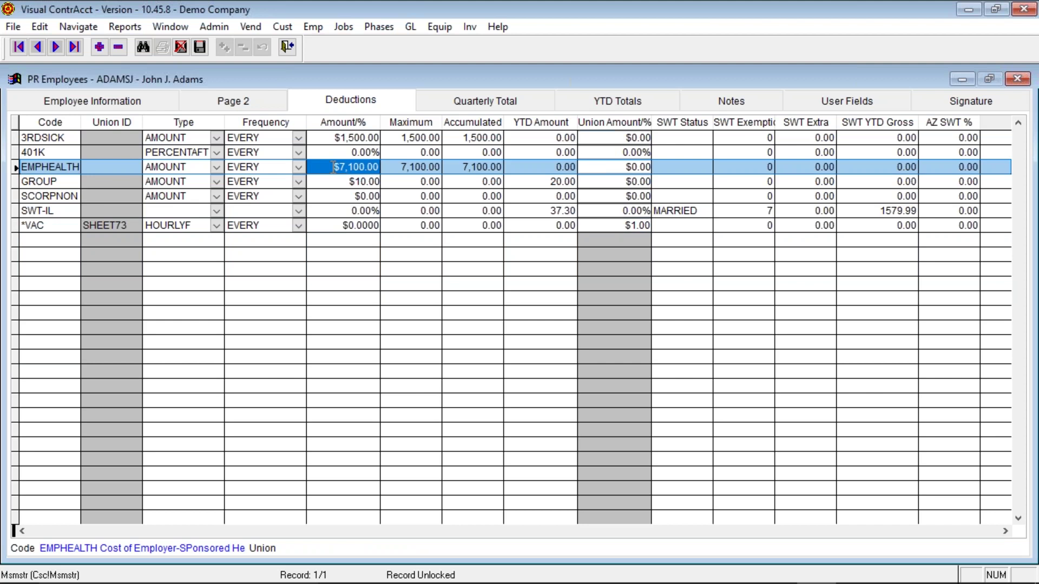
left_click(333, 182)
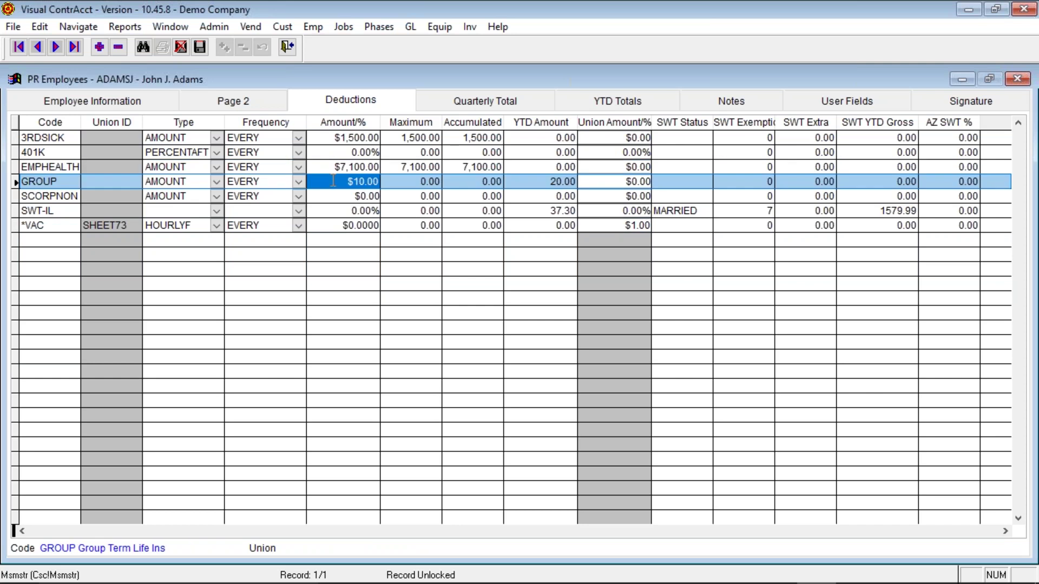
left_click(333, 152)
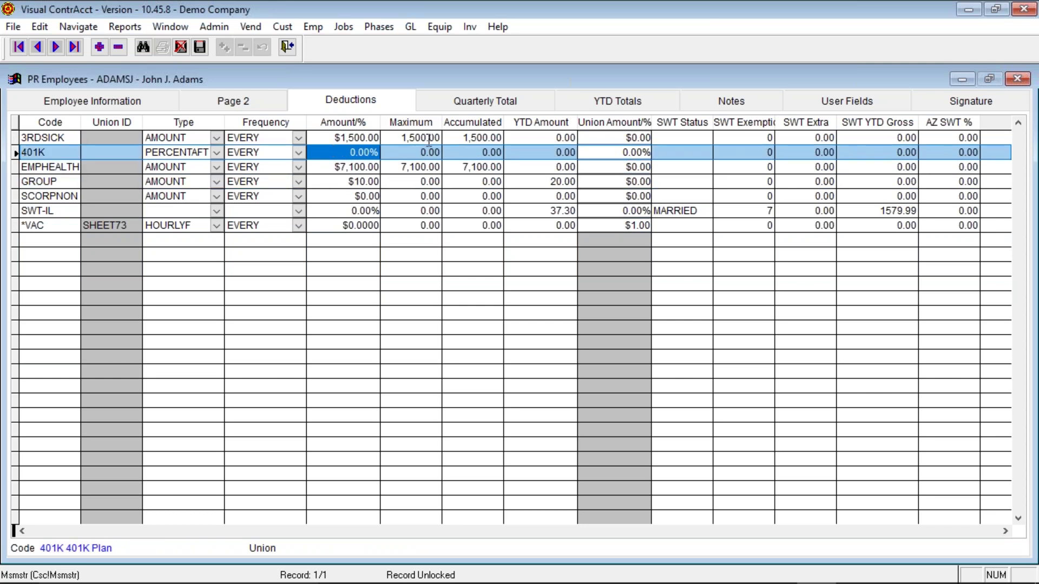
Step: Examine the Maximum of the 3RDSICK deduction and the Maximum, Accumulated and YTD Amount of EMPHEALTH
left_click(412, 138)
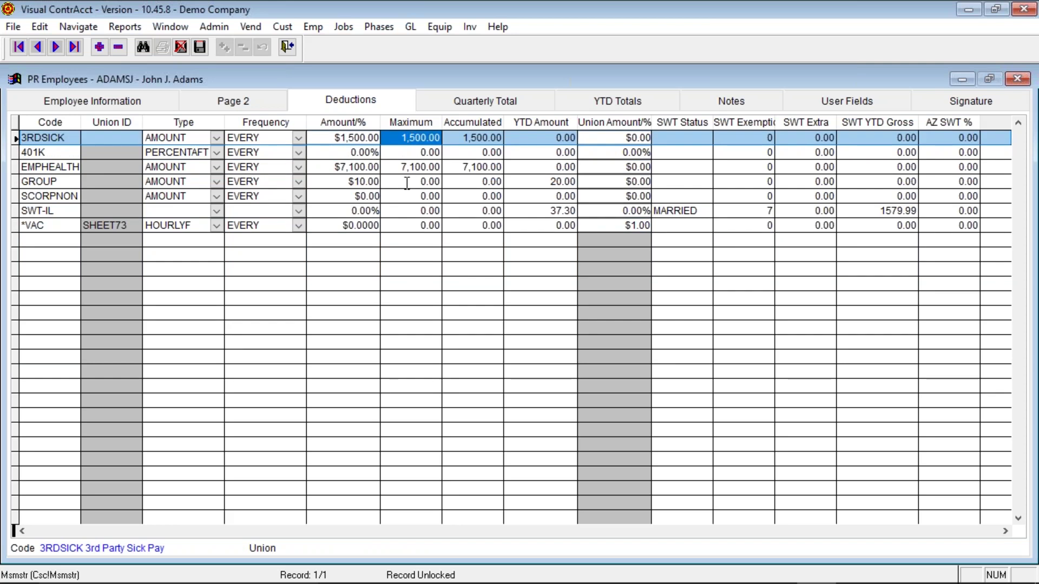
left_click(395, 169)
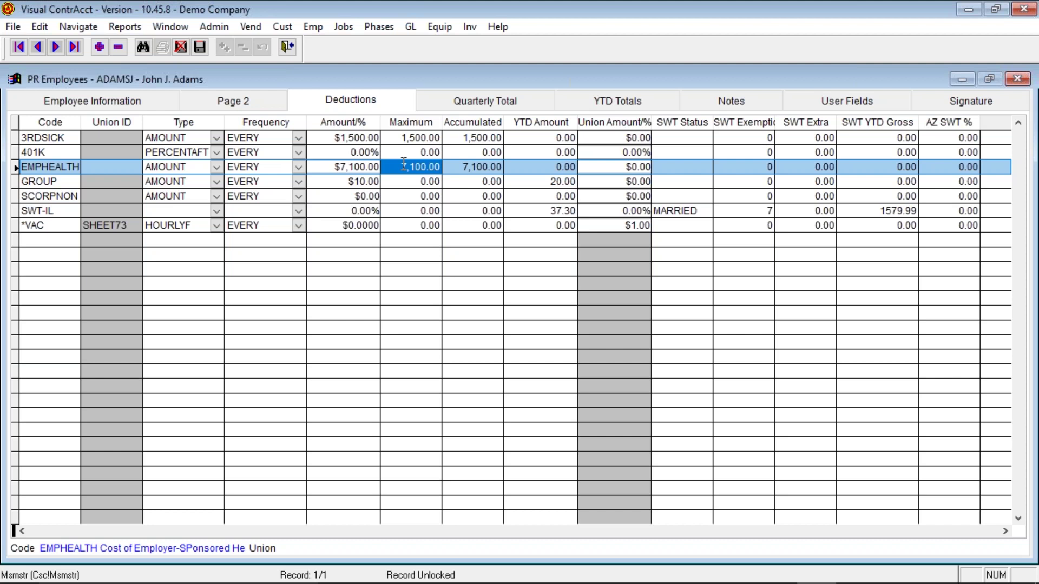
left_click(544, 167)
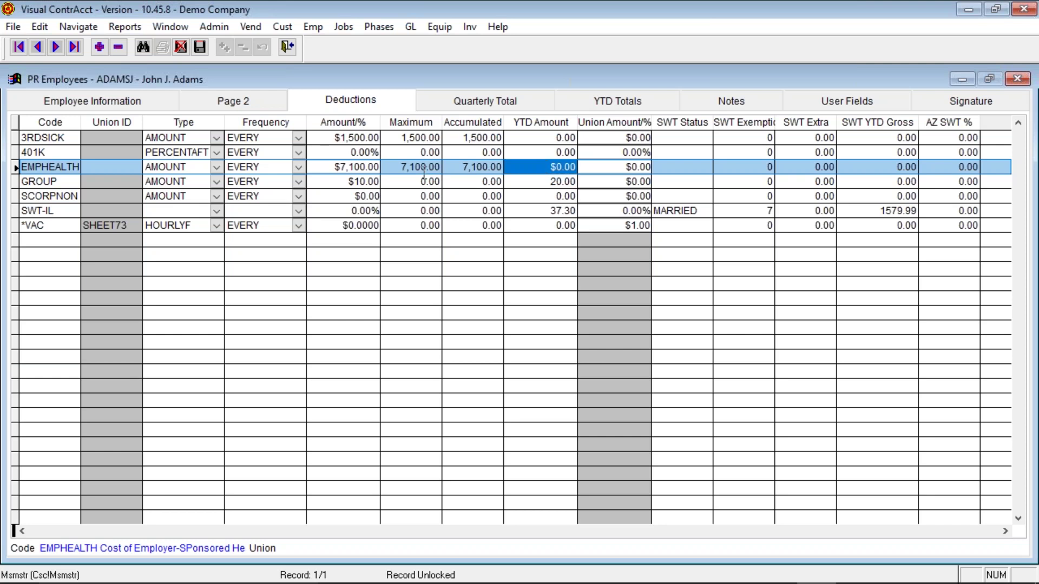
left_click(392, 167)
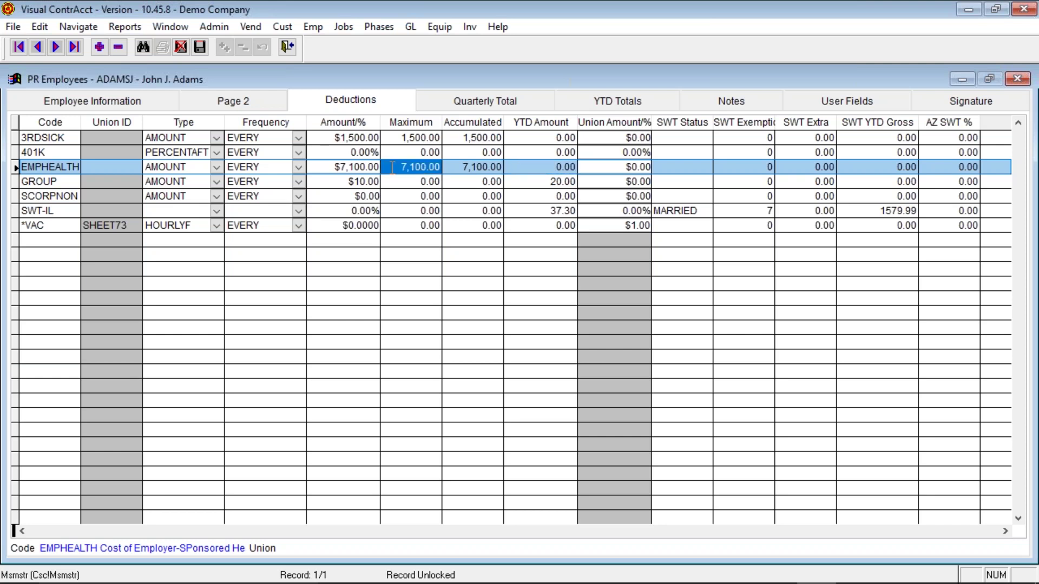
left_click(464, 168)
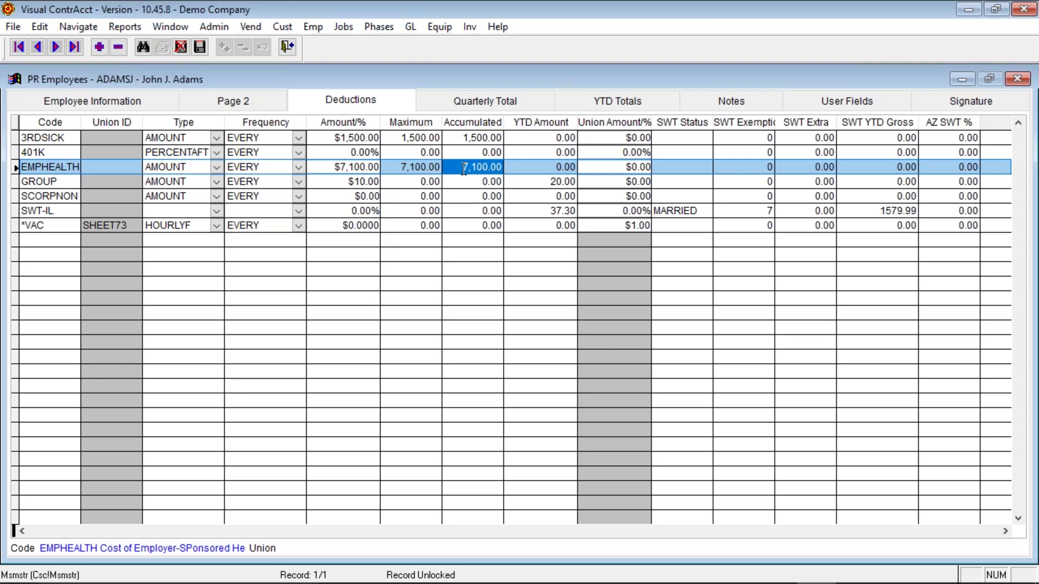
left_click(527, 168)
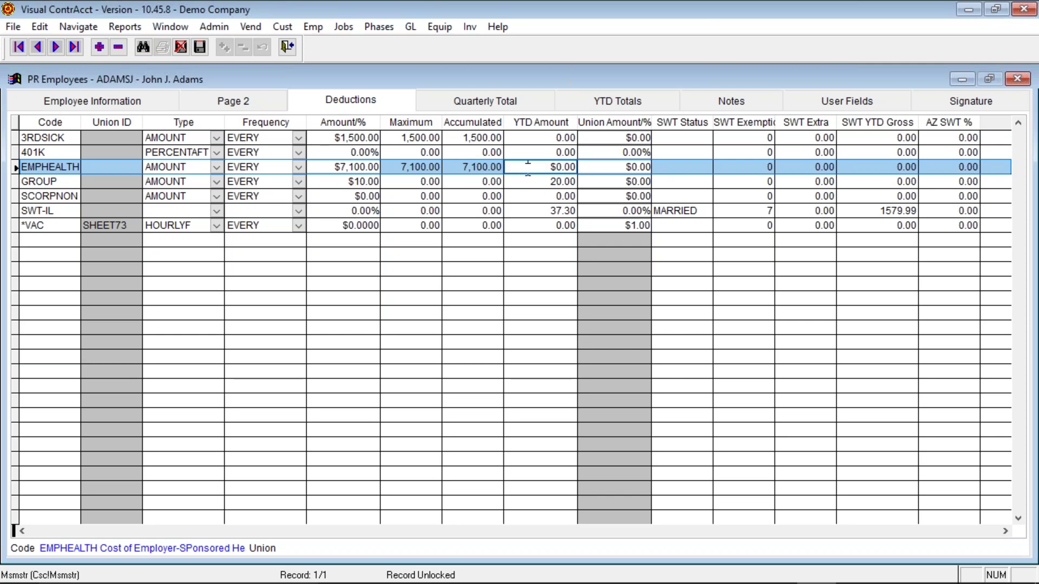
left_click(449, 162)
double_click(449, 162)
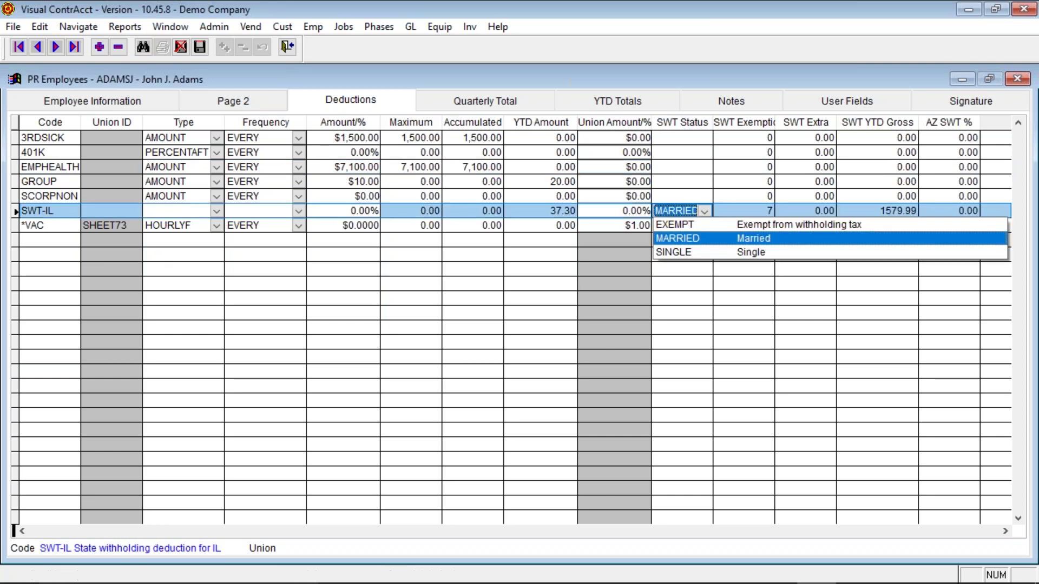
Step: Review the status, exemptions and extra withholding on the SWT-IL line and compare them with the federal settings on Page 2
key("Return")
key("Tab")
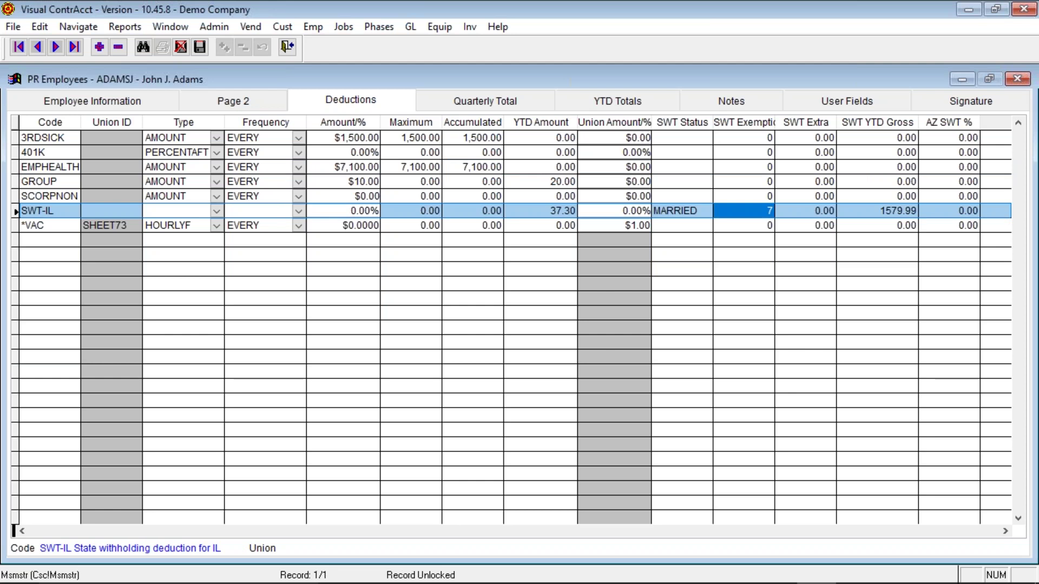
left_click(795, 210)
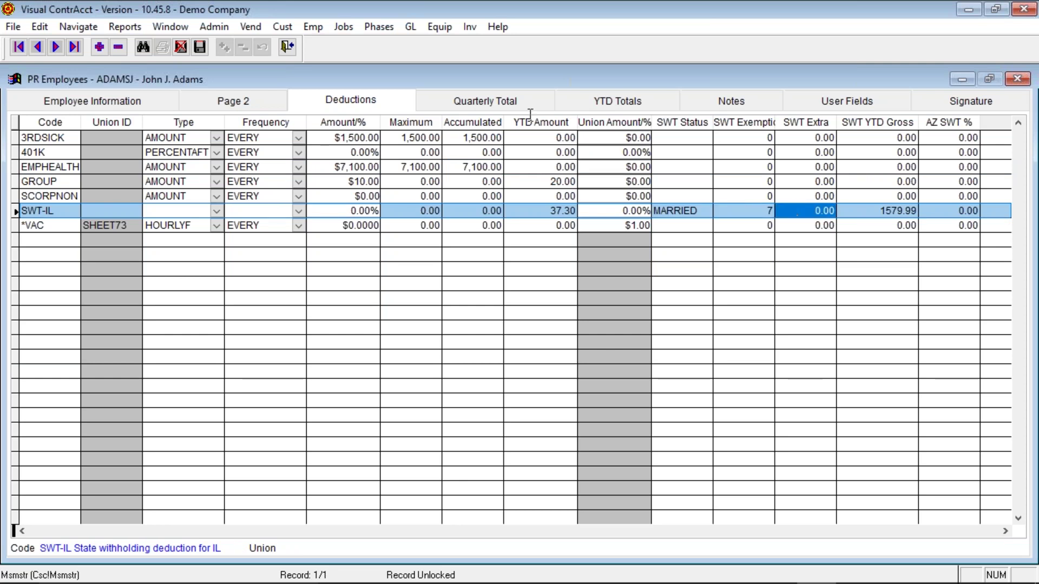
left_click(248, 98)
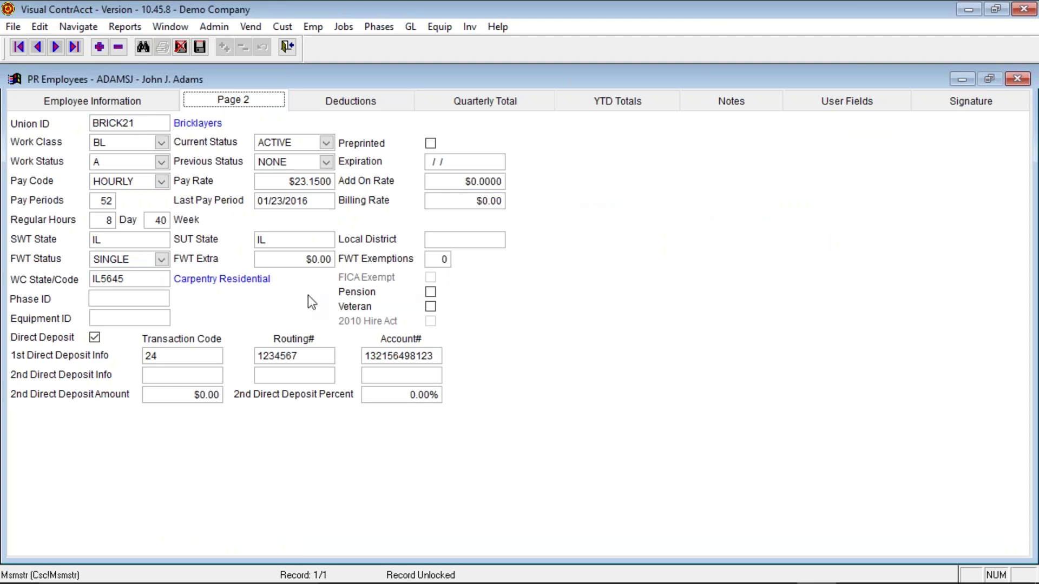
left_click(379, 98)
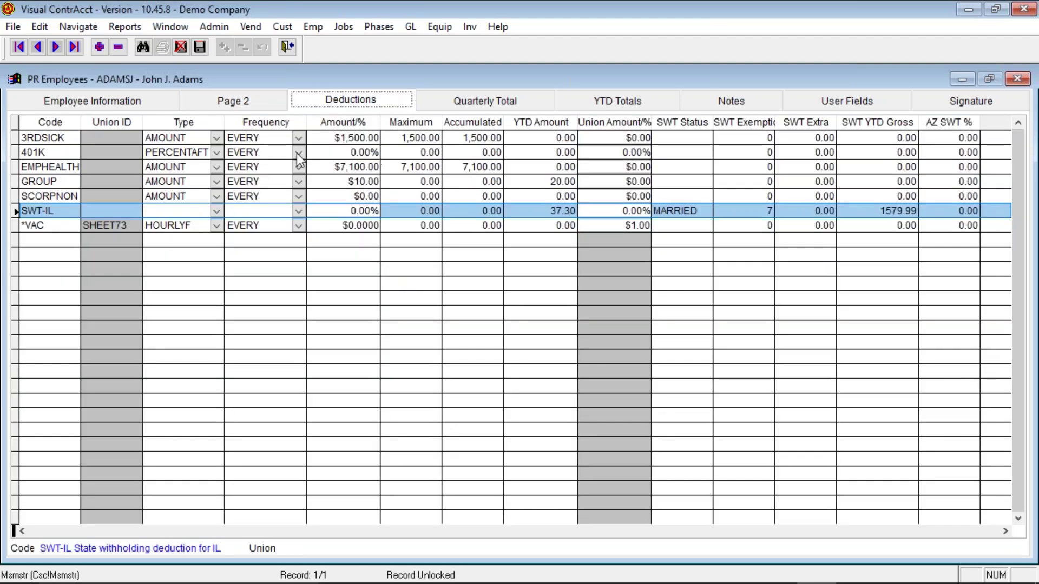
left_click(713, 210)
left_click(733, 208)
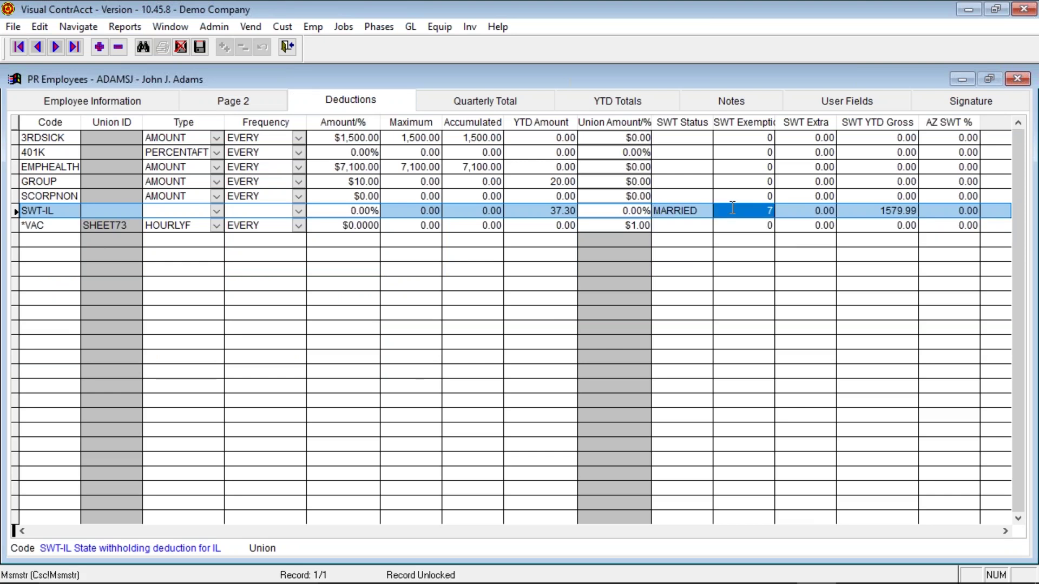
Step: Compare the SWT YTD Gross on the SWT-IL line with the Quarterly Total figures, and show the YTD Totals
left_click(503, 101)
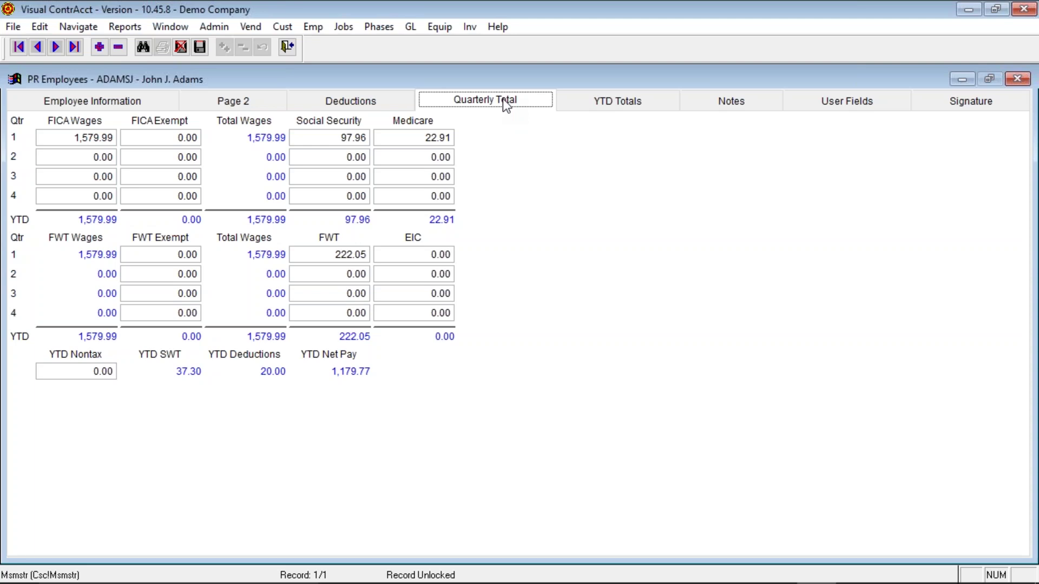
left_click(367, 100)
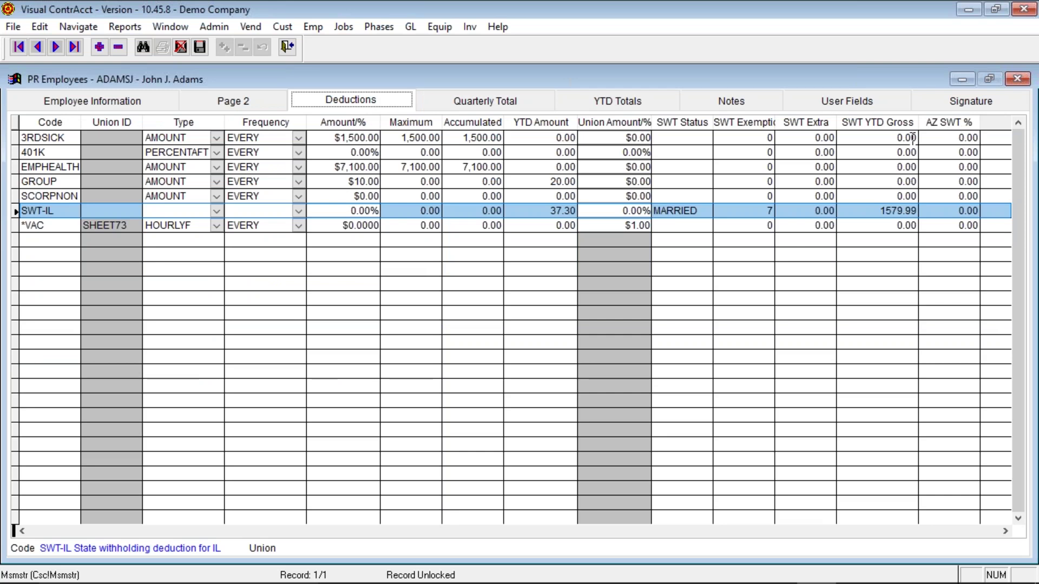
left_click(869, 213)
double_click(869, 213)
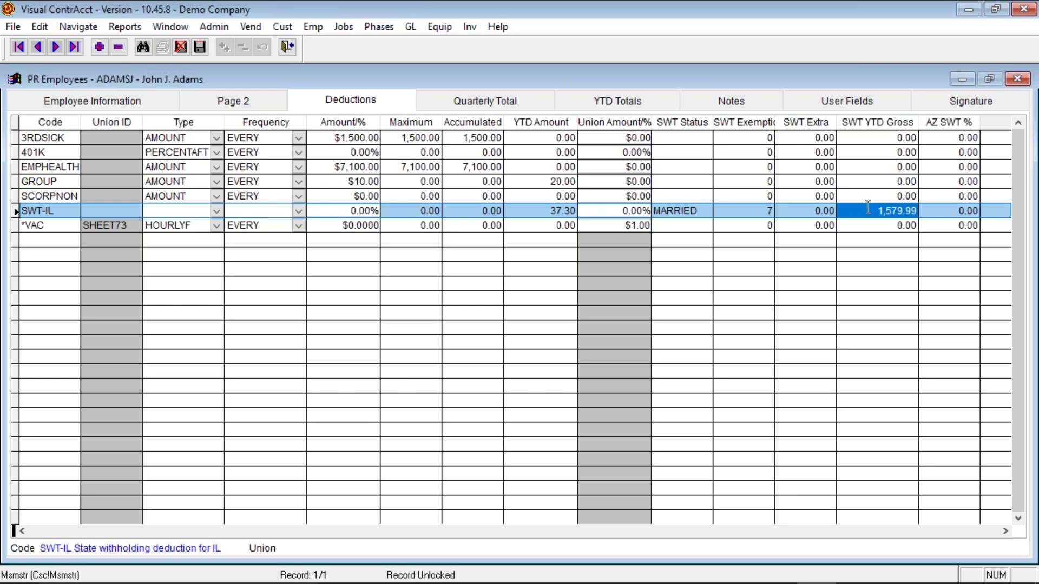
left_click(464, 99)
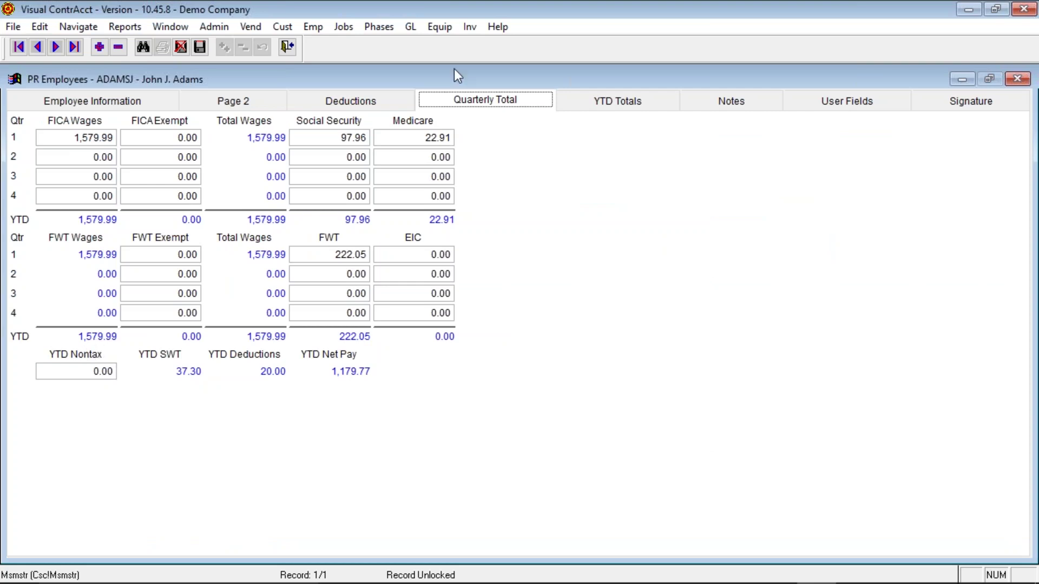
left_click(402, 101)
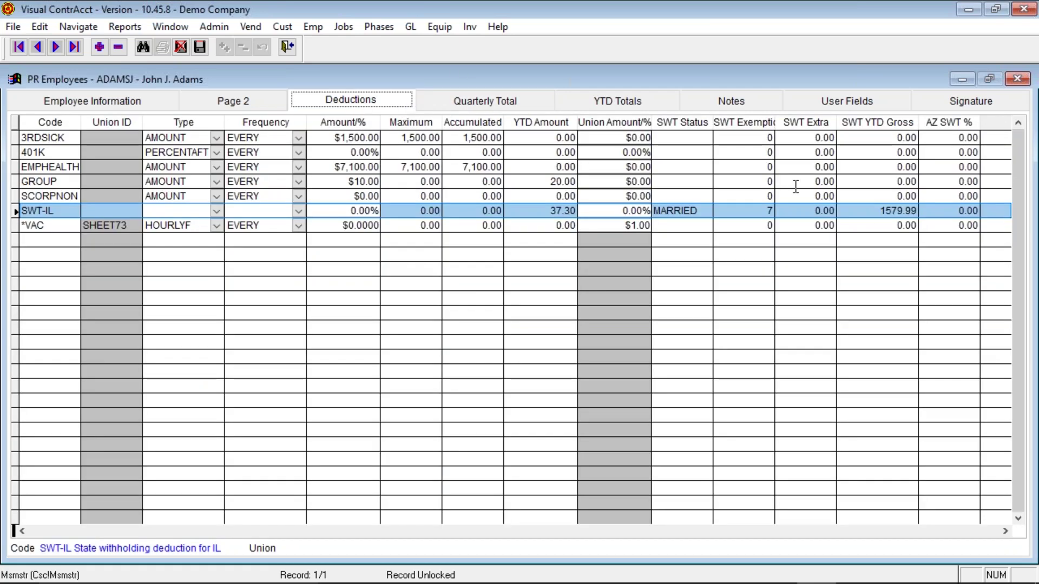
left_click(517, 100)
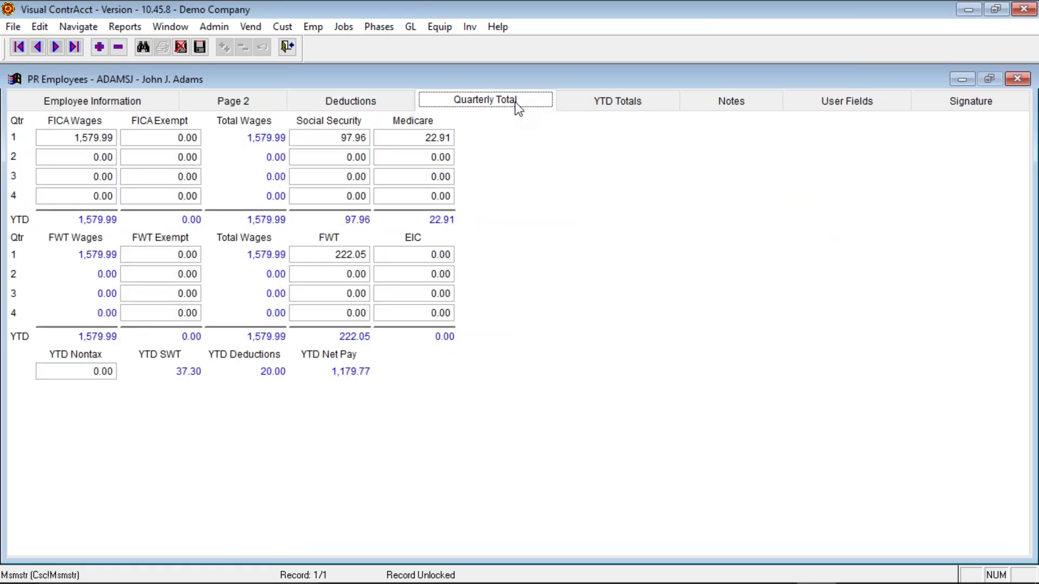
left_click(625, 104)
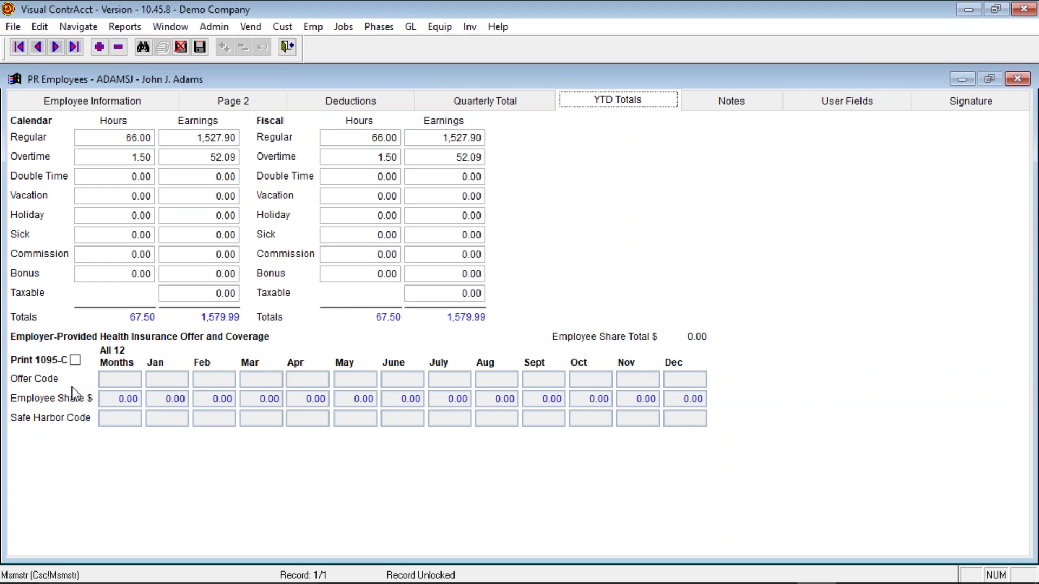
Step: Enable Print 1095-C and set the health insurance offer code to 1e for all 12 months
left_click(75, 361)
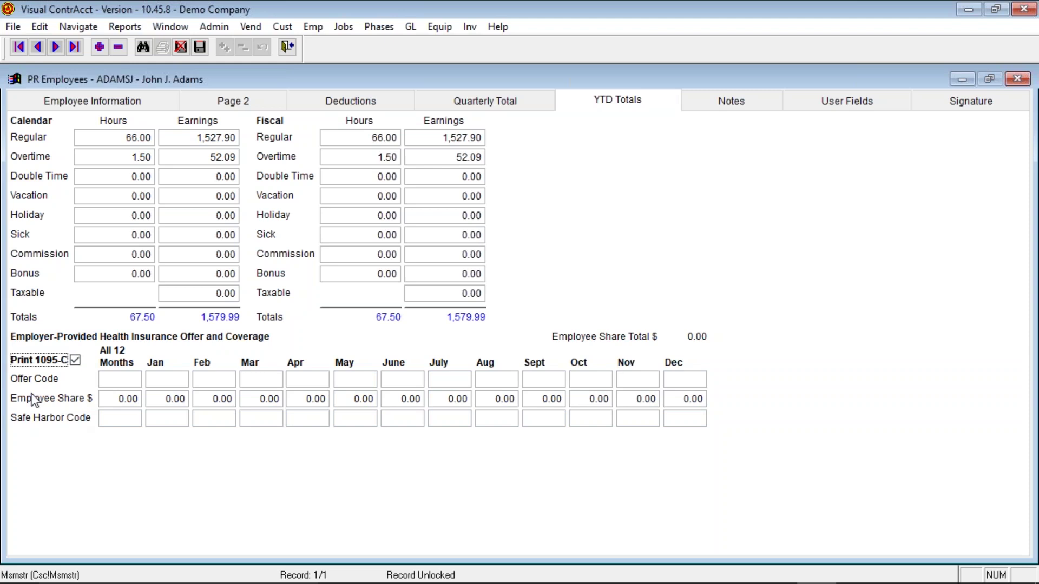
left_click(137, 376)
left_click(179, 380)
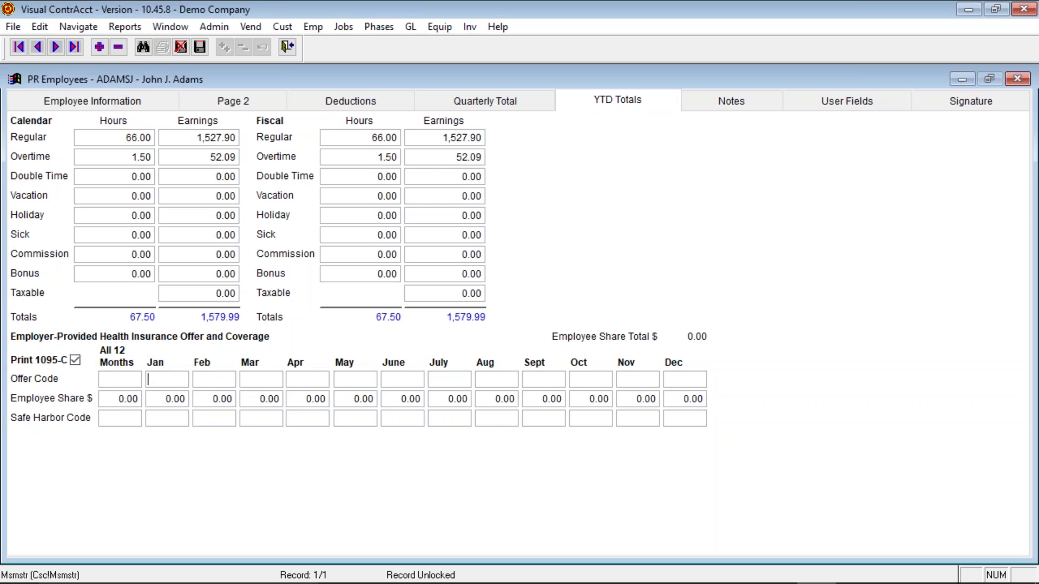
left_click(137, 378)
left_click(157, 380)
left_click(107, 379)
type("1e")
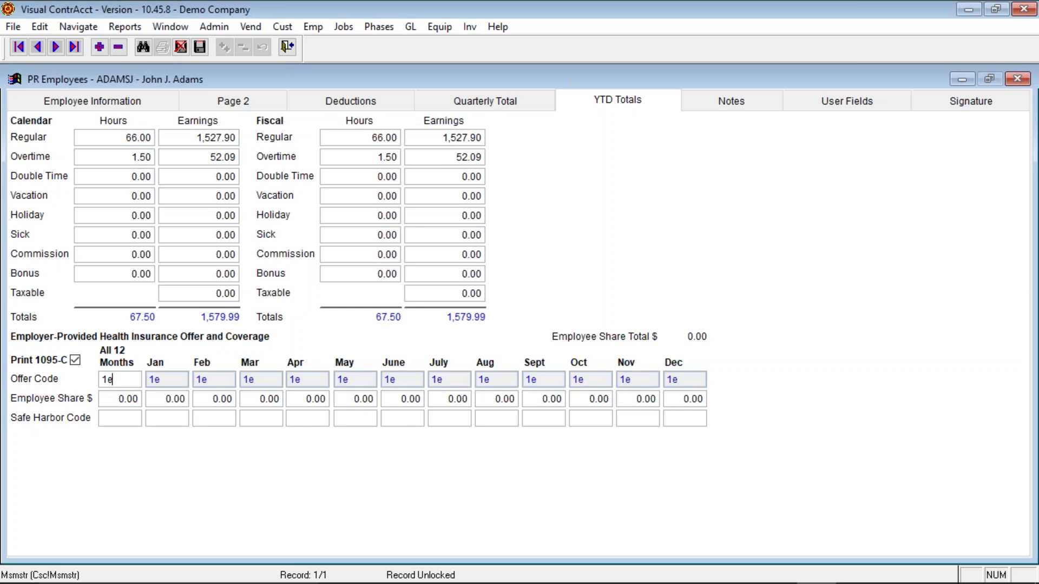
Step: Set the employee share to 10.00 and the safe harbor code to 2c for all 12 months
key("Tab")
type("10")
key("Tab")
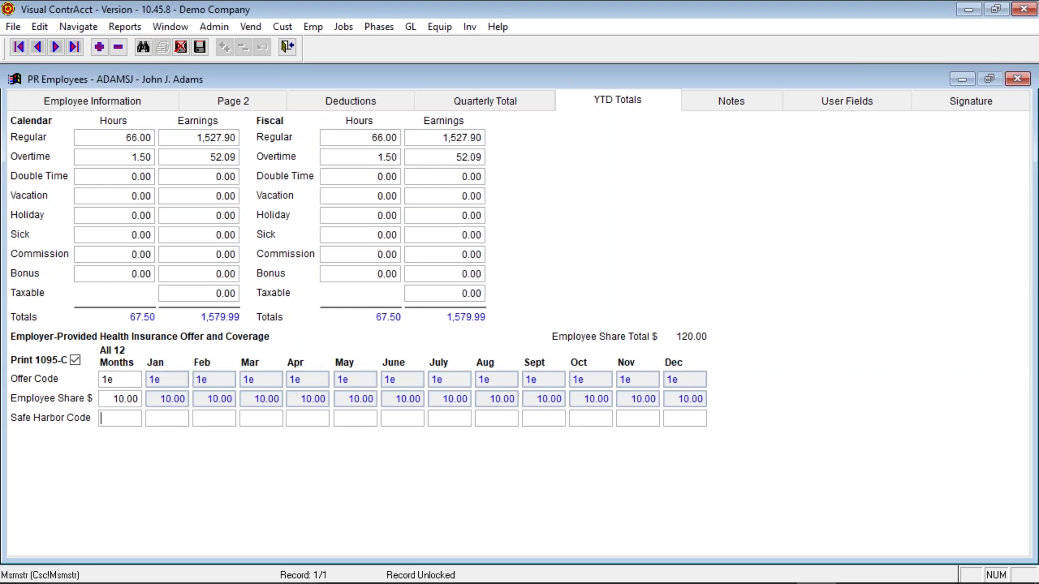
type("2c")
key("Tab")
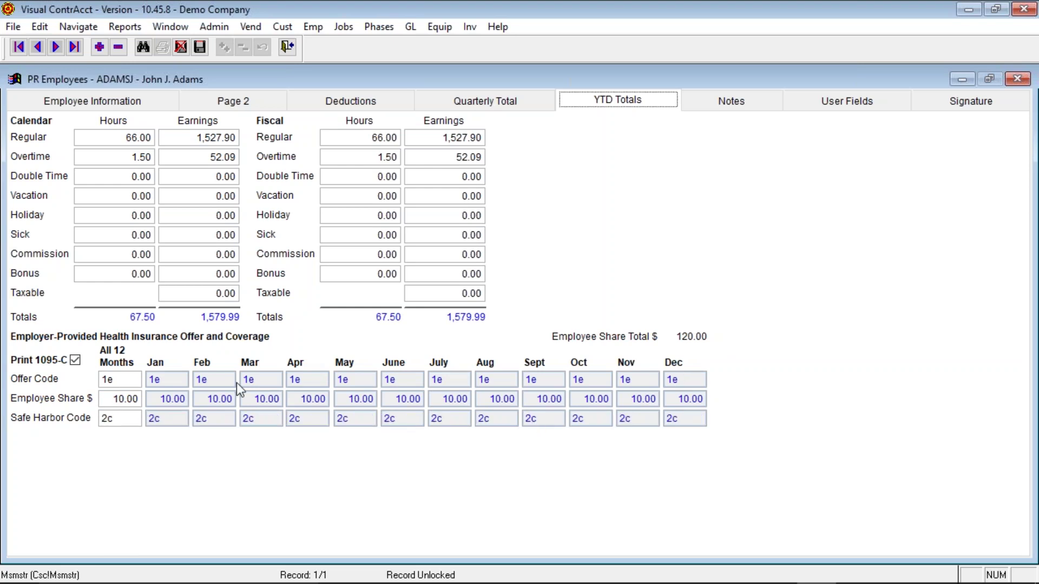
Step: Clear the all-12-months safe harbor code, employee share and offer code, and discard the unsaved changes to the employee record
left_click(140, 420)
key("BackSpace")
key("BackSpace")
key("shift+Tab")
key("BackSpace")
key("shift+Tab")
key("BackSpace")
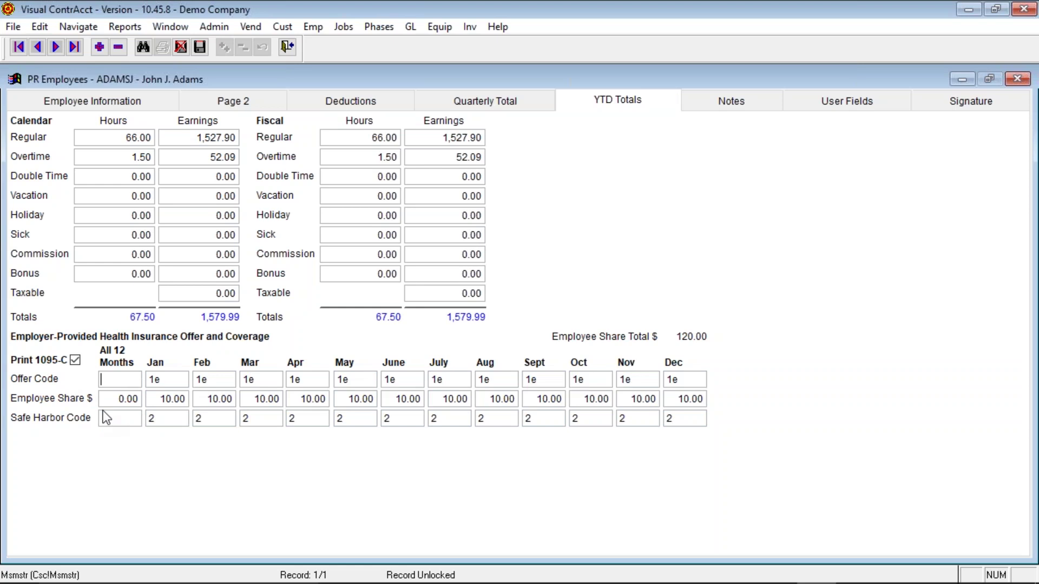
left_click(181, 49)
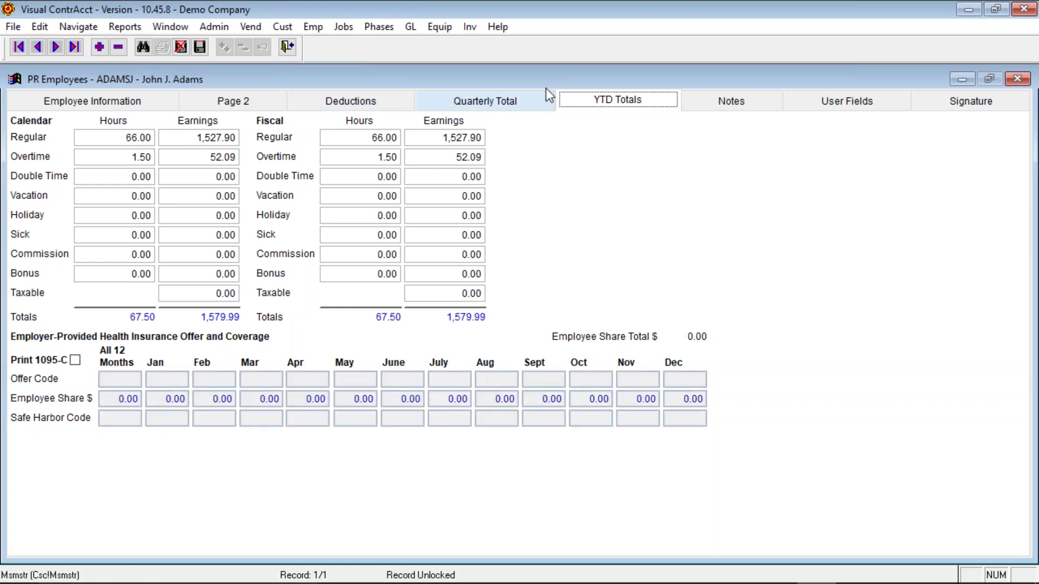
Step: Show the employee's notes
left_click(694, 98)
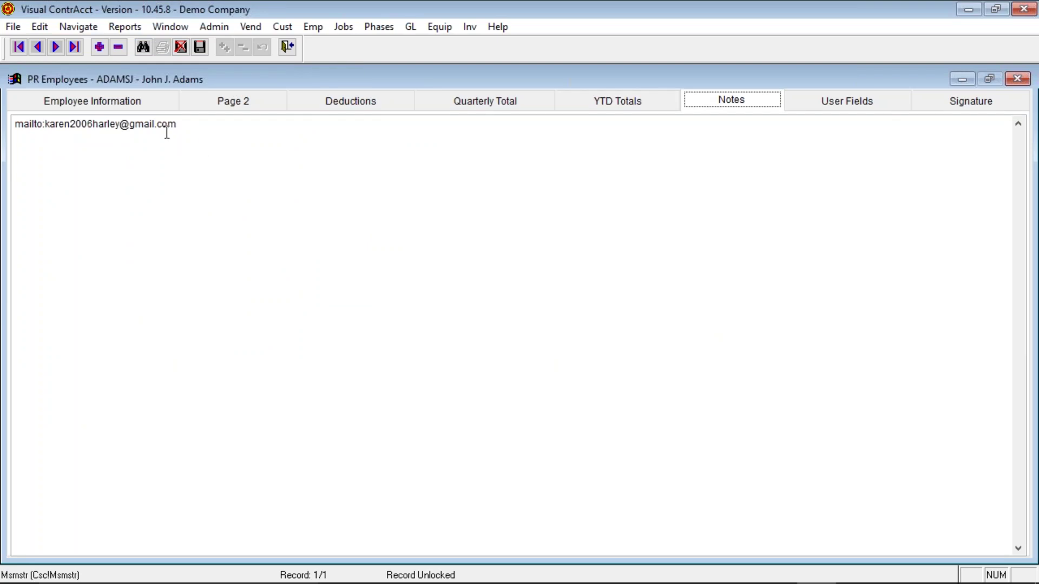
Step: Compare the notes on the Employee Information page with those on the Notes page
left_click(147, 97)
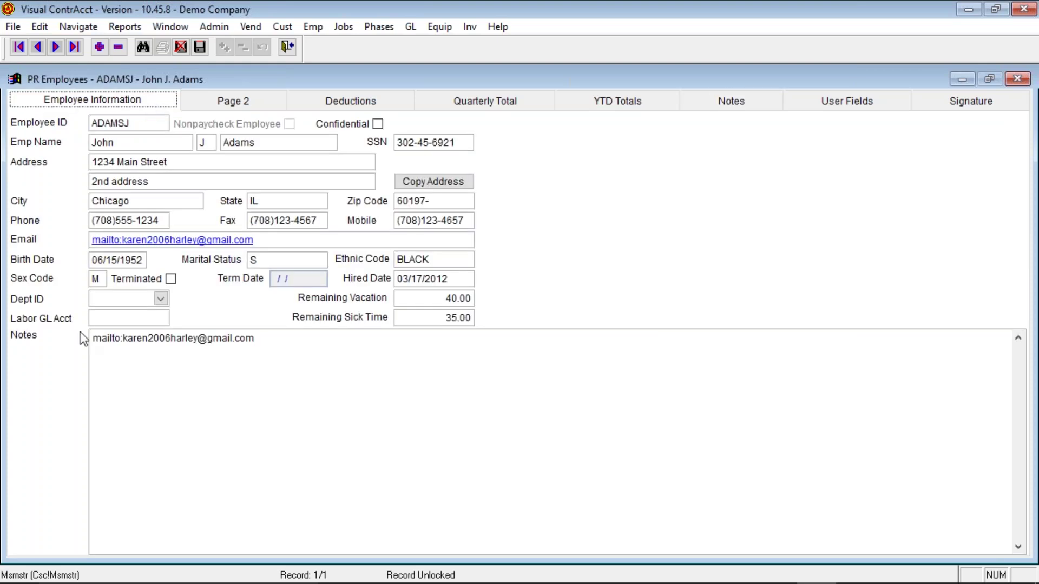
left_click(272, 346)
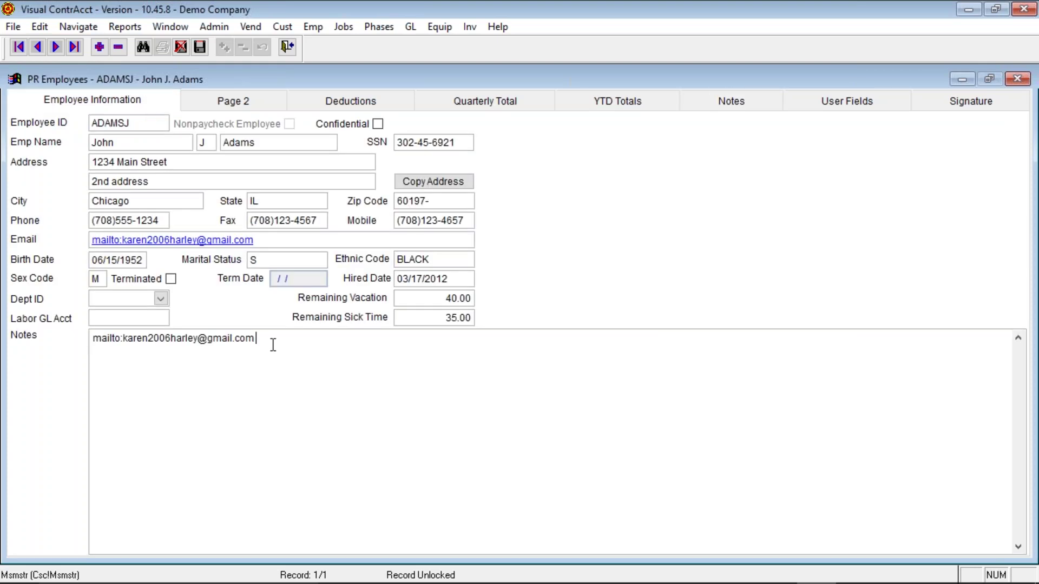
left_click(748, 100)
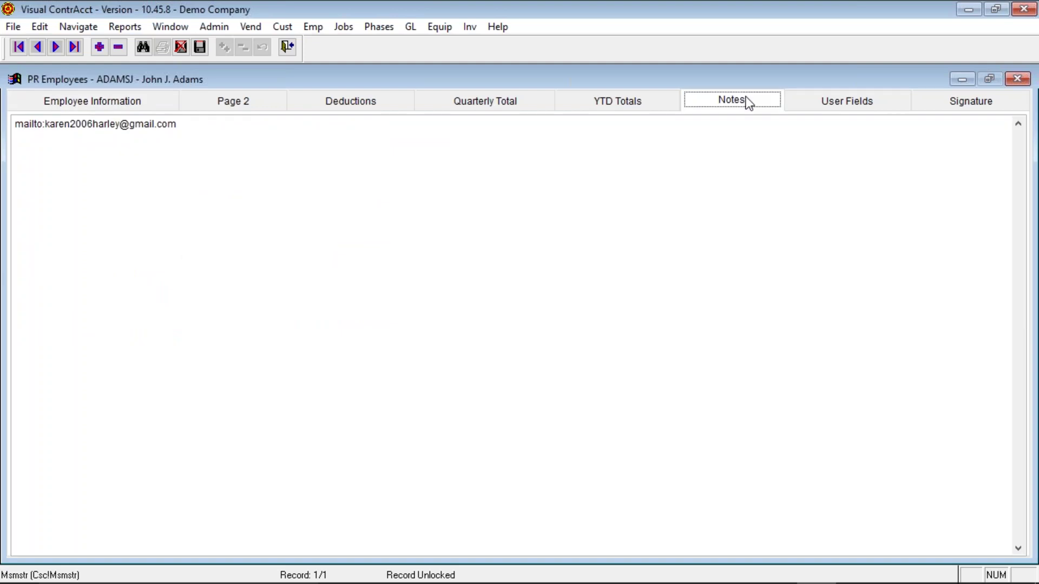
Step: Examine the employee's user fields, including spouse name, children, union level, start date, pay rate and the unused date and number labels
left_click(847, 100)
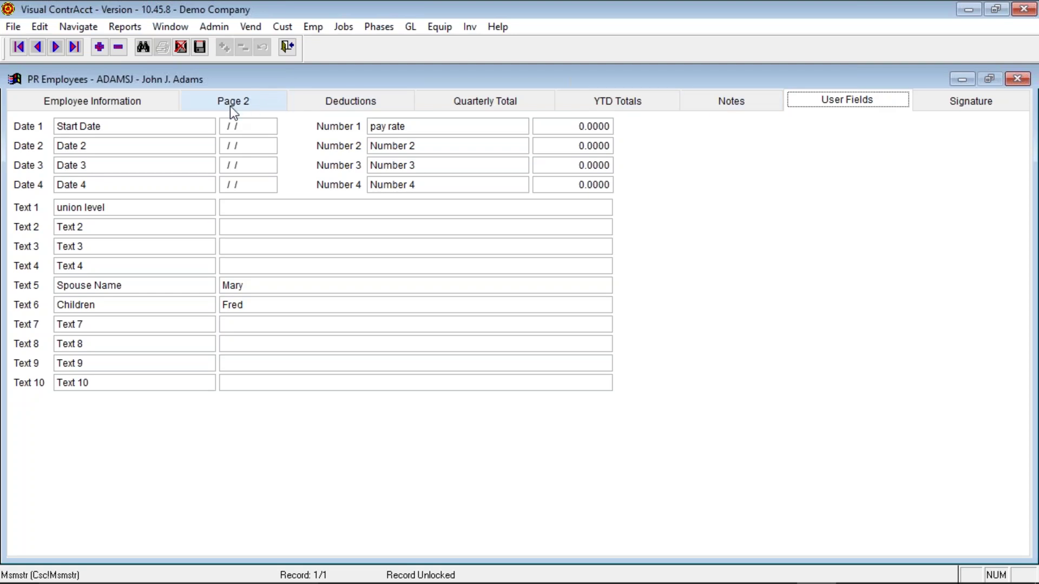
left_click(182, 284)
left_click(164, 307)
left_click(139, 208)
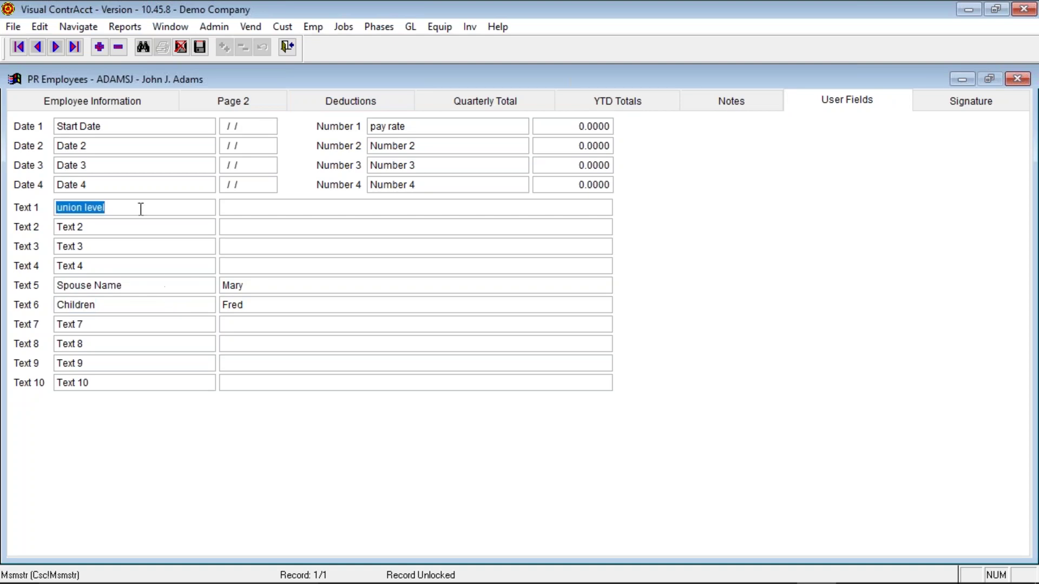
left_click(156, 126)
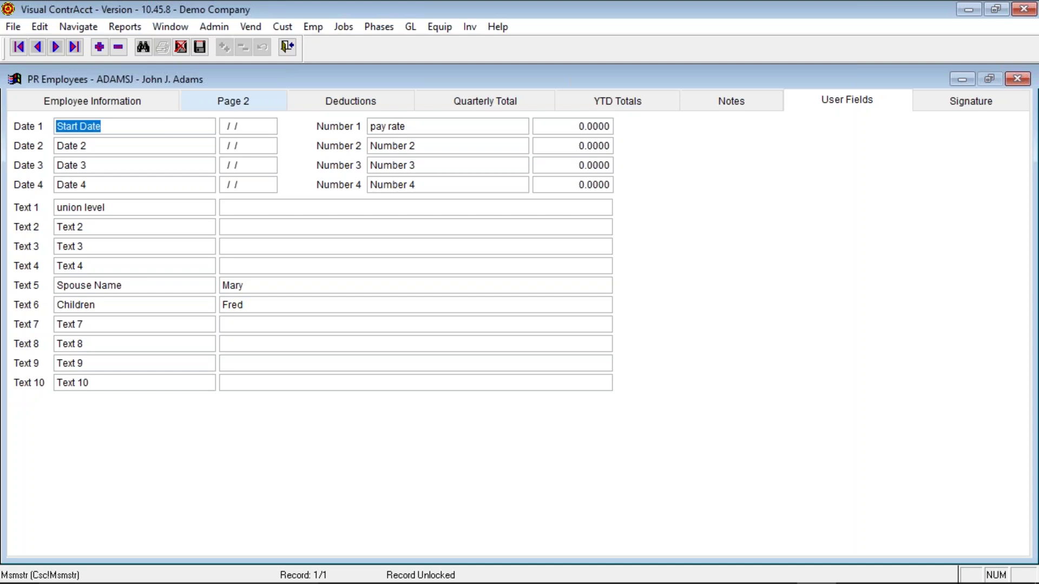
left_click(426, 125)
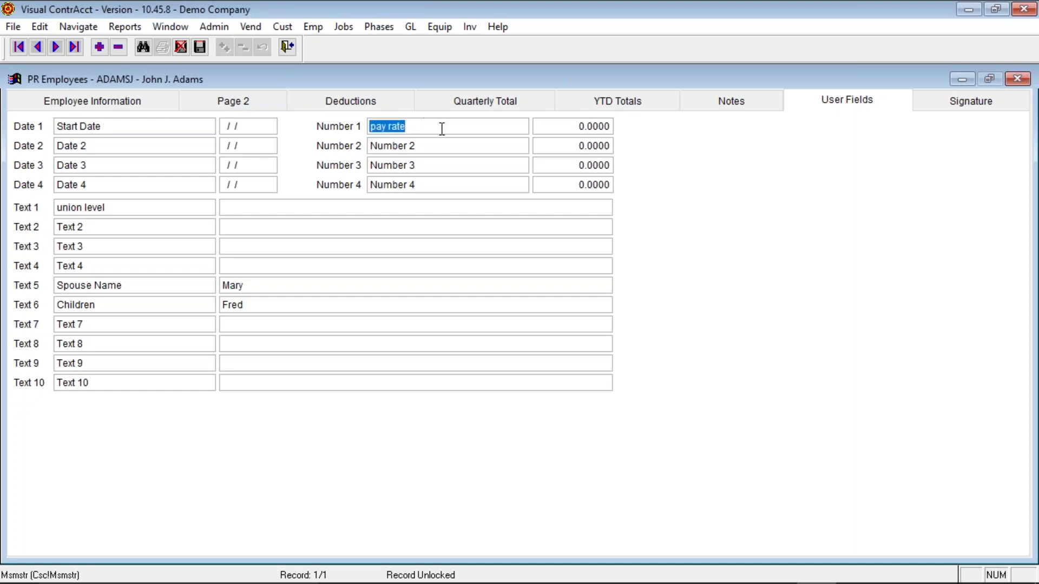
left_click(121, 146)
left_click(393, 146)
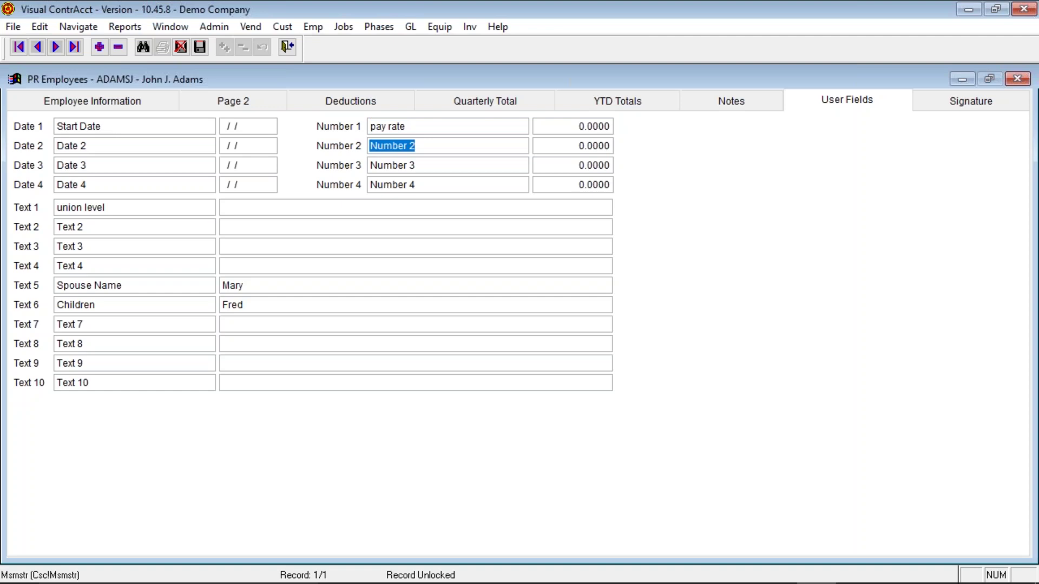
Step: Show the employee's signature image settings and the image file chooser, leaving it without selecting a file
left_click(988, 98)
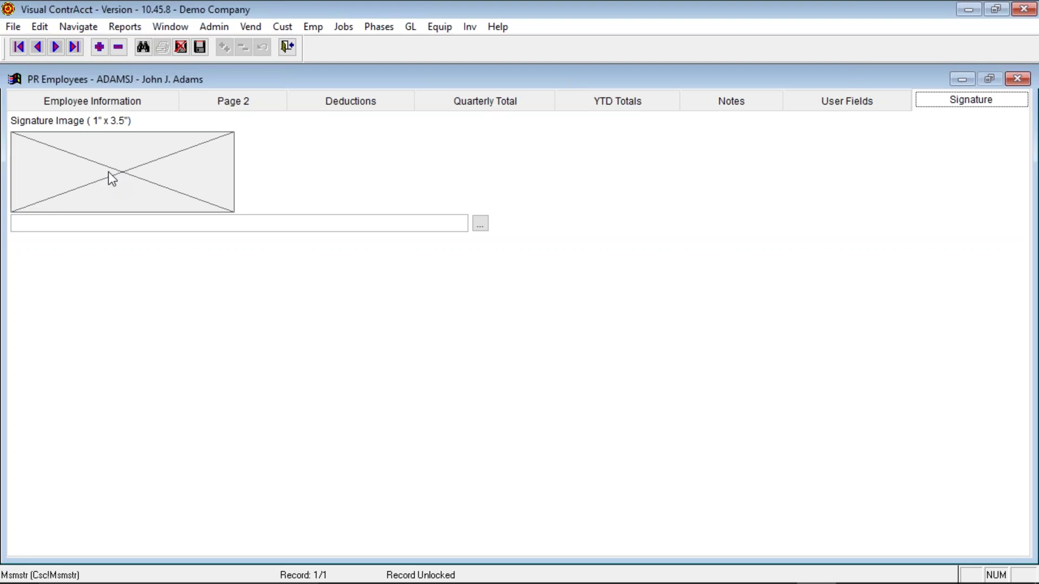
left_click(484, 229)
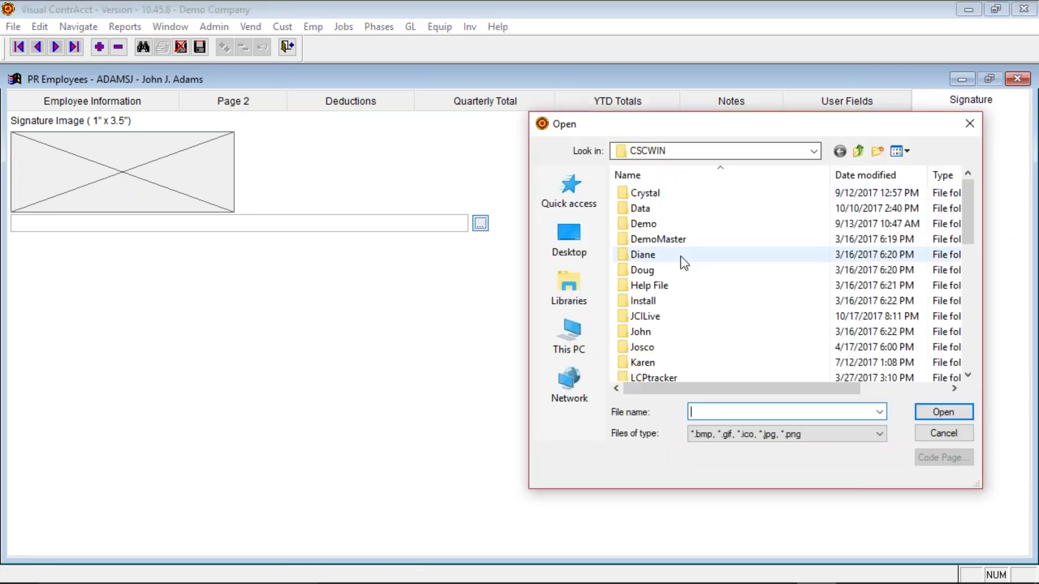
left_click(244, 222)
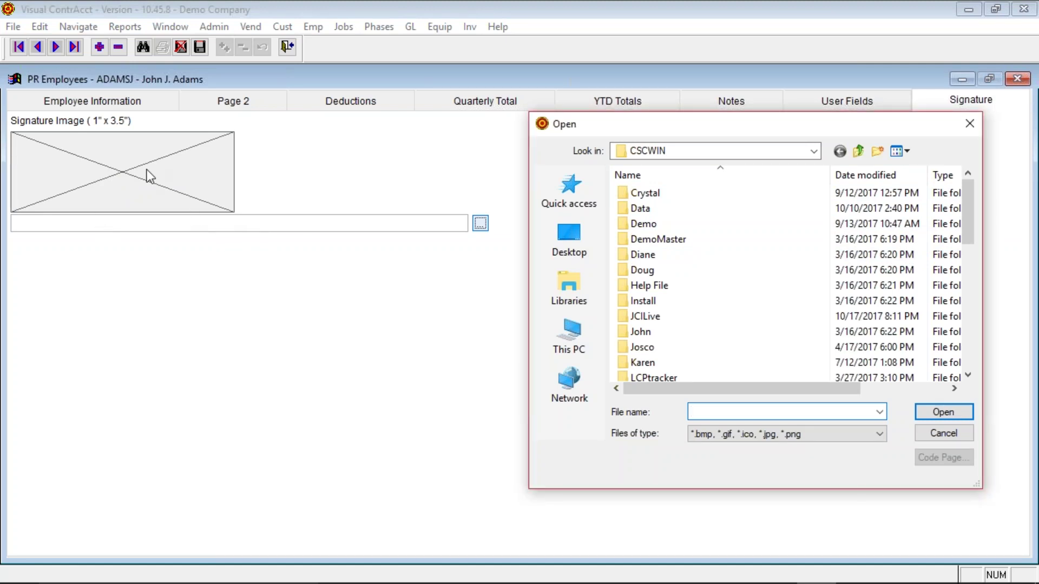
left_click(955, 438)
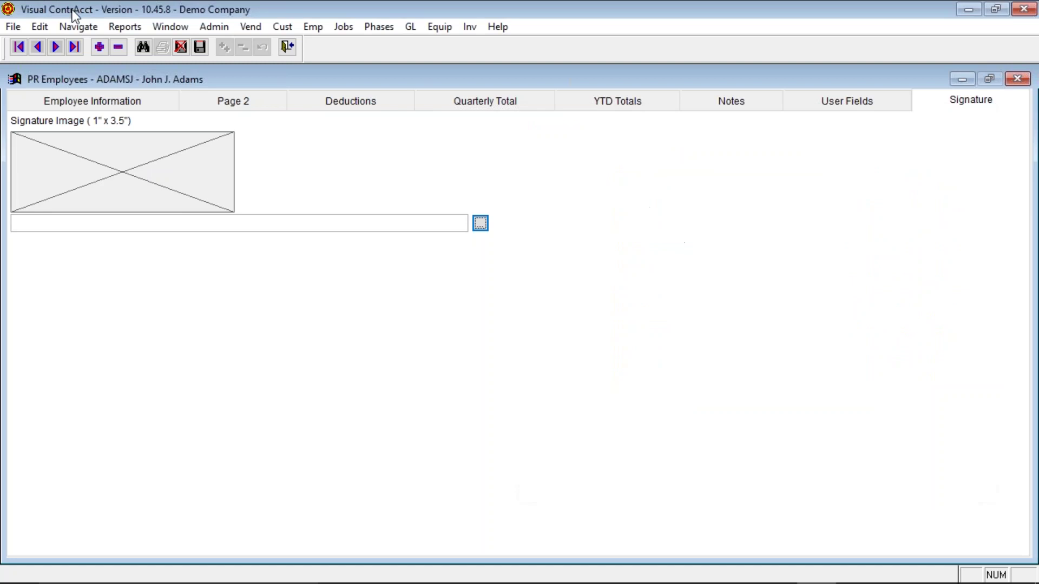
Step: Close the current employee record and open the payroll employee history for the year 2015
left_click(118, 99)
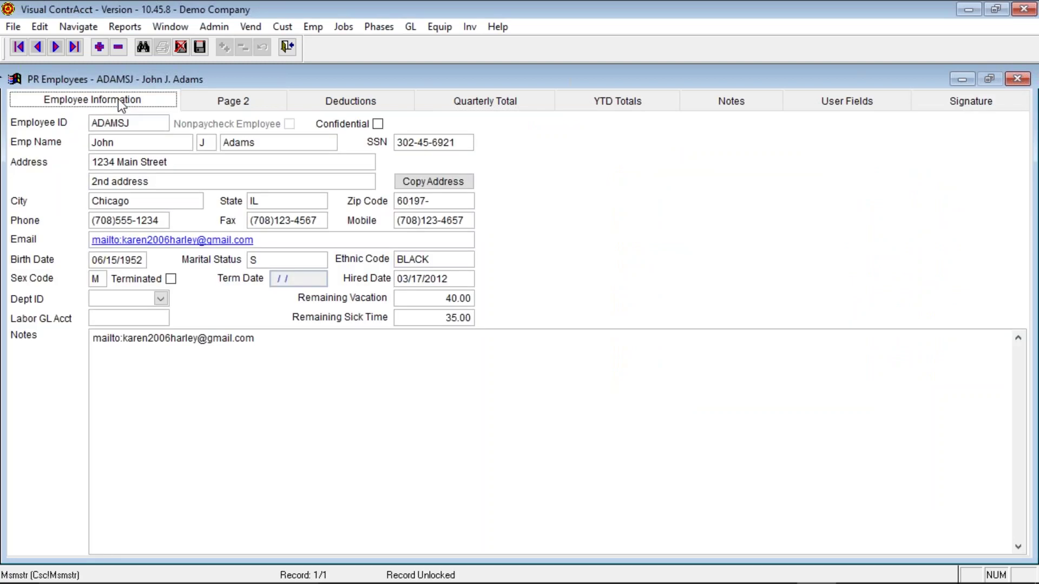
left_click(290, 52)
left_click(13, 26)
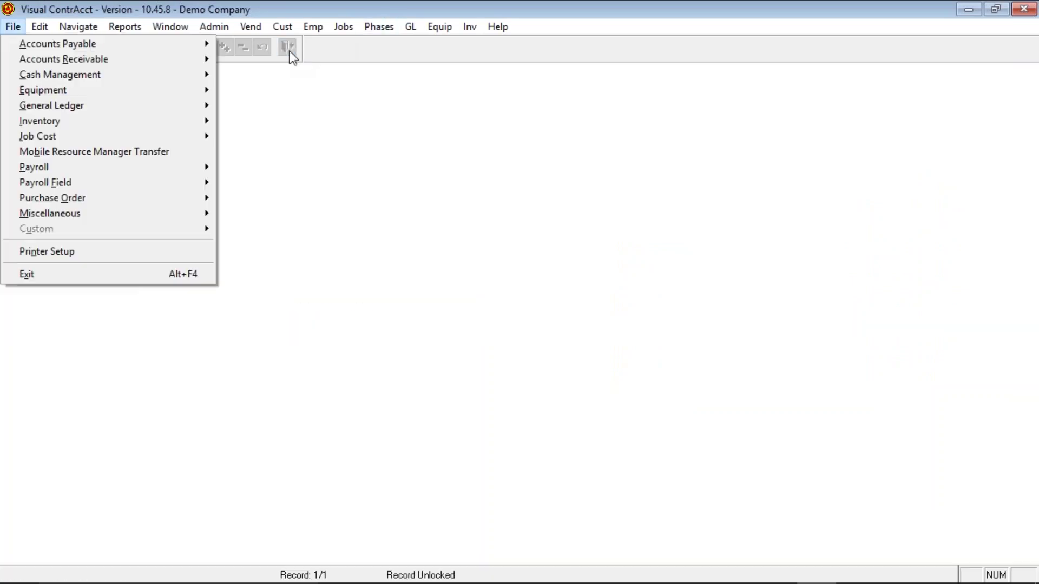
mouse_move(179, 167)
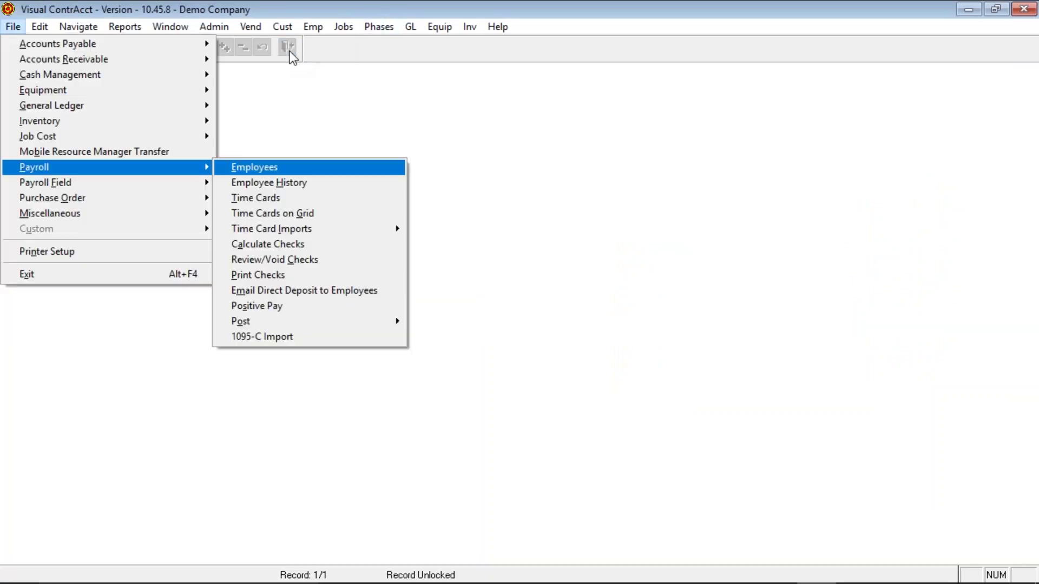
left_click(290, 191)
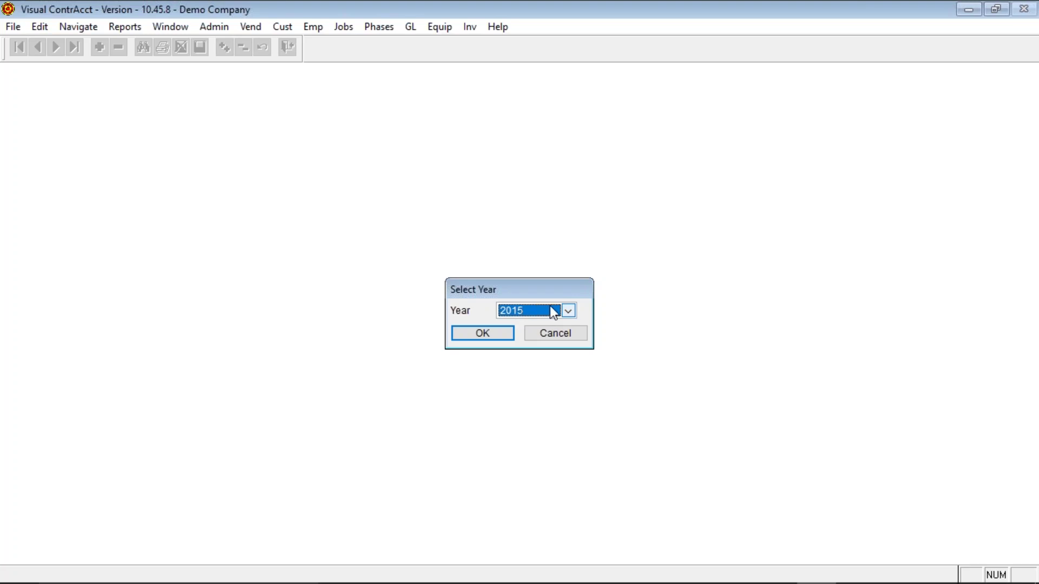
left_click(567, 313)
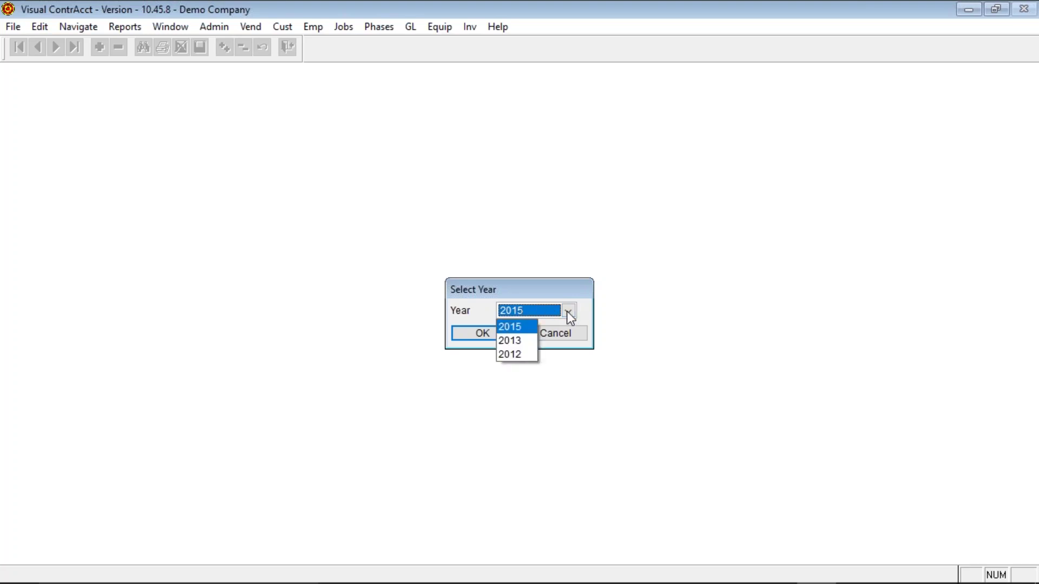
left_click(528, 327)
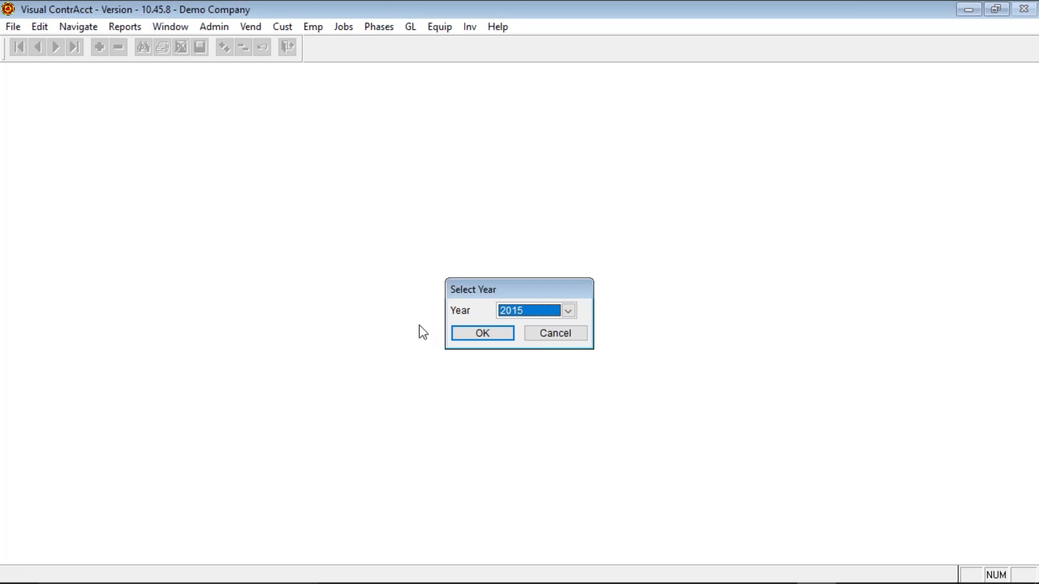
left_click(478, 335)
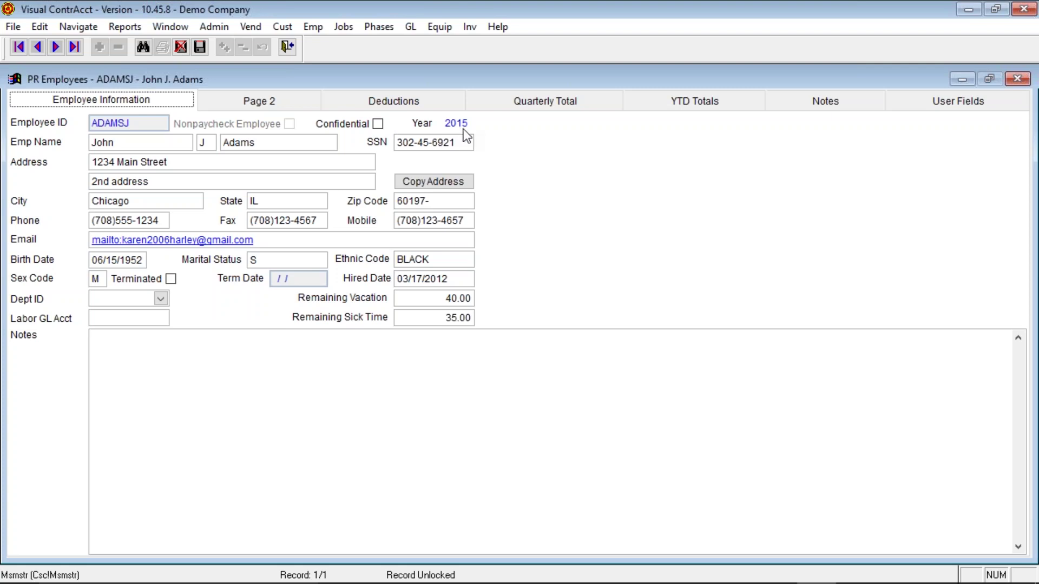
Step: Review the 2015 history record's Page 2, deductions, quarterly totals and year-to-date totals, ending on the employee information
left_click(262, 104)
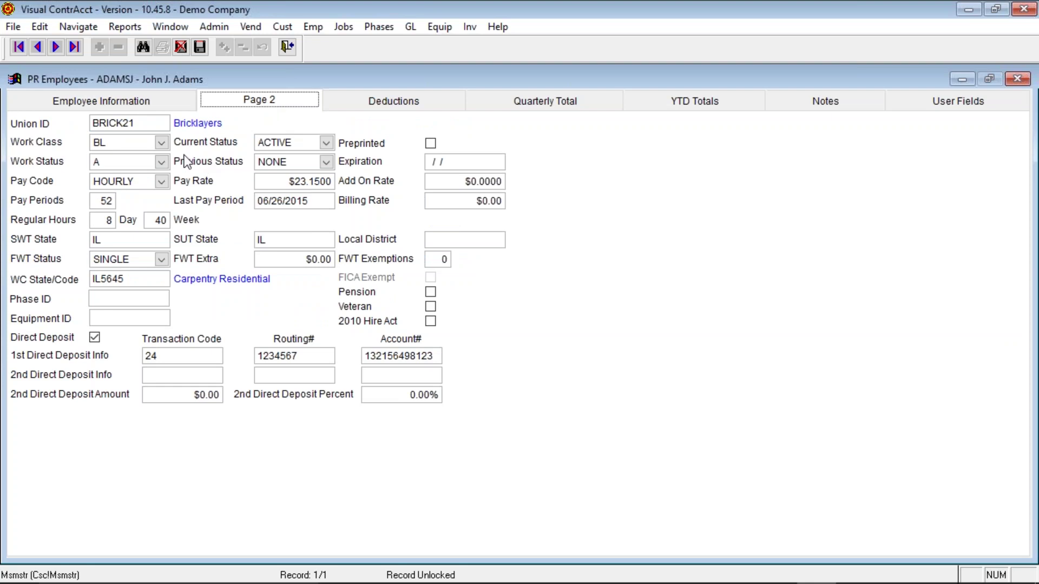
left_click(422, 104)
left_click(530, 104)
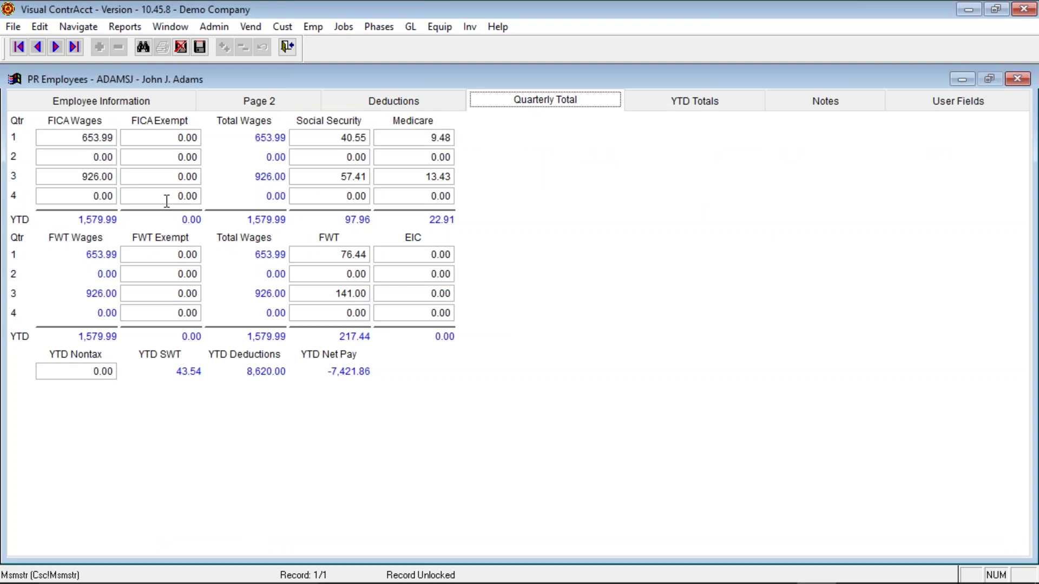
left_click(703, 103)
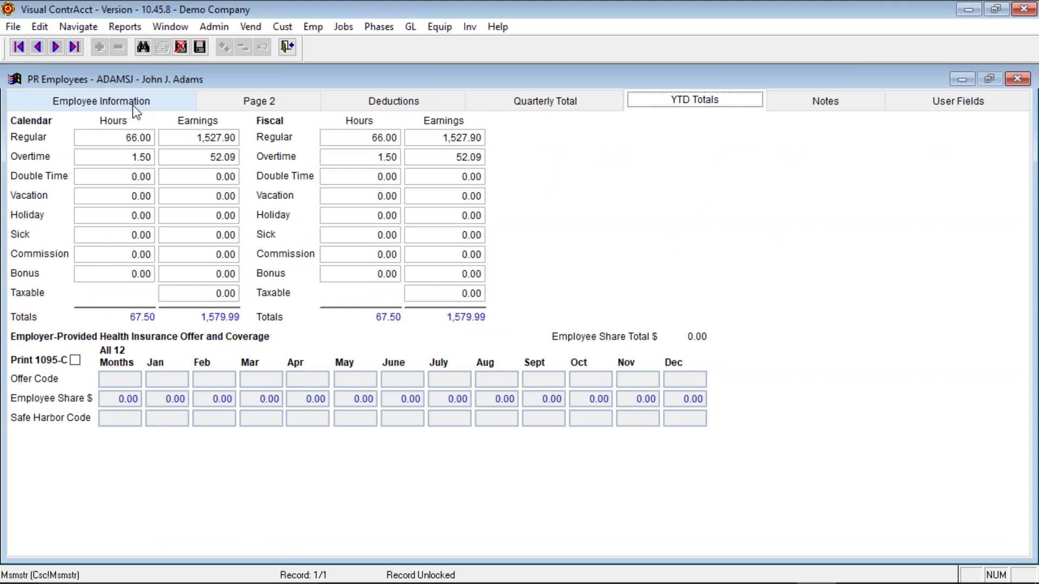
left_click(199, 101)
left_click(151, 108)
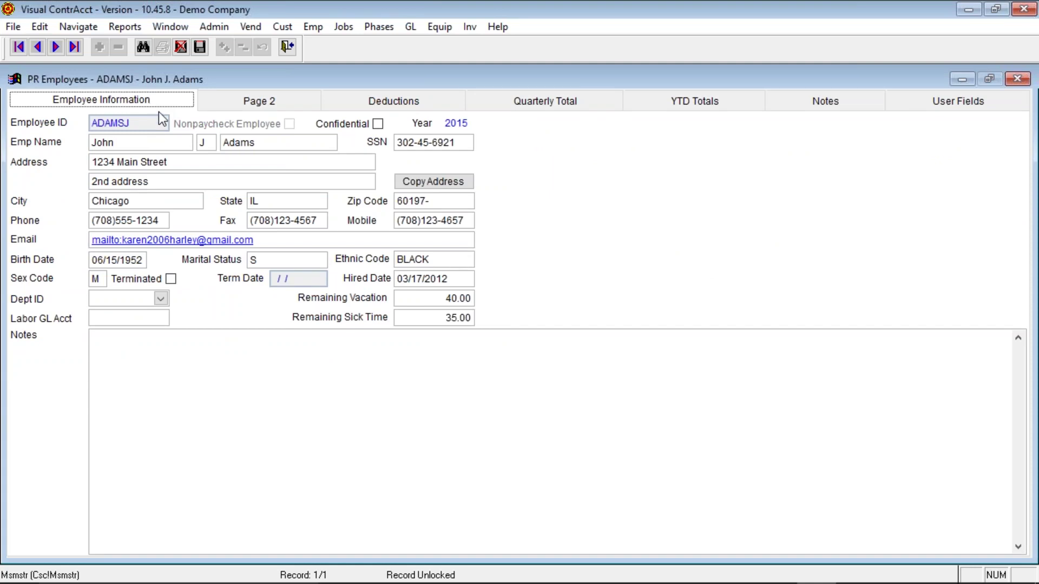
Step: Close the history record and open the payroll time cards for the pay period dated 10/15/2017
left_click(284, 50)
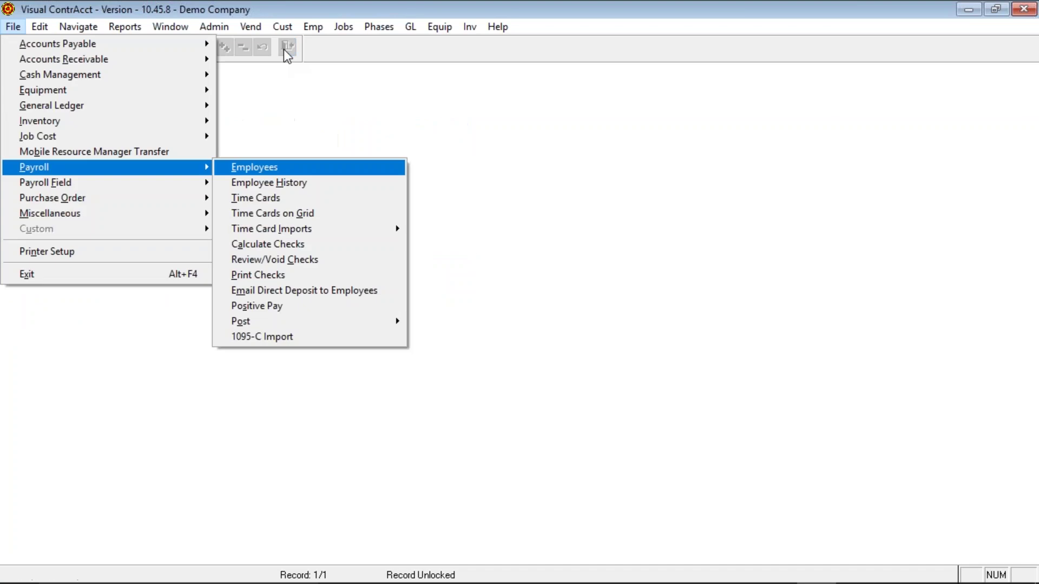
left_click(269, 200)
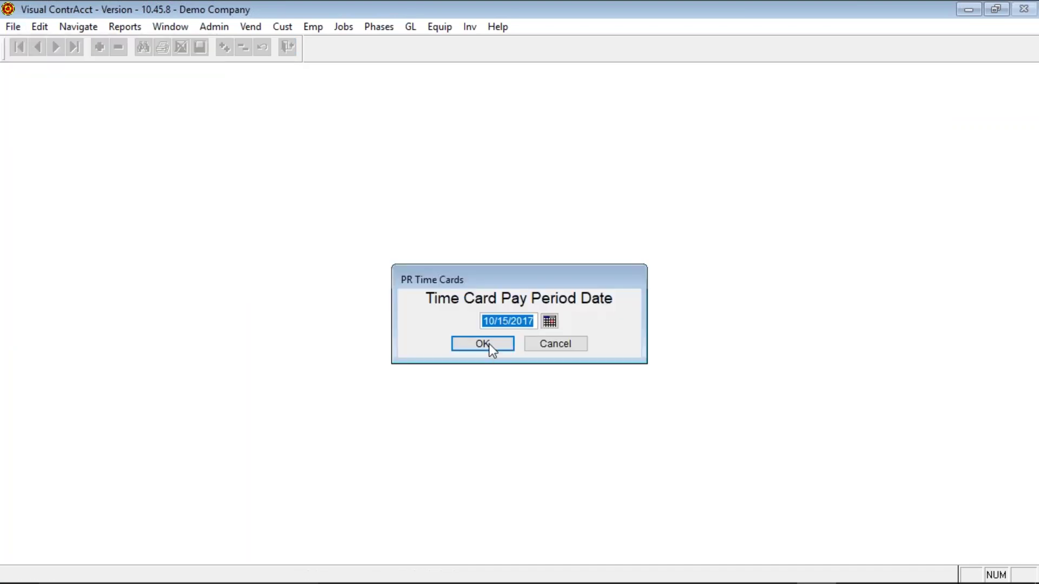
left_click(489, 343)
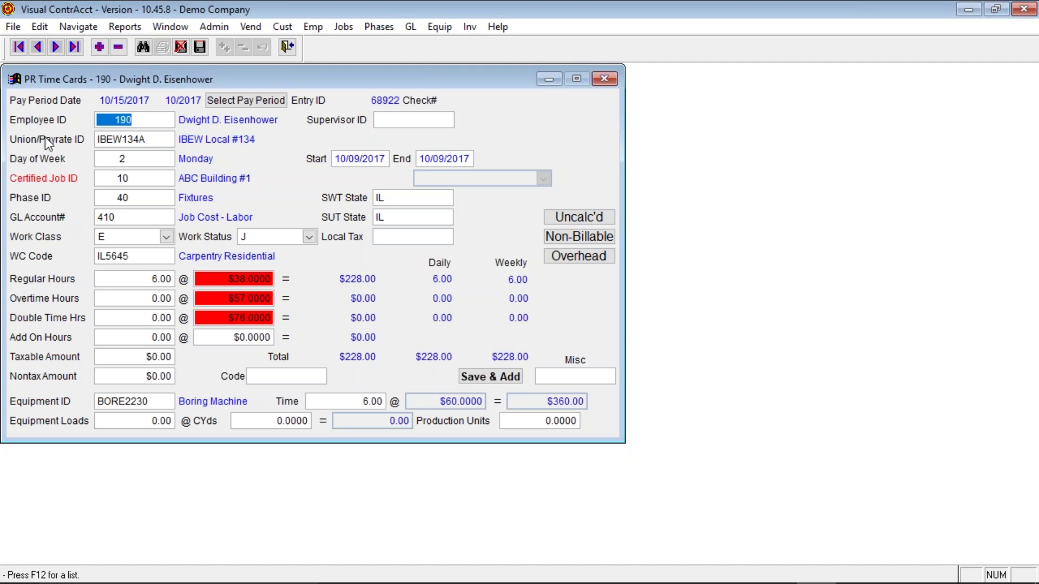
Step: Add a time card for the same employee with union IBEW134A, accepting the pay rate change to $38.00
left_click(99, 47)
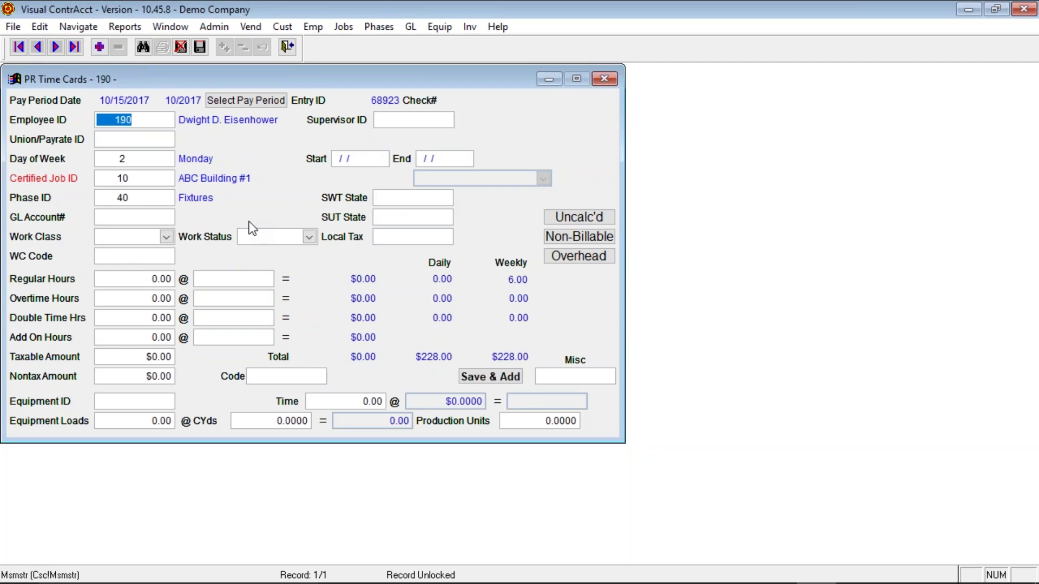
key("Tab")
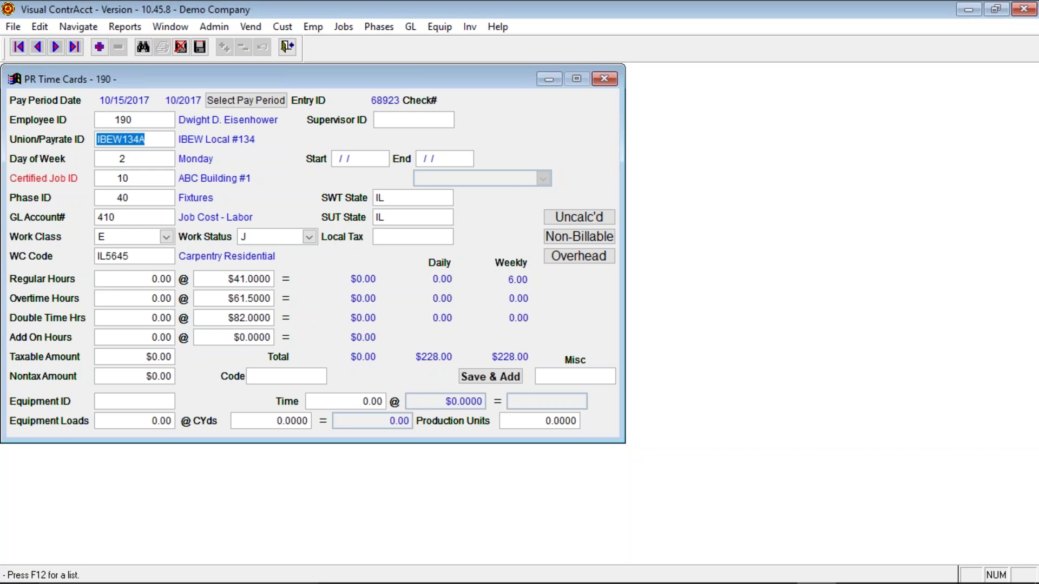
key("F12")
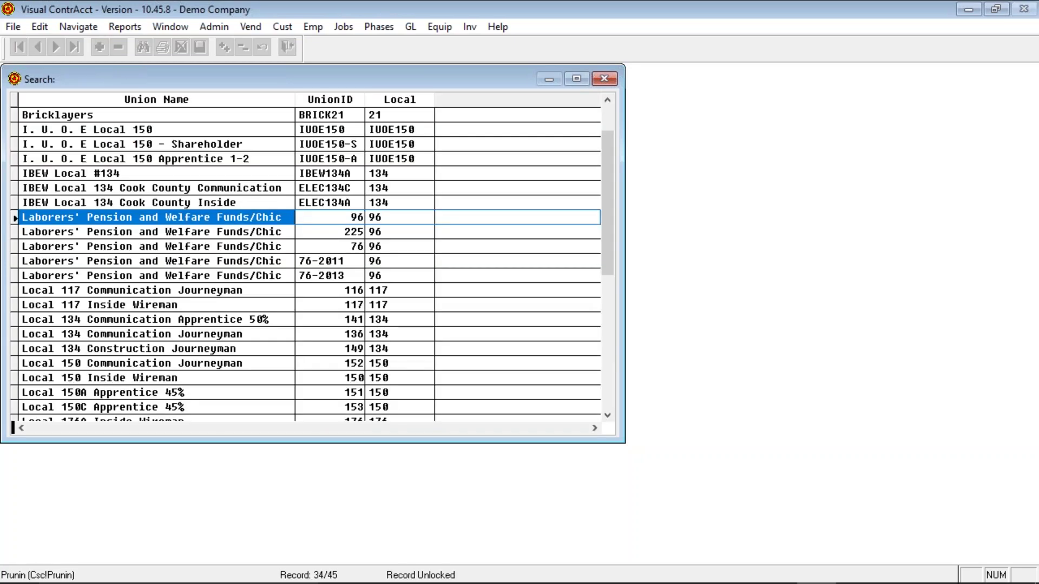
key("Up")
key("Up")
key("Up")
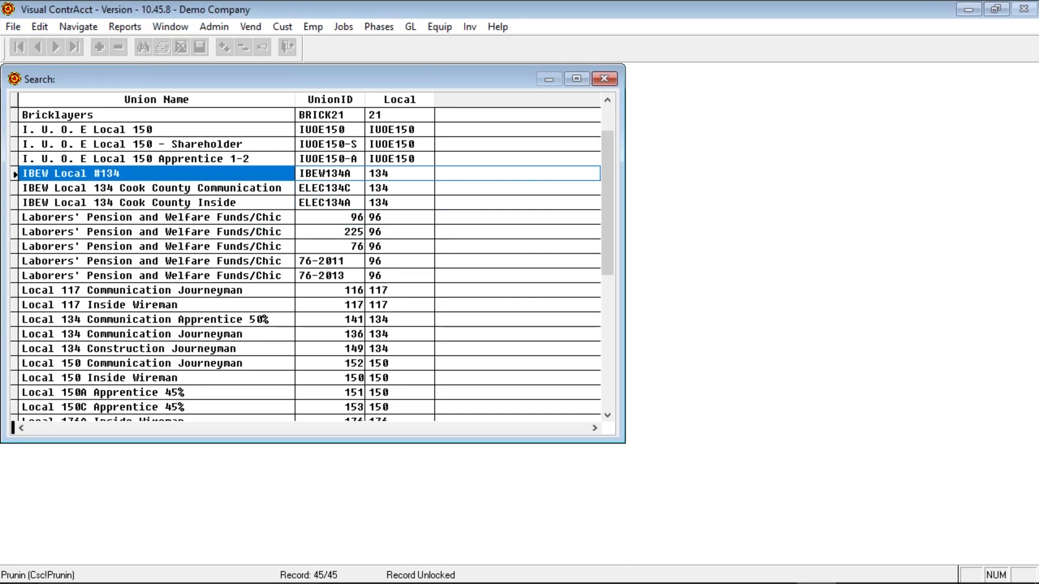
key("Return")
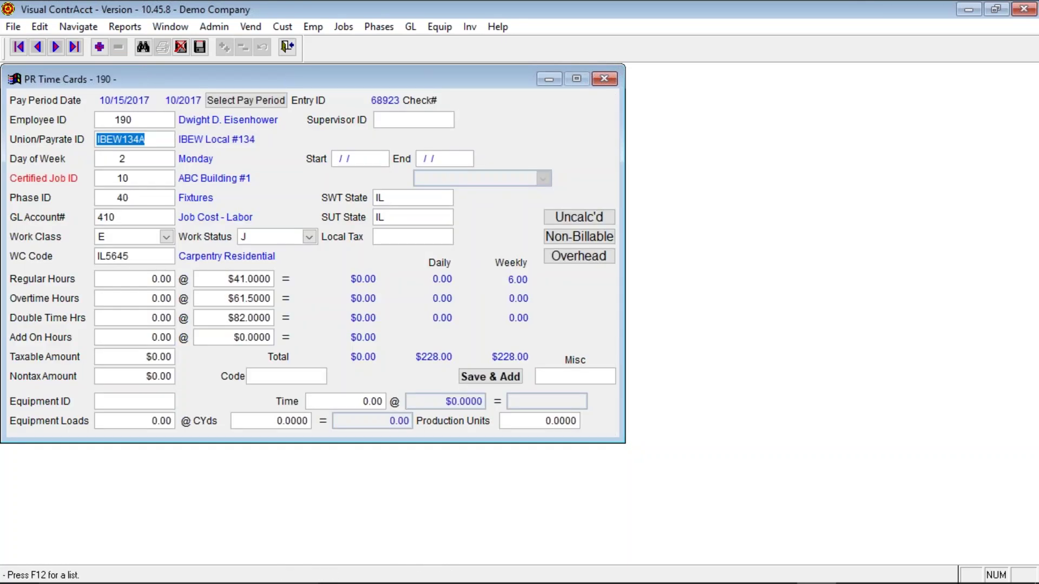
key("Tab")
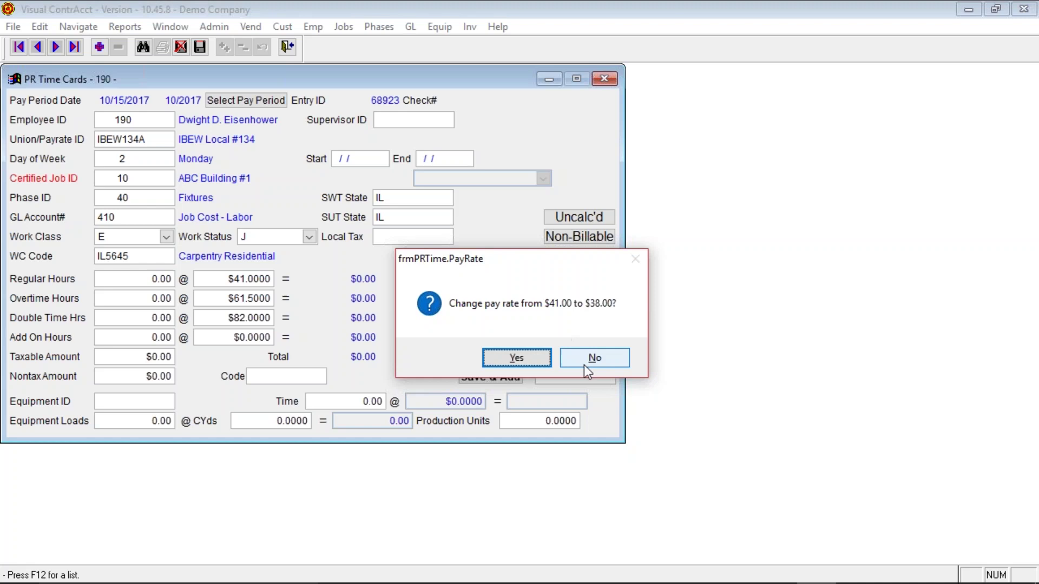
left_click(540, 359)
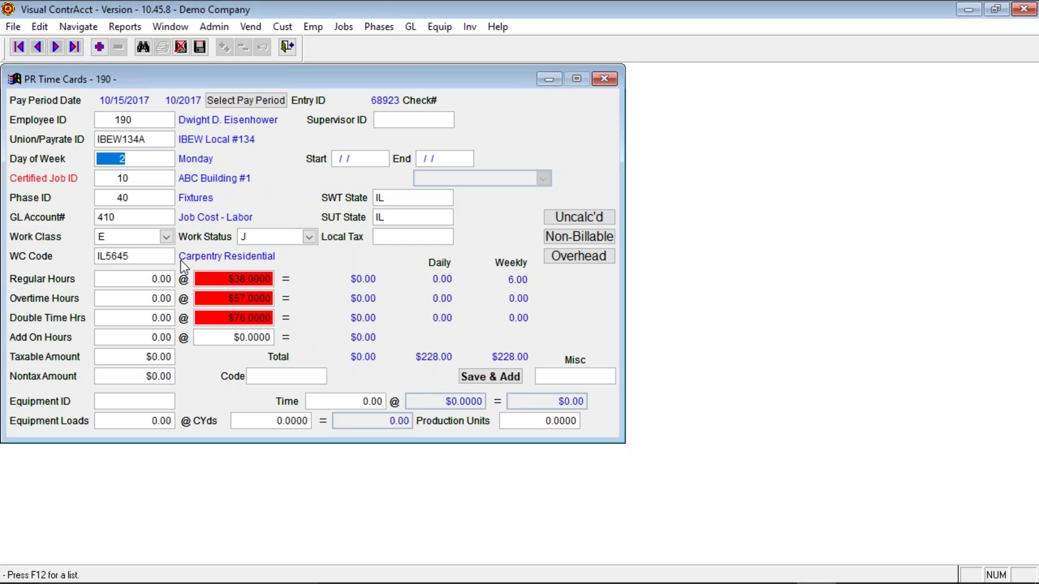
Step: Look through the day-of-week codes and set the time card's Day of Week to 3, Tuesday
key("F12")
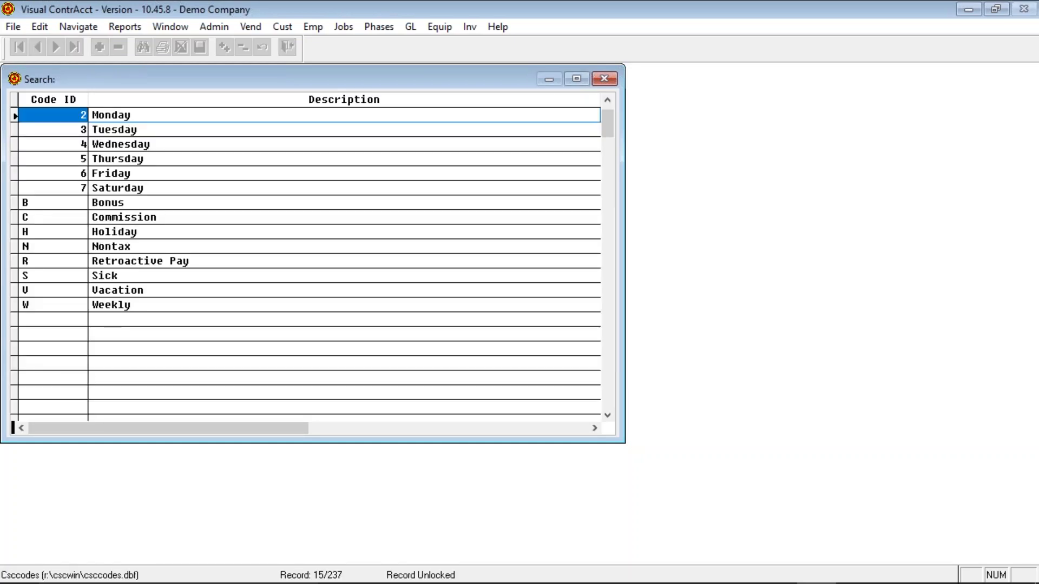
key("Up")
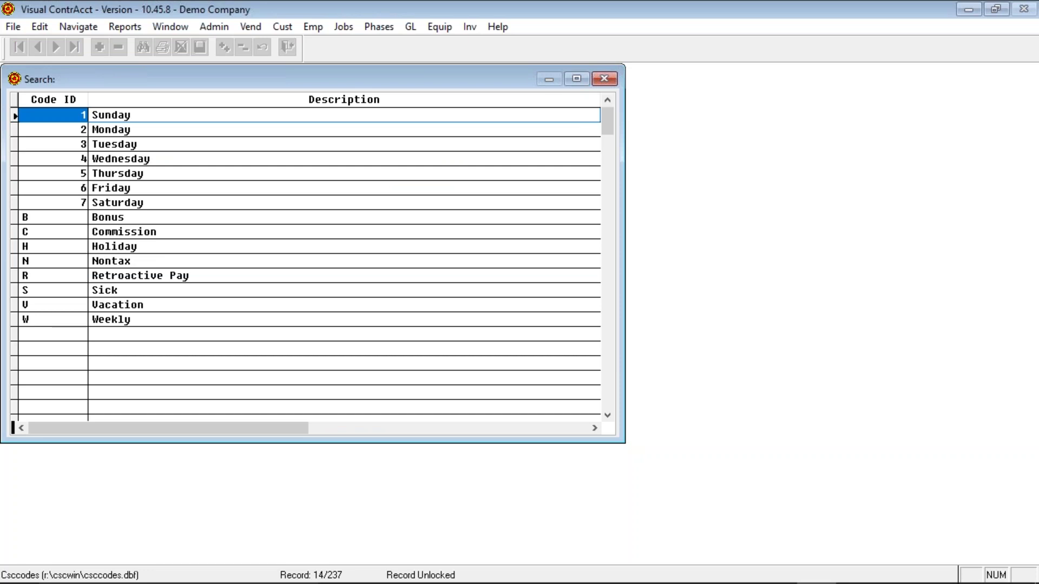
key("Down")
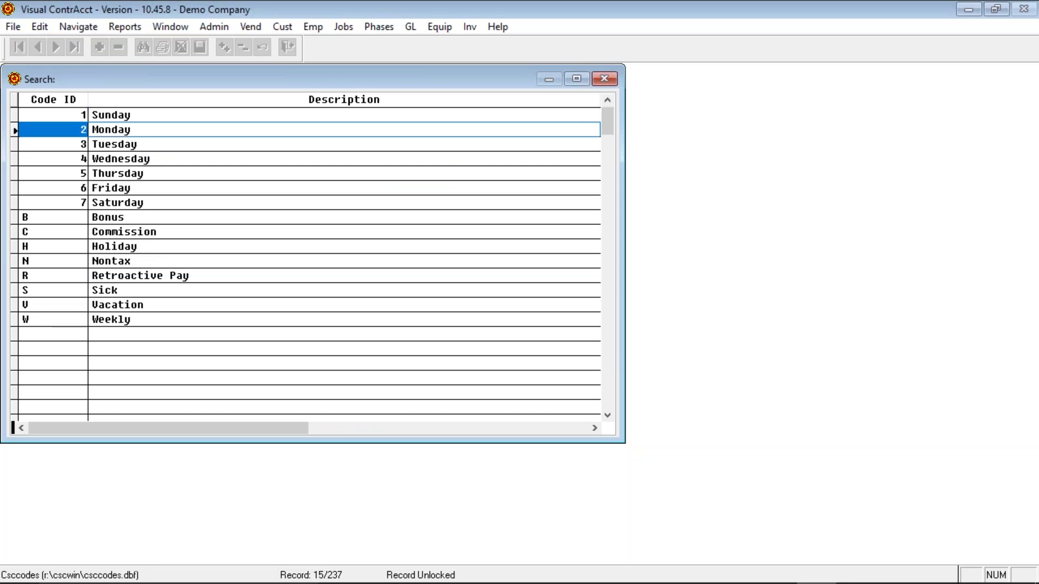
key("Down")
key("Down")
key("Down")
key("Down")
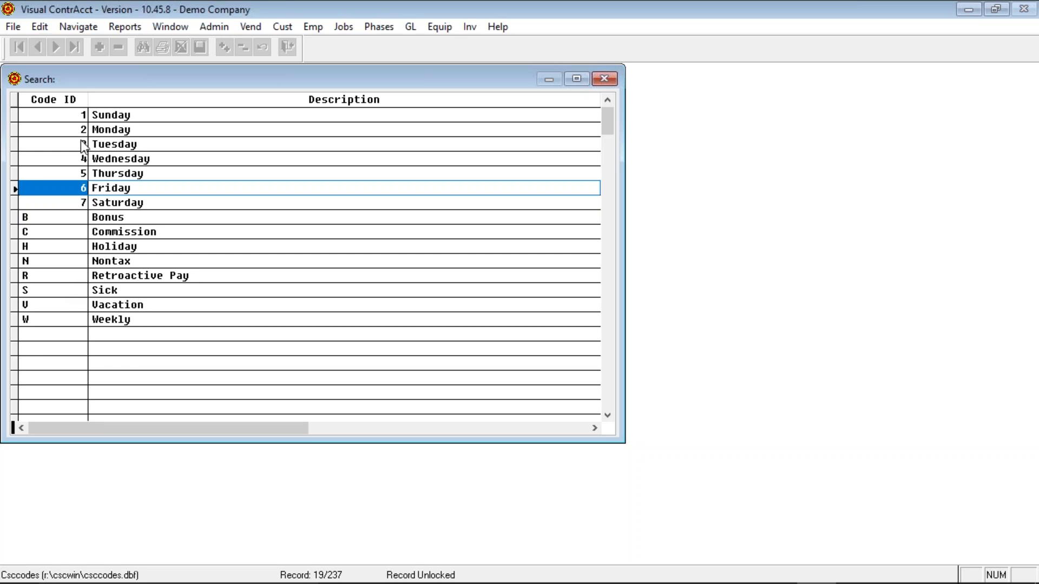
key("Up")
key("Up")
key("Up")
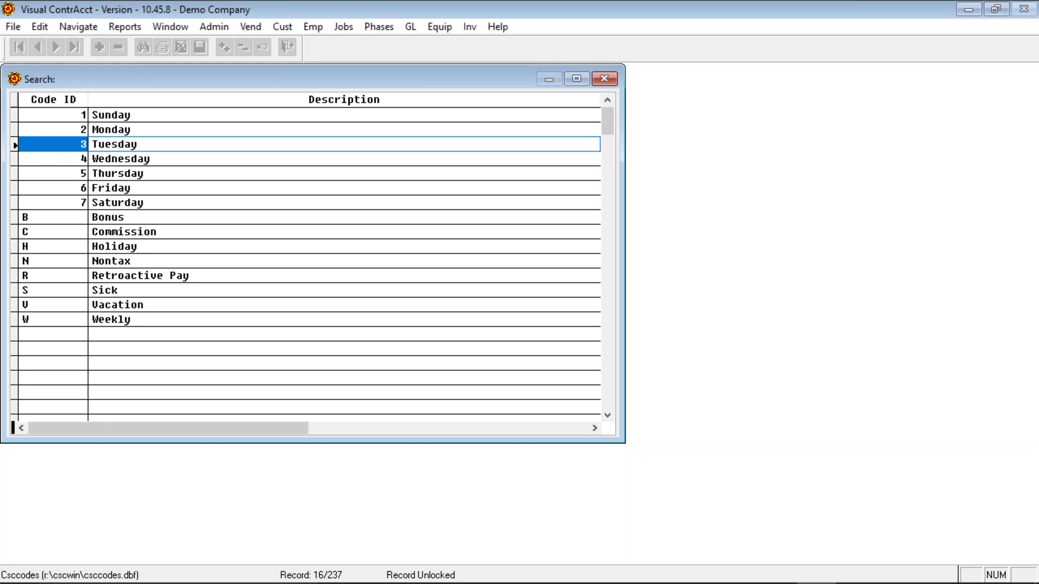
key("Return")
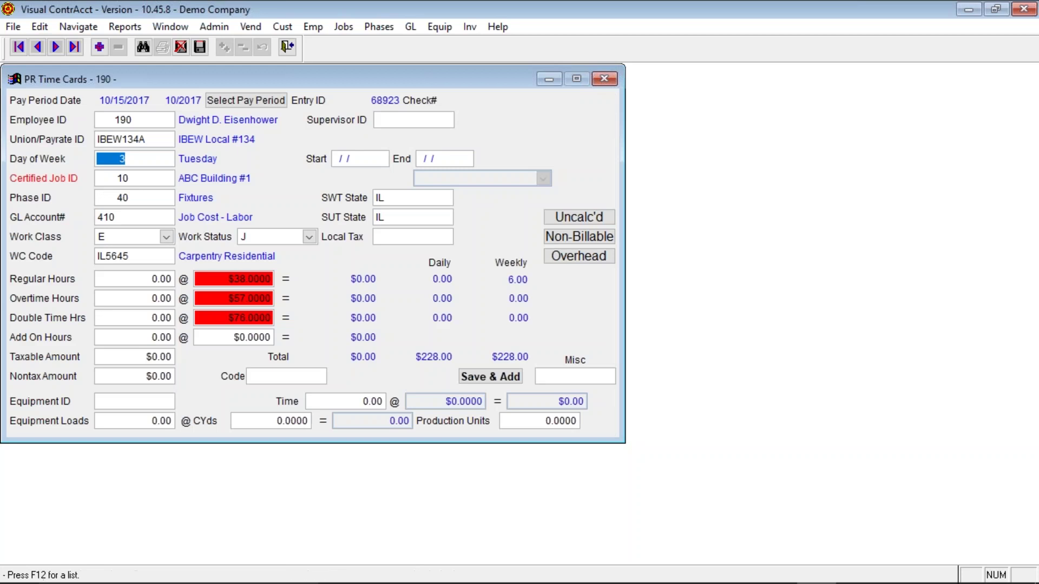
Step: Choose certified job 10 (ABC Building #1) and phase 40 (Fixtures) from their lookup lists, keeping work class E
left_click(161, 179)
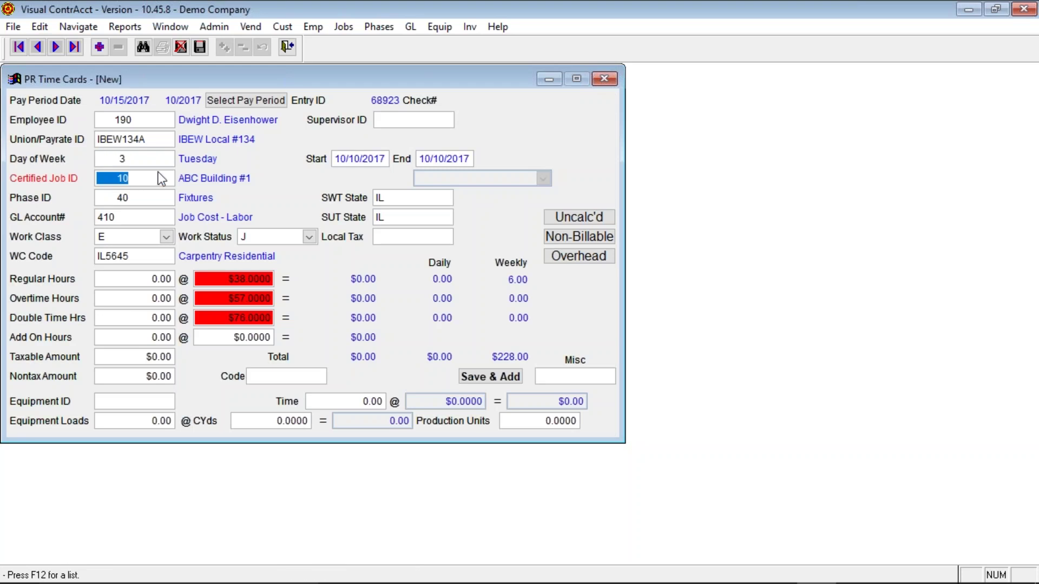
key("F12")
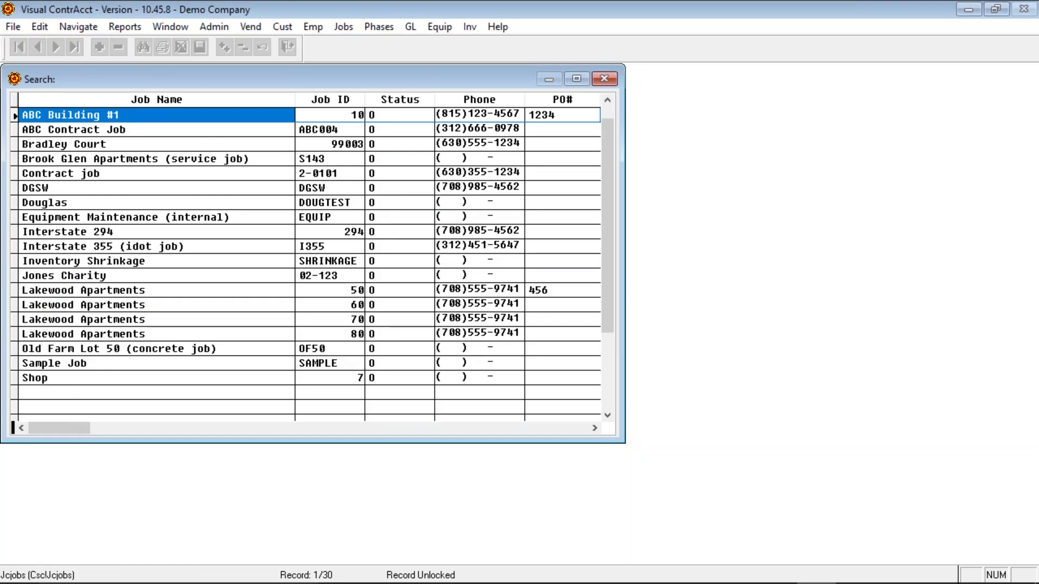
key("Return")
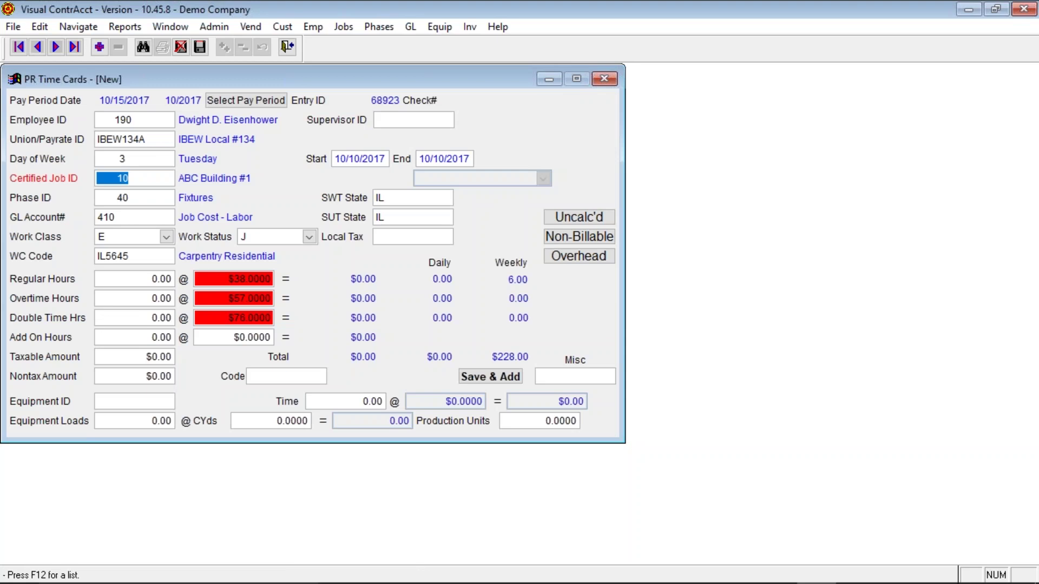
key("Tab")
key("F12")
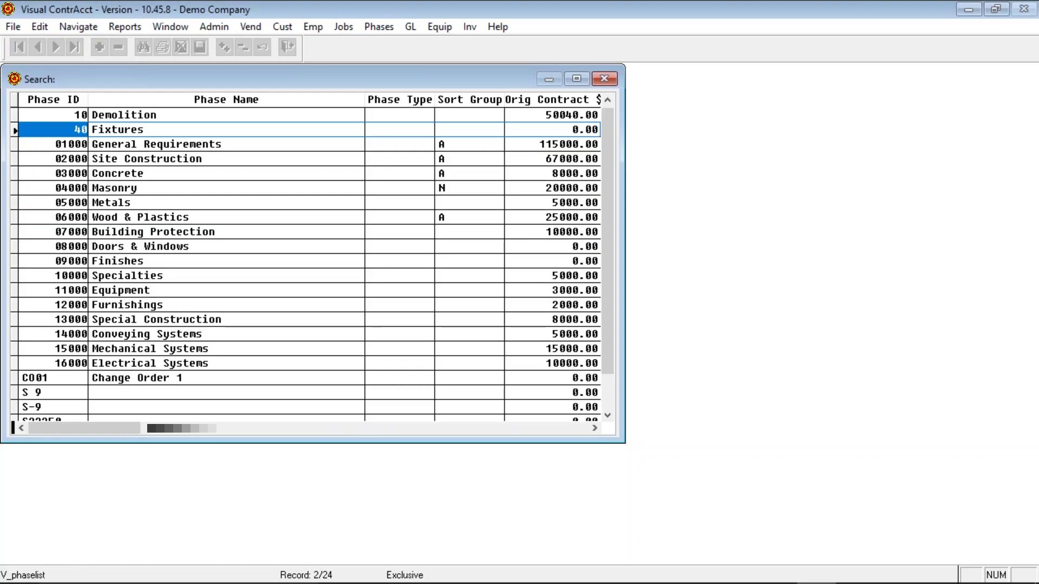
key("Return")
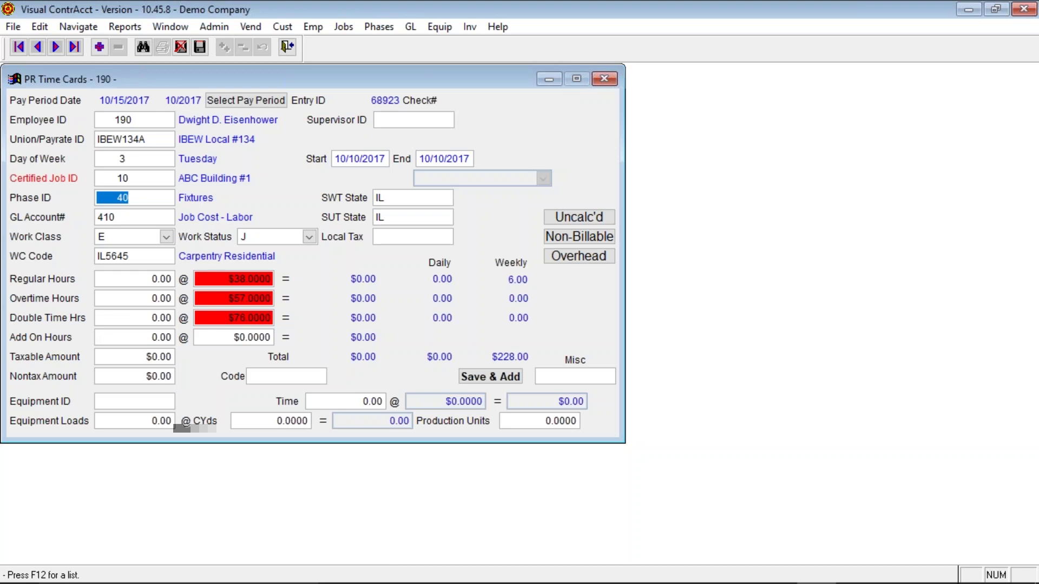
key("Tab")
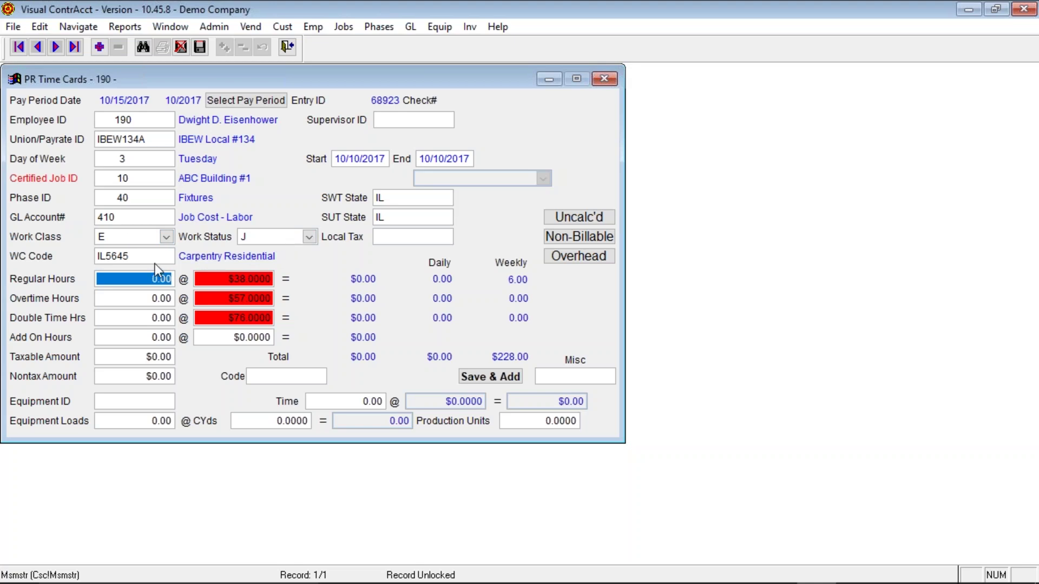
left_click(168, 237)
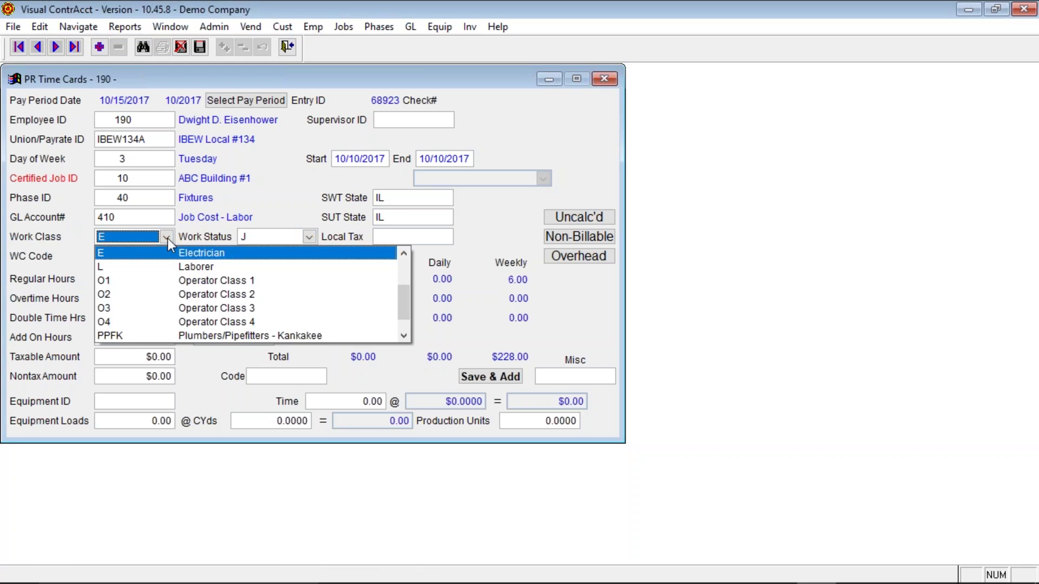
left_click(167, 239)
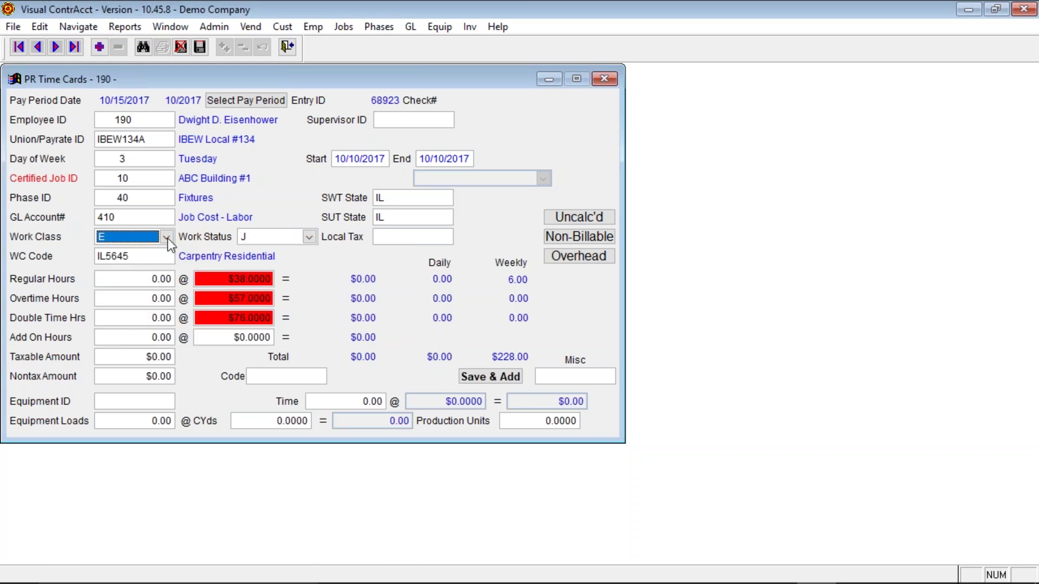
Step: Set both the SWT State and SUT State to WI, leaving Local Tax blank
left_click(377, 203)
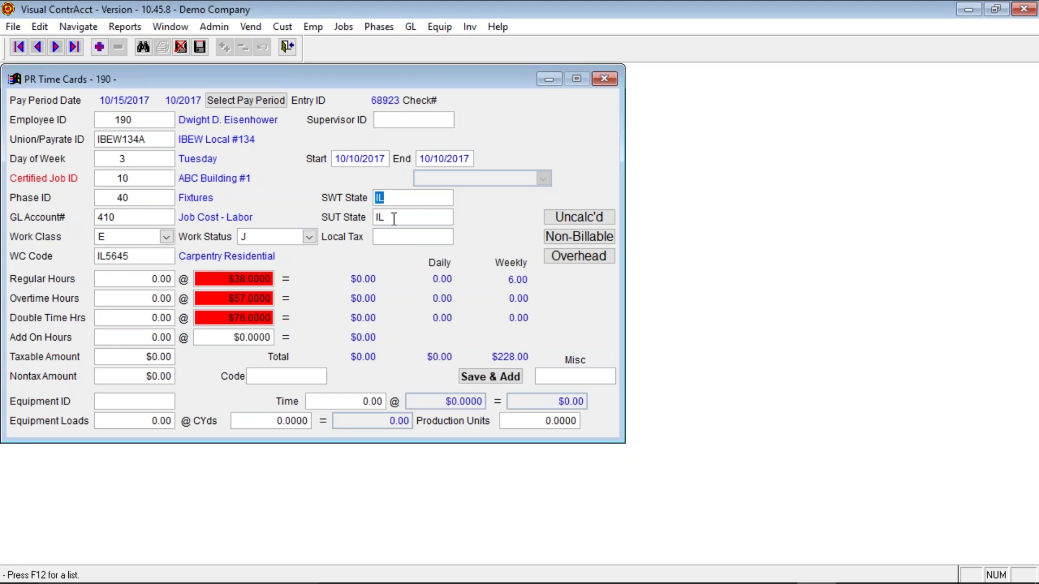
key("Tab")
type("WI")
left_click(390, 197)
type("WI")
left_click(397, 217)
key("Tab")
key("Tab")
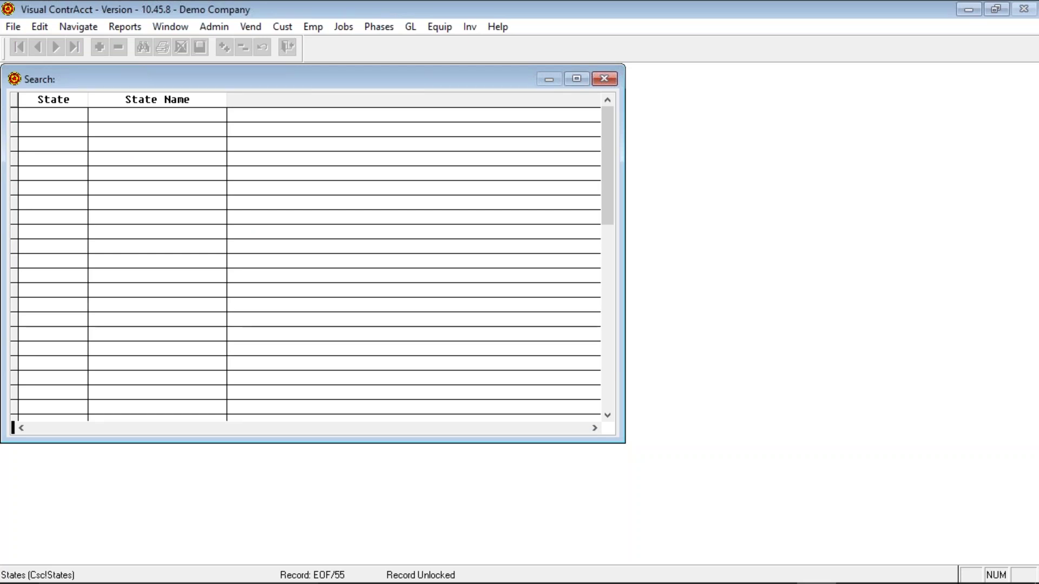
key("Escape")
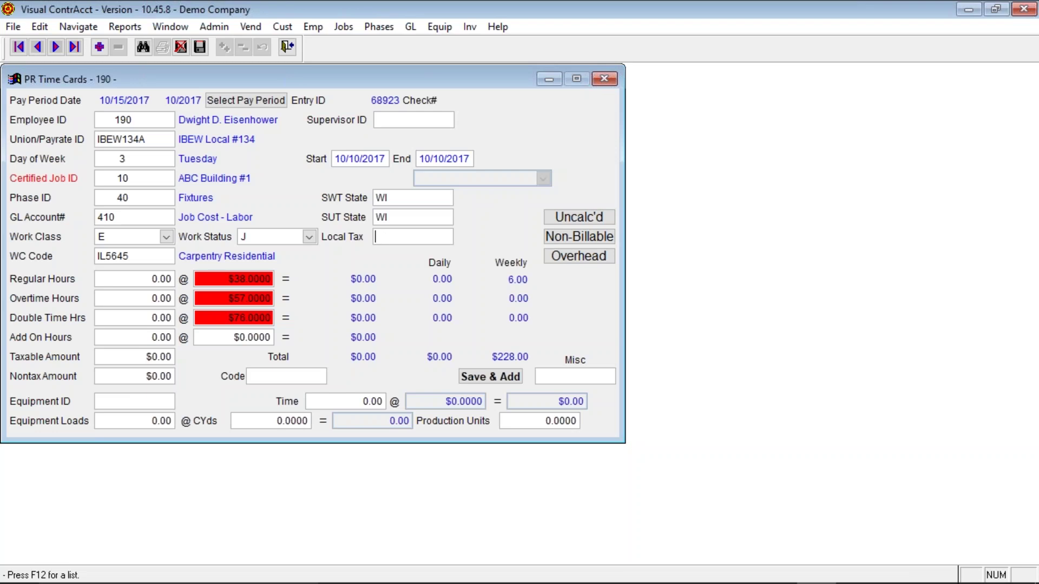
Step: Enter 8.00 regular hours on the time card, leaving overtime and double time at zero
left_click(131, 281)
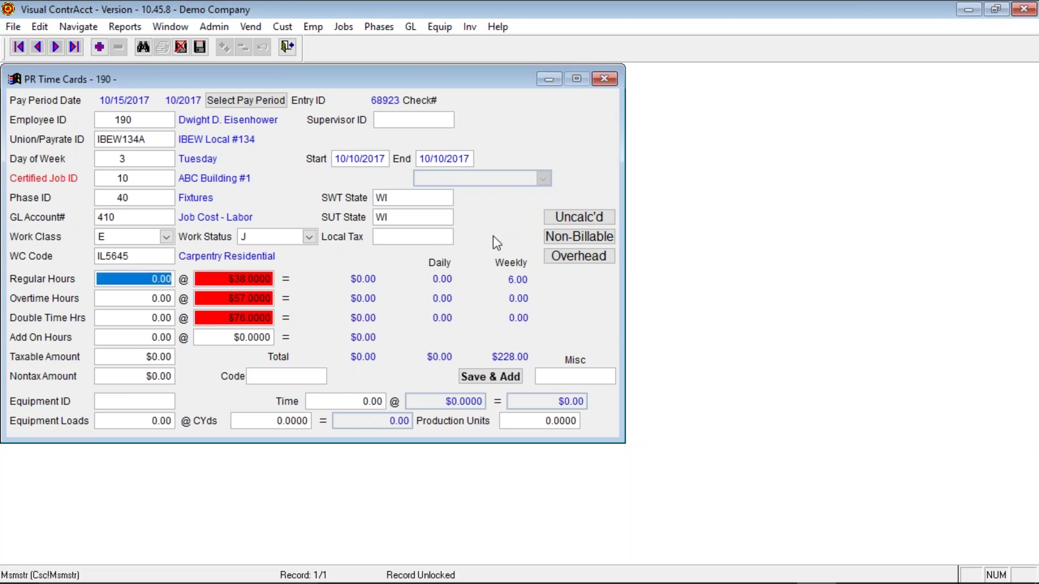
type("8.")
key("Tab")
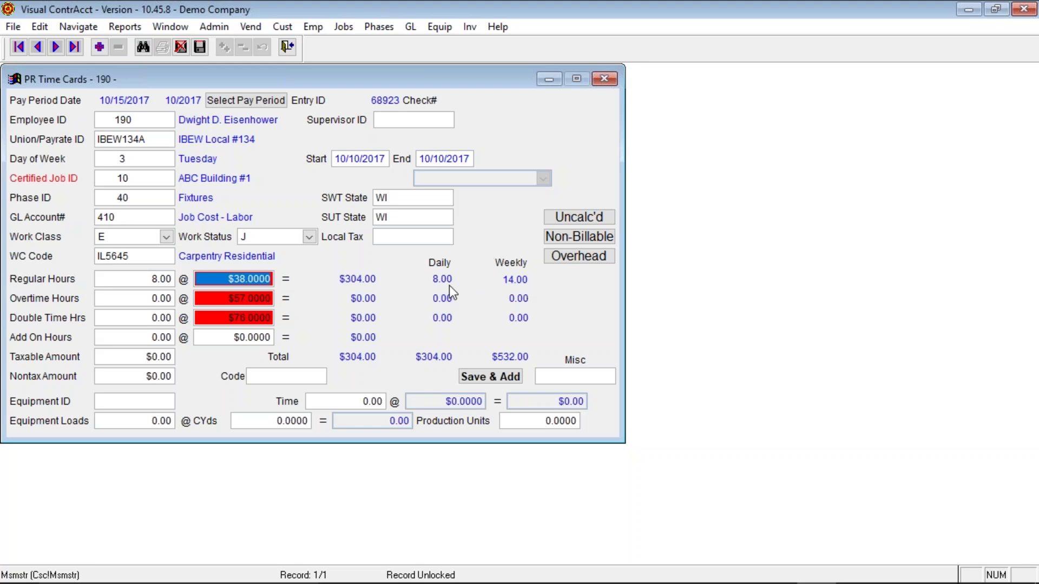
left_click(142, 298)
left_click(146, 318)
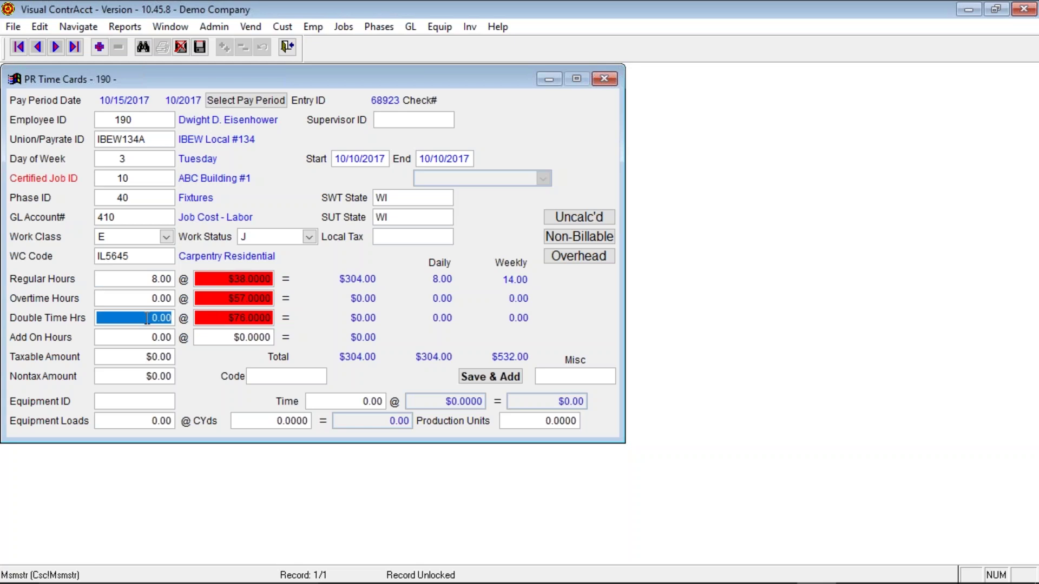
Step: Enter a taxable amount of $150.00 on the Tuesday time card
left_click(128, 356)
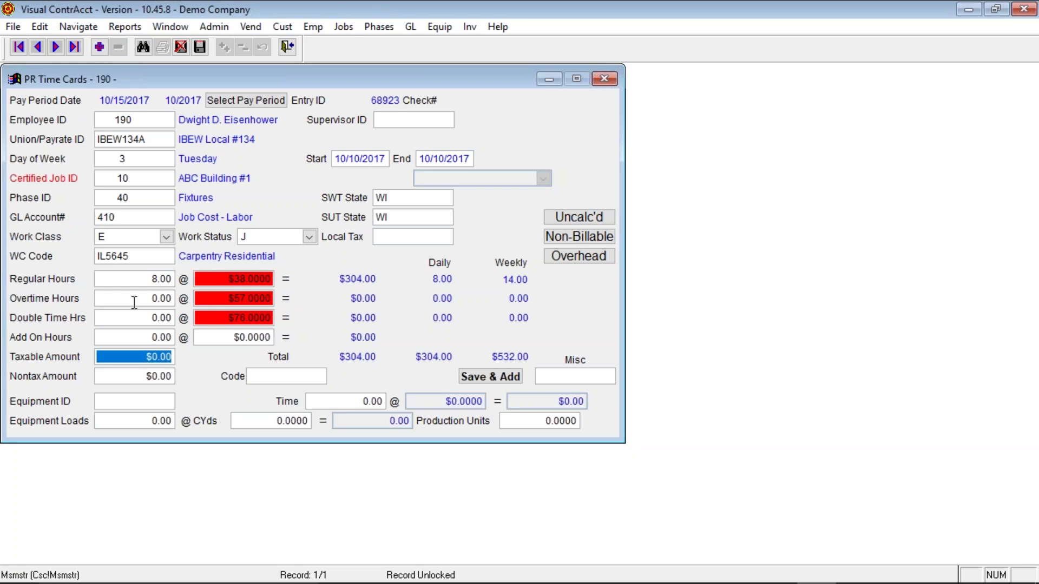
left_click(145, 278)
left_click(136, 356)
type("150 .")
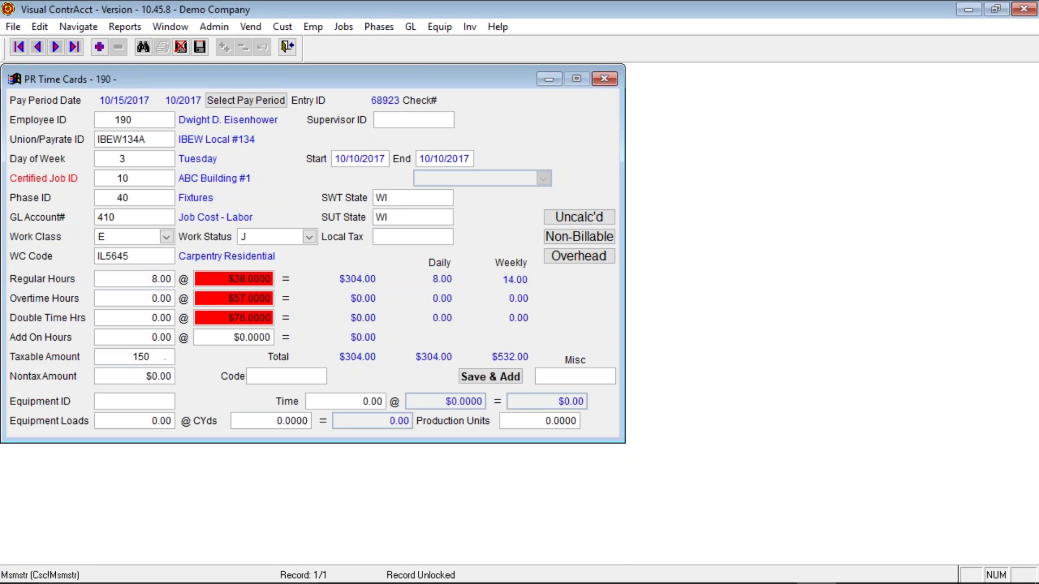
key("Tab")
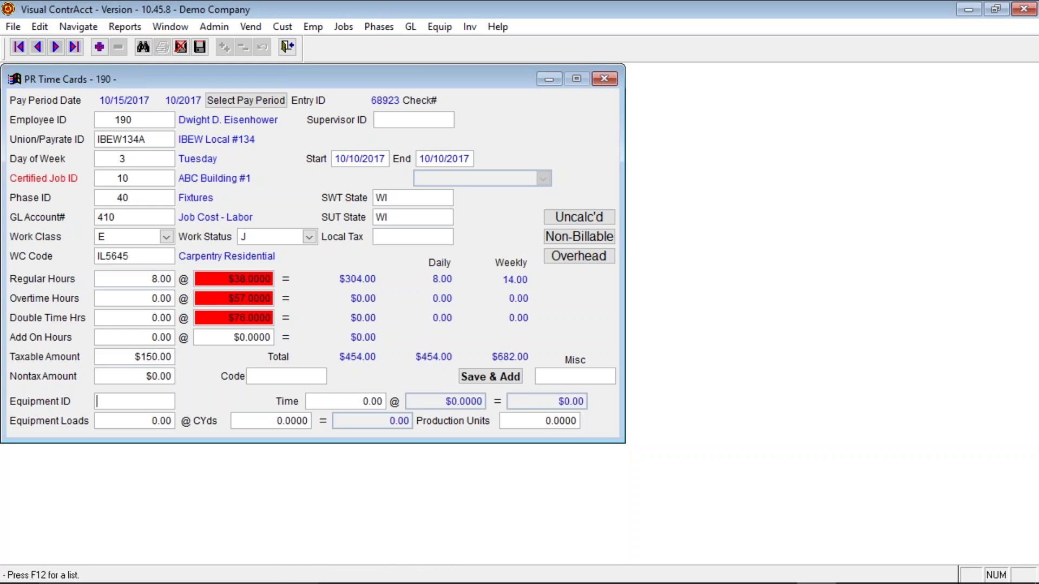
left_click(125, 358)
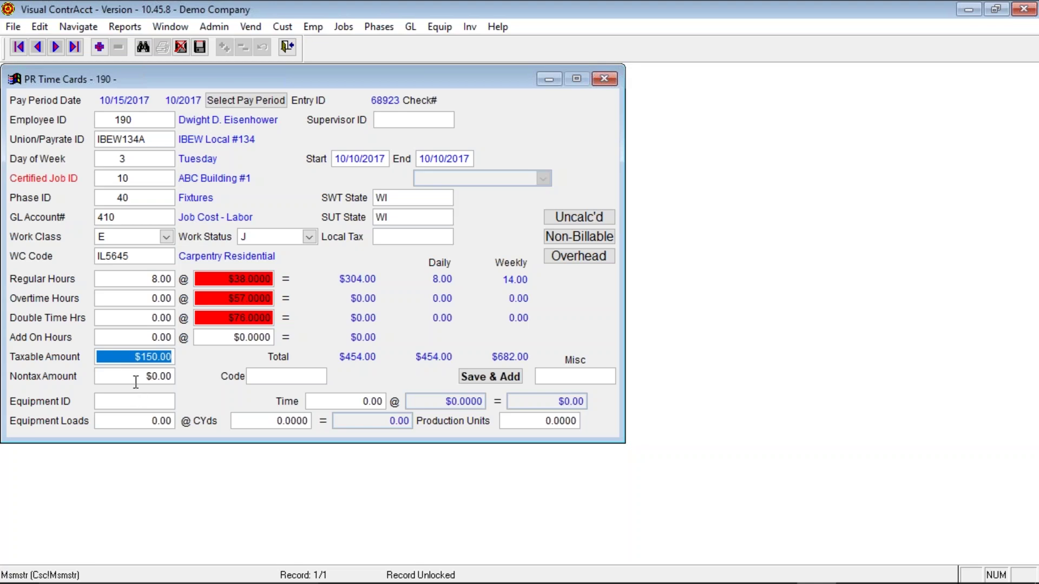
left_click(134, 379)
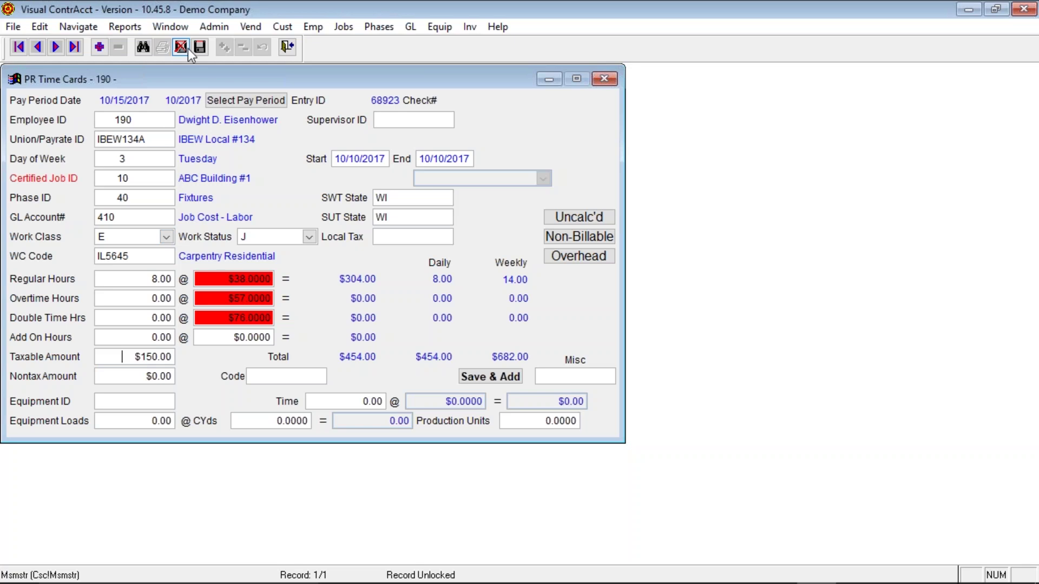
Step: Change the Day of Week code to N (Nontax), keeping job 10 and phase 40, with cost type Material and GL account 440
left_click(142, 159)
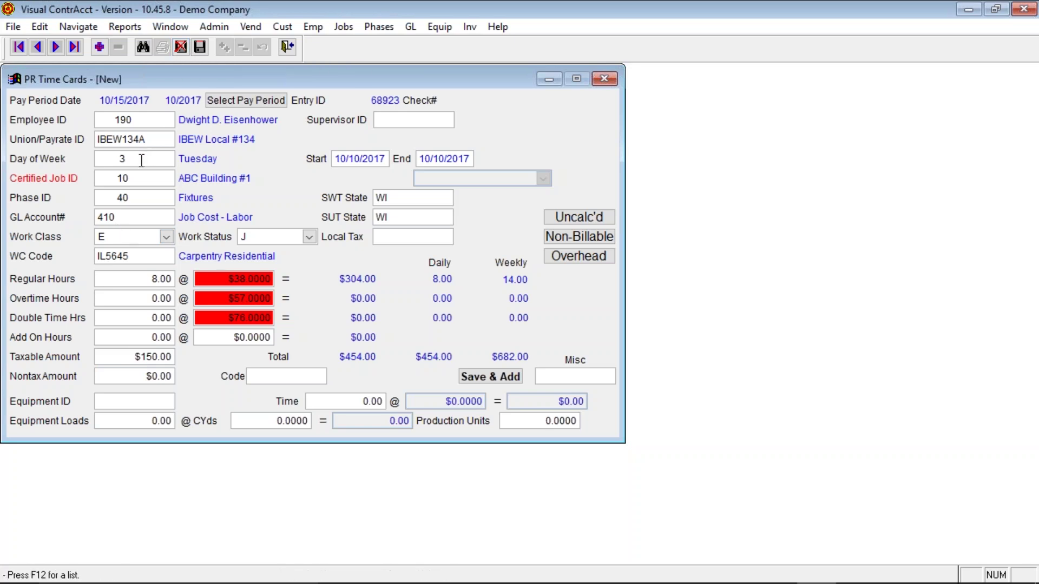
type("N")
key("Tab")
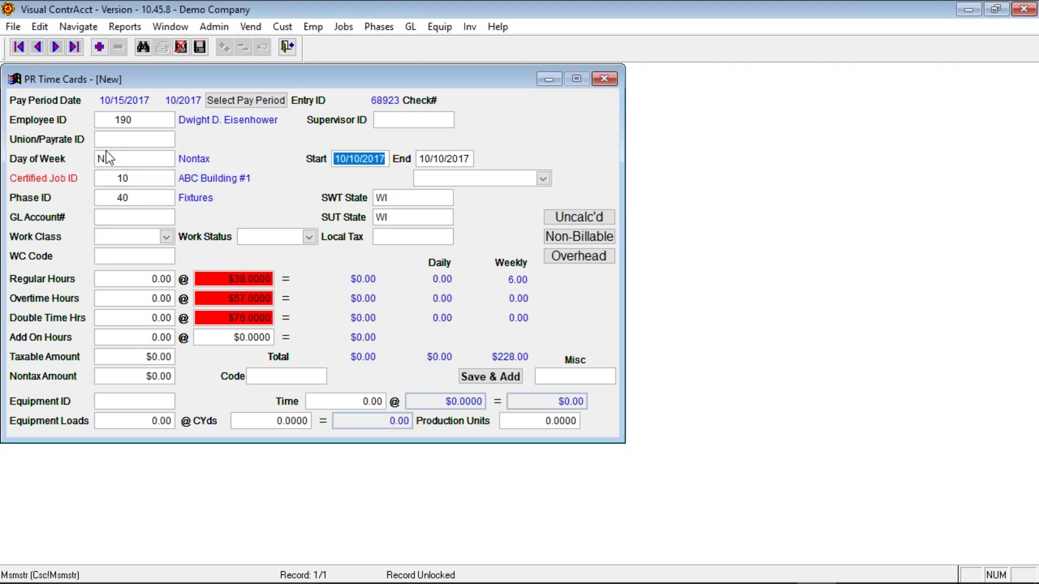
key("Tab")
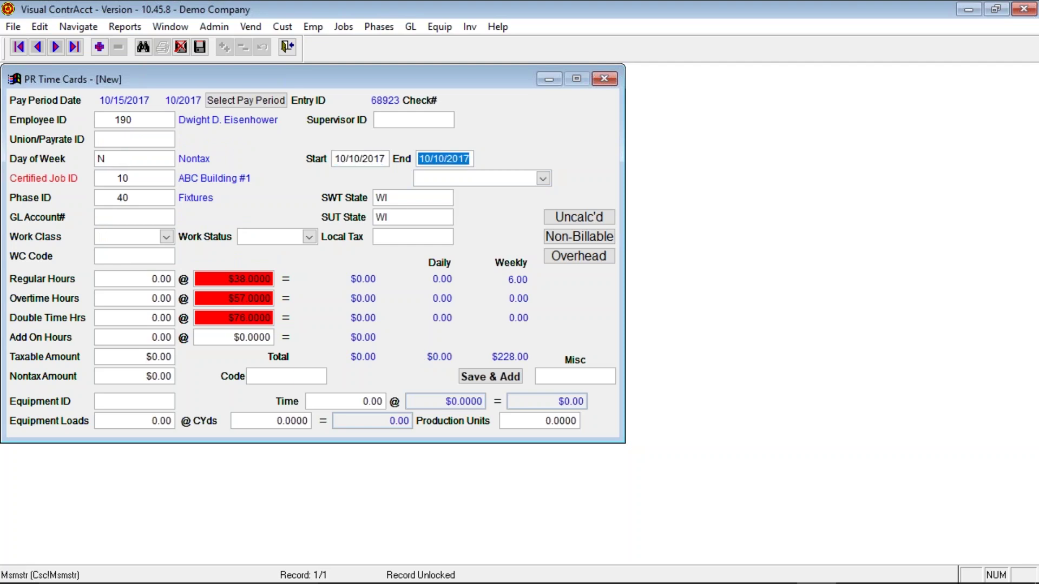
key("Tab")
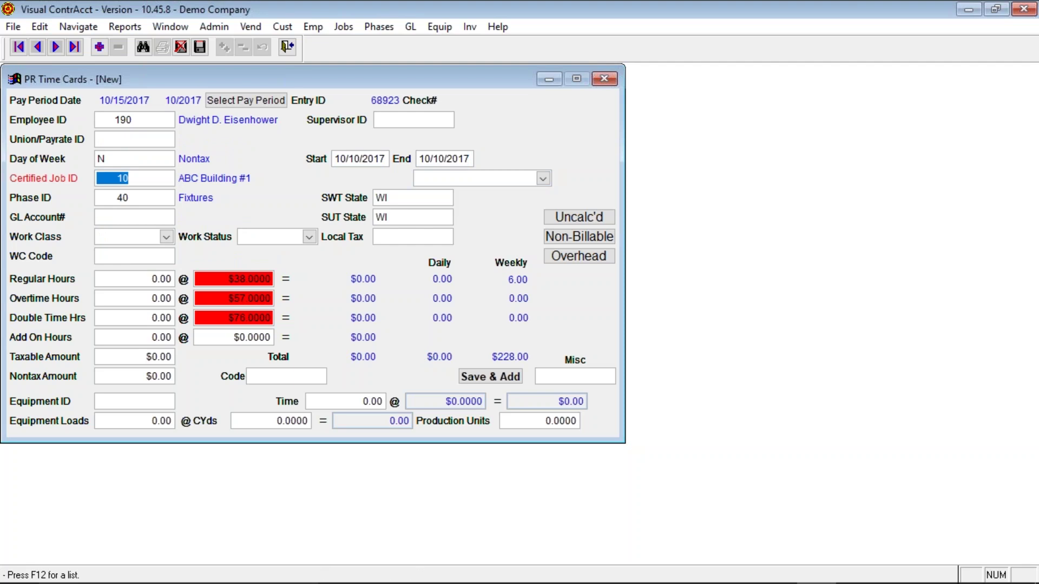
key("Tab")
key("Tab")
key("Tab")
key("Home")
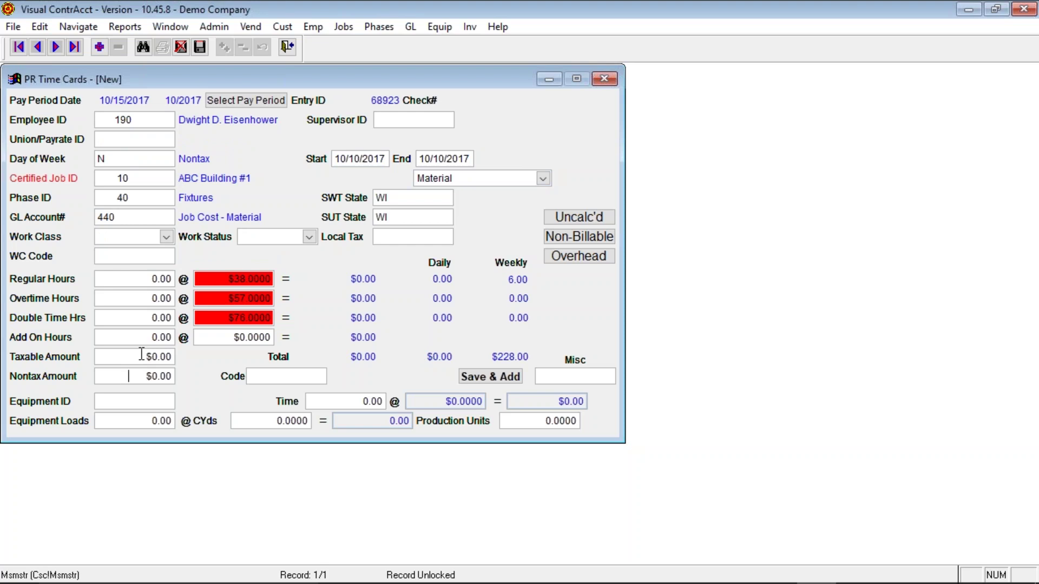
Step: Enter a nontax amount of $150.00 and assign it the expense code MOBILE for Mobile Phone Reimbursement
double_click(138, 373)
type("150")
key("Tab")
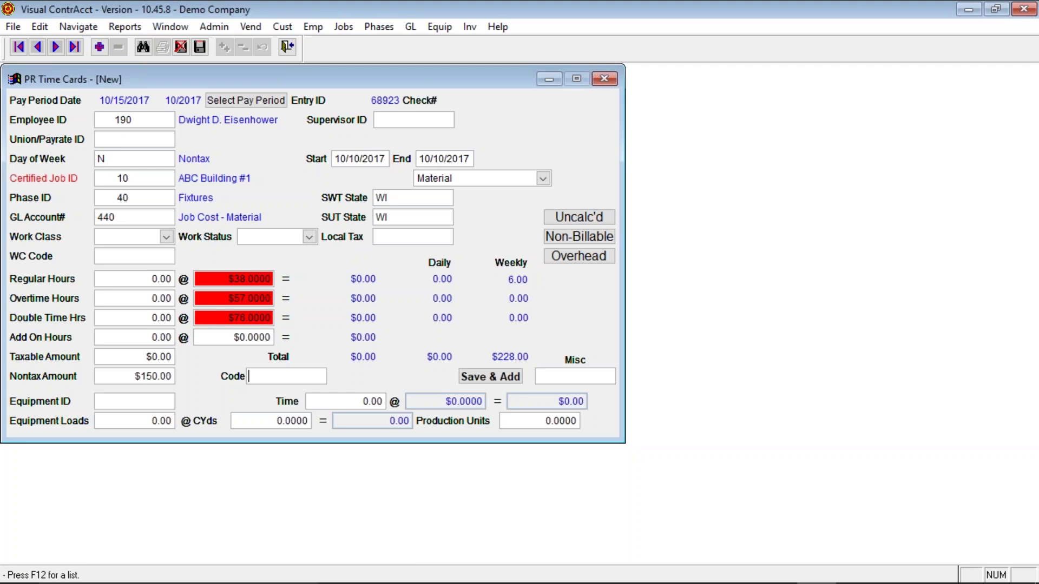
key("F12")
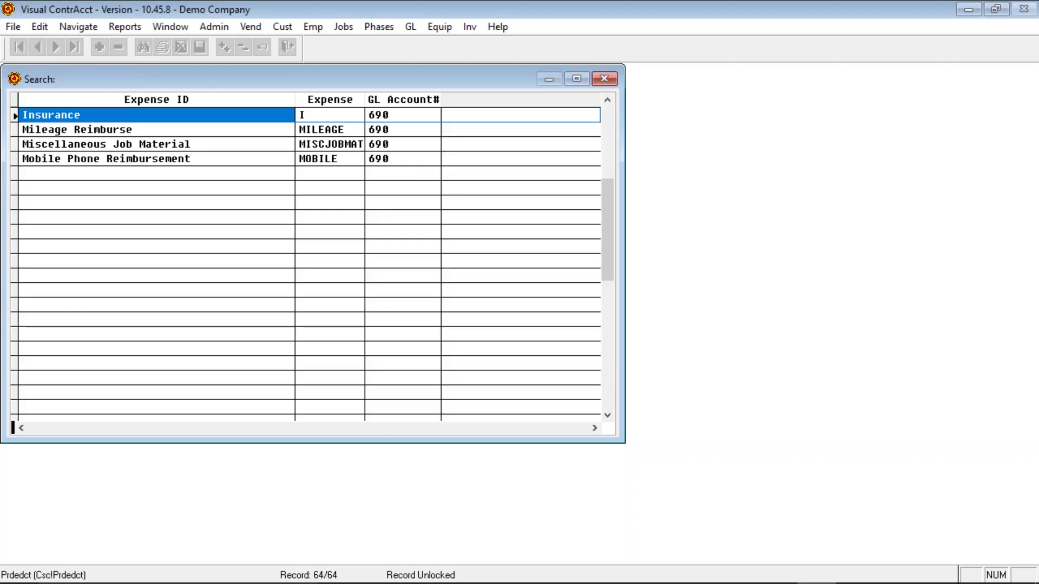
key("Down")
key("Down")
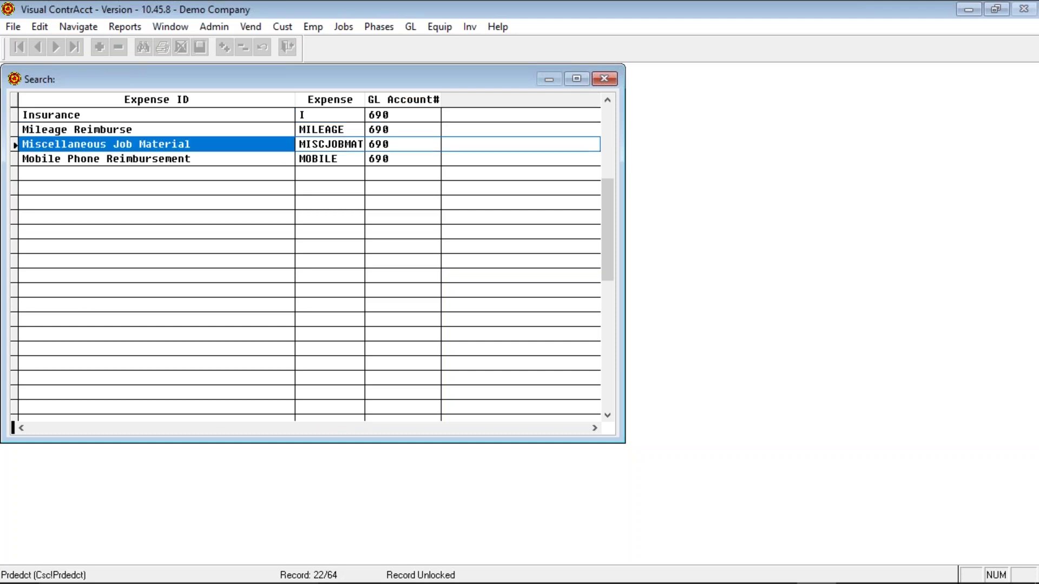
key("Down")
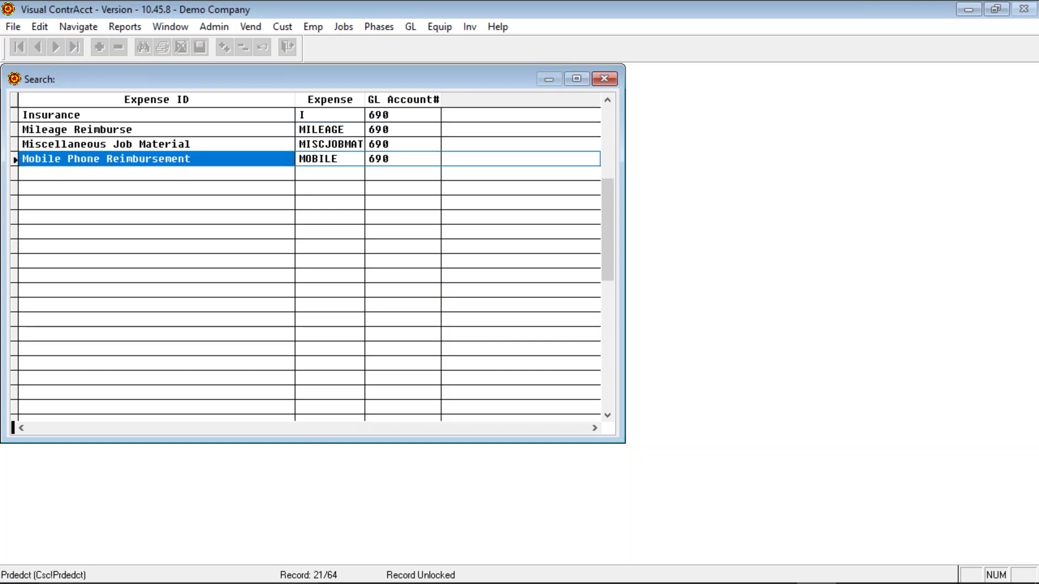
key("Return")
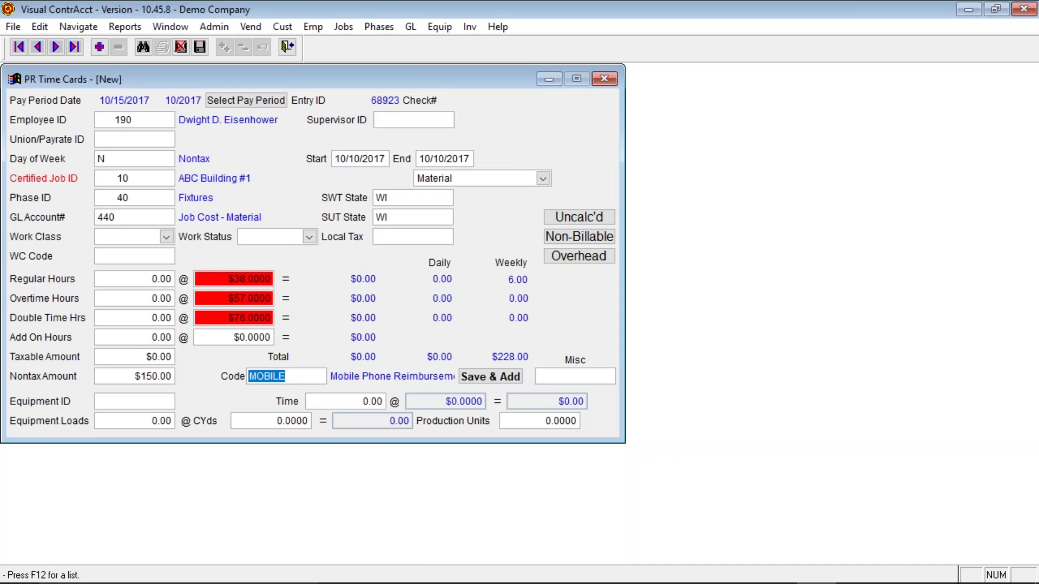
Step: Save the nontax time card and start the next one, accepting union ID IBEW134A and the $41.00 pay rate
key("Tab")
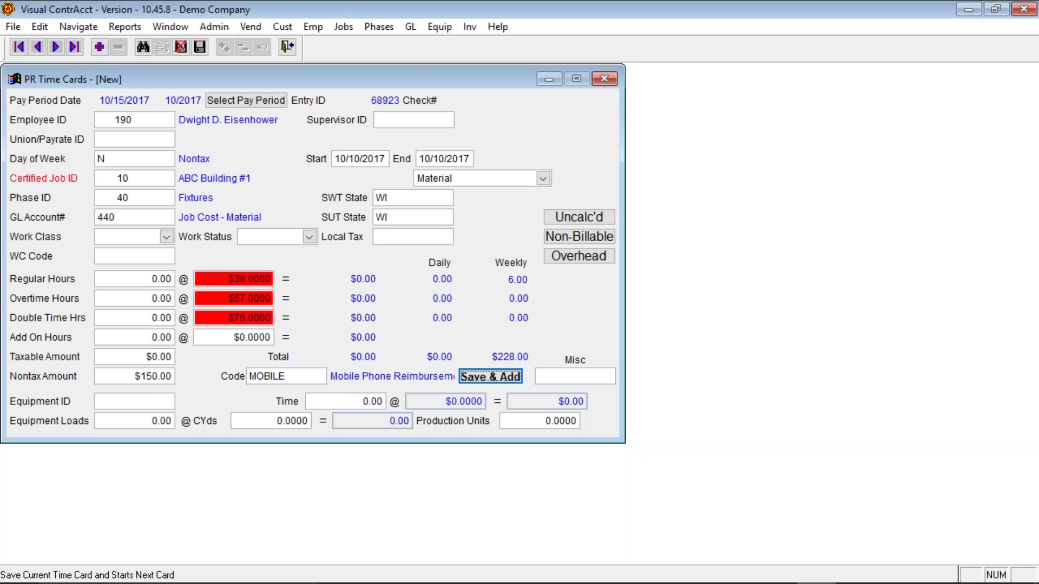
left_click(505, 378)
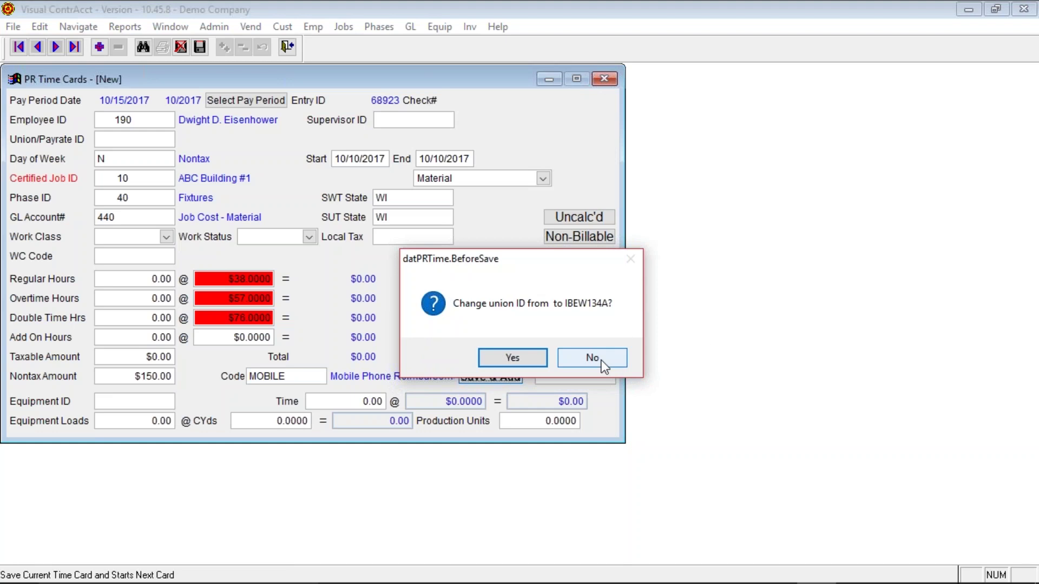
left_click(530, 354)
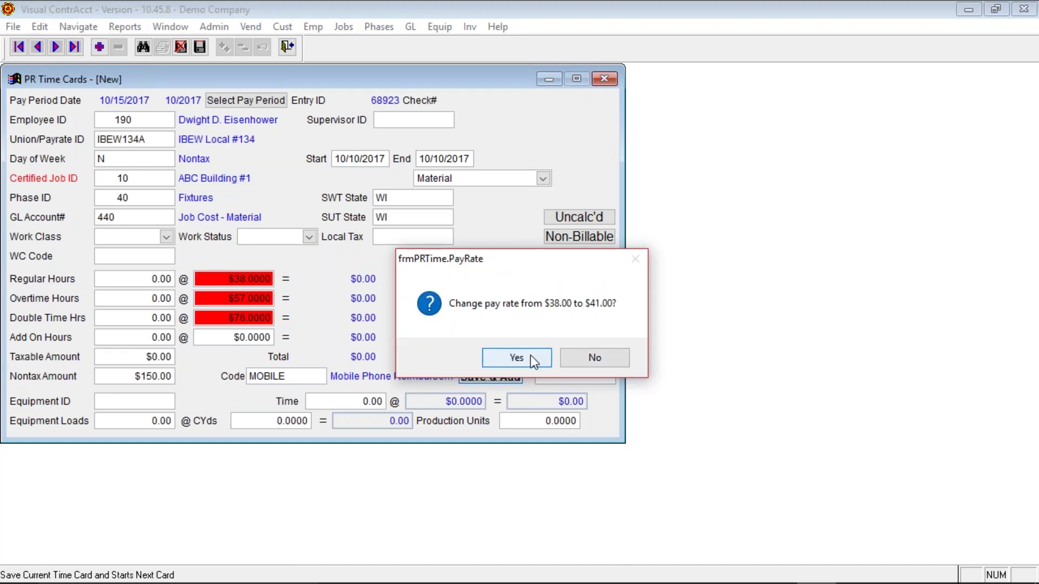
left_click(530, 355)
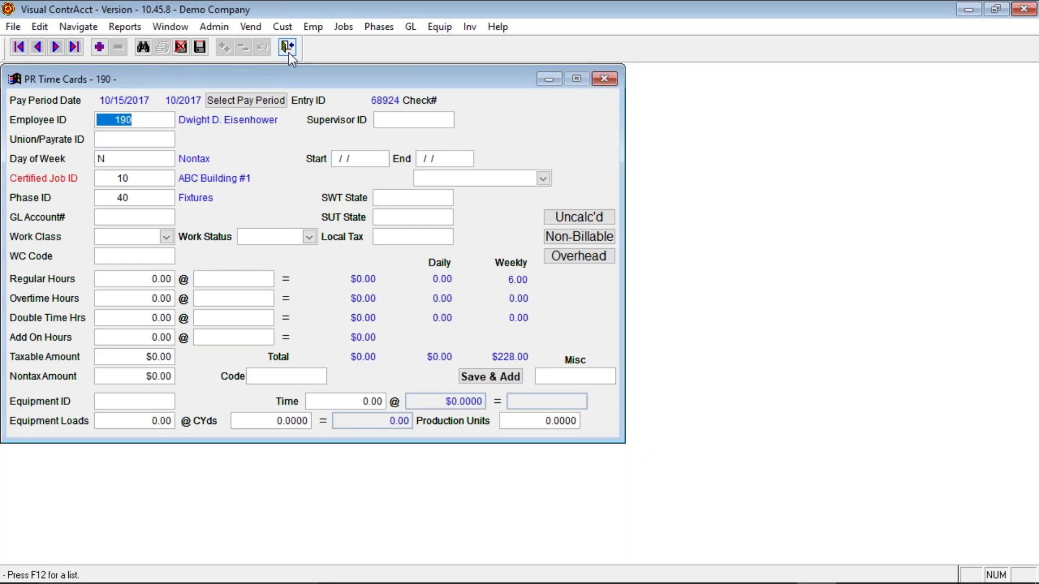
Step: Discard the blank new time card and delete the saved nontax mobile reimbursement card
left_click(183, 47)
left_click(183, 46)
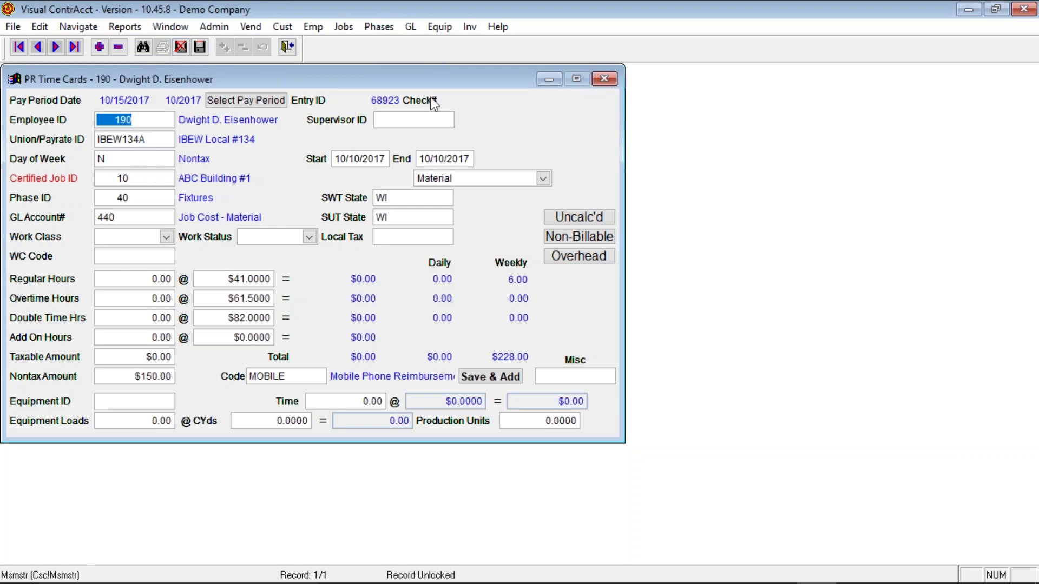
left_click(120, 48)
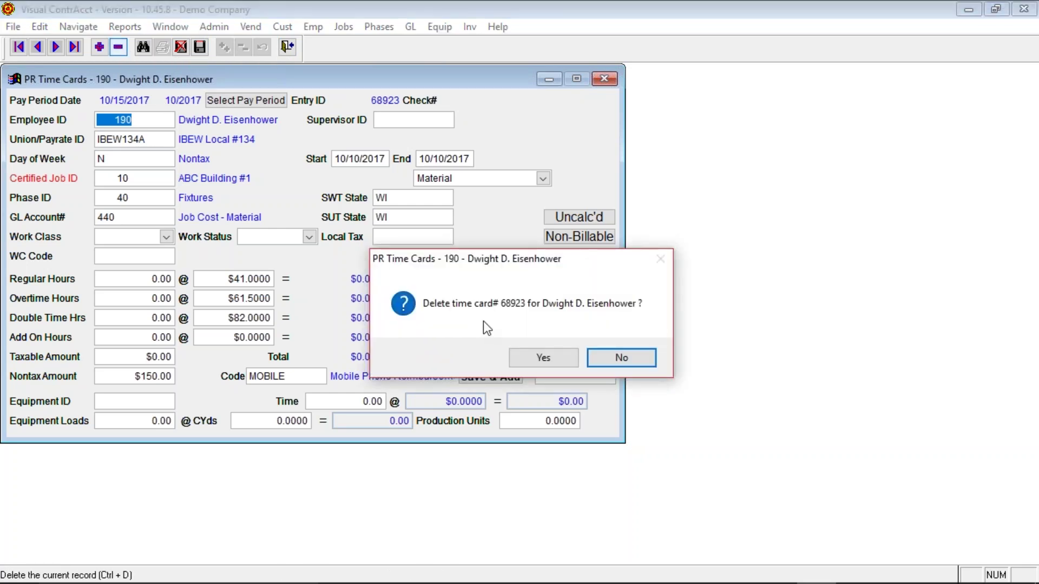
left_click(556, 355)
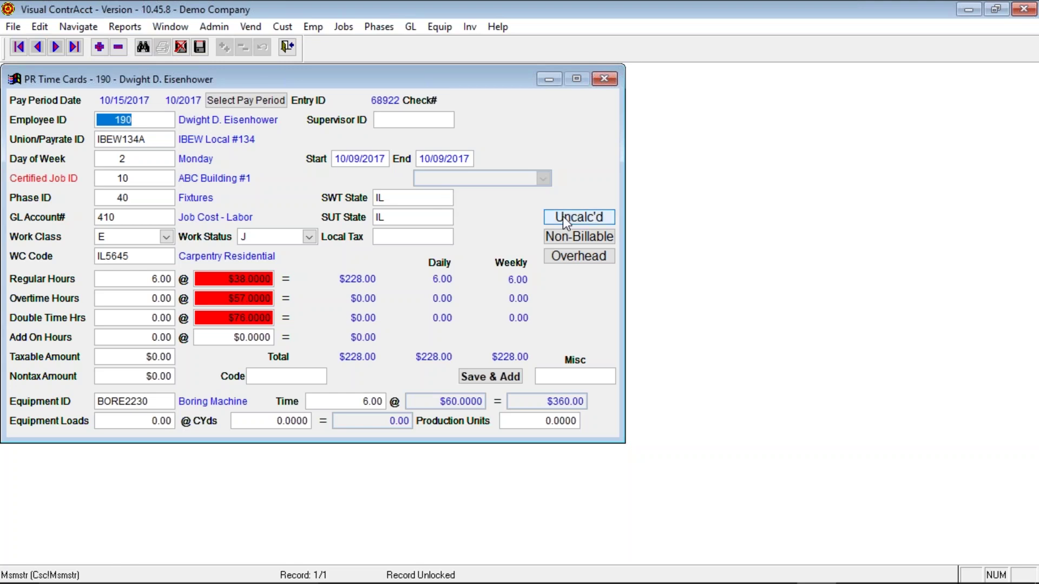
Step: Review the overhead breakdown of the Monday time card, and close the time card window
left_click(582, 253)
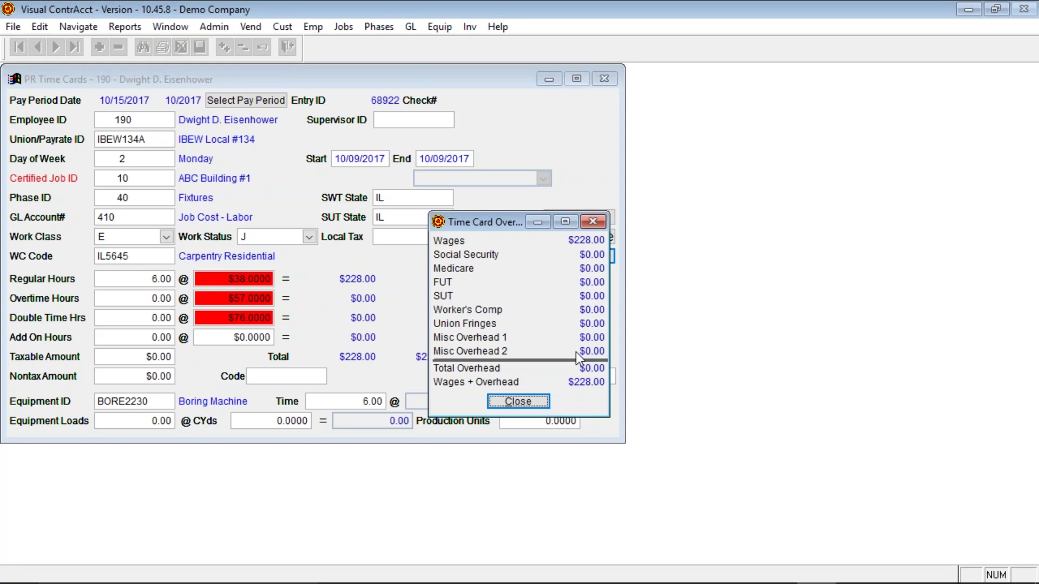
left_click(536, 403)
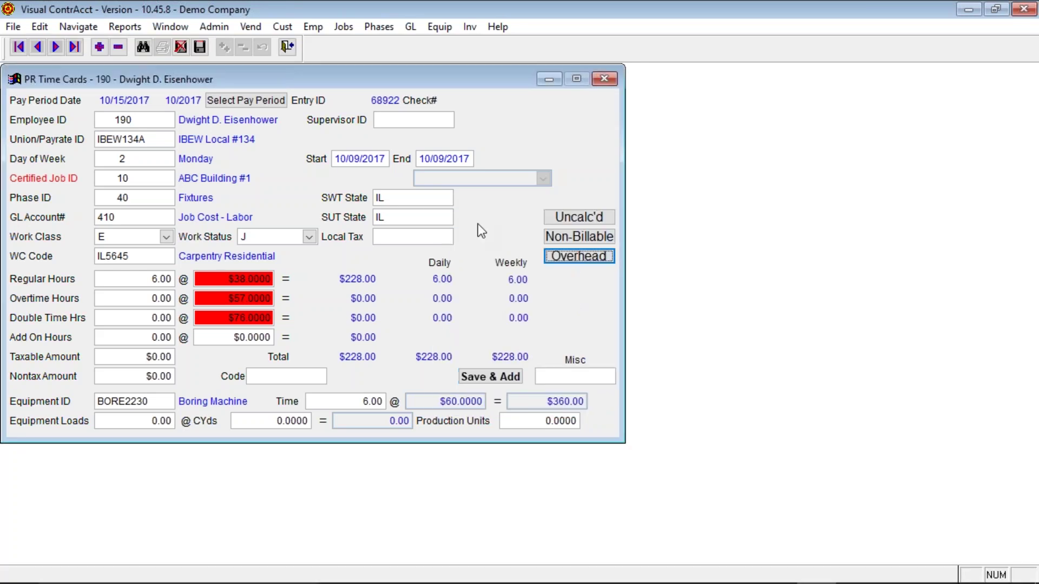
left_click(286, 47)
Step: Open payroll Time Cards with a pay period date of 10/18/2017 and agree to create that period
key("alt+f")
key("p")
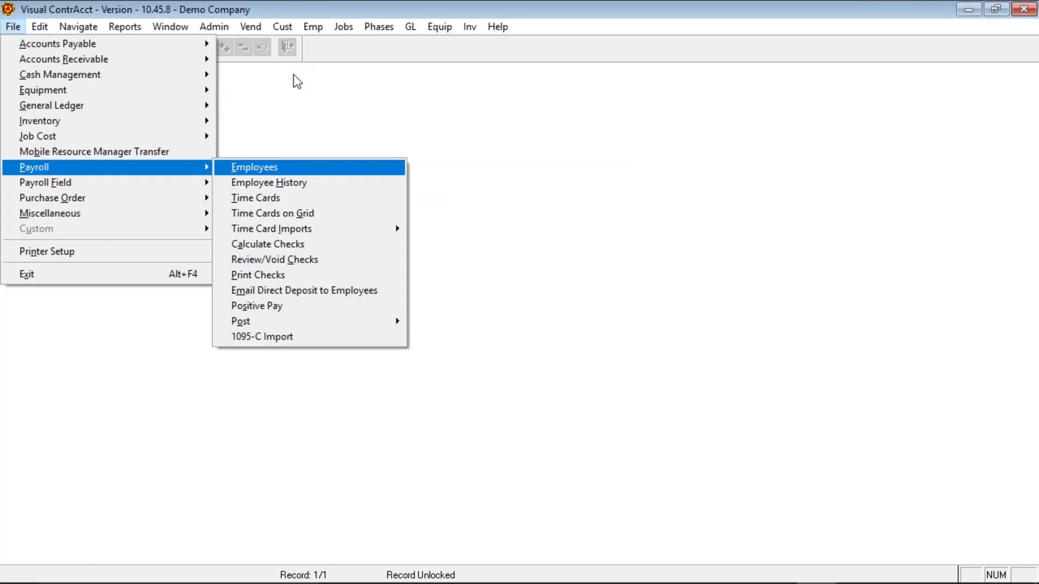
left_click(276, 198)
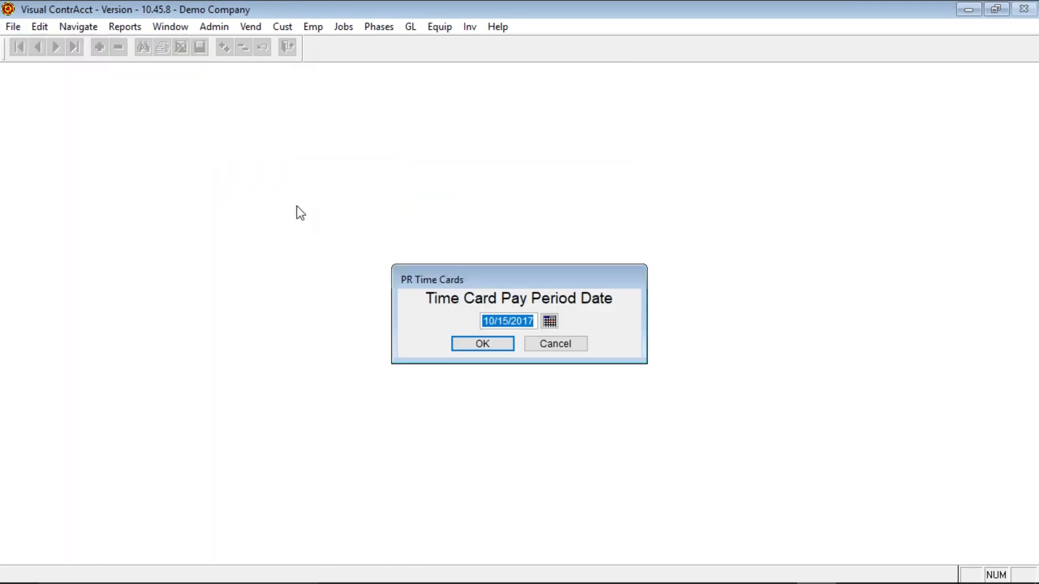
left_click(550, 321)
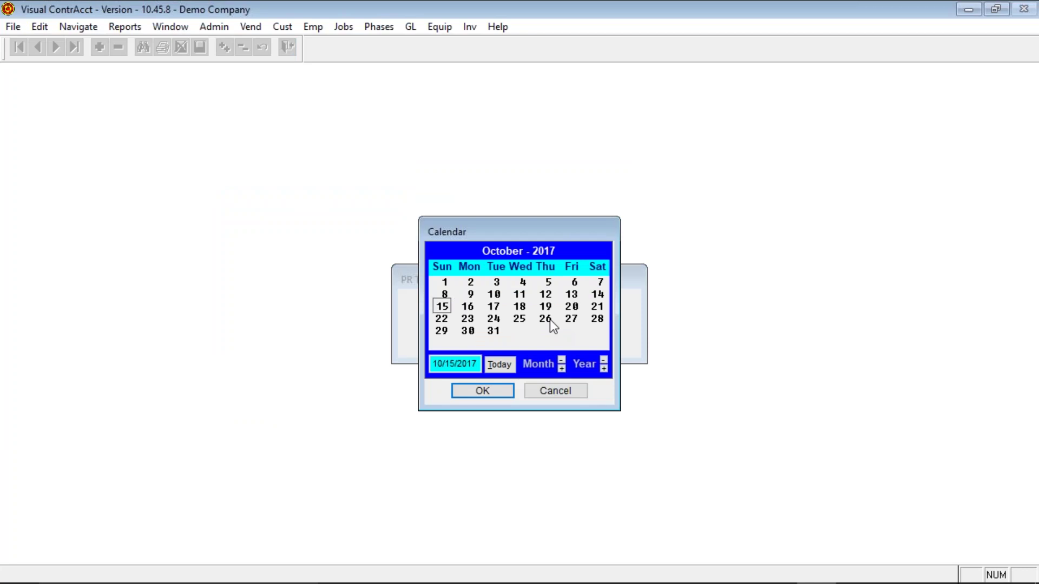
left_click(520, 307)
left_click(483, 390)
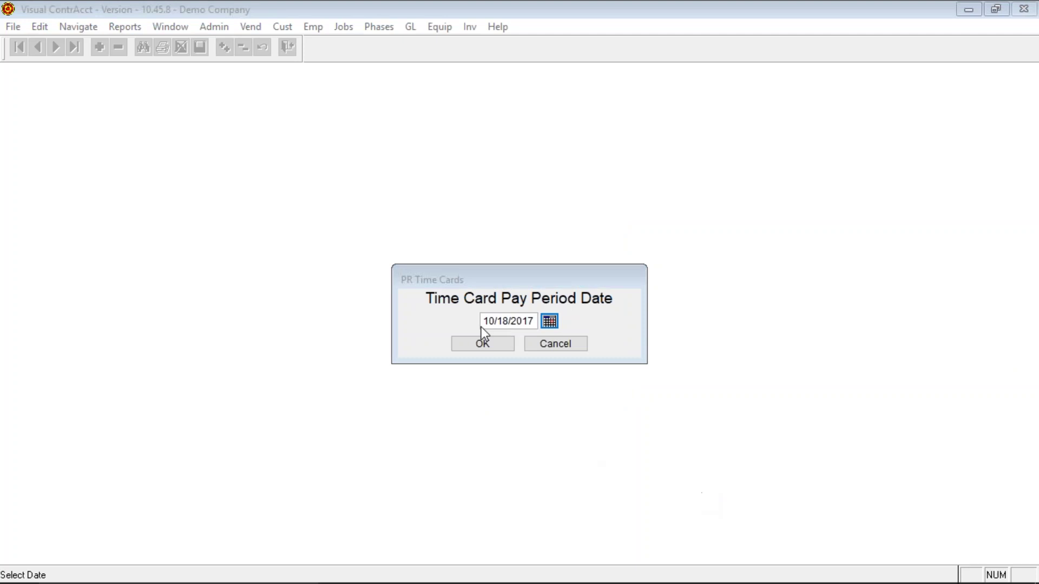
left_click(498, 346)
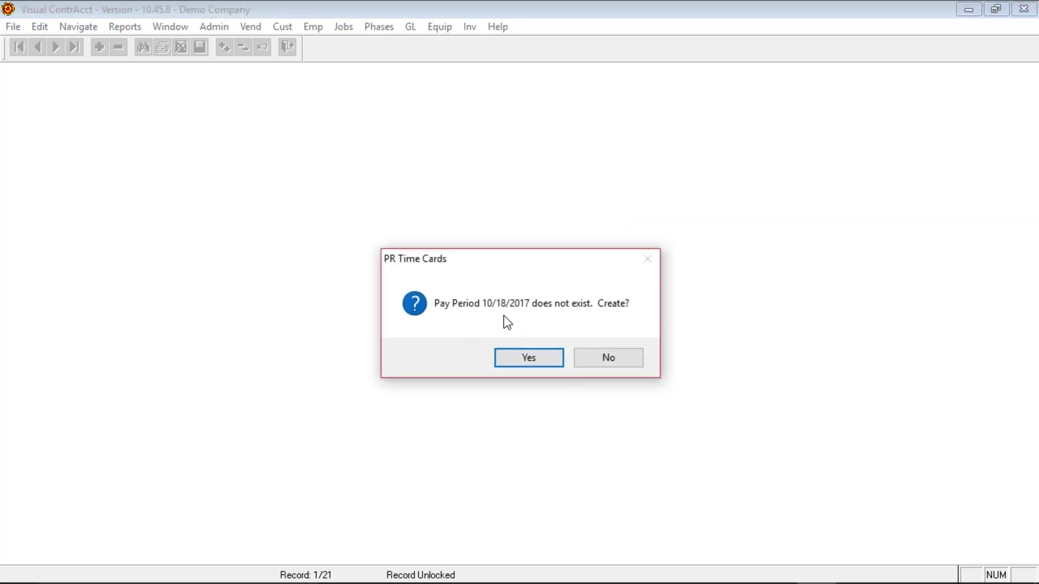
left_click(504, 359)
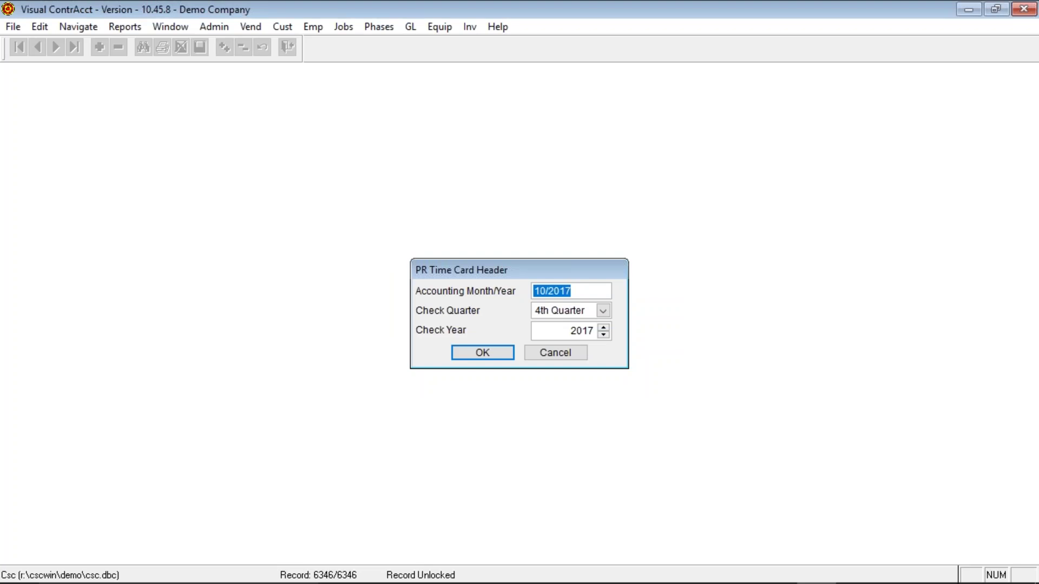
Step: Check the quarter choices, try an accounting month of 11/2017 in the time card header, and cancel the new pay period
left_click(608, 311)
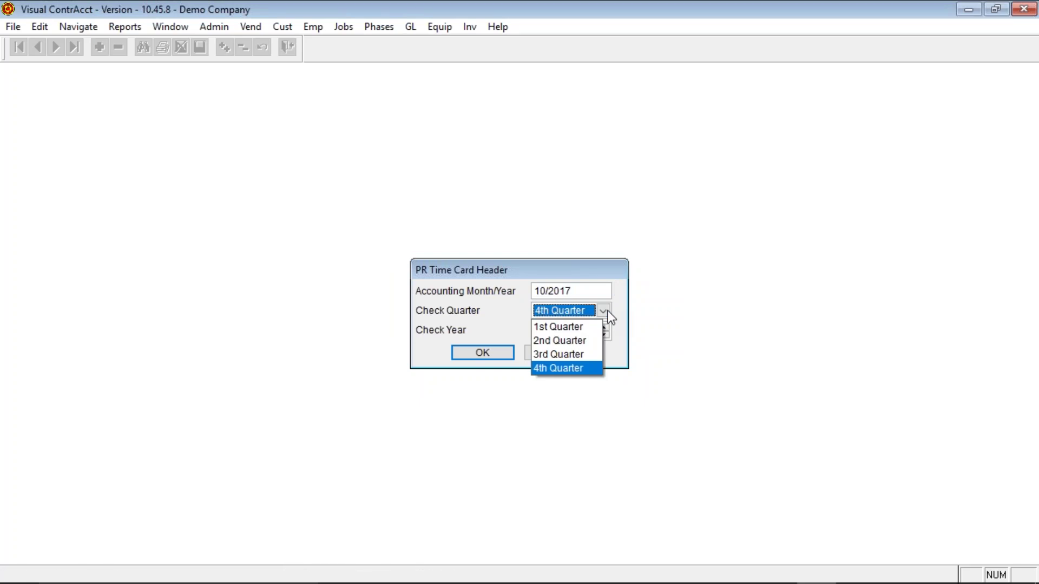
left_click(608, 311)
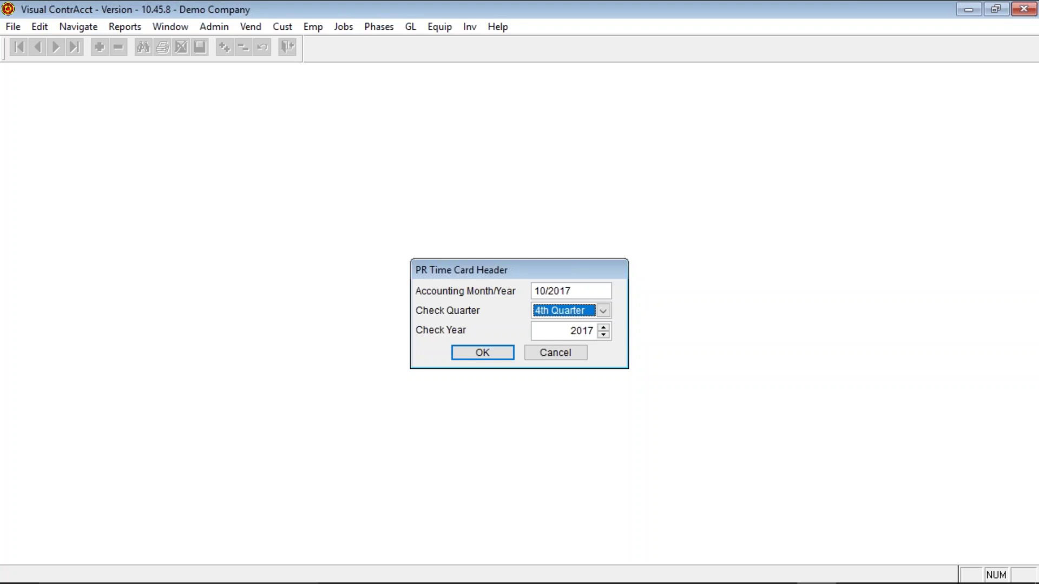
left_click(564, 291)
left_click_drag(575, 294, 481, 302)
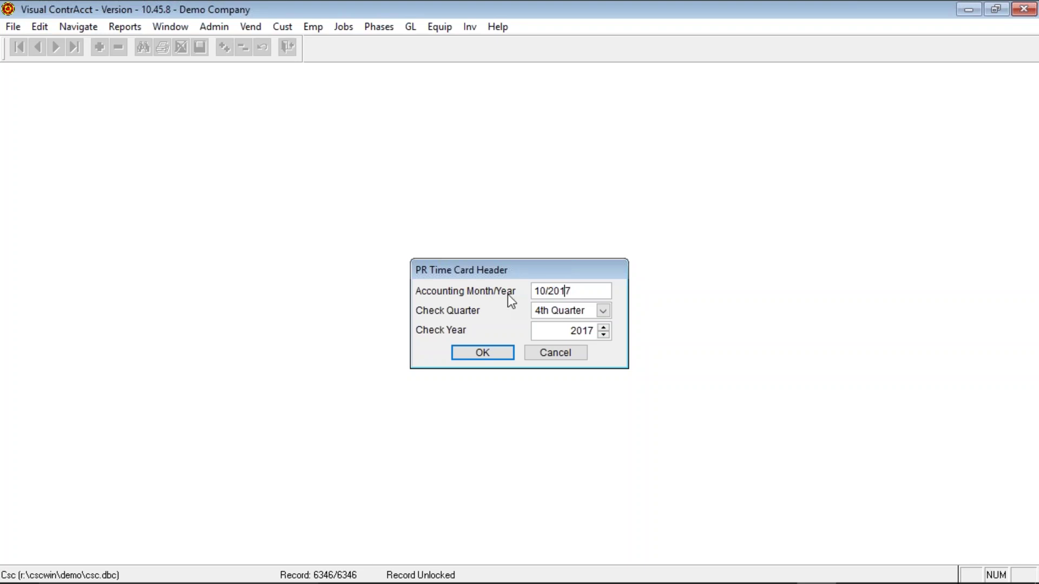
left_click_drag(541, 292, 685, 297)
double_click(552, 291)
left_click_drag(552, 291, 520, 296)
type("11/")
key("Tab")
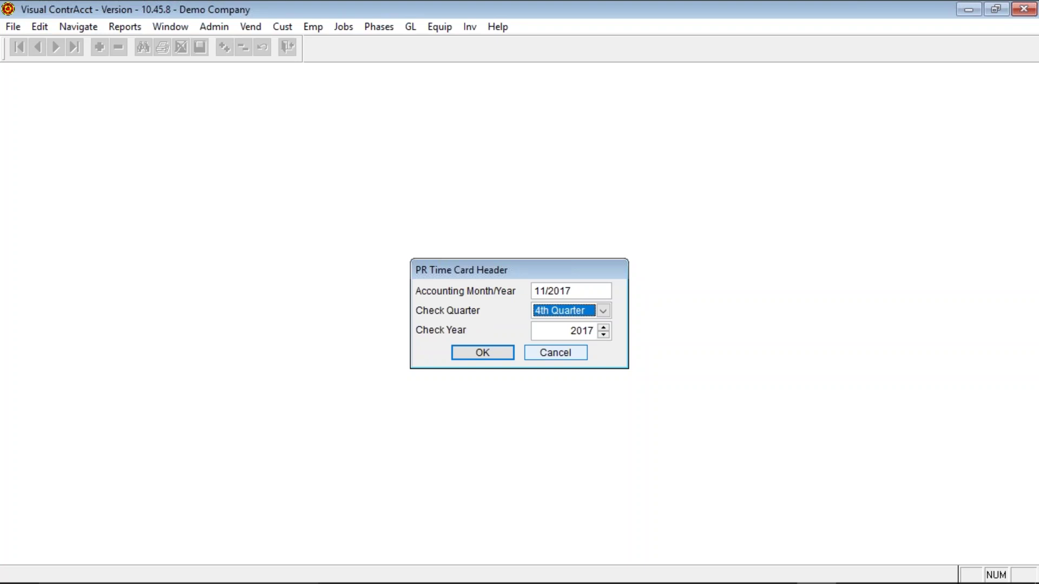
left_click(555, 352)
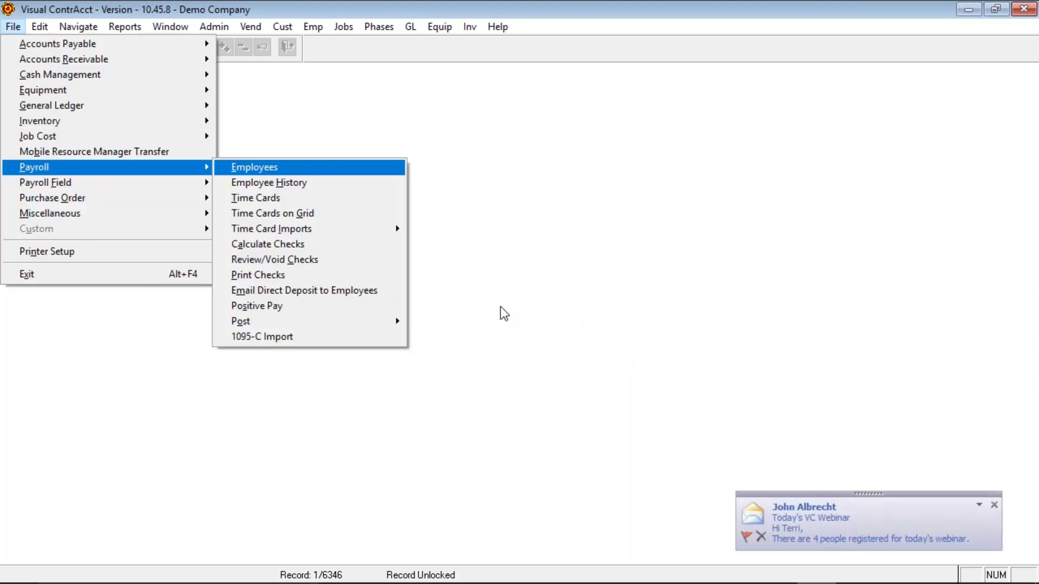
Step: Open Time Cards on Grid for pay period 10/15/2017 and set defaults of day code 2, job 10, phase 40 and 8.00 regular hours
left_click(284, 215)
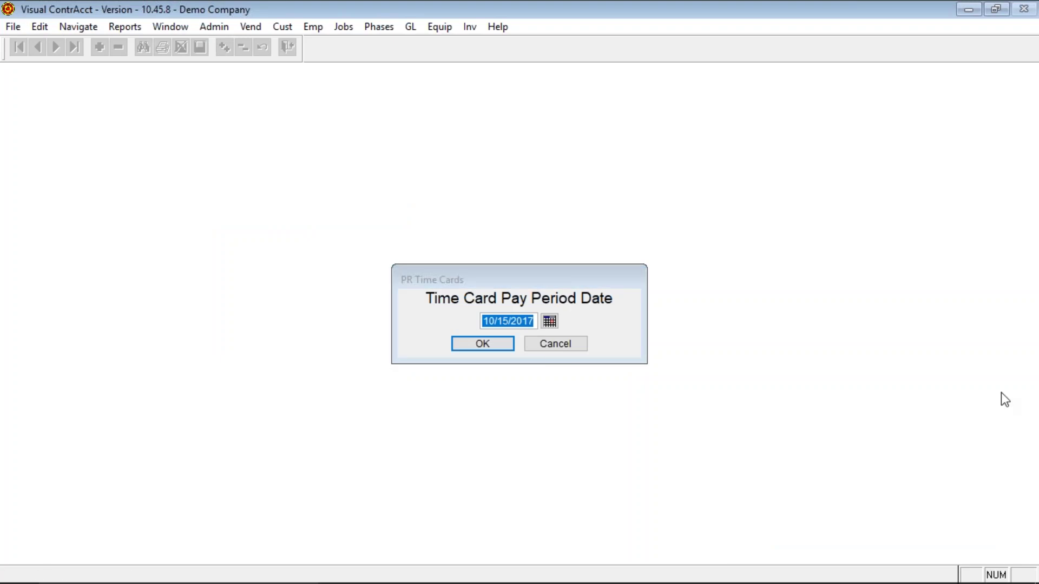
left_click(498, 343)
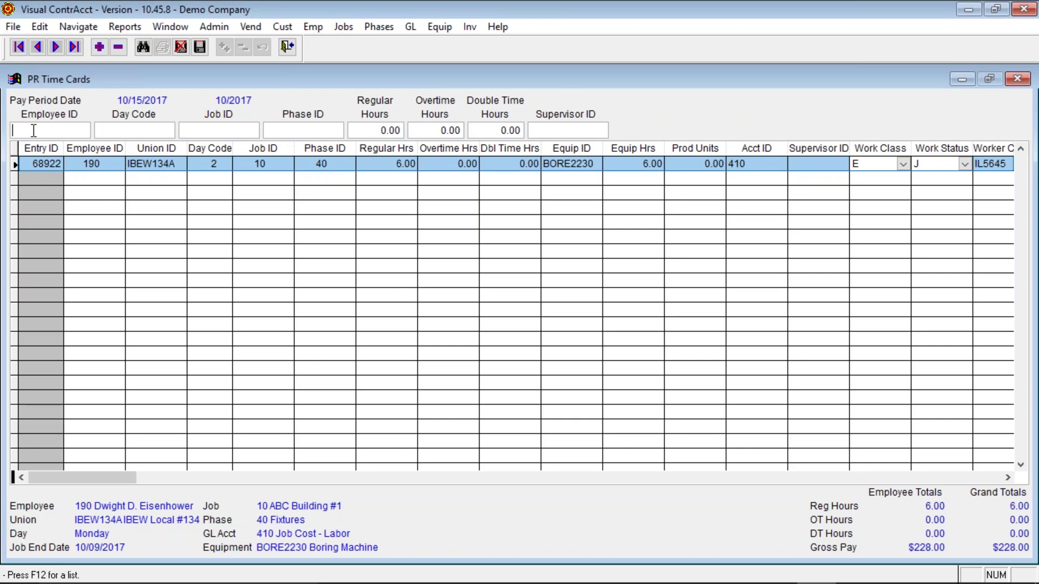
left_click(131, 131)
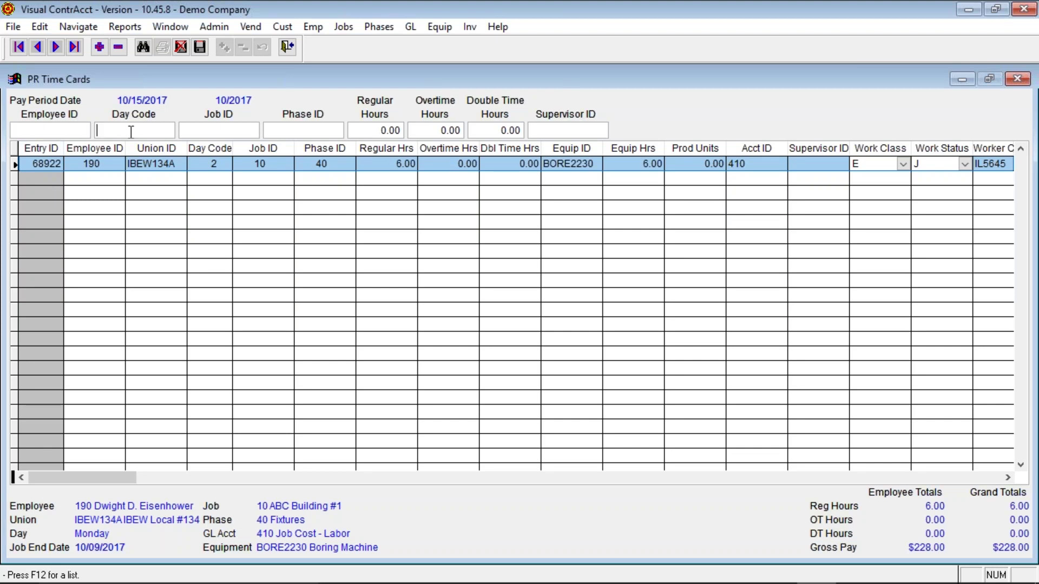
type("2")
key("Tab")
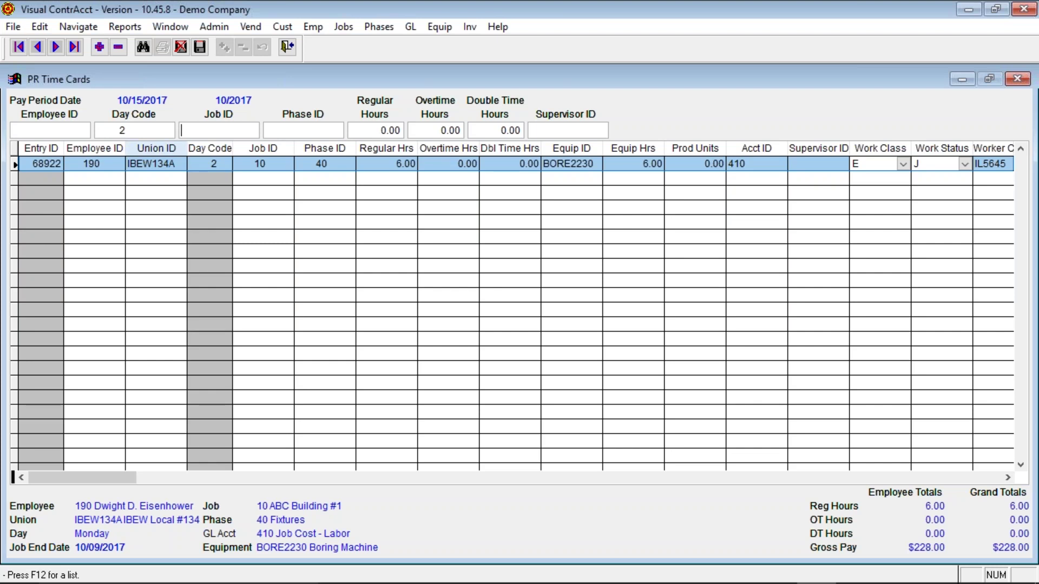
type("10")
key("Tab")
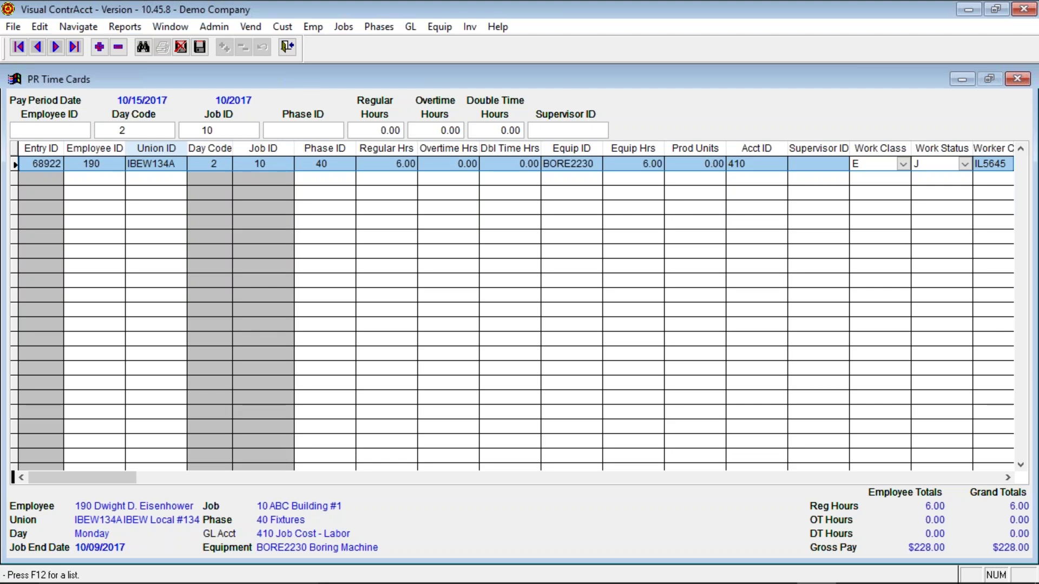
type("40")
key("Tab")
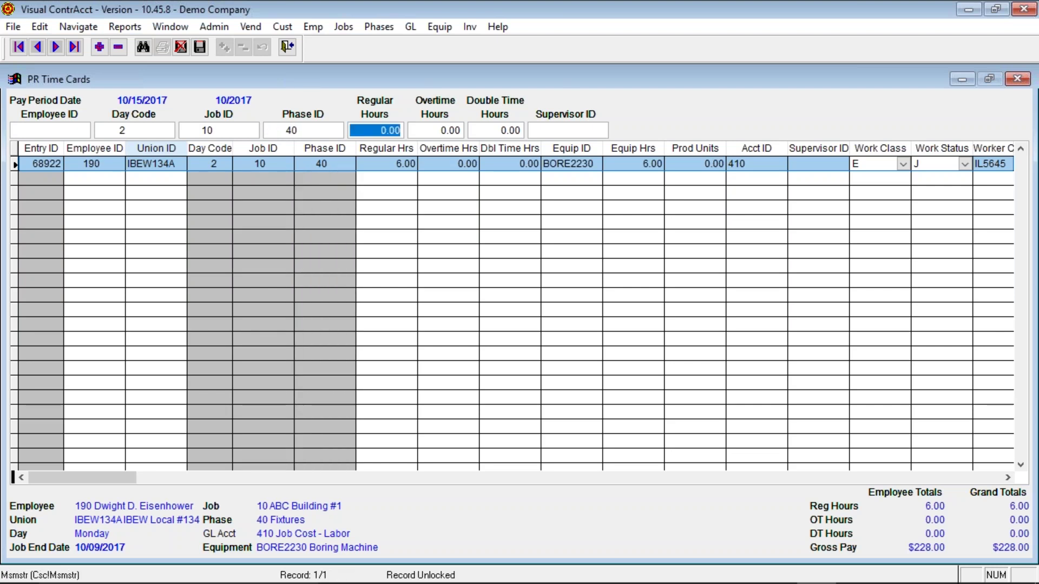
type("8")
key("Tab")
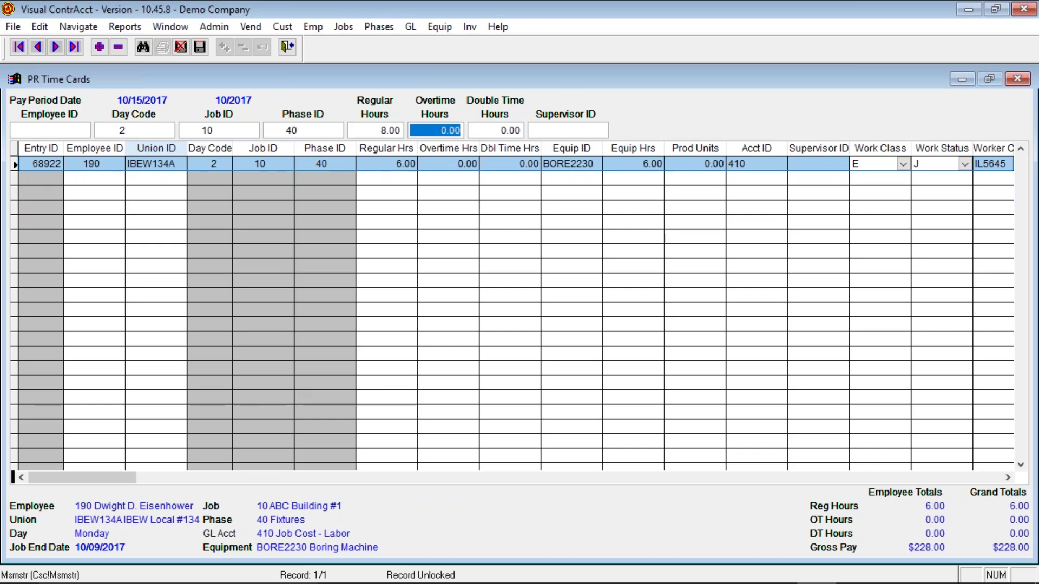
Step: Add a time card row to the grid using the defaults and assign it to employee LINCA
left_click(99, 48)
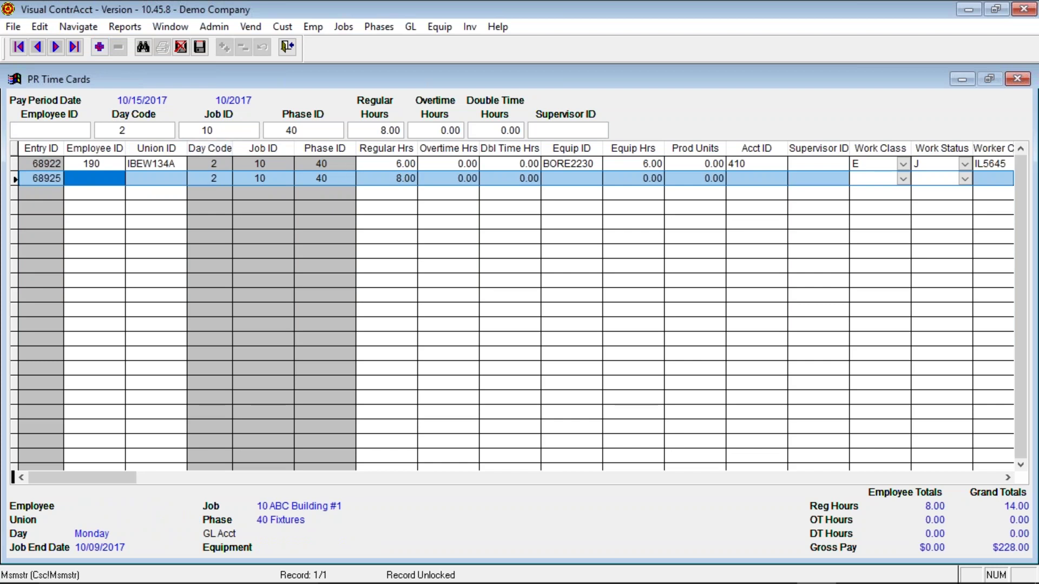
left_click(118, 182)
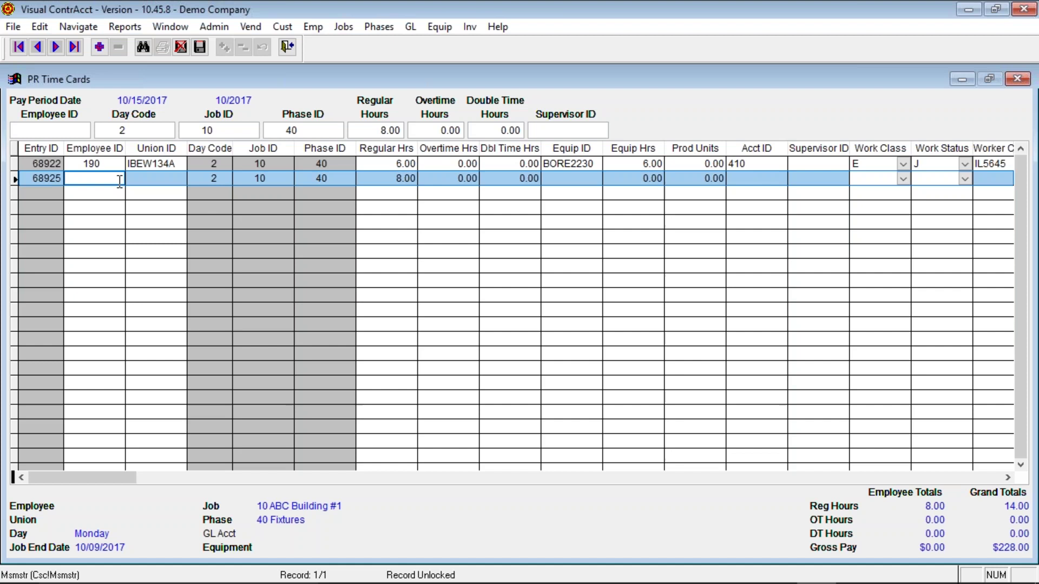
double_click(118, 182)
key("Down")
key("Down")
key("Return")
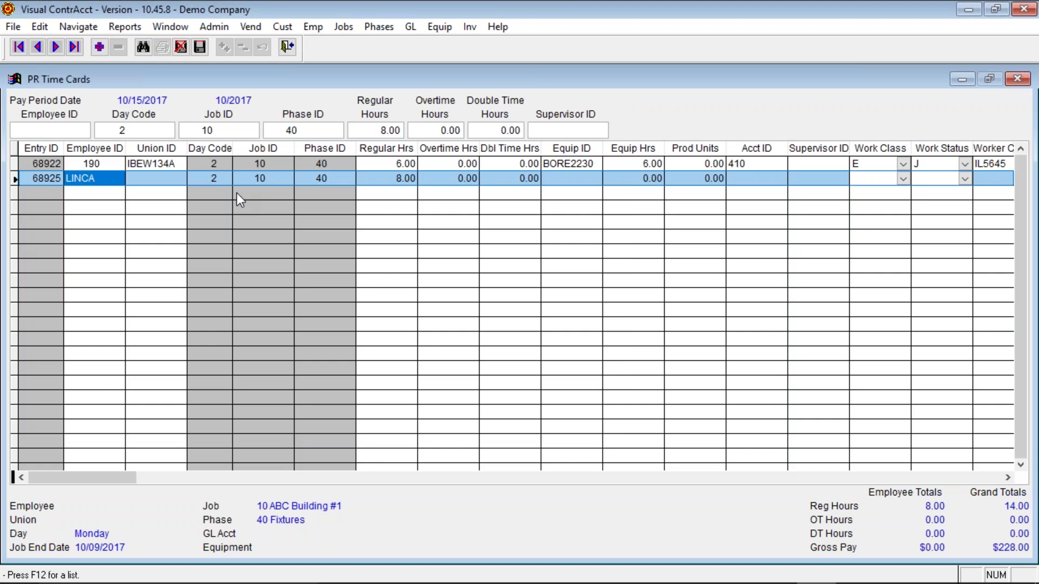
key("Tab")
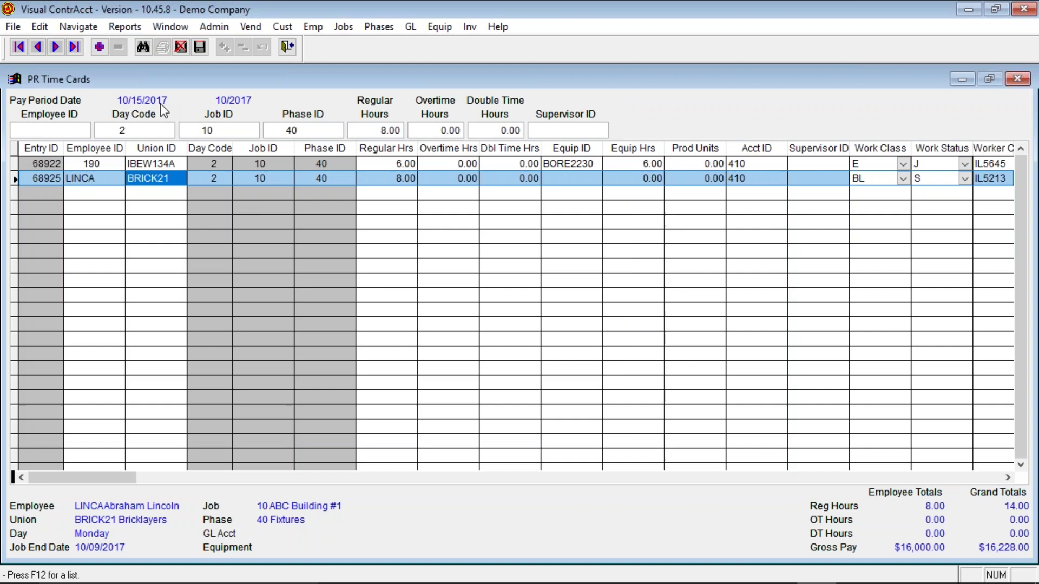
Step: Save the LINCA time card, accept the union change to IBEW134A, and add another row to the grid
left_click(97, 47)
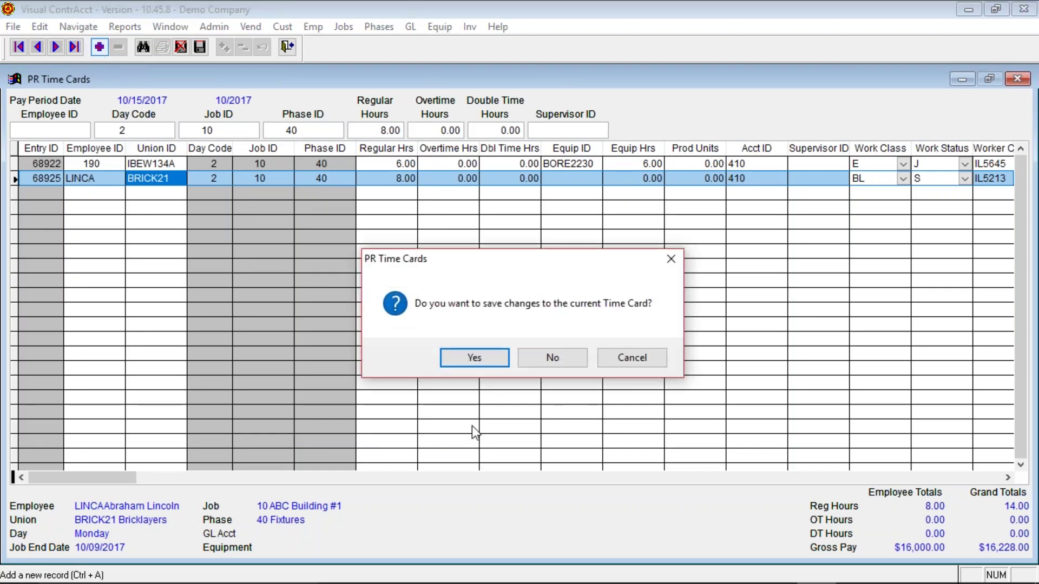
left_click(476, 363)
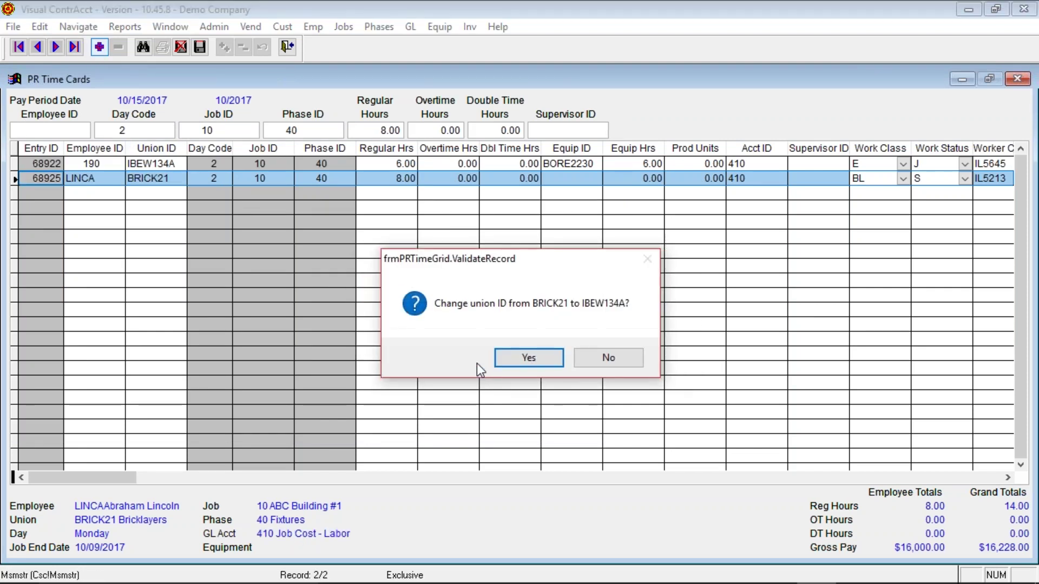
left_click(521, 357)
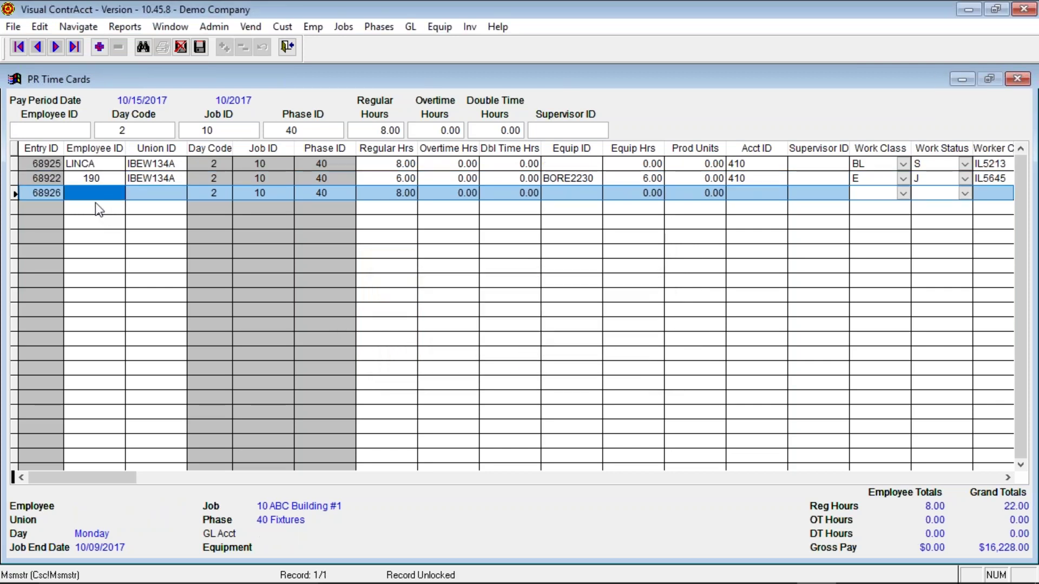
Step: Assign the new time card row to employee OBAMB from the employee list, keeping the default day code, job, phase and hours
key("F2")
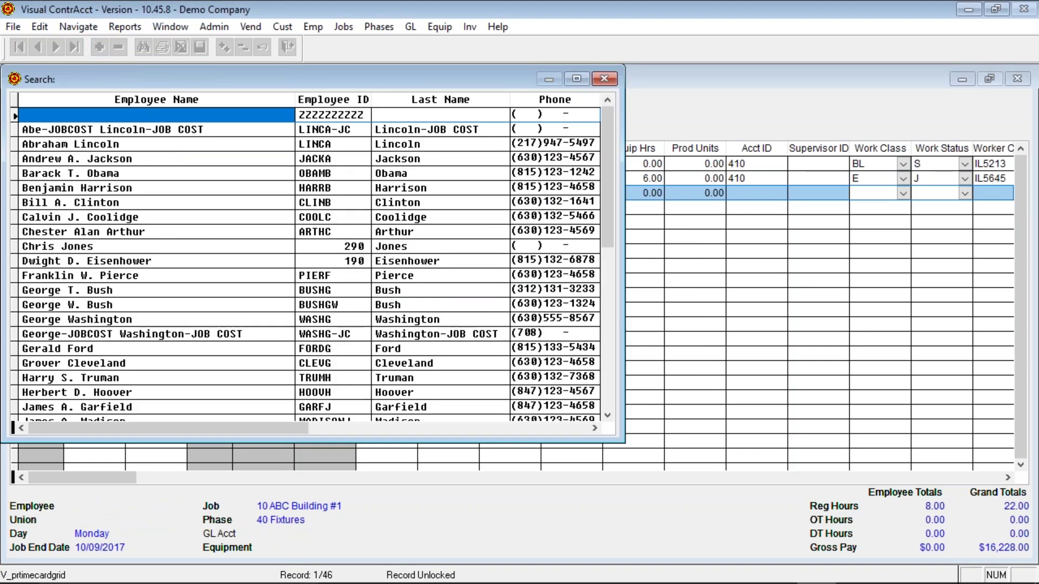
key("Down")
key("Down")
key("Down")
key("Down")
key("Return")
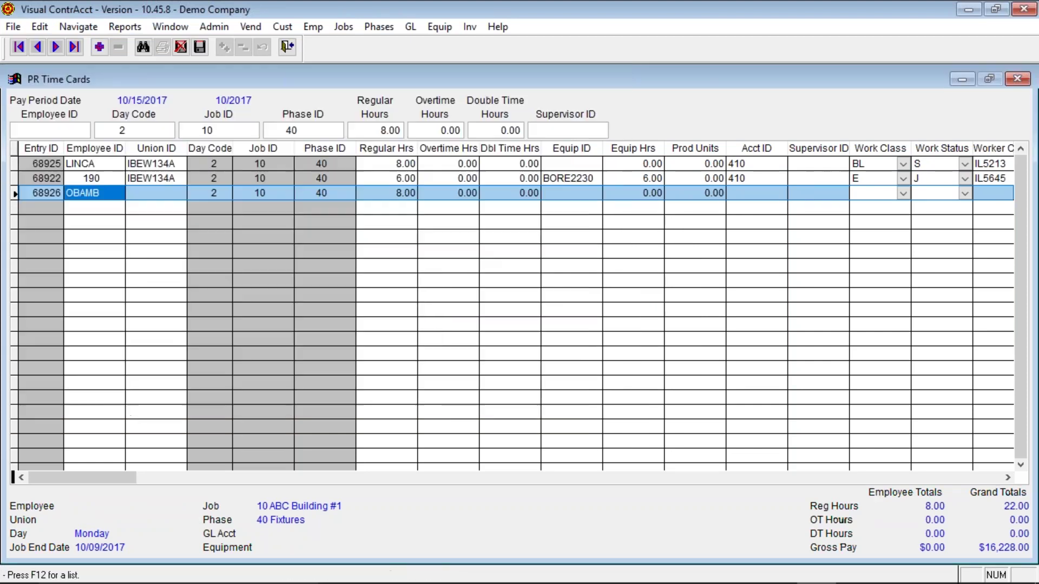
key("Tab")
key("Tab")
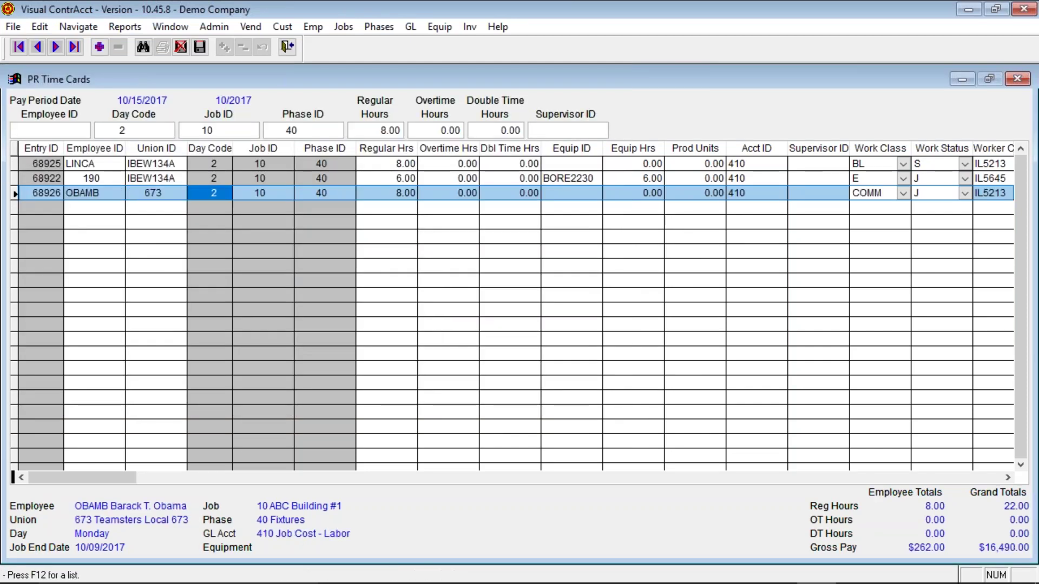
key("Tab")
key("Tab")
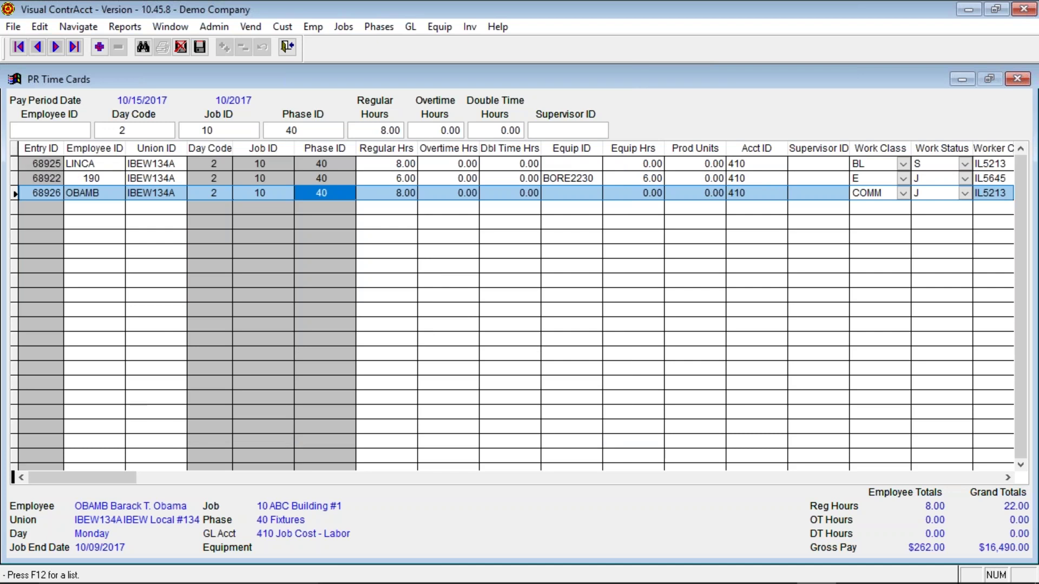
key("Tab")
key("Tab")
key("Tab")
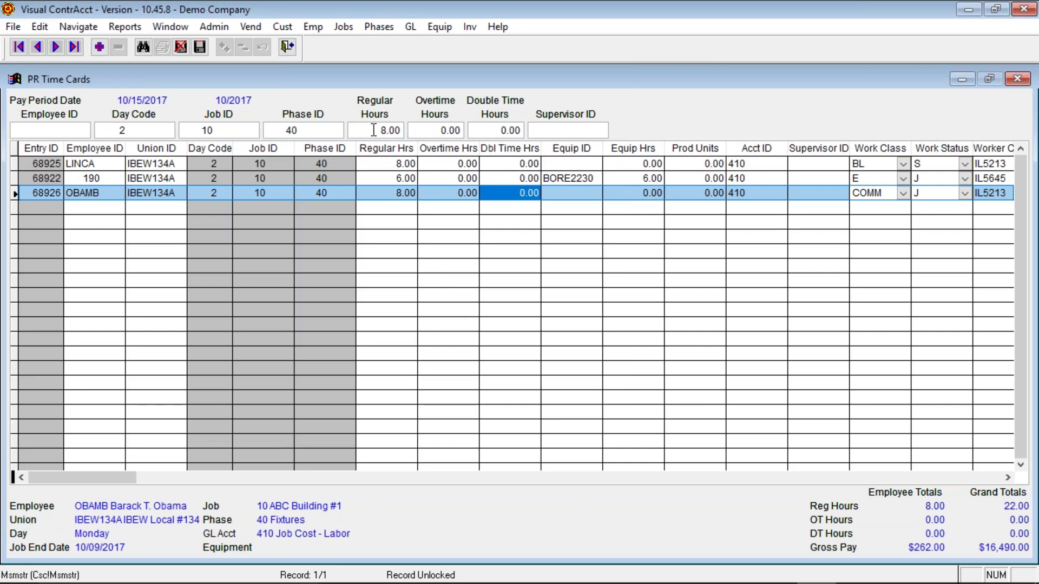
Step: Set the default regular hours to 0.00, check the phase list, and discard the unsaved OBAMB time card
left_click_drag(373, 130, 496, 113)
type("0.")
key("shift+Tab")
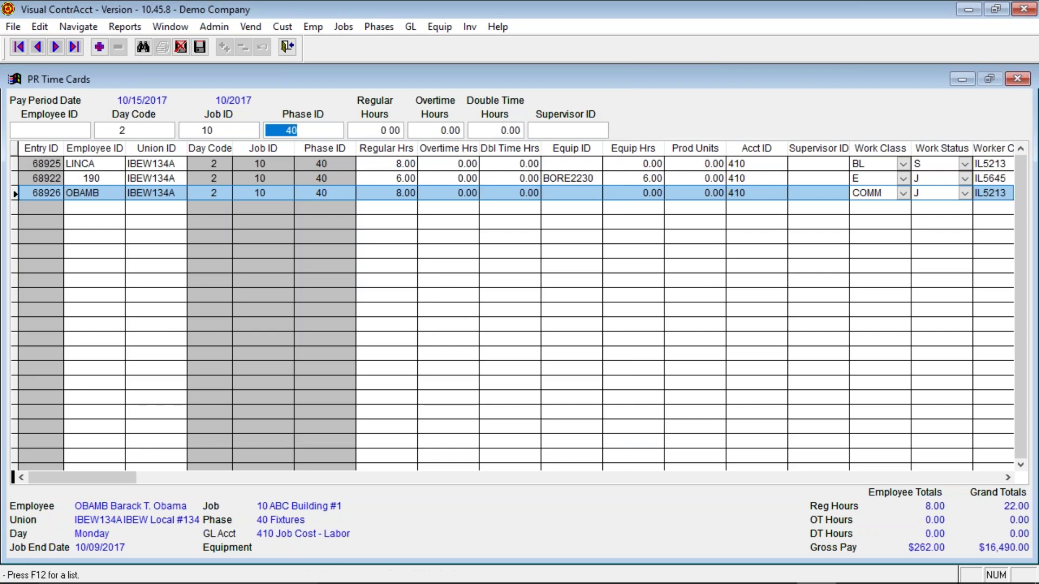
key("F12")
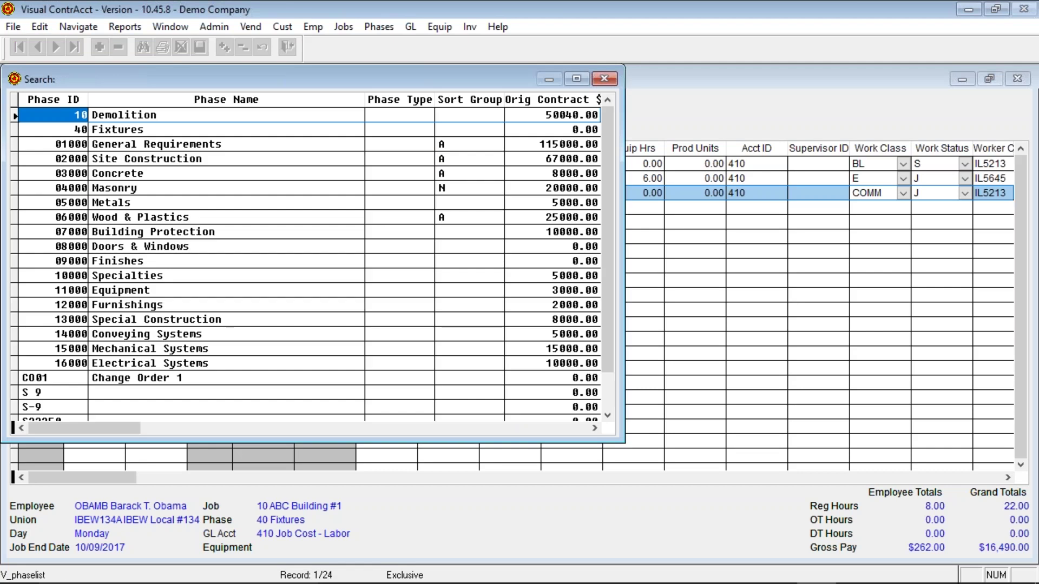
key("Escape")
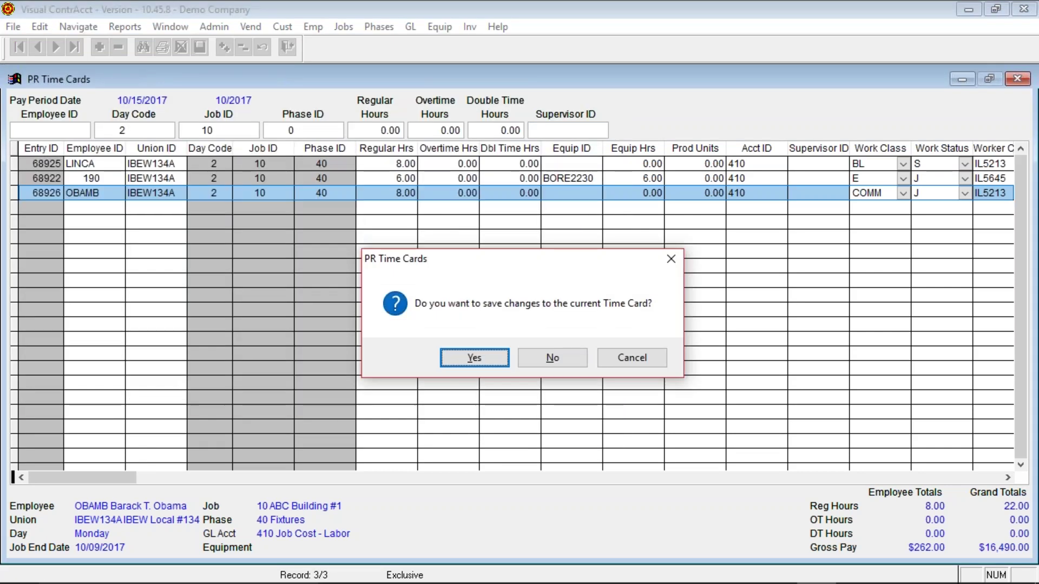
left_click(530, 358)
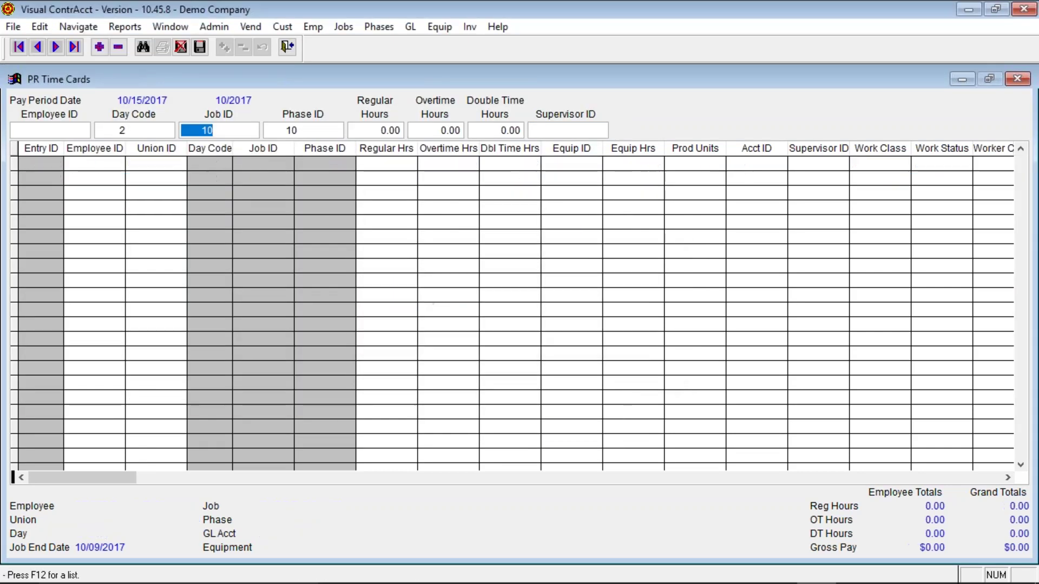
Step: Clear the default job, day code and phase above the time card grid
left_click(225, 132)
double_click(225, 132)
key("BackSpace")
key("shift+Tab")
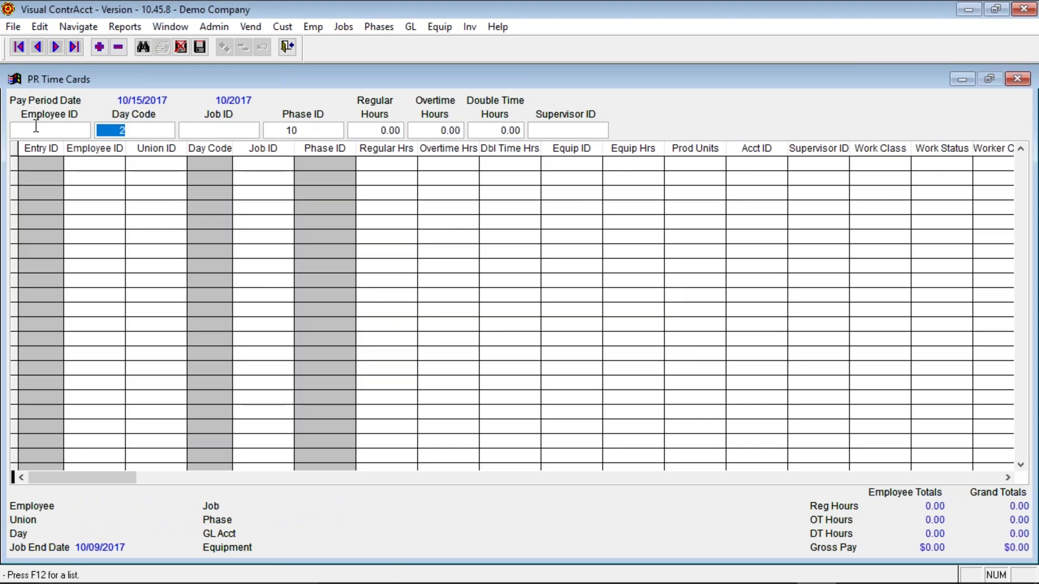
key("BackSpace")
key("Tab")
key("Tab")
key("BackSpace")
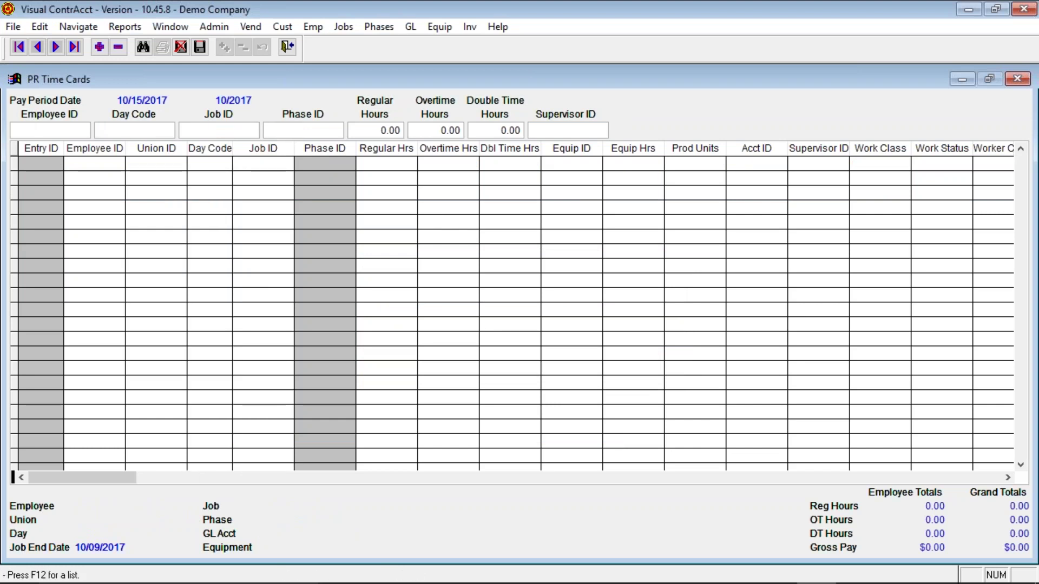
Step: Add a time card row without defaults and assign it to employee OBAMB
left_click(99, 47)
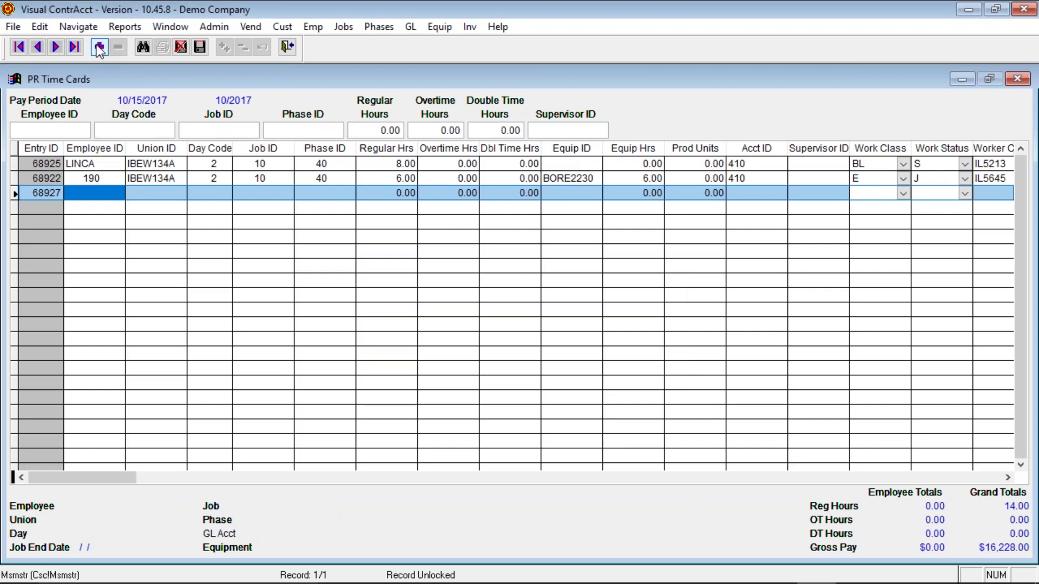
type("bar")
key("Tab")
key("Return")
key("Tab")
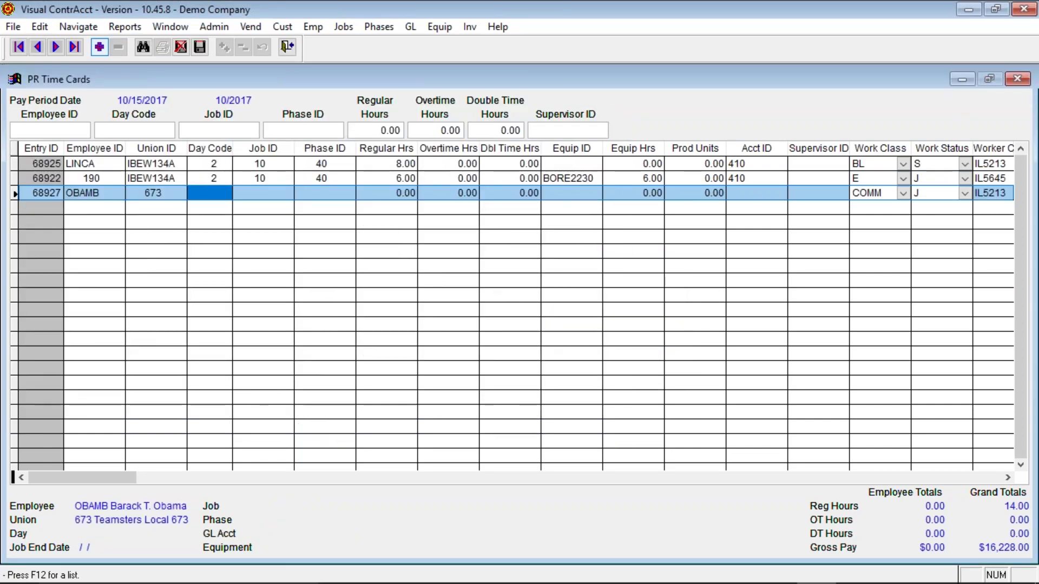
Step: Enter day code 3, job 10, phase 01000 and 5.50 regular hours on the OBAMB row and save the time card
type("3")
key("Tab")
type("10")
key("Tab")
type("01")
key("Tab")
key("Return")
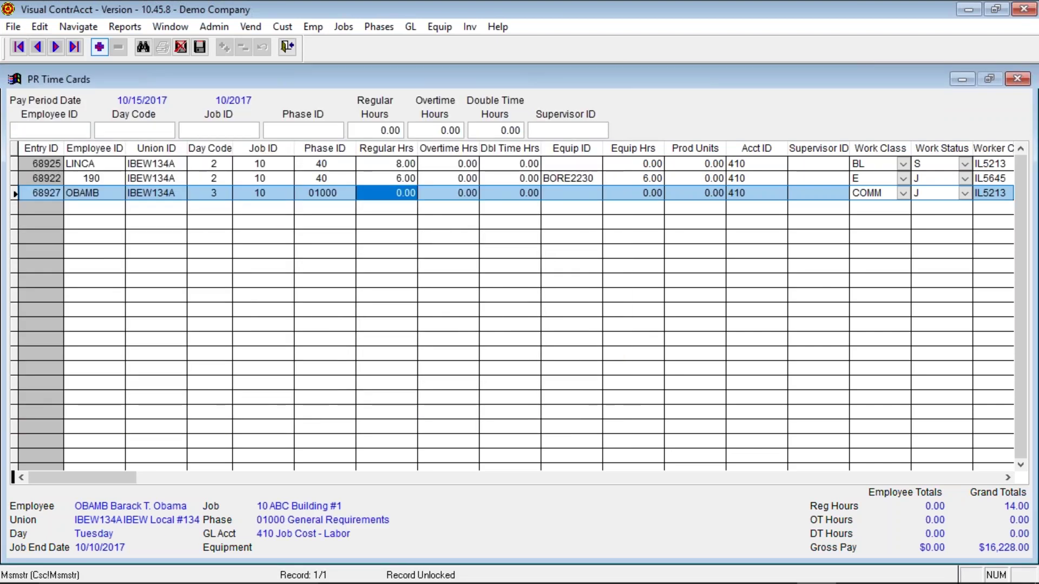
type("5.5")
key("Tab")
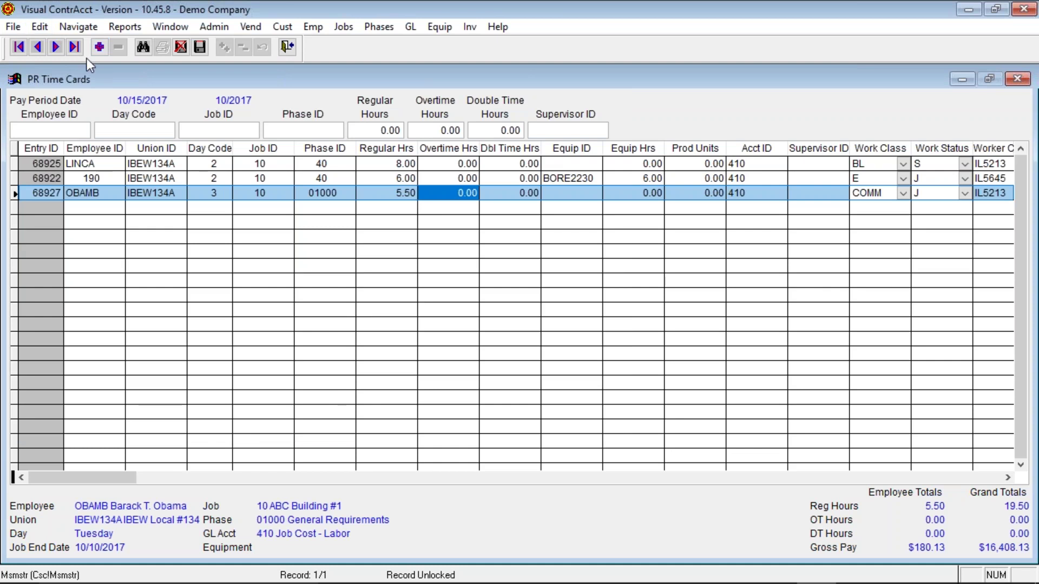
left_click(204, 49)
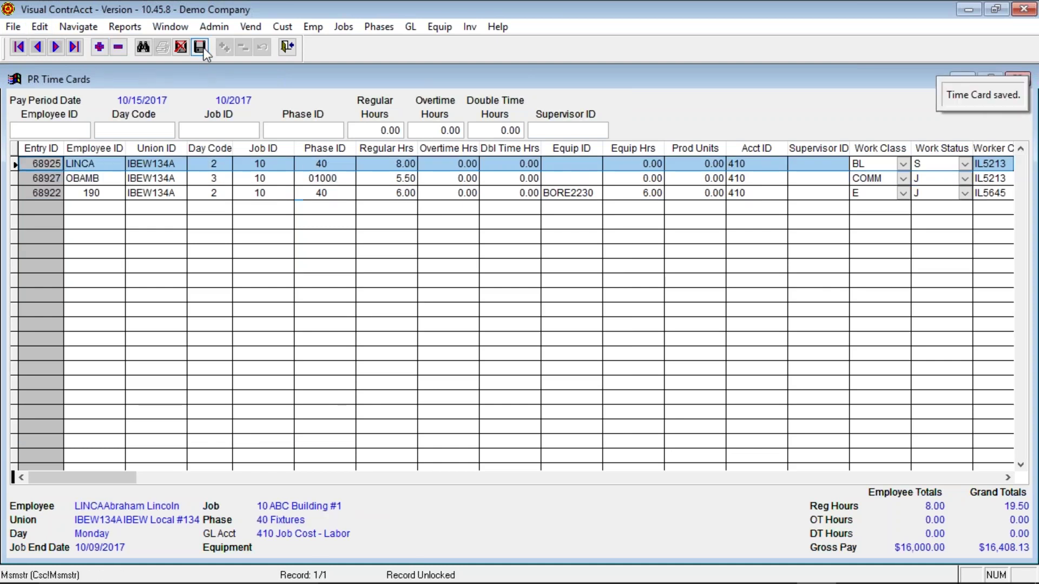
Step: Add a blank time card row and examine the grid's work class, pay rate, union addon and gross pay columns
left_click(99, 47)
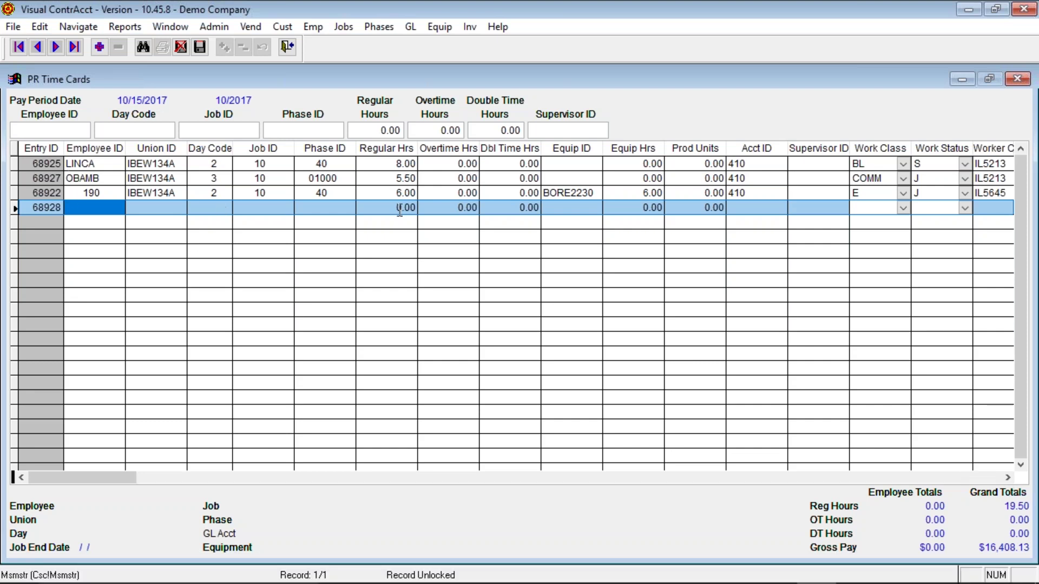
left_click(1007, 477)
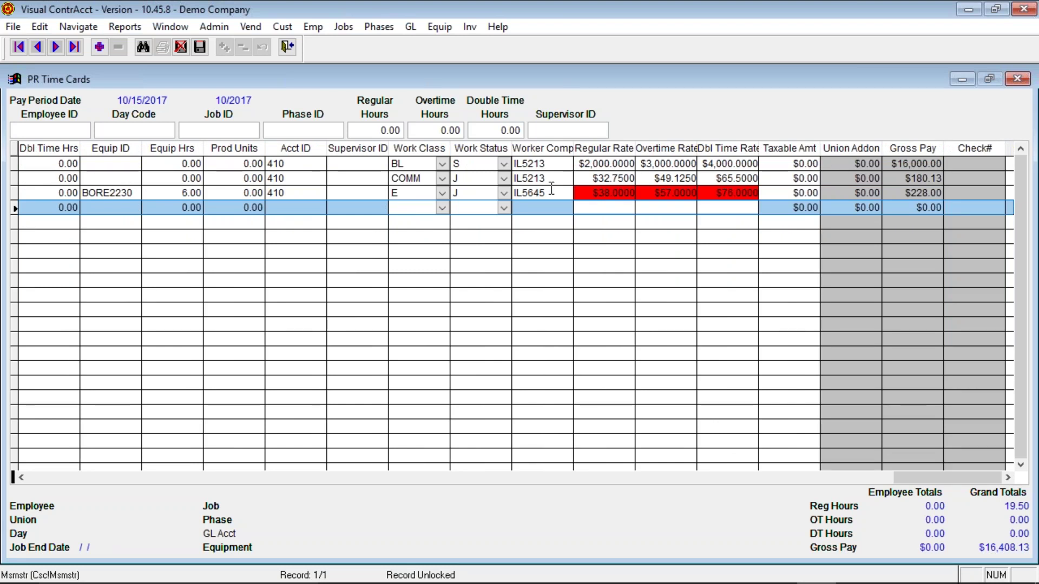
left_click(40, 479)
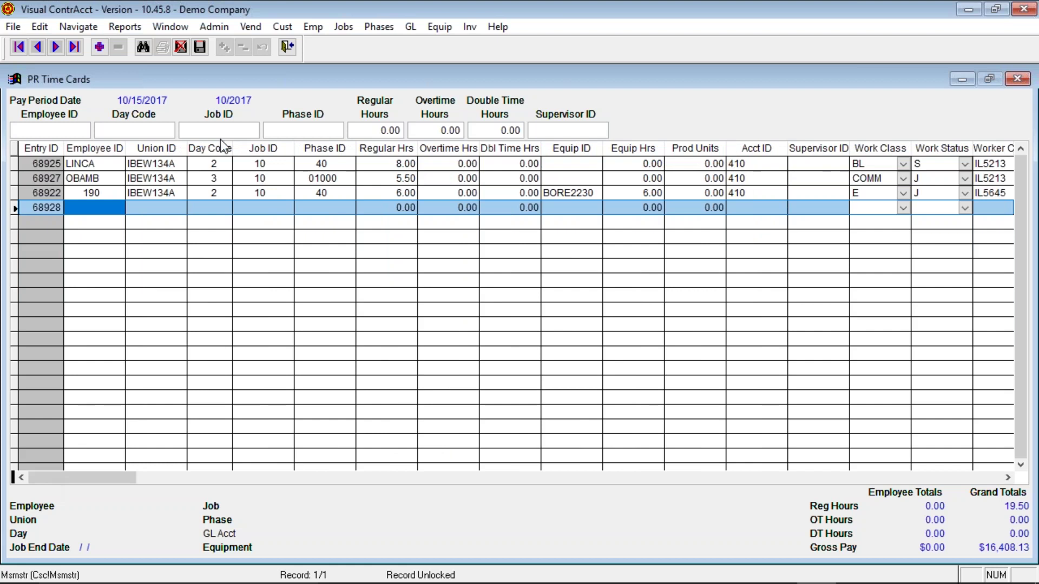
Step: Close the time card grid and discard the blank row without saving it
left_click(296, 45)
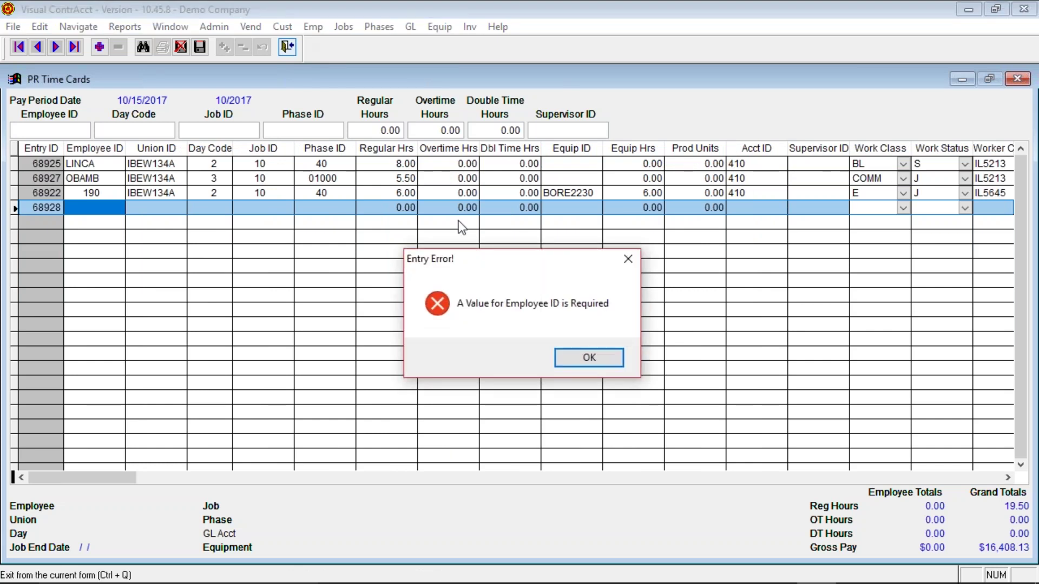
left_click(593, 355)
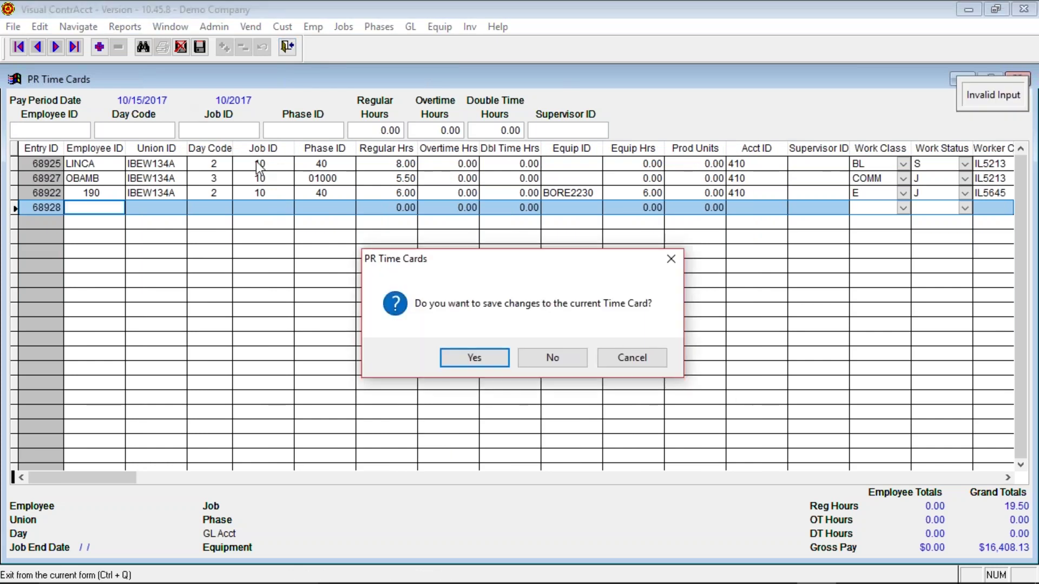
left_click(533, 358)
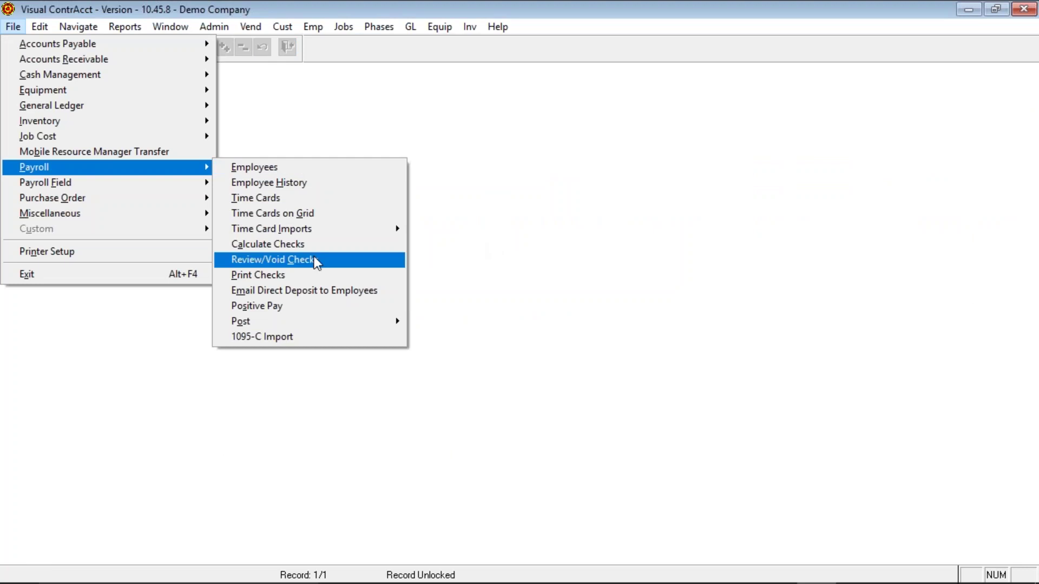
Step: Open the Standard time card import, look at the import file choices and pay period calendar, and cancel the import
mouse_move(302, 233)
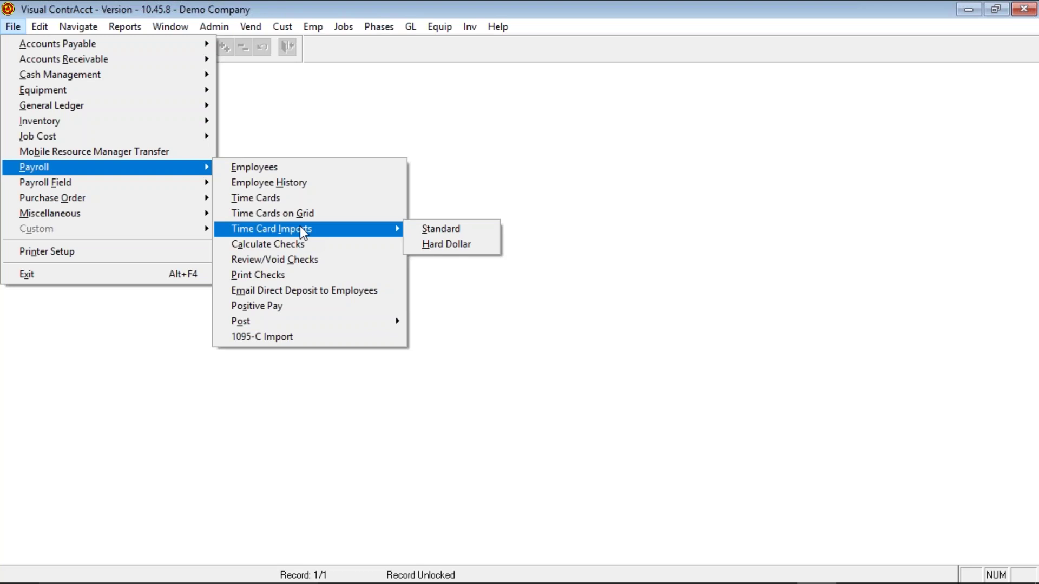
left_click(455, 227)
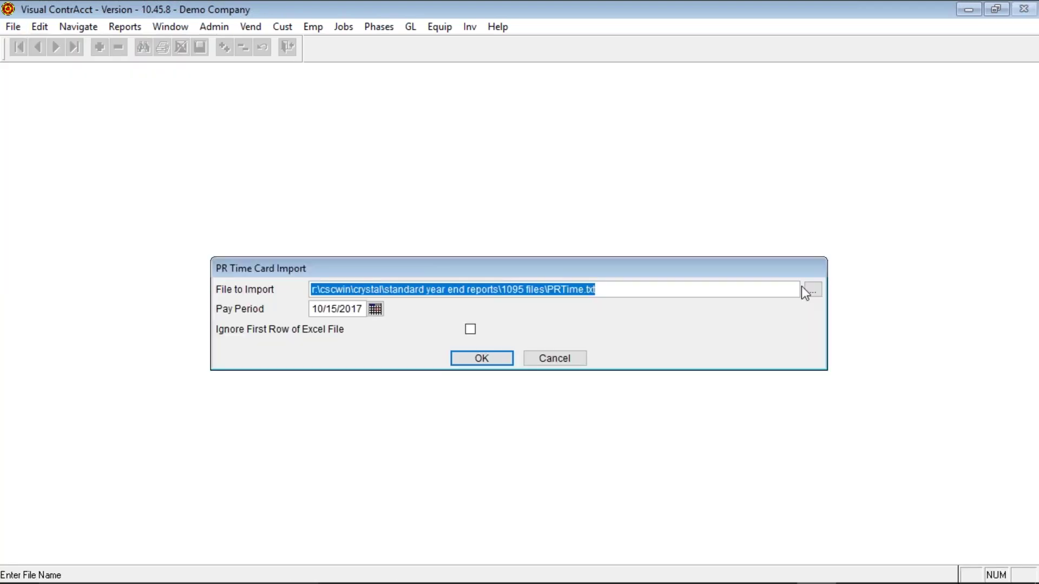
left_click(813, 291)
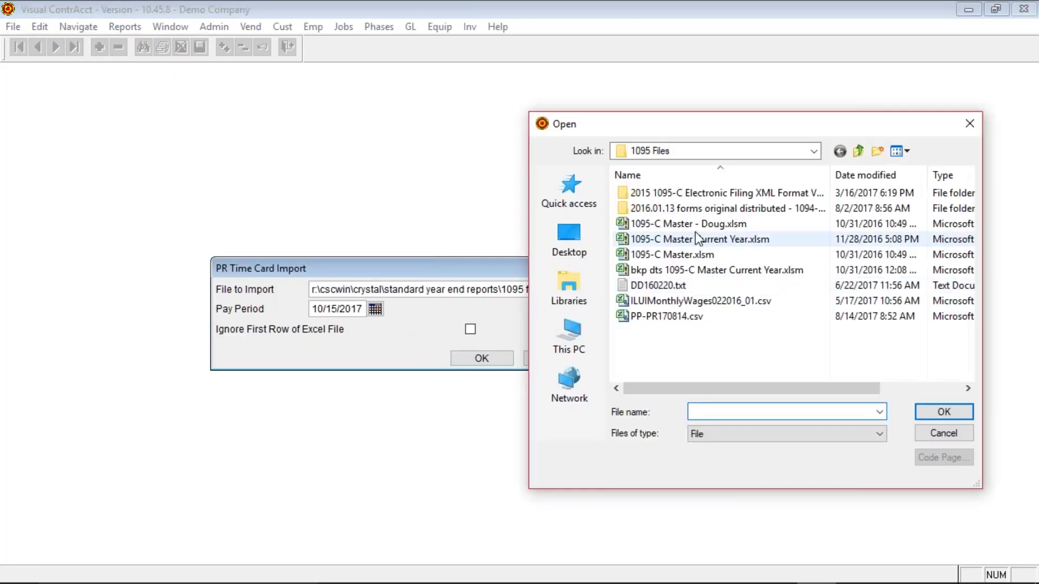
left_click(680, 318)
left_click(962, 433)
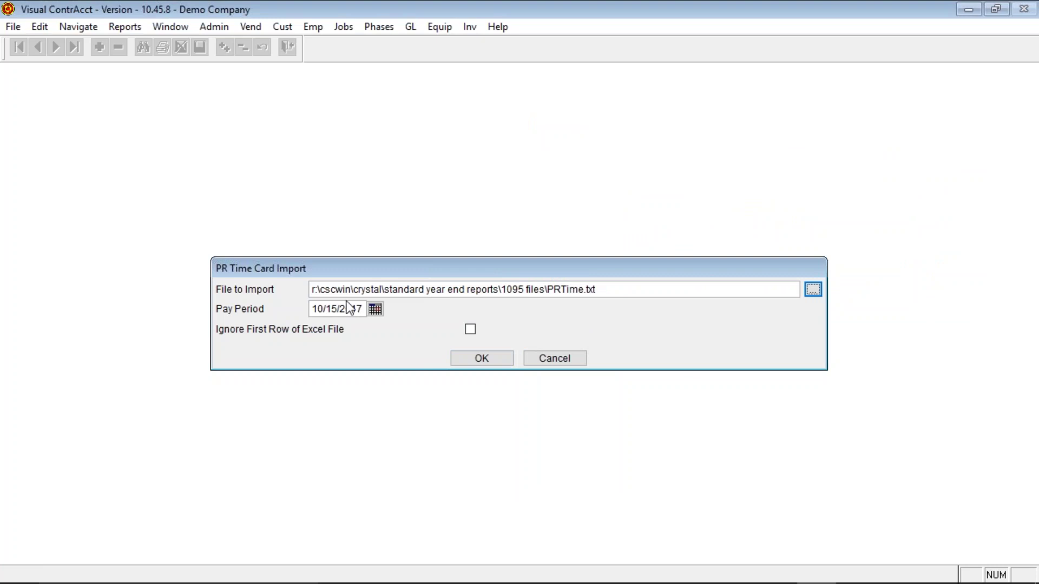
left_click(370, 309)
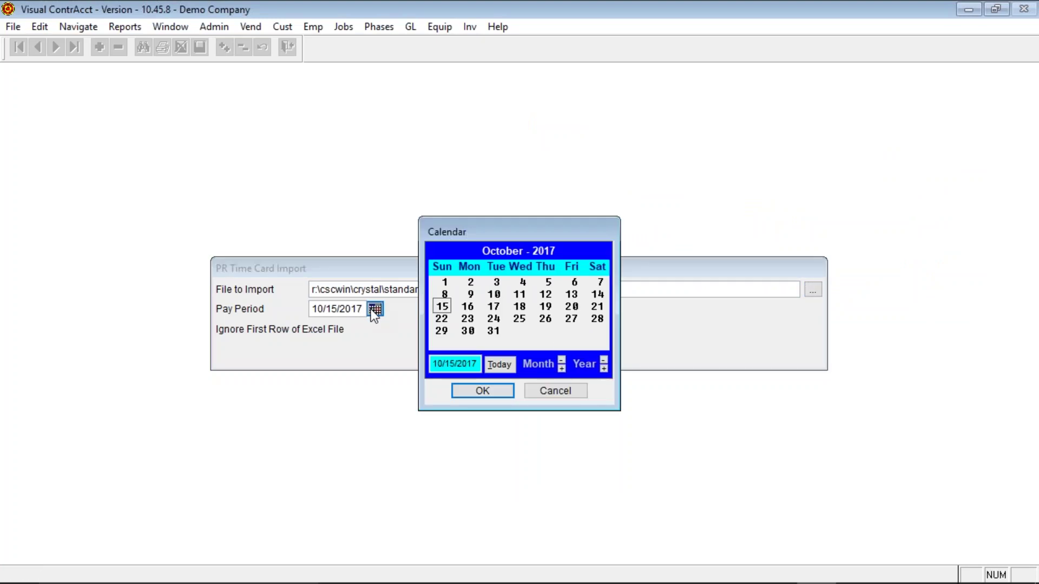
left_click(555, 390)
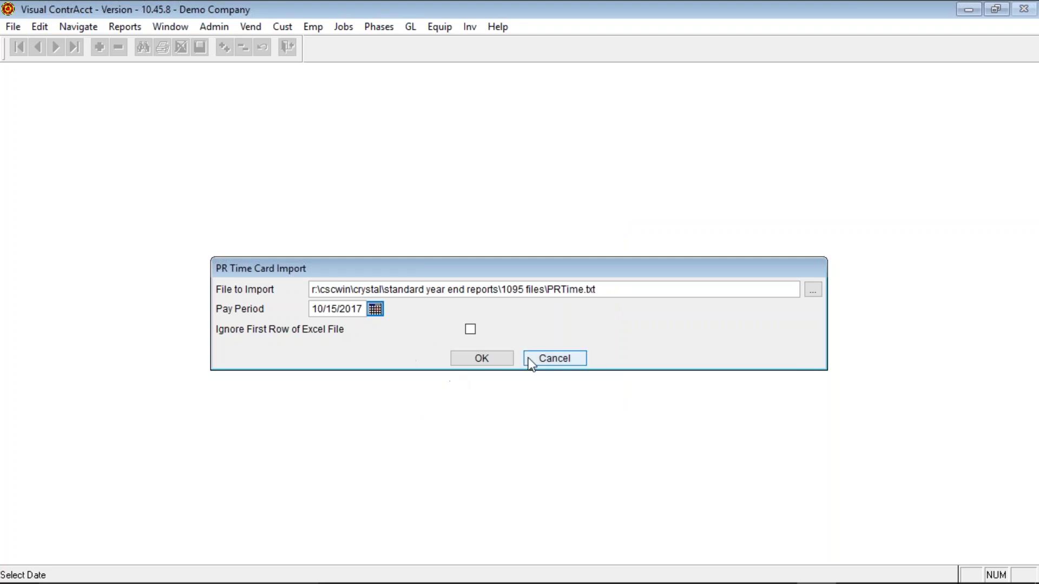
left_click(542, 357)
Step: Open the payroll check calculation and set its pay period date to 10/15/2017
key("alt+f")
key("p")
key("i")
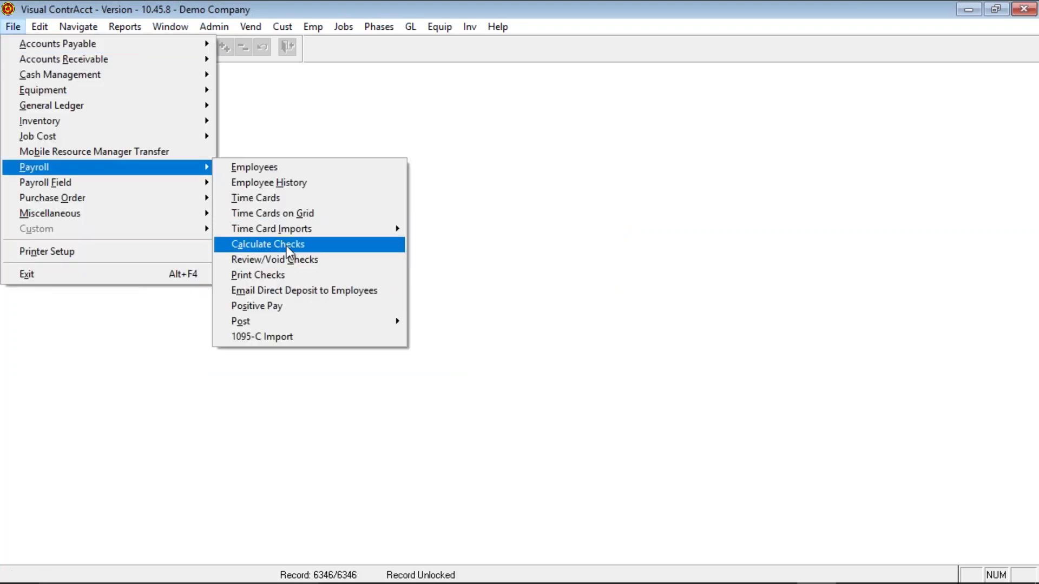
left_click(287, 245)
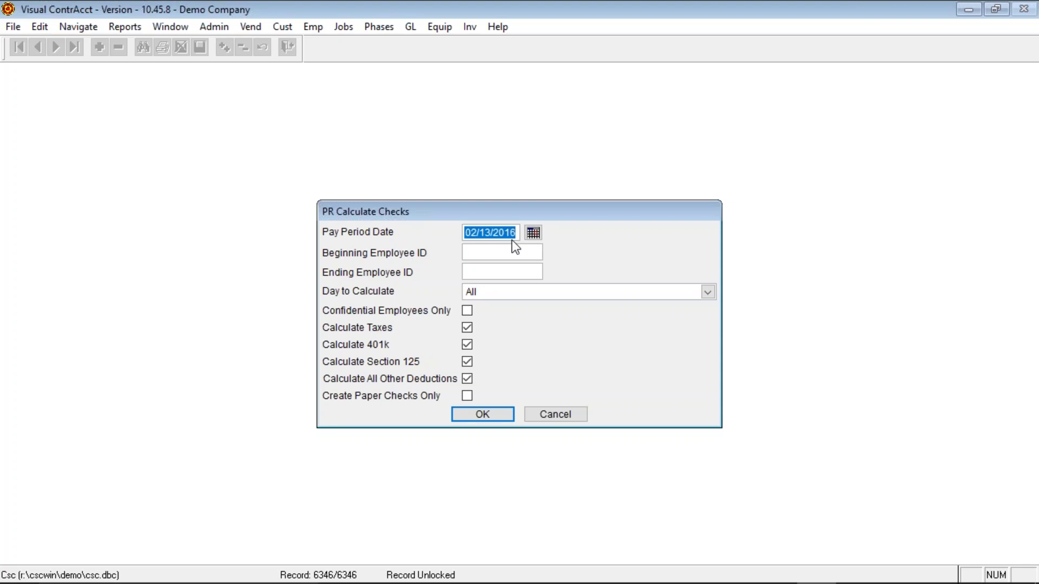
type("10/15/2017")
key("Tab")
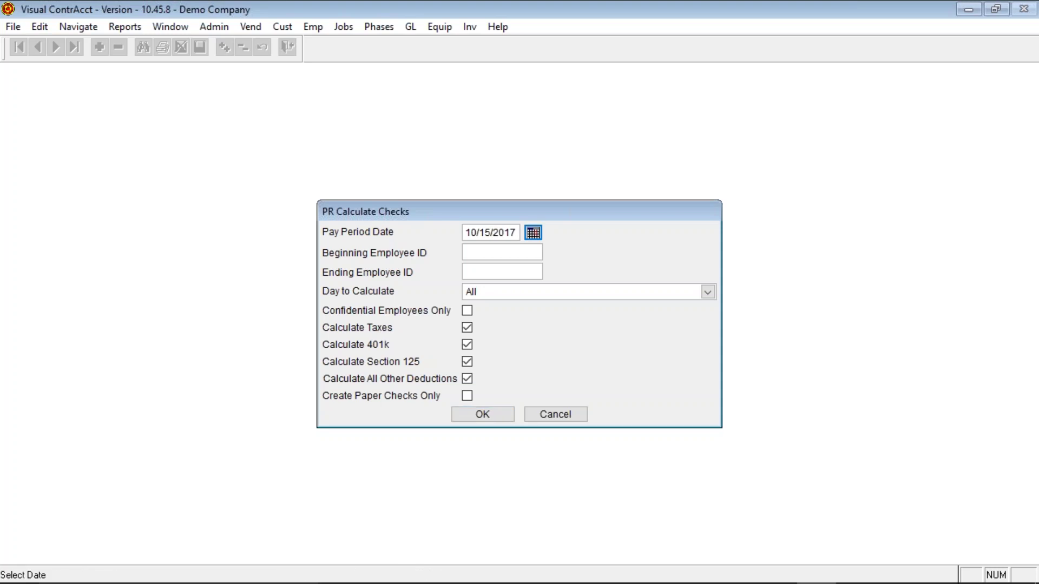
left_click(478, 252)
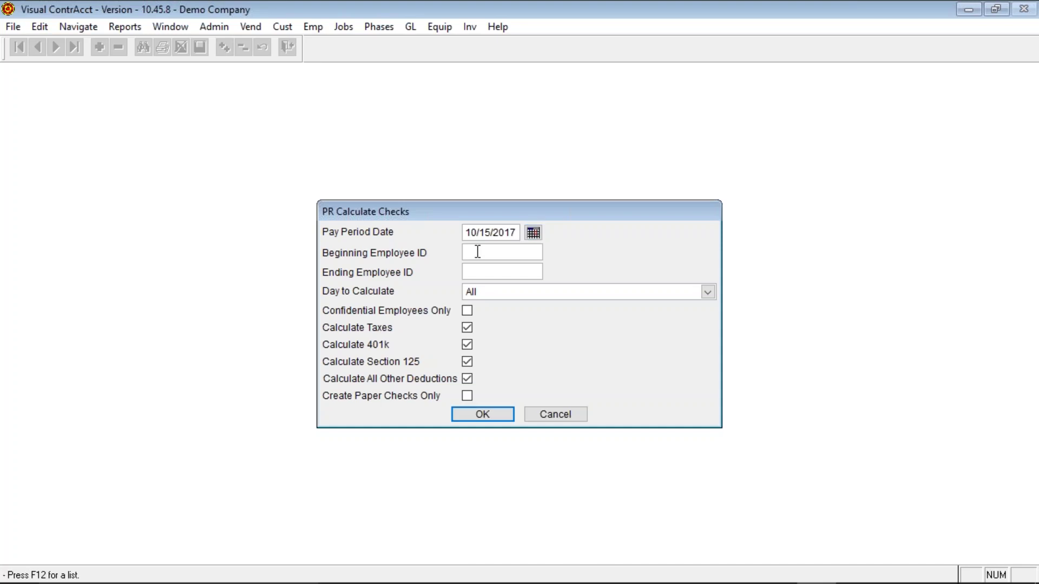
left_click(484, 268)
left_click(479, 252)
key("F12")
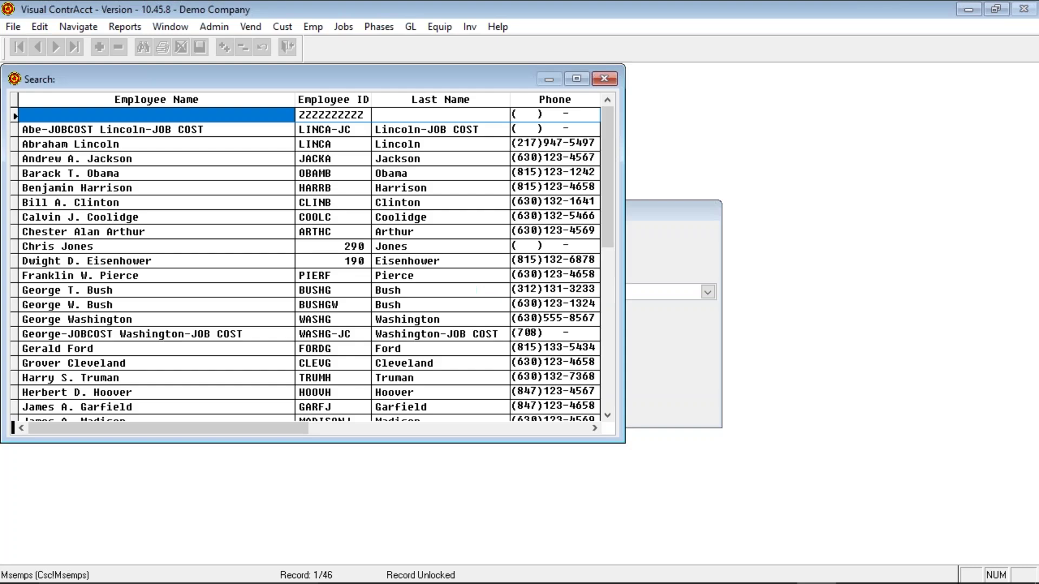
key("Down")
key("Down")
key("Down")
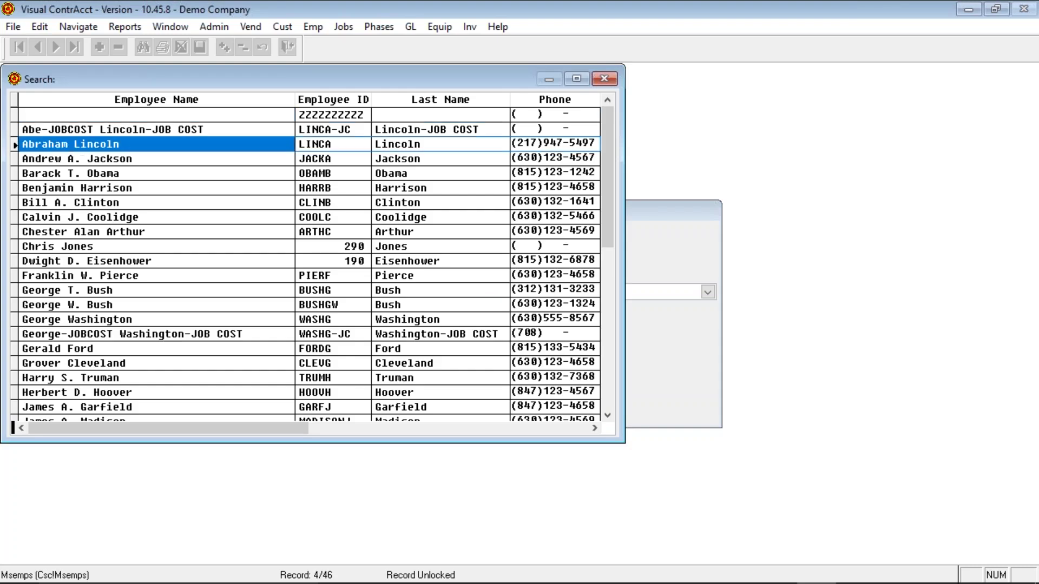
key("Return")
left_click(502, 272)
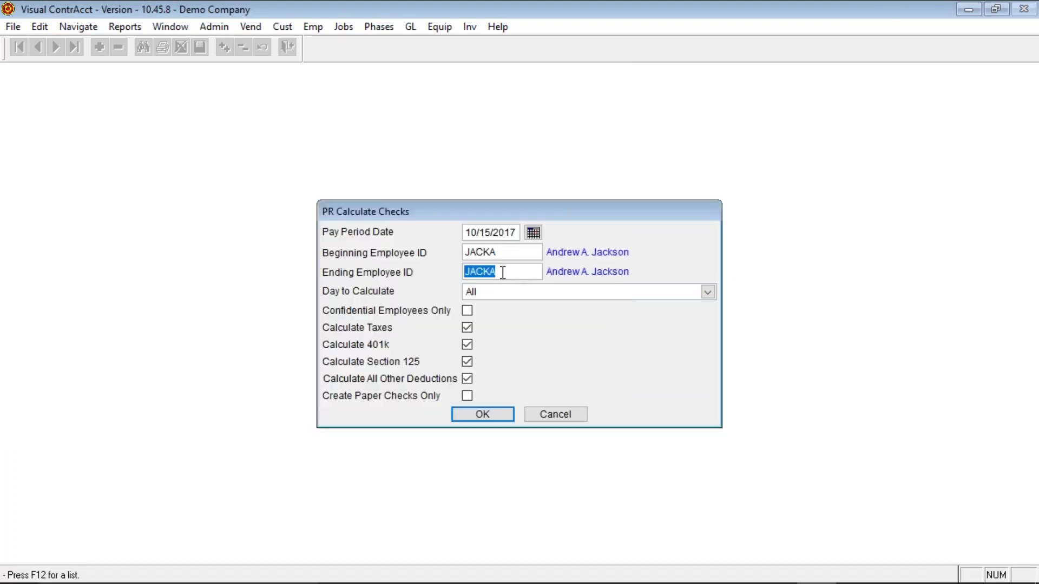
key("BackSpace")
key("shift+Tab")
key("BackSpace")
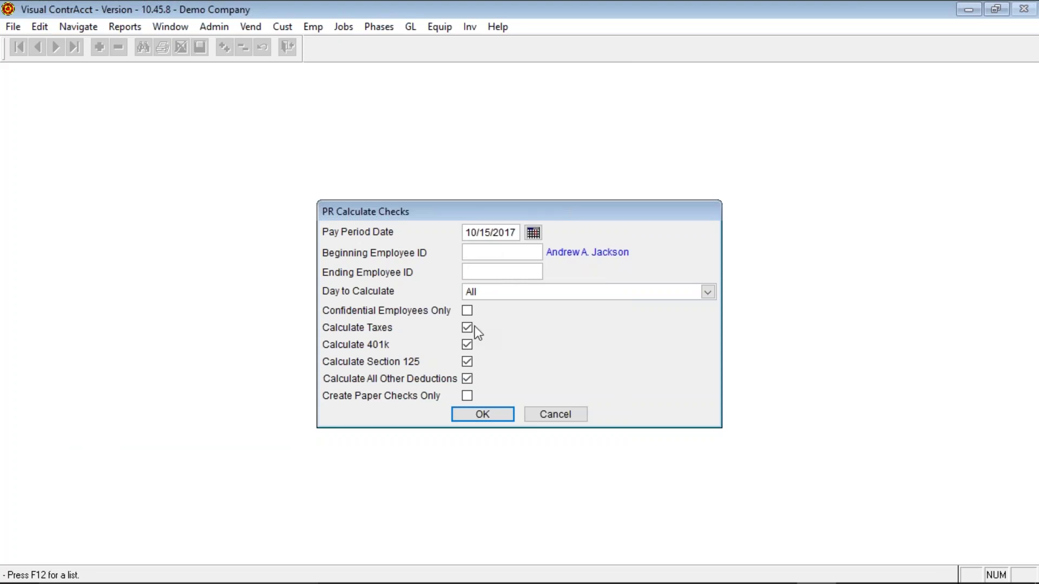
Step: Look through the day to calculate choices, and switch the 401k, Section 125 and other deductions options off and back on
left_click(707, 291)
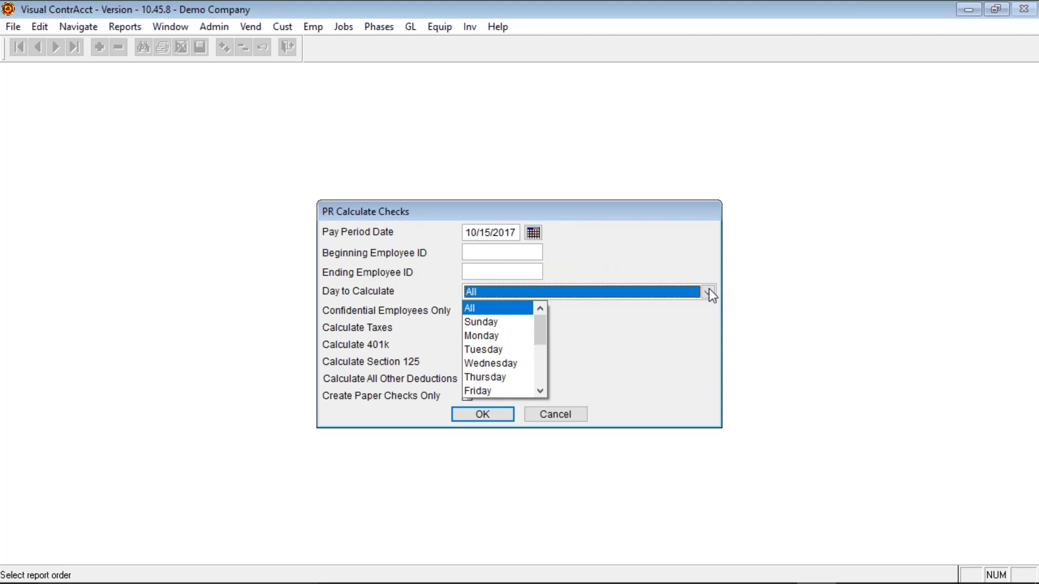
left_click(709, 293)
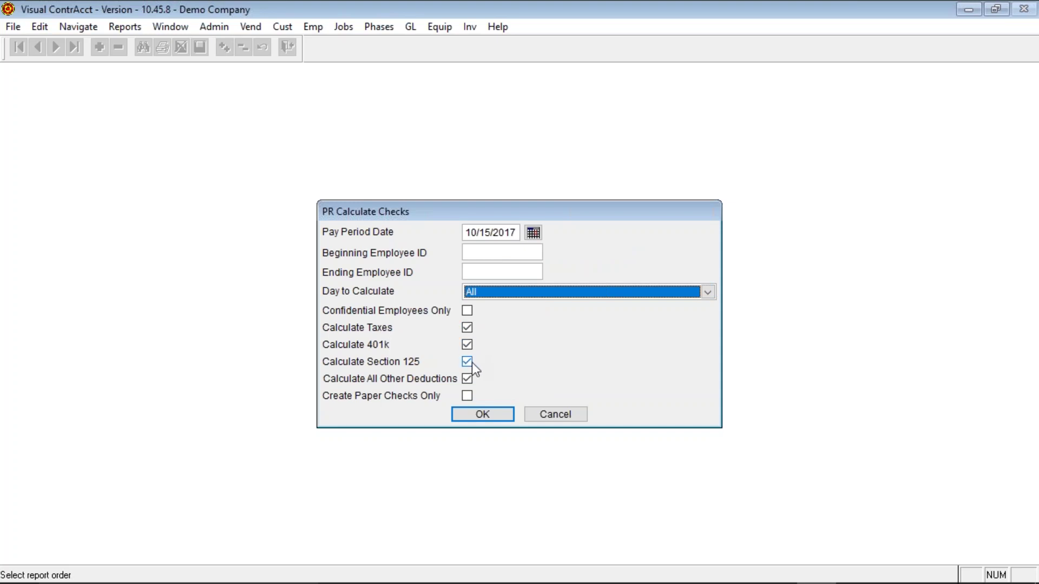
left_click(466, 347)
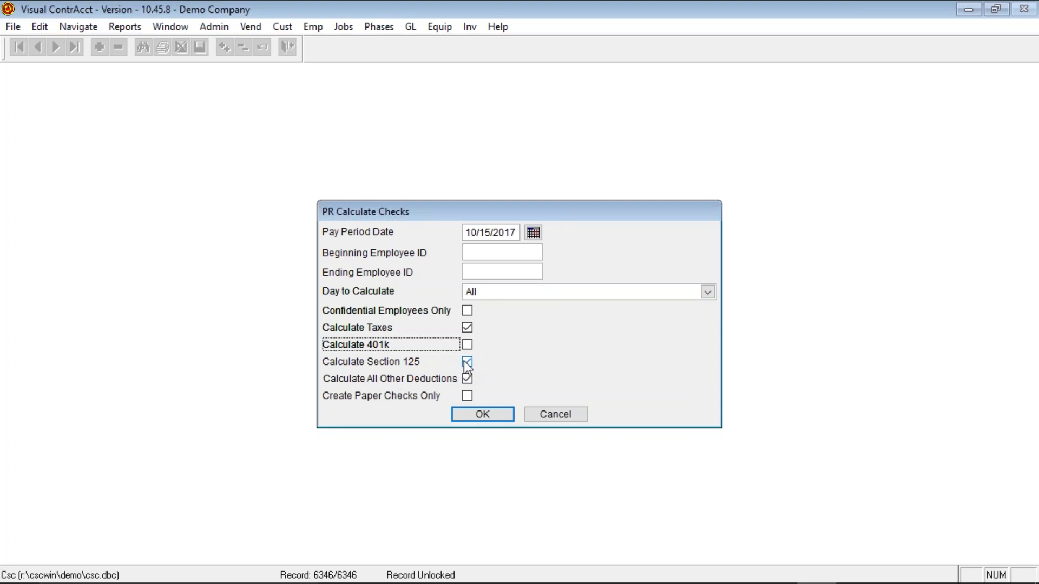
left_click(466, 361)
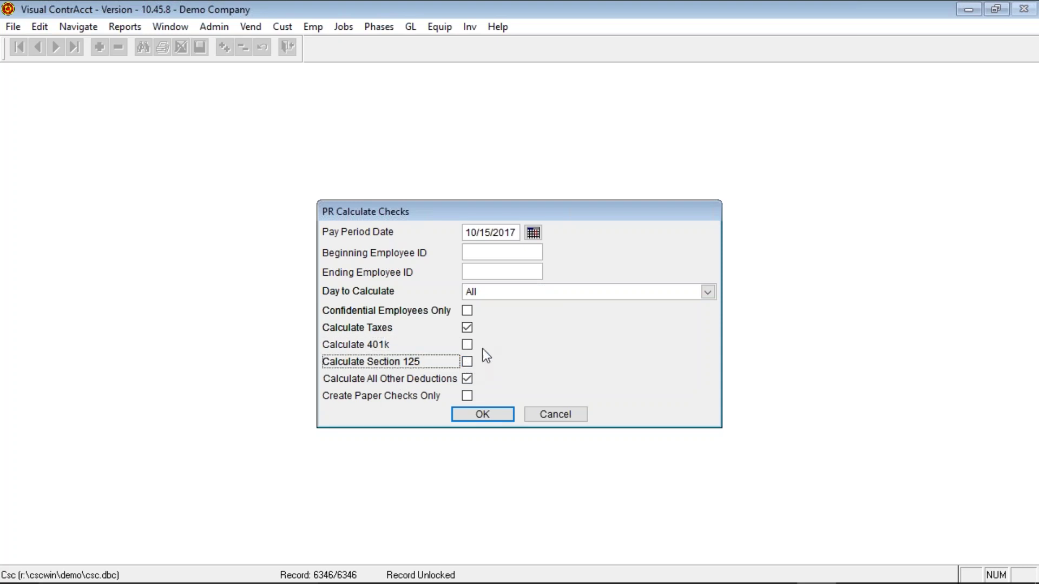
left_click(468, 359)
left_click(468, 343)
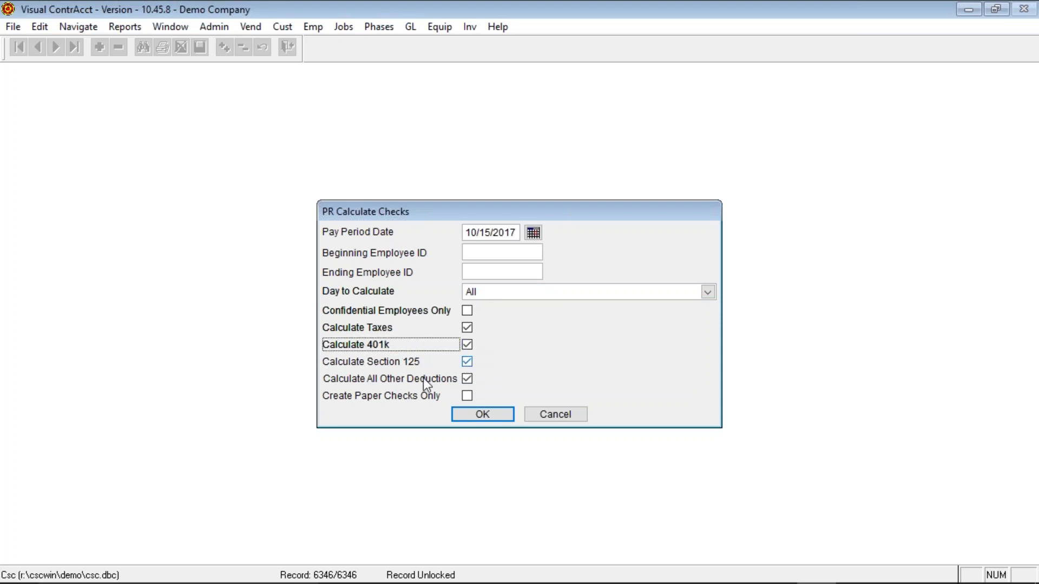
left_click(467, 377)
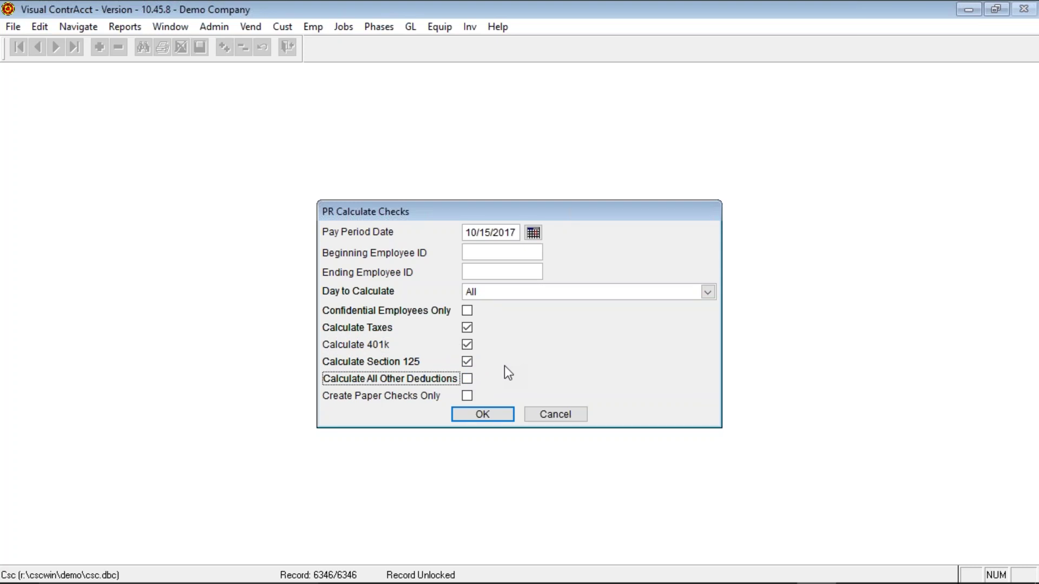
left_click(466, 379)
left_click(508, 251)
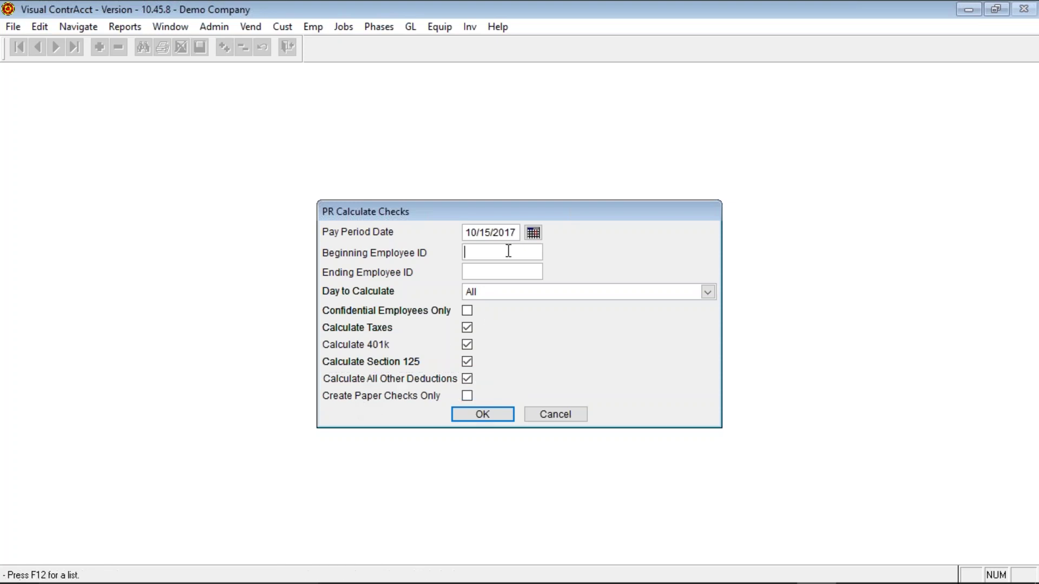
left_click(489, 272)
Step: Try calculating with paper checks only, decline to continue, and turn that option off again
left_click(466, 396)
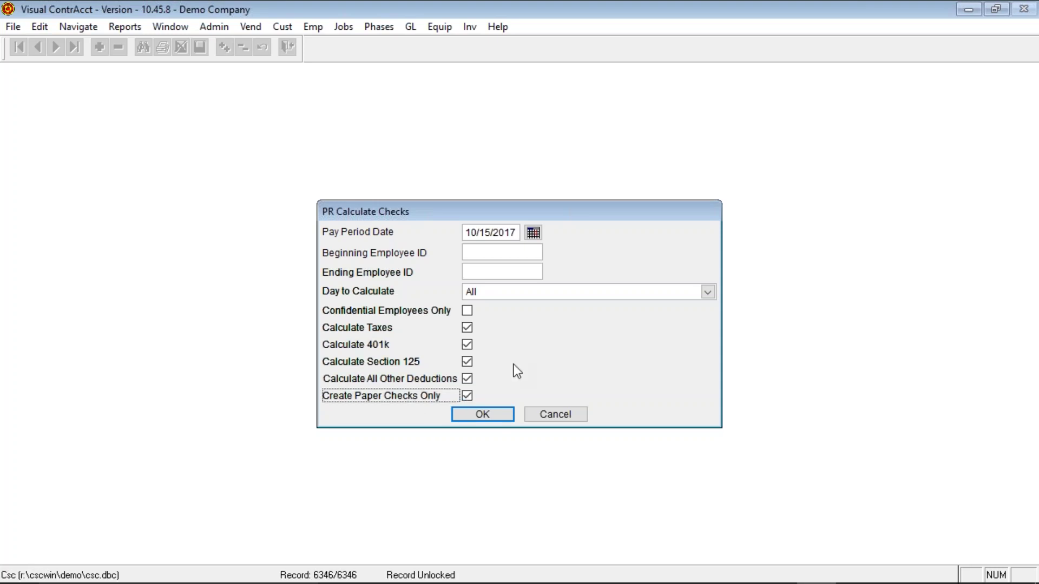
left_click(482, 412)
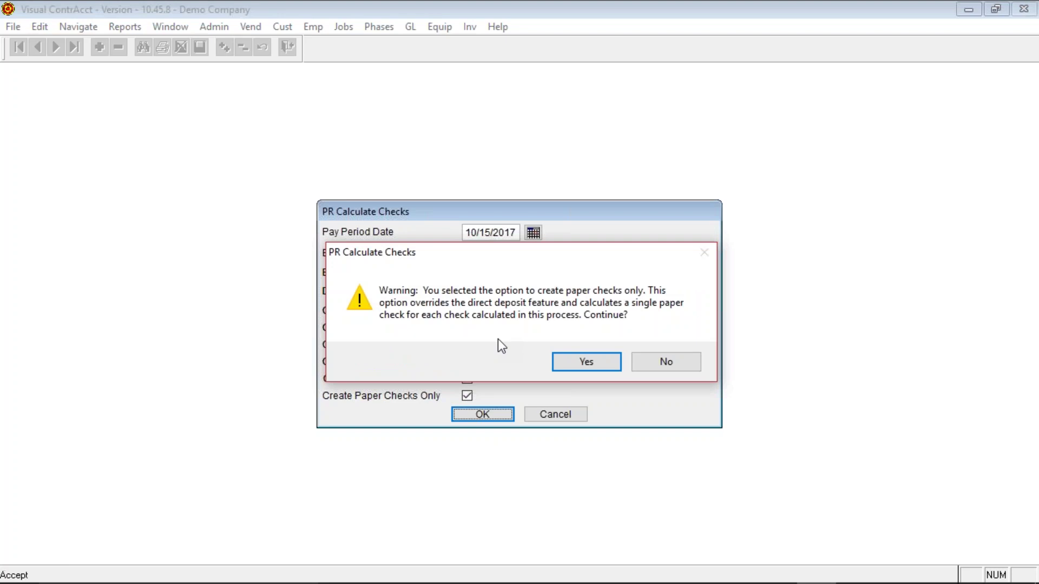
left_click(667, 361)
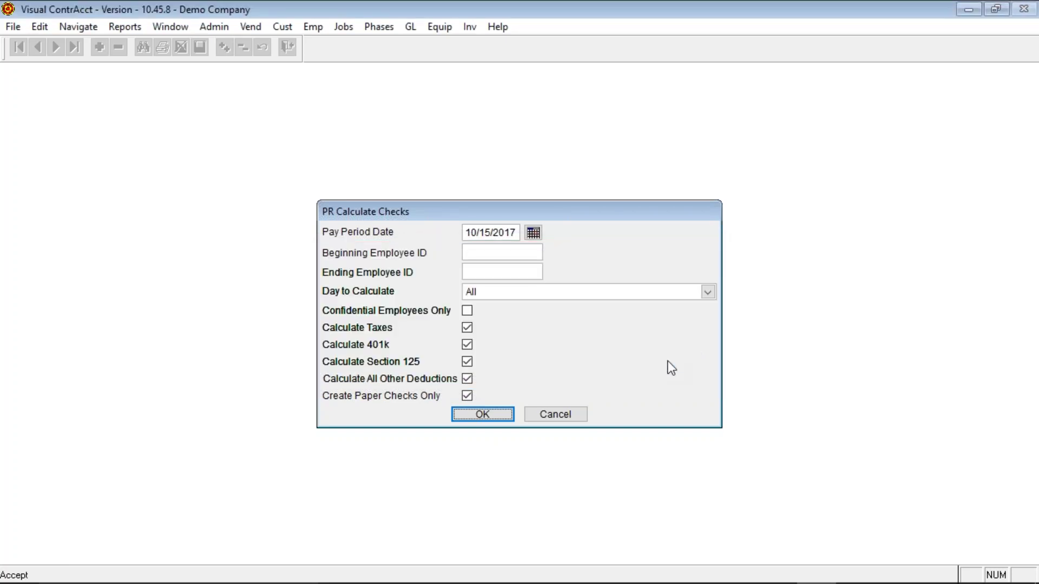
left_click(465, 396)
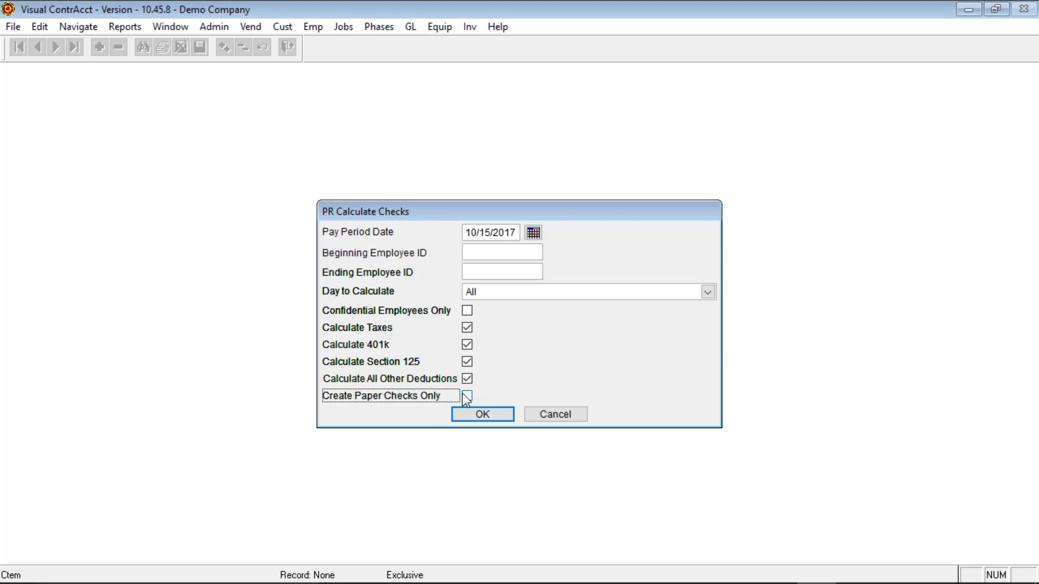
Step: Calculate the 10/15/2017 checks for all employees and acknowledge the completion
left_click(491, 416)
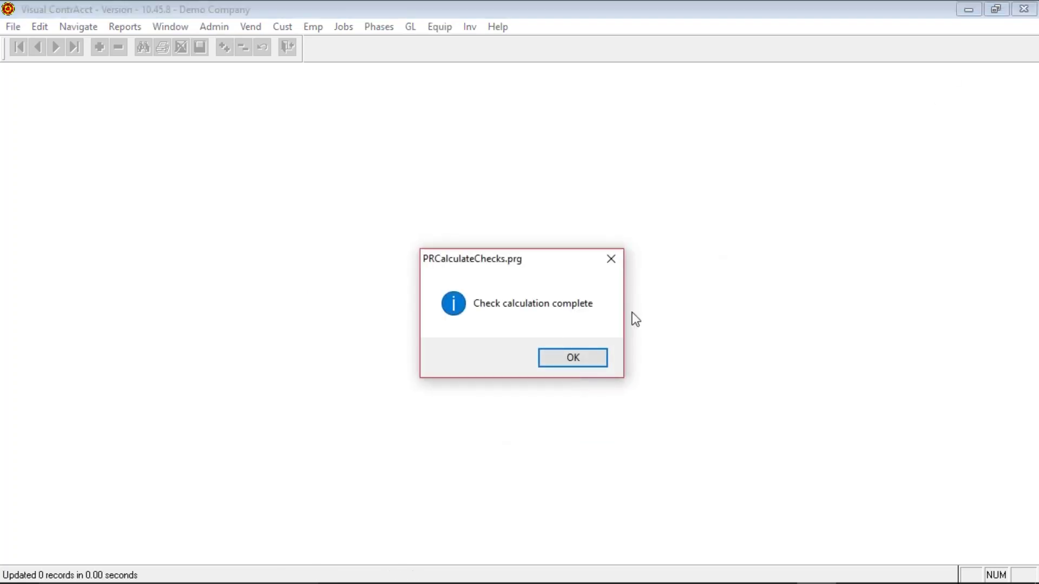
left_click(585, 353)
Step: Open the time cards for the pay period, examine the overhead breakdown of employee 190's time card, and close the time cards
key("alt+f")
key("p")
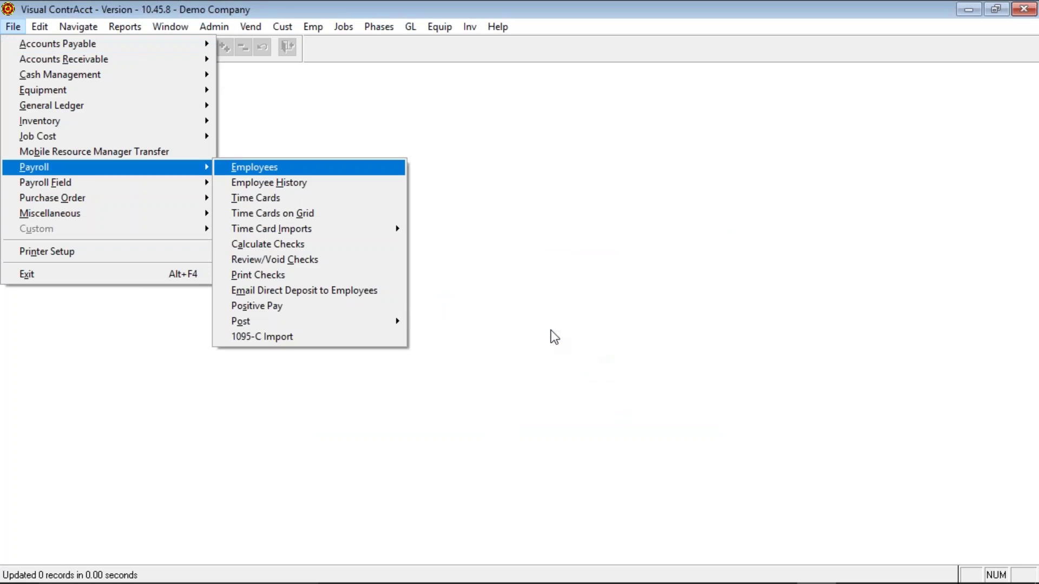
left_click(272, 199)
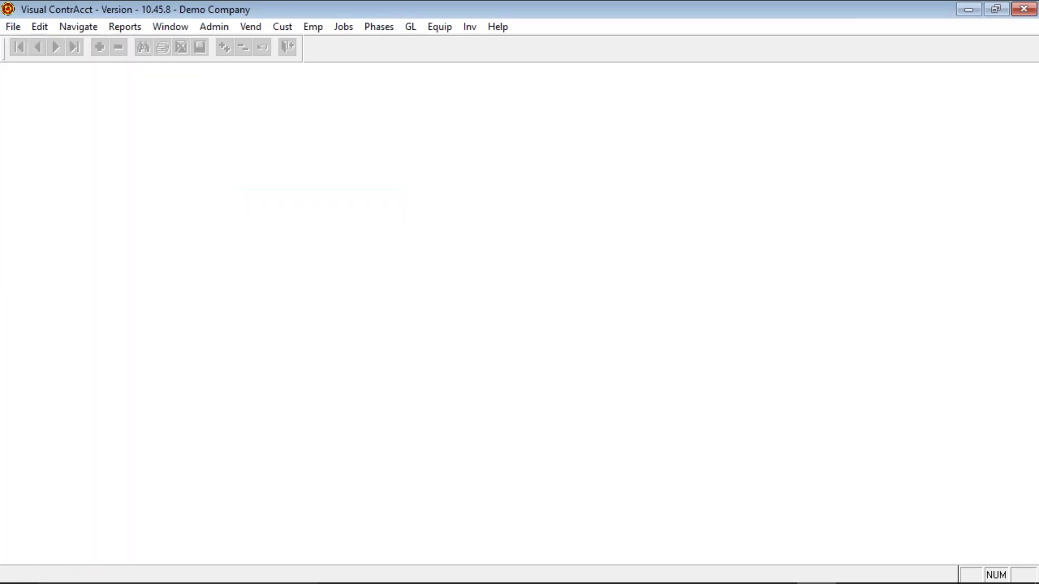
left_click(481, 344)
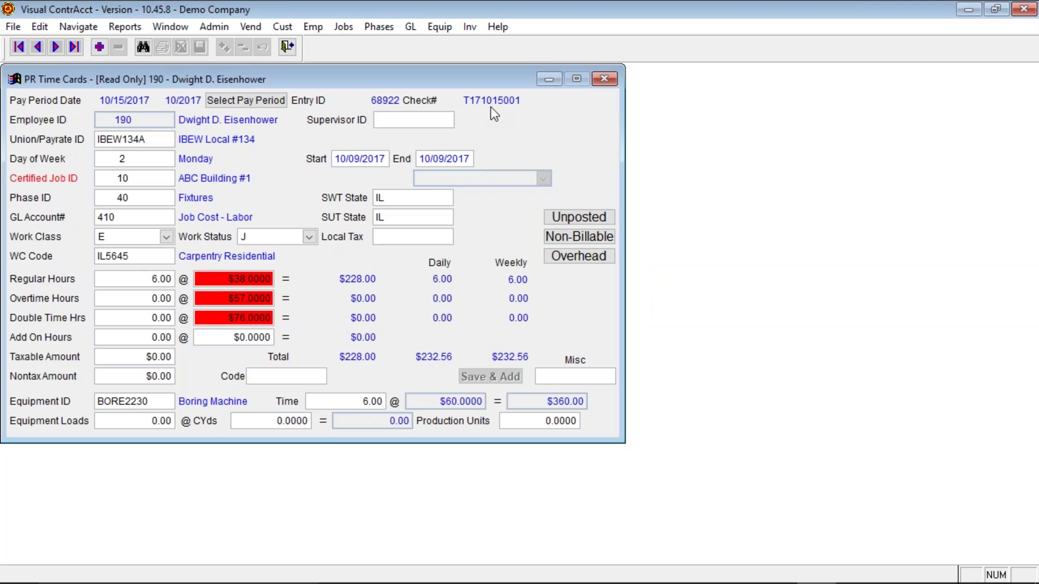
left_click(562, 257)
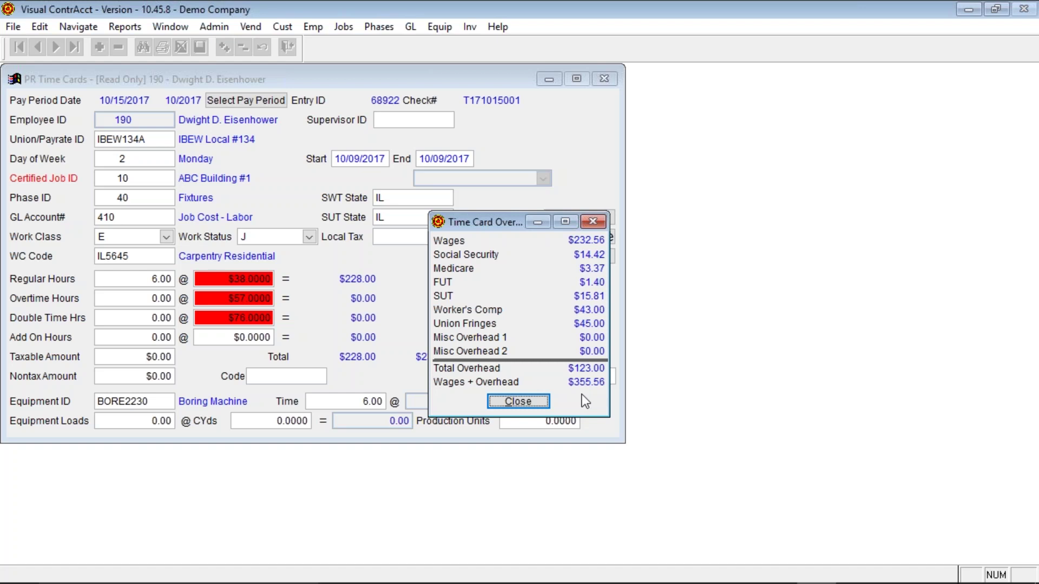
left_click(537, 405)
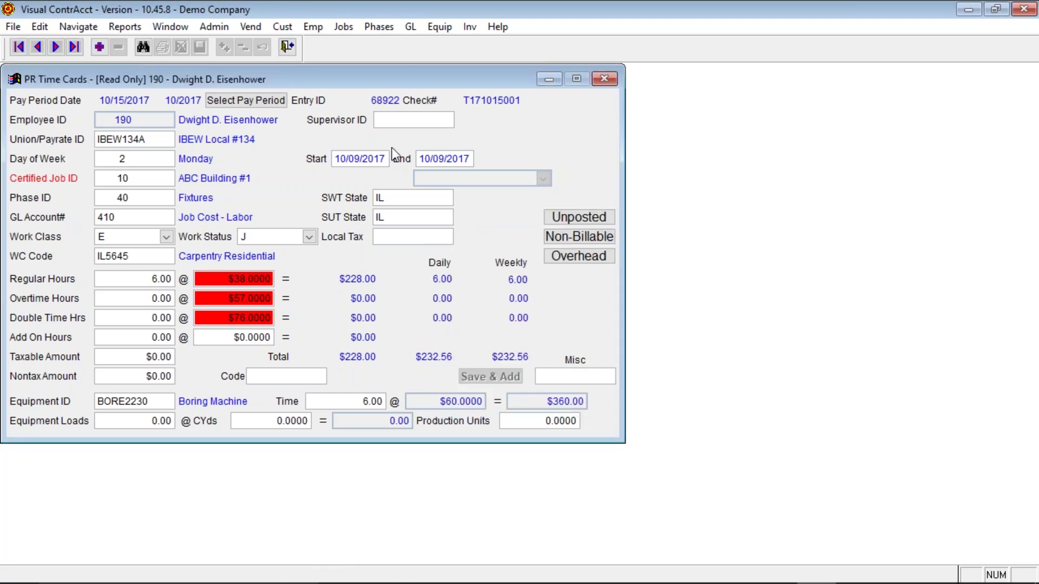
left_click(287, 48)
Step: Open the calculated checks for review for pay period 10/15/2017
key("alt+f")
key("p")
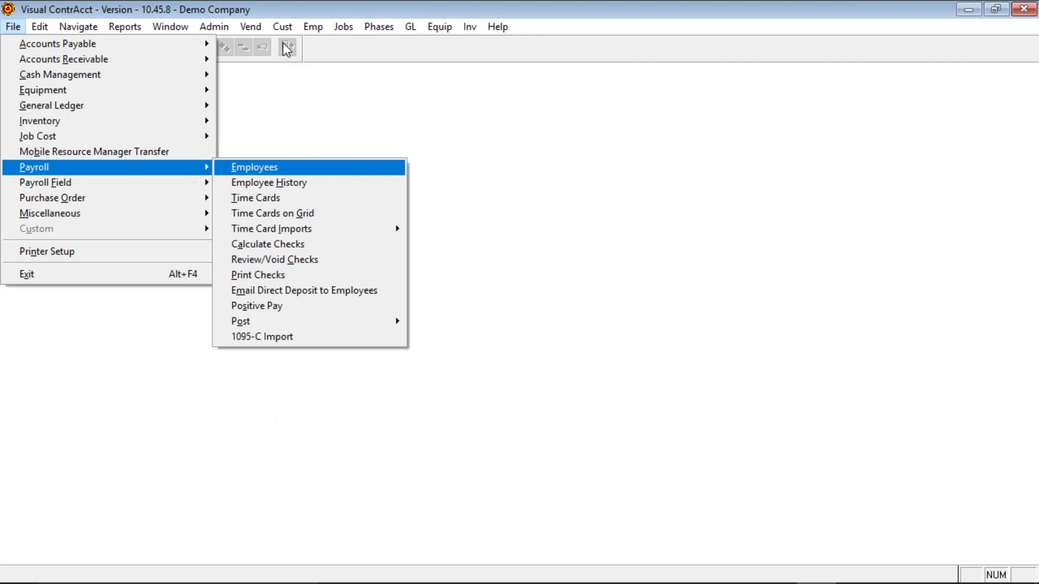
left_click(286, 260)
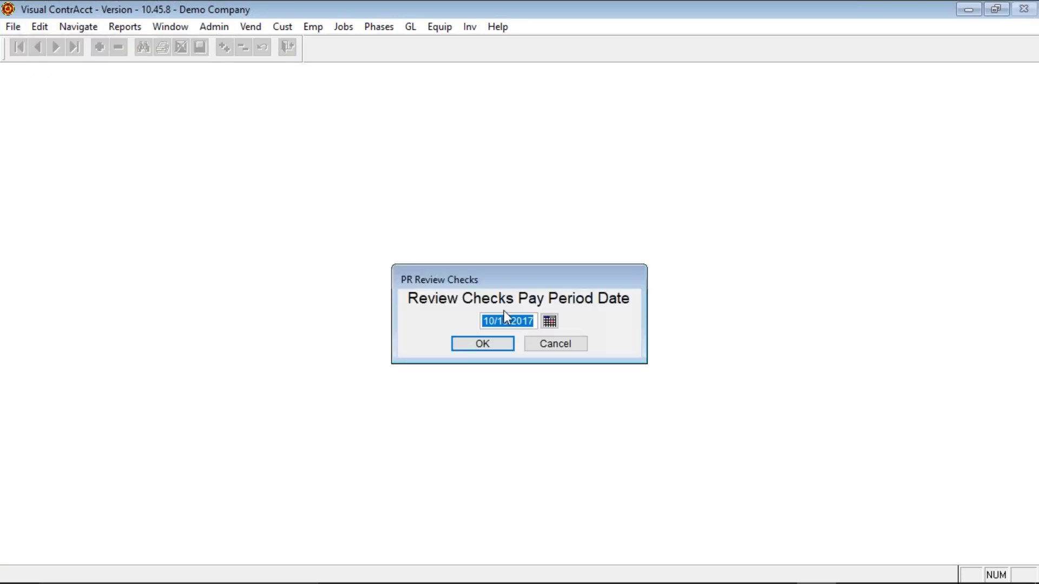
left_click(486, 346)
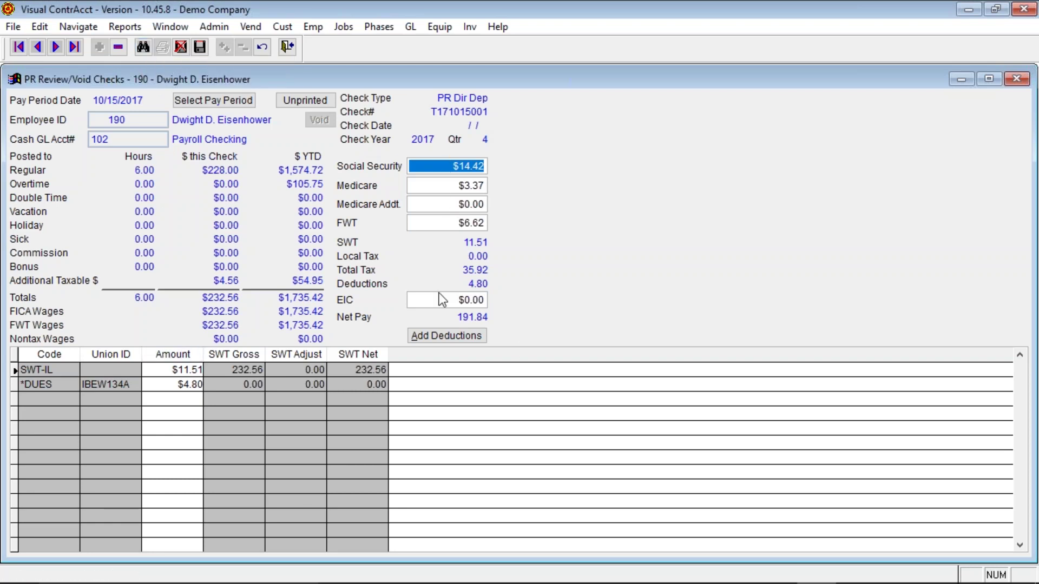
Step: Find the OBAMB check in the check review, examine its union dues deduction, and close the review
left_click(140, 47)
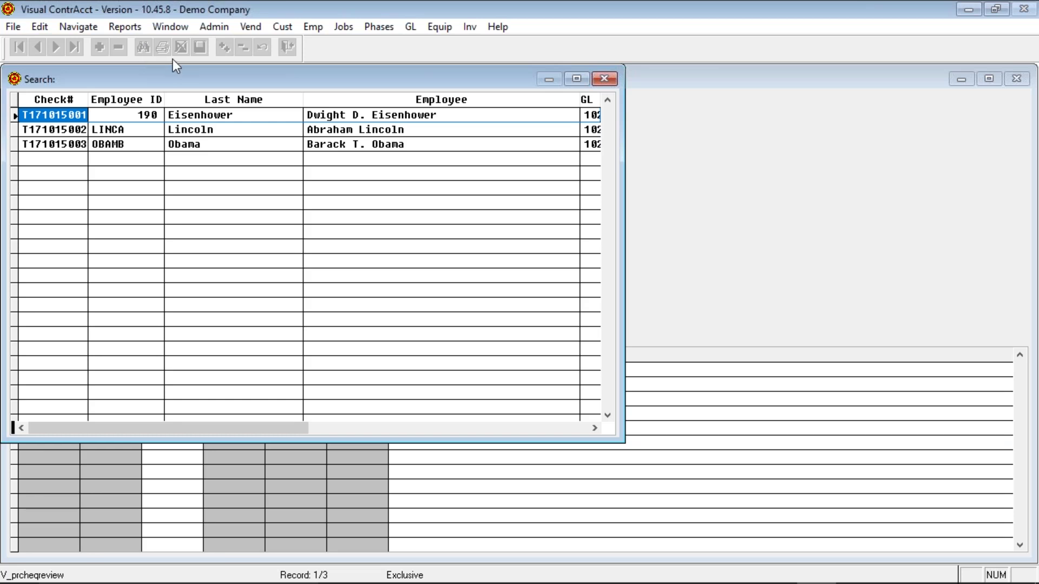
key("Down")
key("Down")
key("Return")
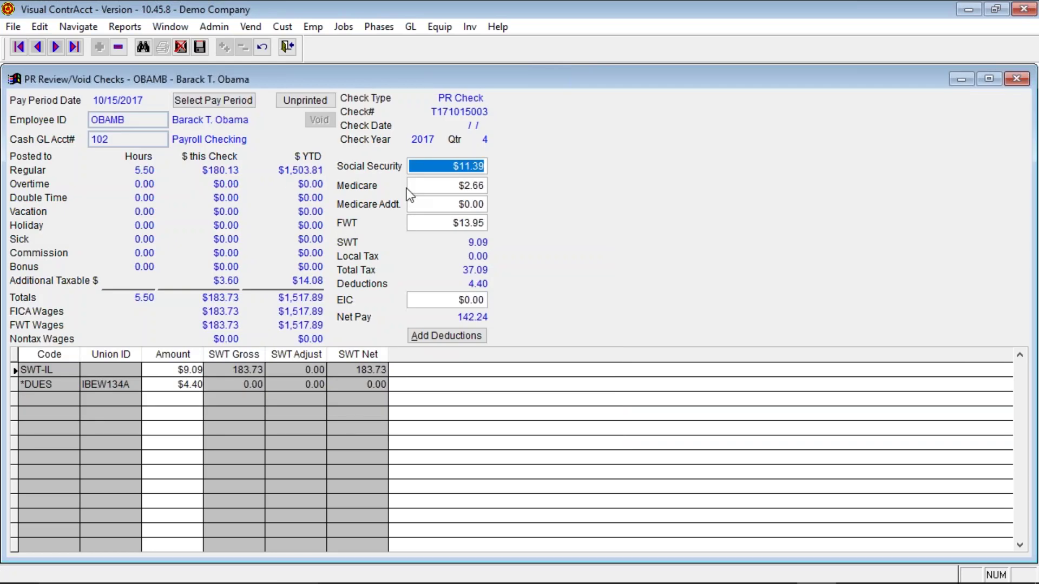
left_click(161, 385)
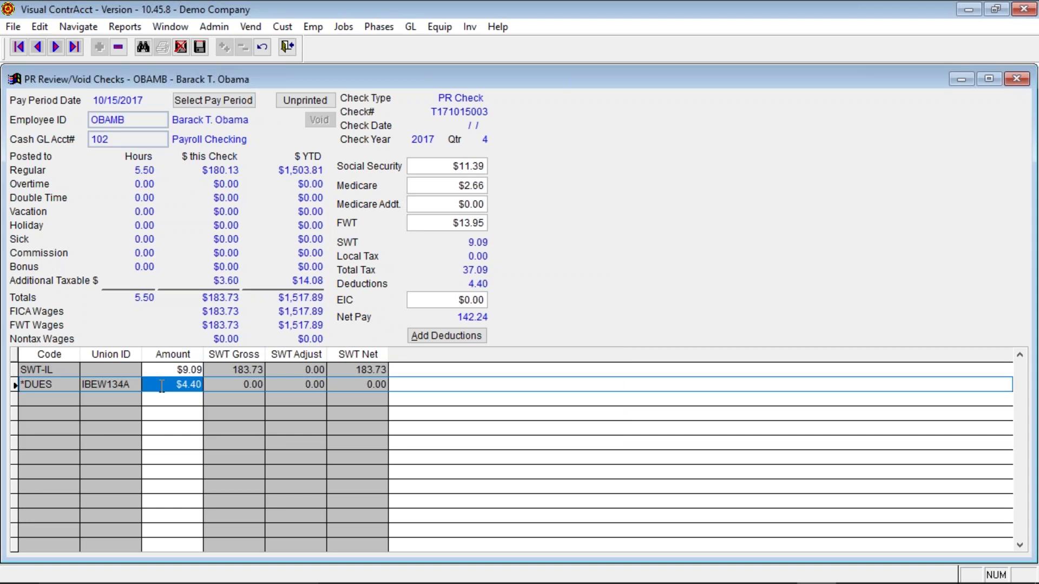
left_click(291, 47)
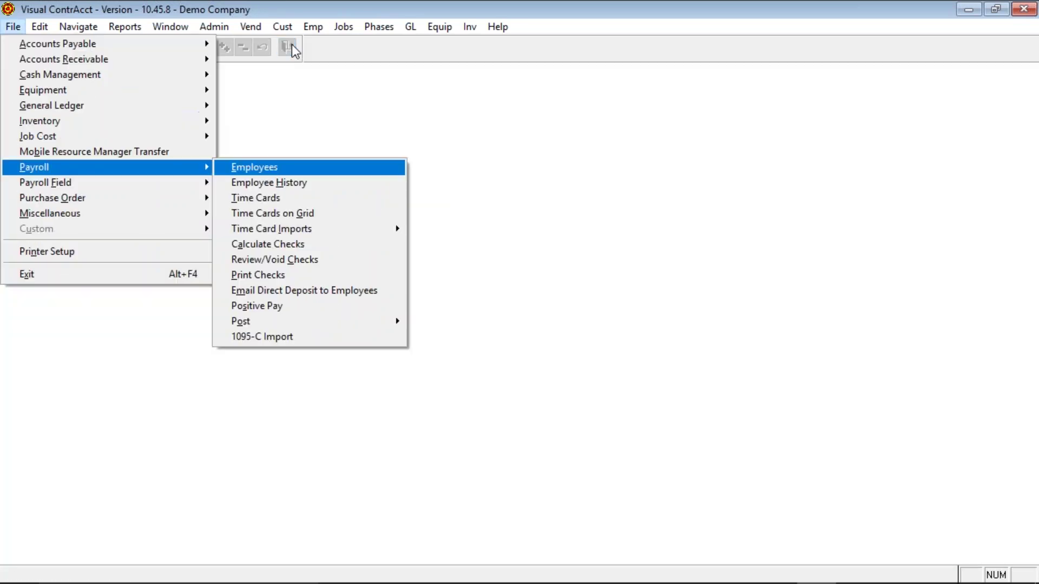
Step: Preview the payroll Time Card Edit Report on screen for the period ending 10/15/2017, sorted by Employee ID/Entry ID, and close it
left_click(124, 26)
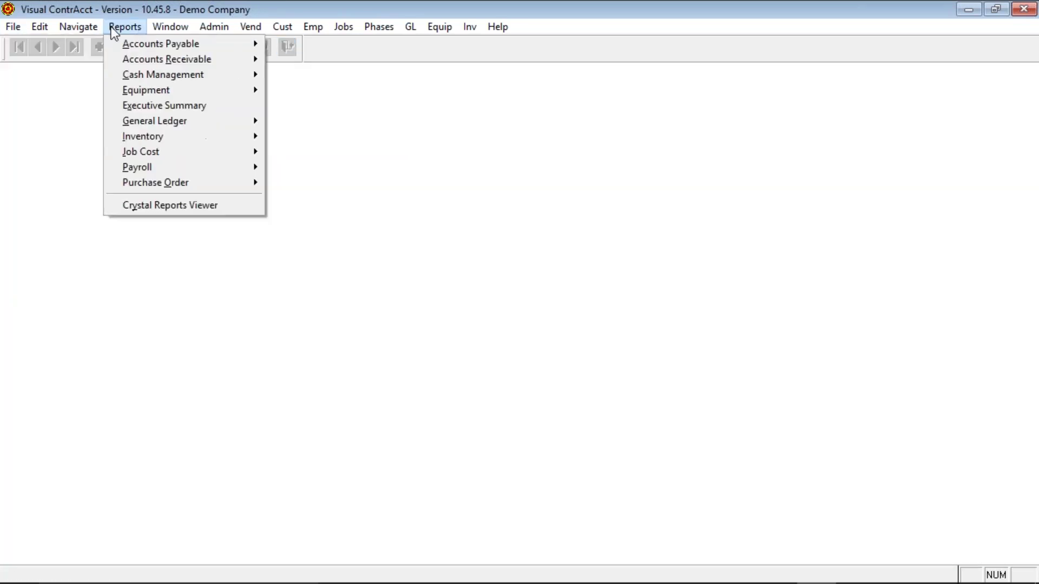
mouse_move(178, 169)
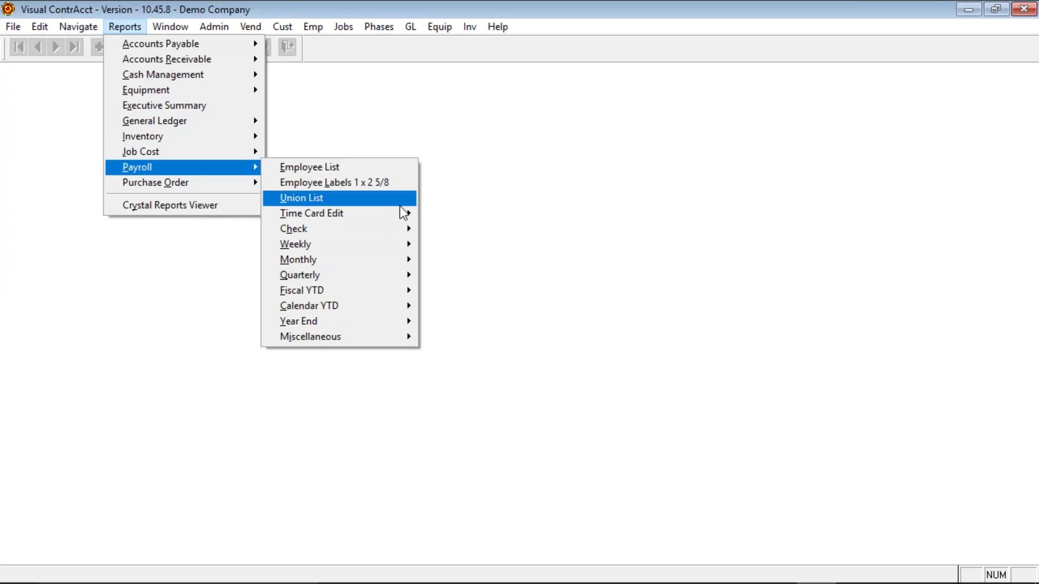
mouse_move(406, 216)
left_click(449, 213)
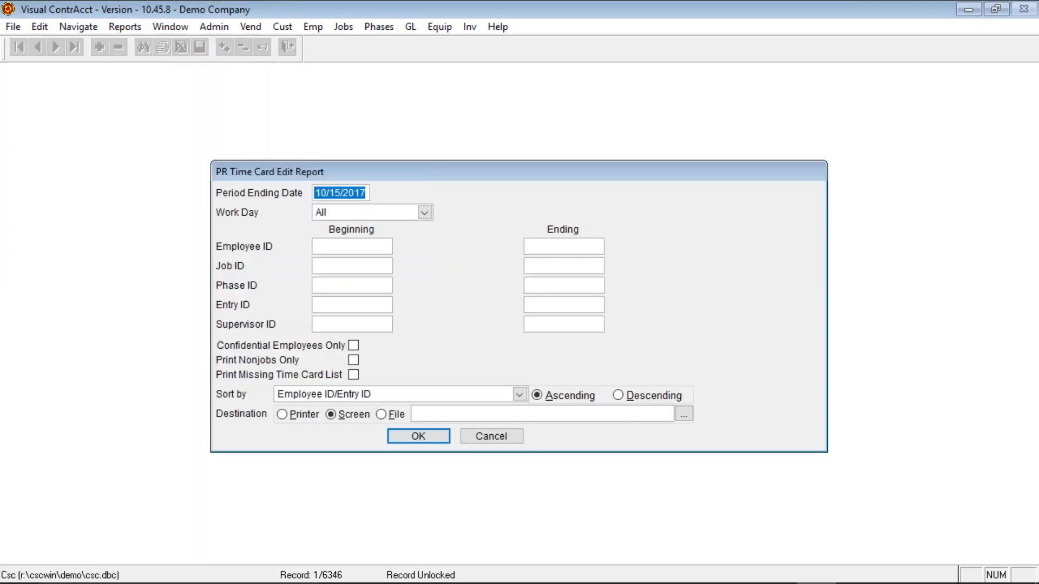
left_click(405, 437)
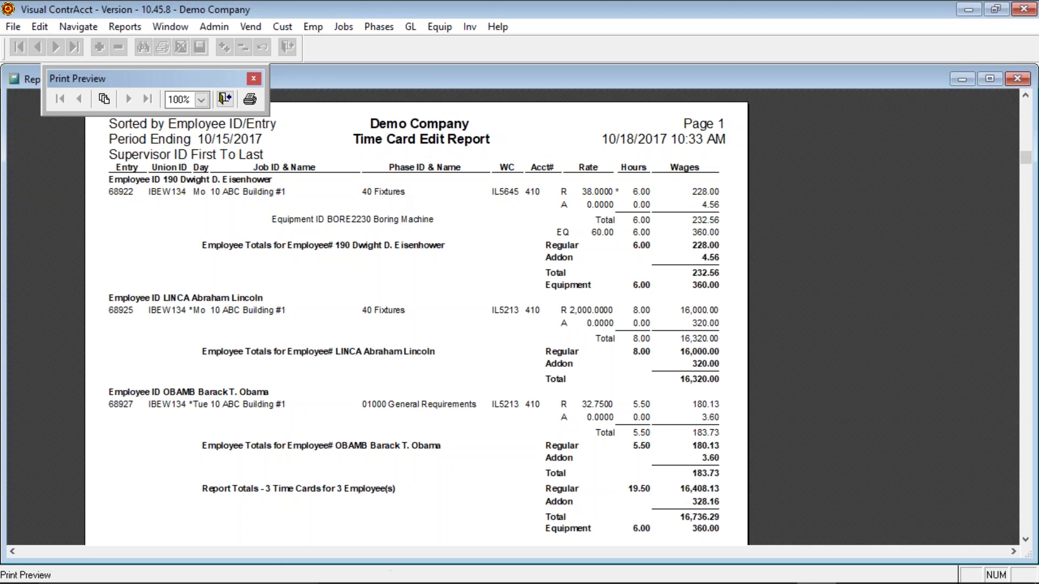
left_click(225, 99)
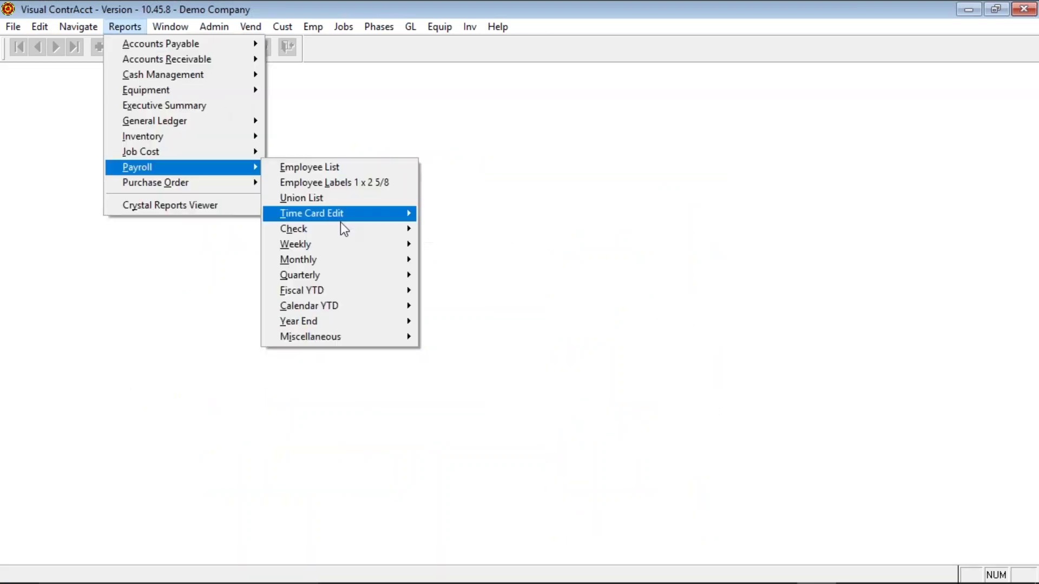
Step: Preview the payroll Precheck Register on screen for pay period 10/15/2017, examine each employee's wages, deductions and net pay, and close it
mouse_move(343, 228)
left_click(444, 229)
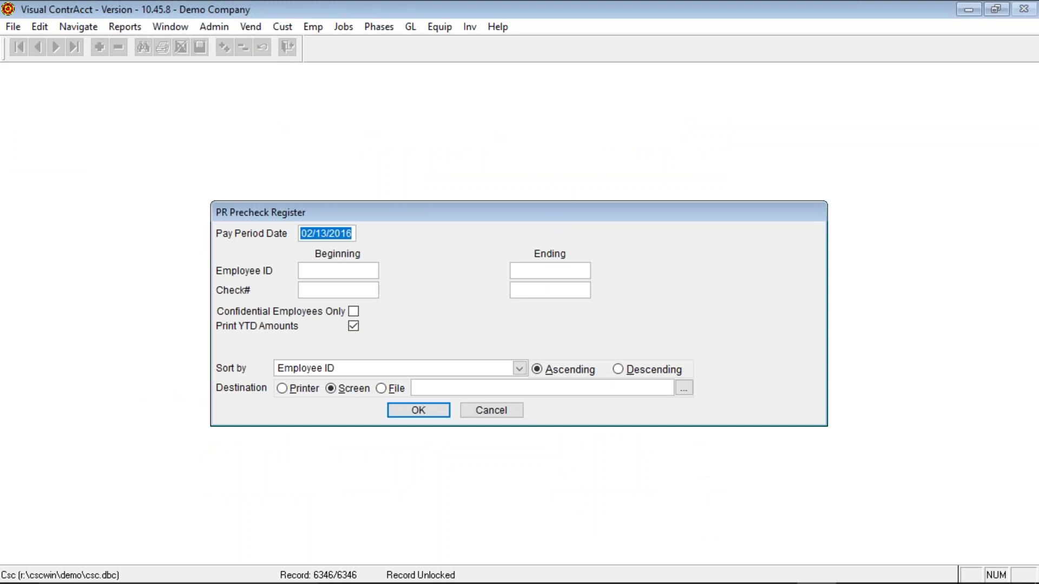
type("10/15/2017")
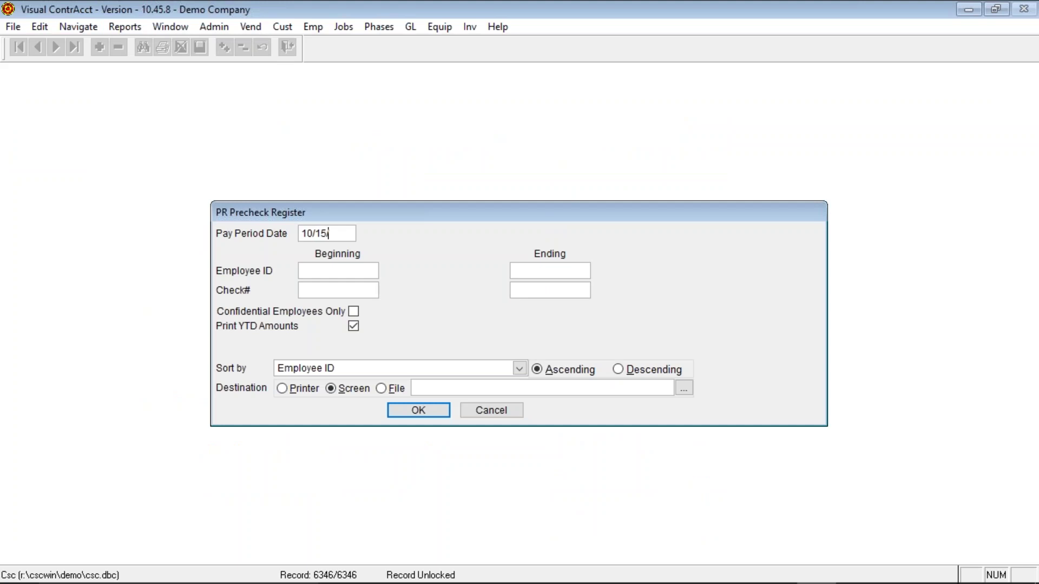
key("Tab")
left_click(427, 409)
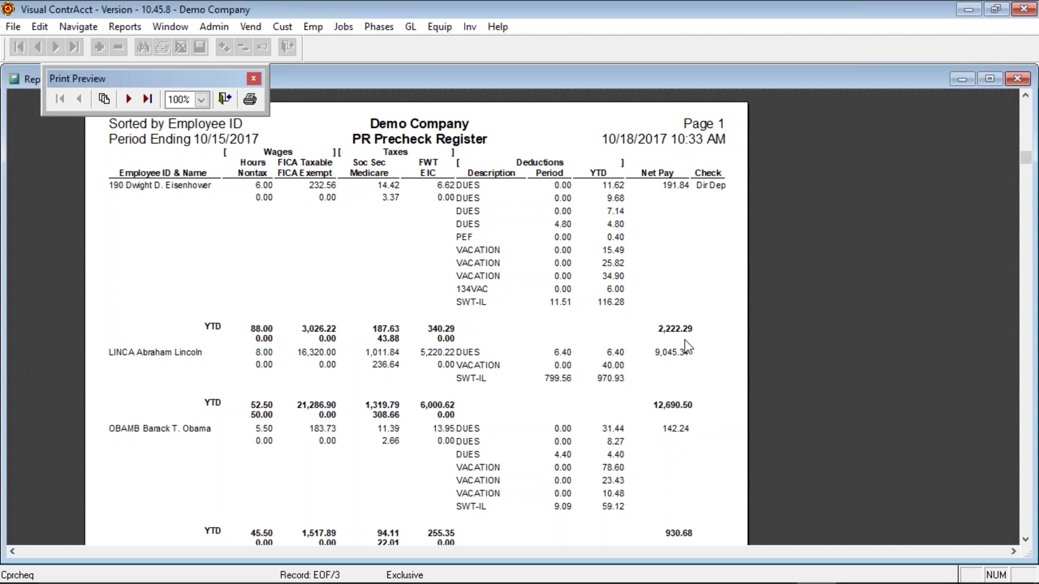
scroll(721, 439, "down", 2)
scroll(720, 438, "down", 3)
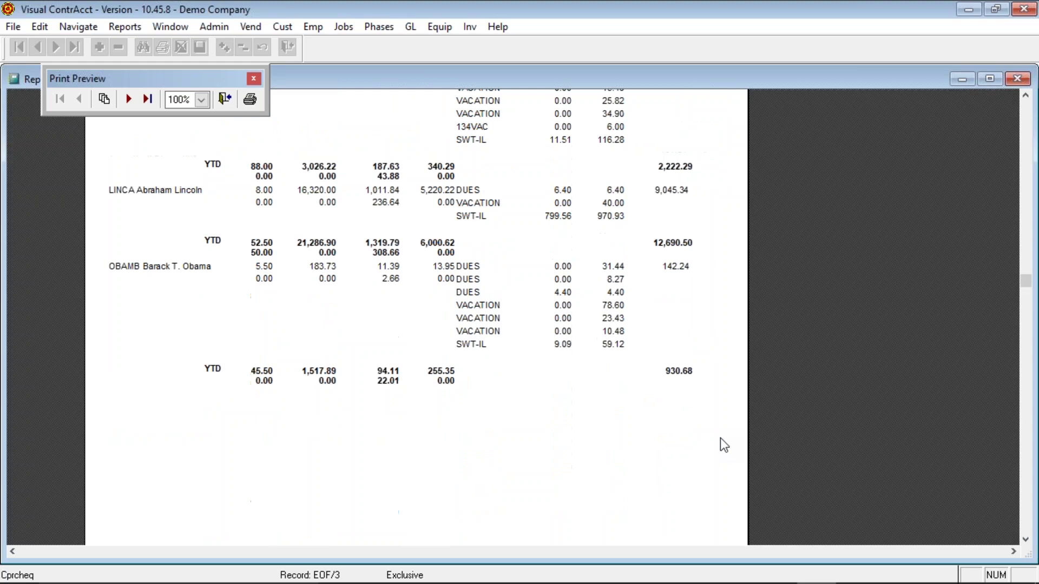
scroll(720, 438, "up", 4)
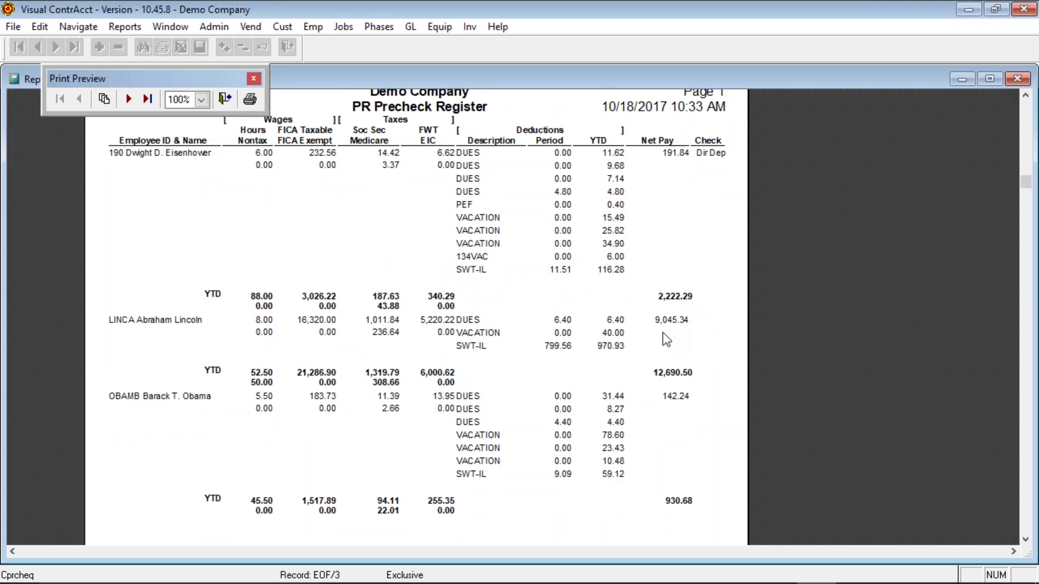
left_click(228, 101)
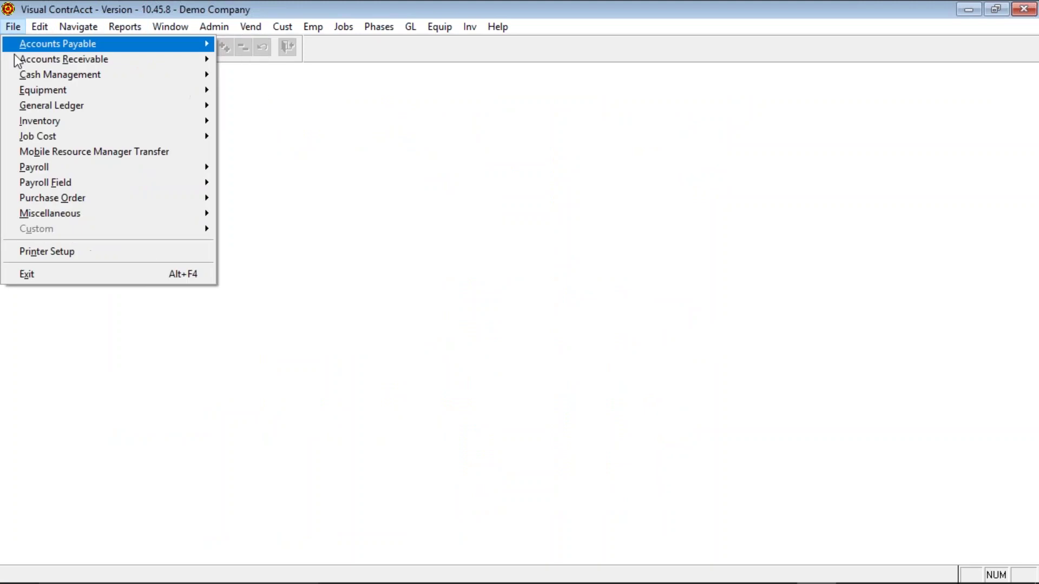
Step: Open the time cards for pay period 10/15/2017, find employee LINCA's card to examine its hours and rate, and close the time cards
mouse_move(127, 170)
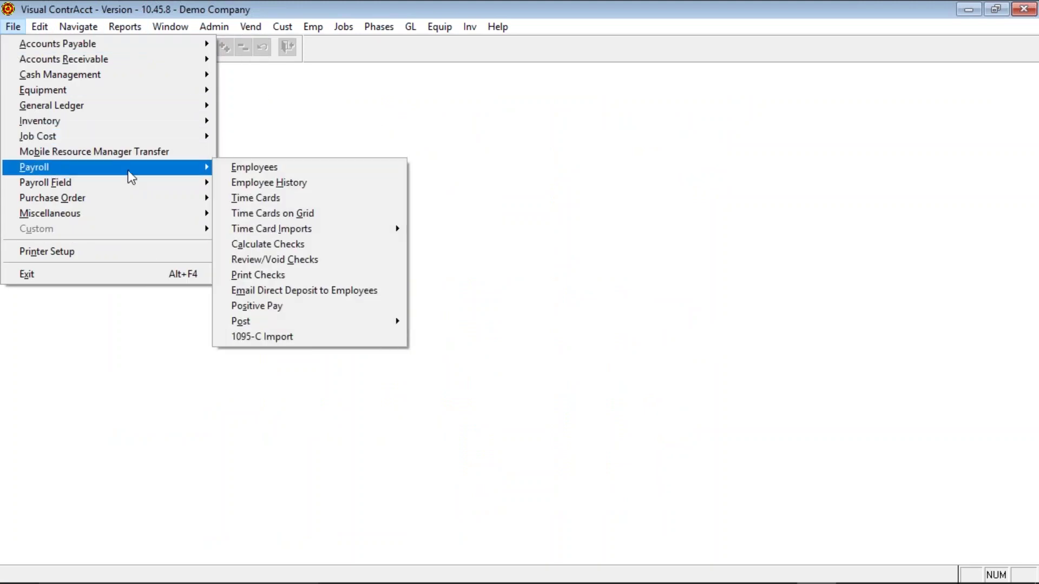
left_click(265, 198)
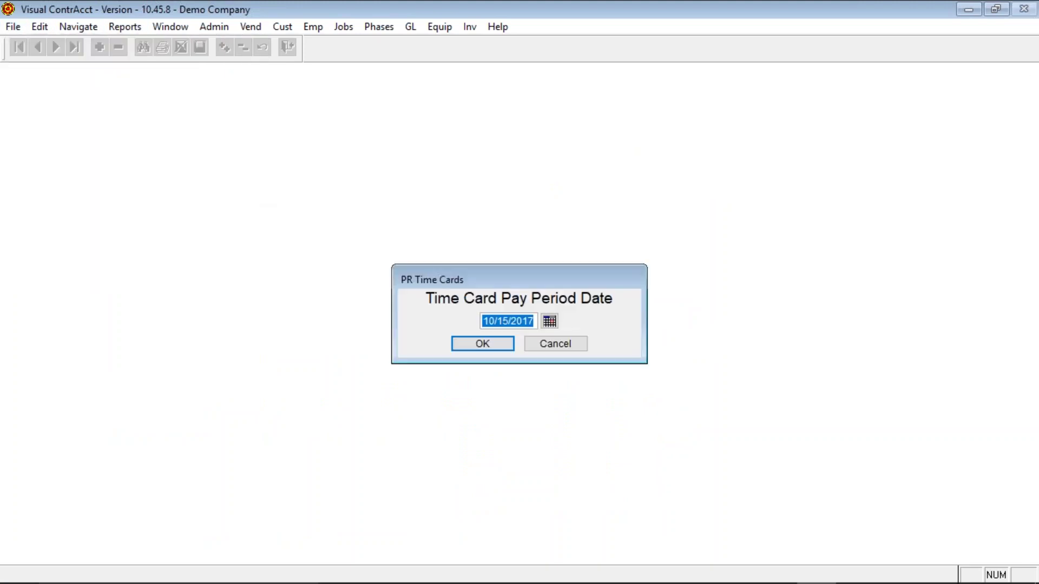
left_click(488, 348)
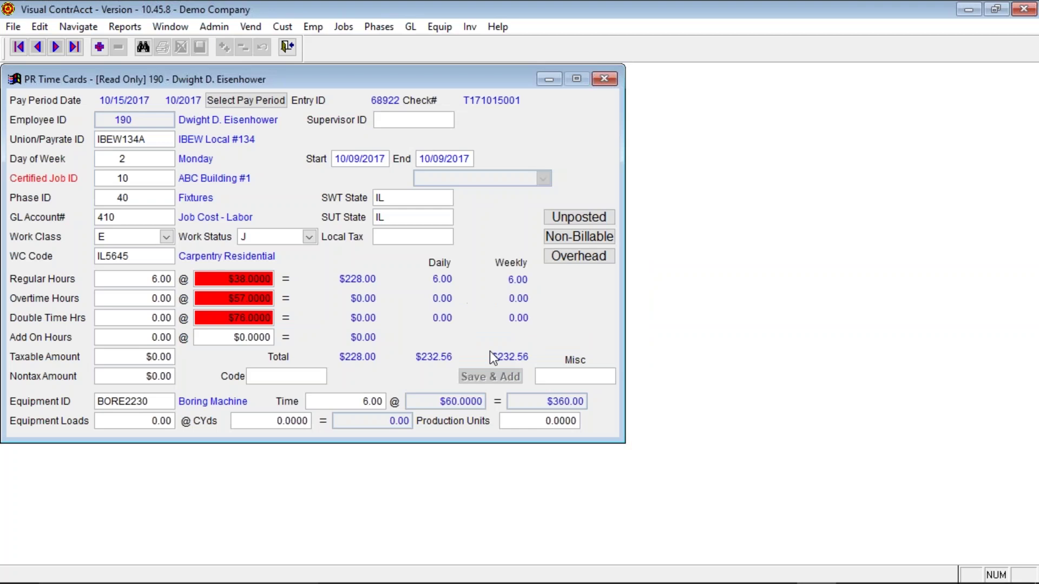
key("ctrl+f")
key("Down")
key("Return")
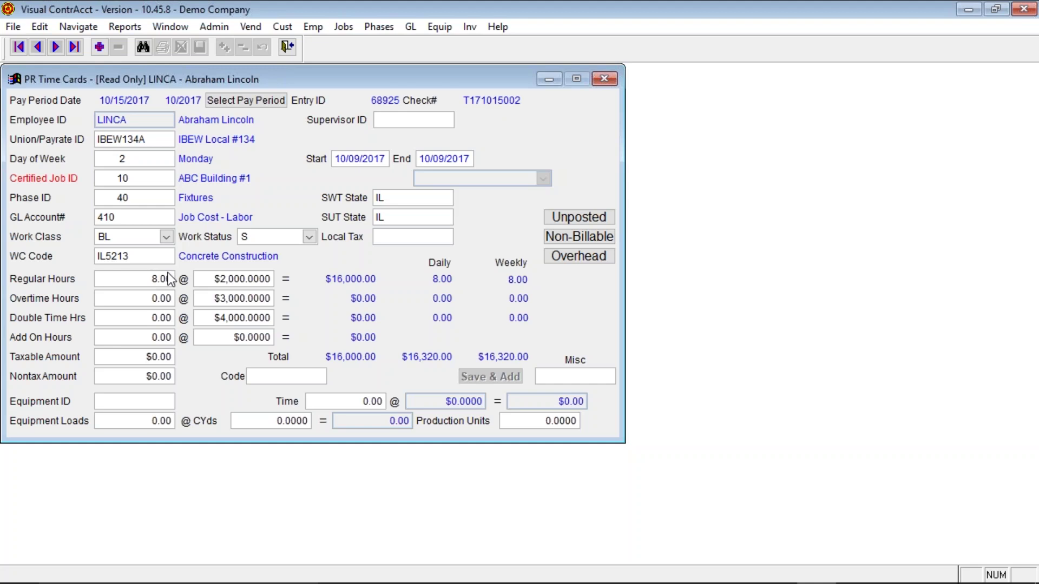
left_click(287, 47)
Step: Find the LINCA check in the check review for pay period 10/15/2017, delete it, and close the review
left_click(297, 257)
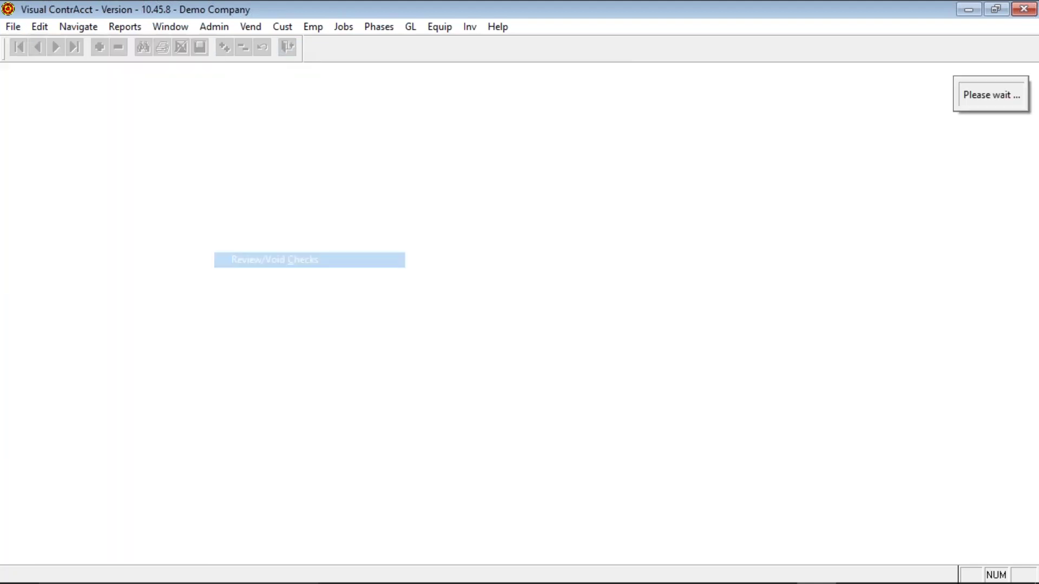
left_click(466, 345)
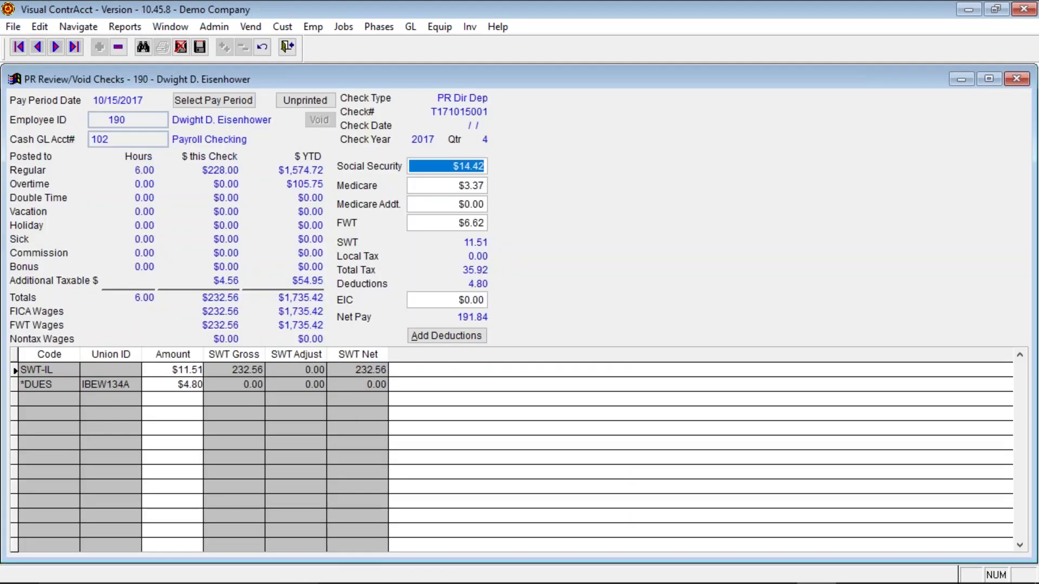
left_click(152, 46)
left_click(128, 129)
double_click(128, 129)
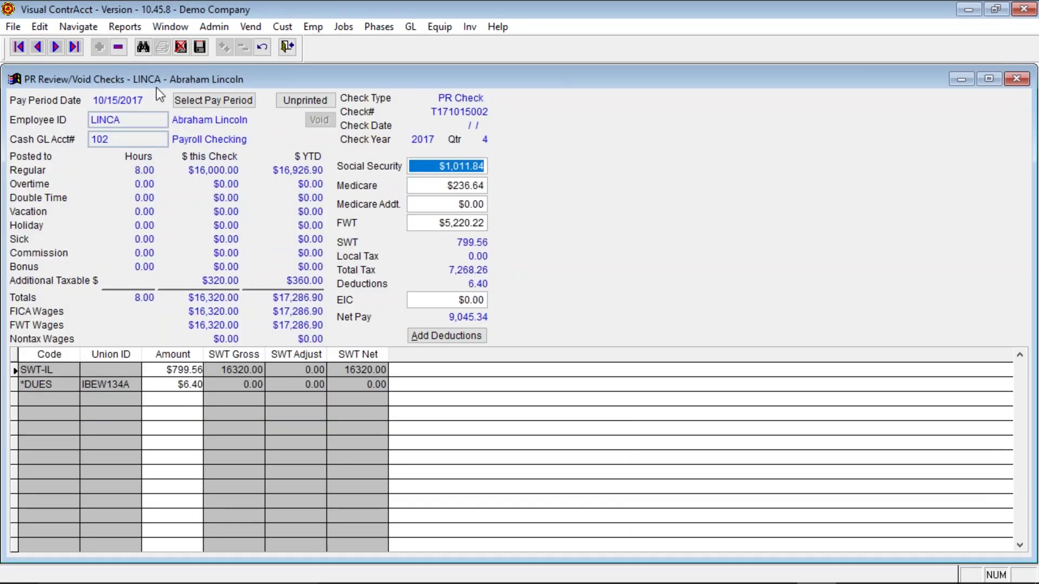
left_click(123, 51)
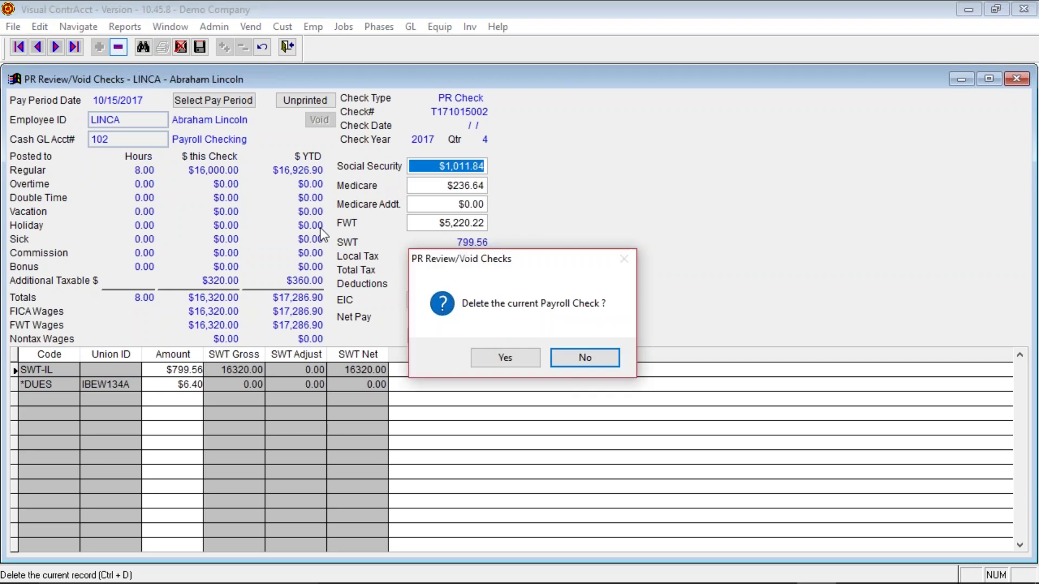
left_click(504, 358)
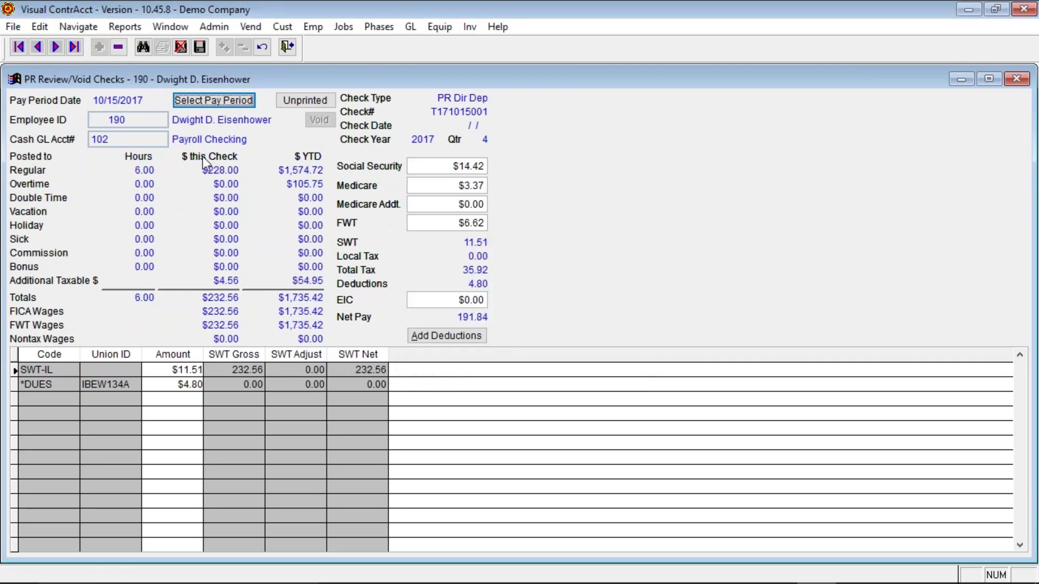
left_click(293, 52)
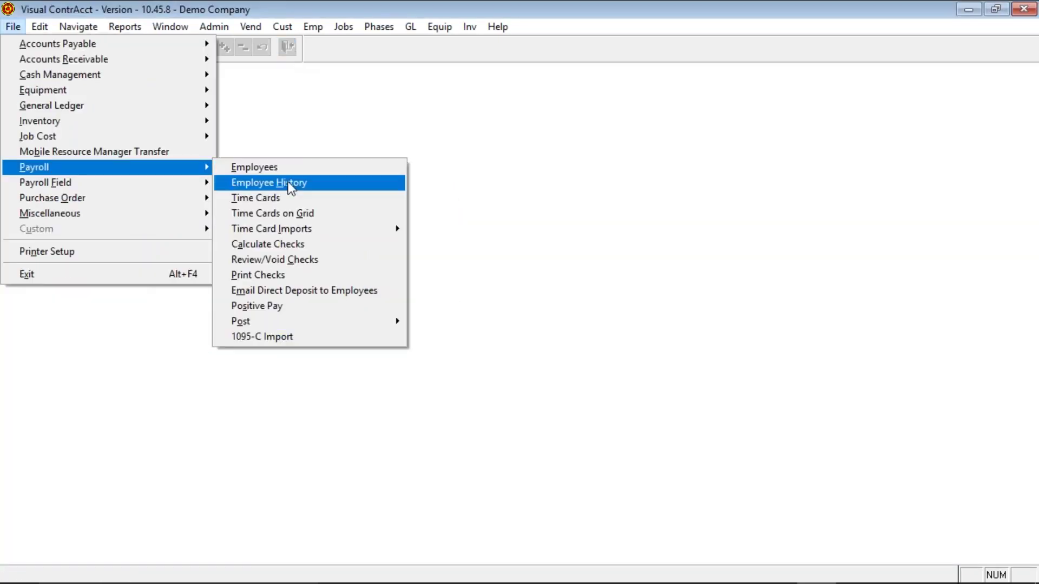
Step: Set the regular hours on LINCA's time card for pay period 10/15/2017 to 1.00, save the card, and close the time cards
left_click(283, 199)
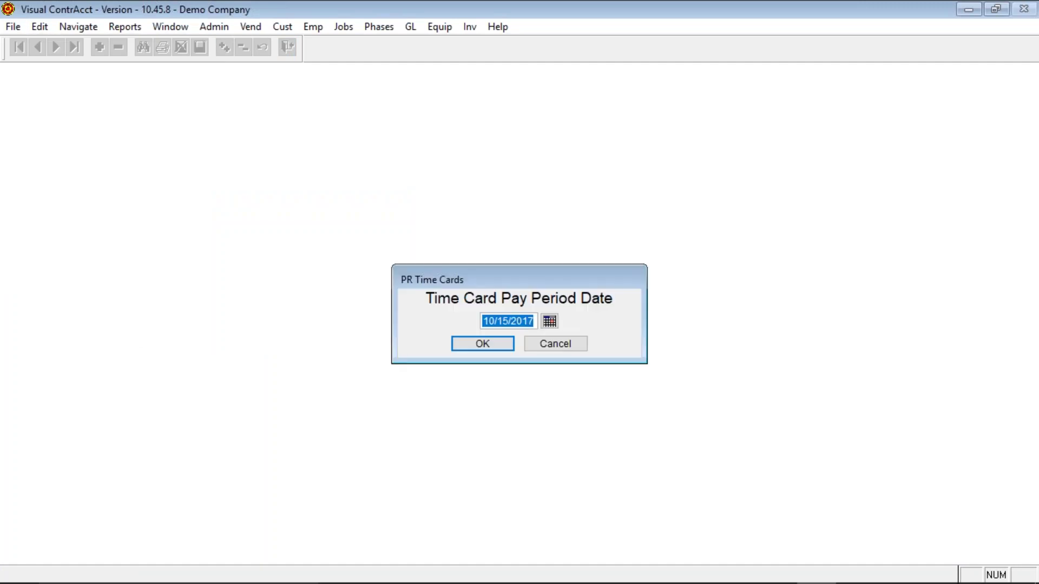
left_click(469, 346)
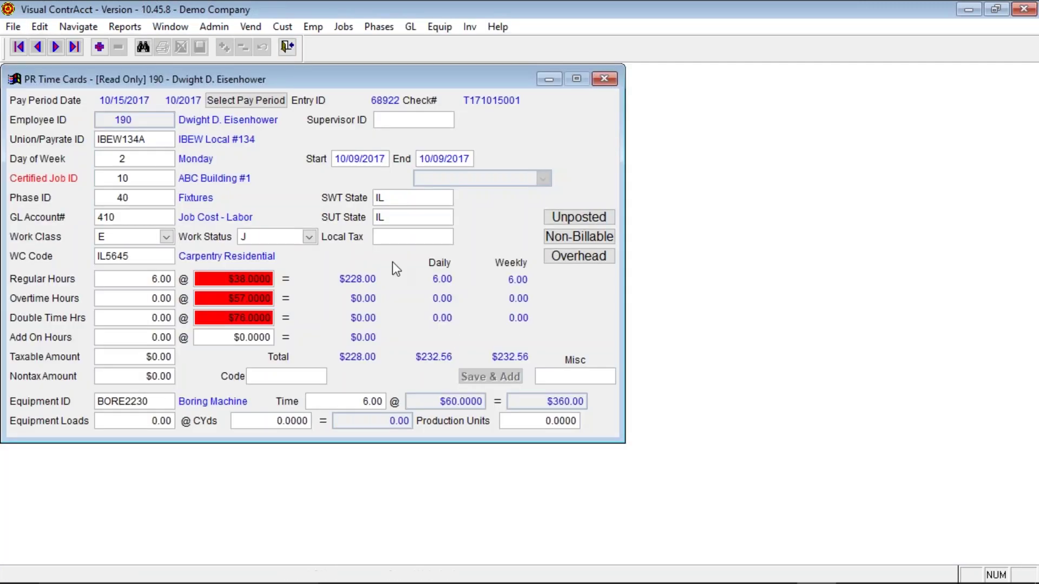
left_click(143, 47)
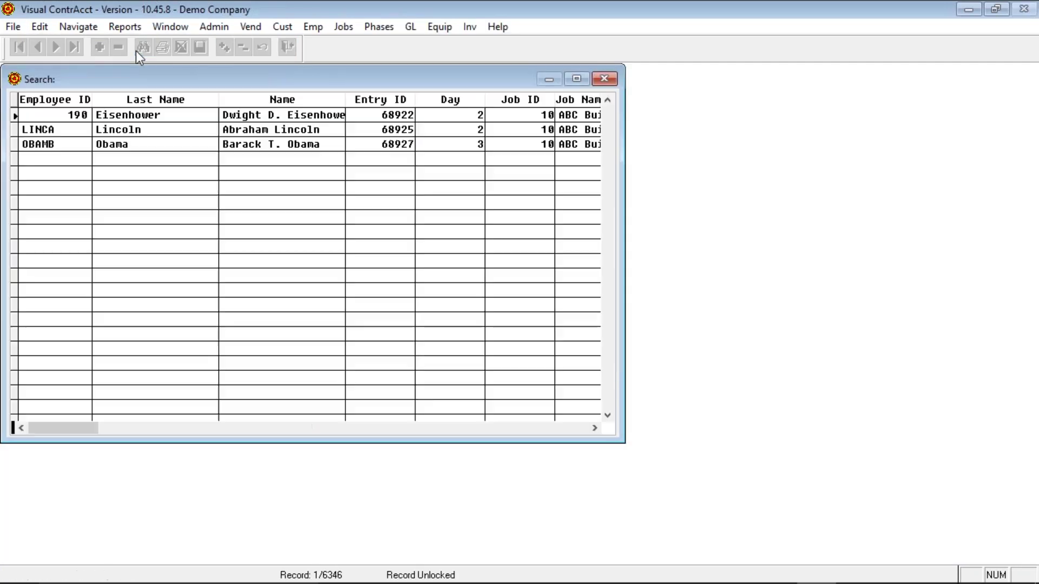
double_click(159, 130)
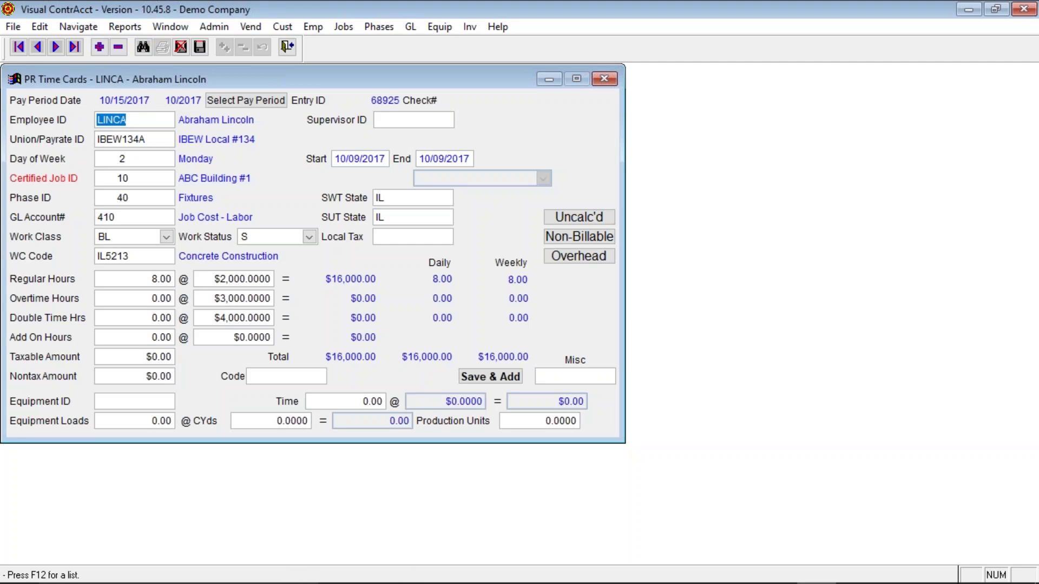
left_click(146, 279)
type("1 .")
key("Tab")
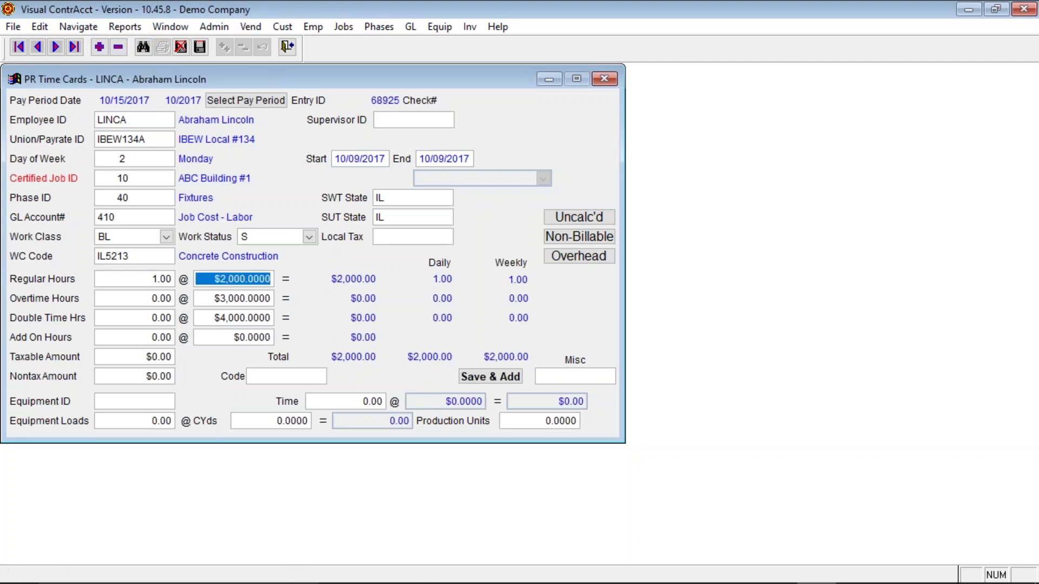
left_click(199, 50)
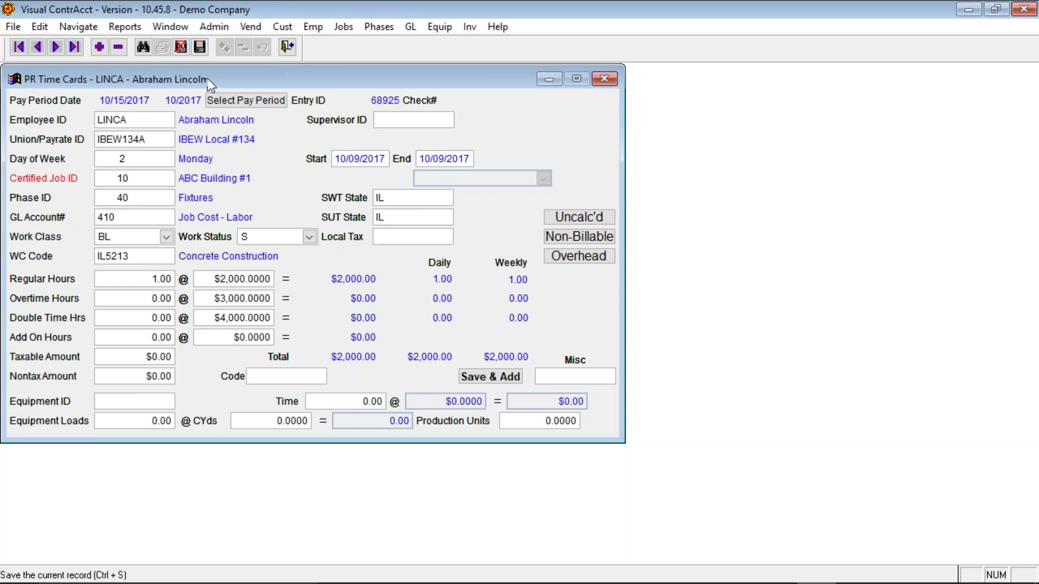
left_click(291, 45)
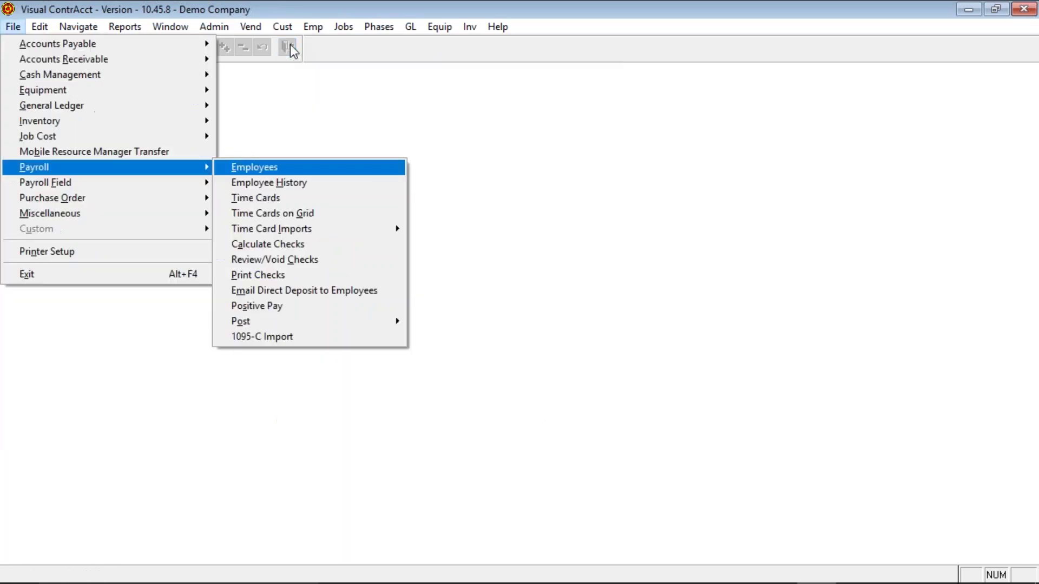
Step: Calculate checks for pay period 10/15/2017 with LINCA as both beginning and ending employee, and acknowledge the completion
left_click(307, 241)
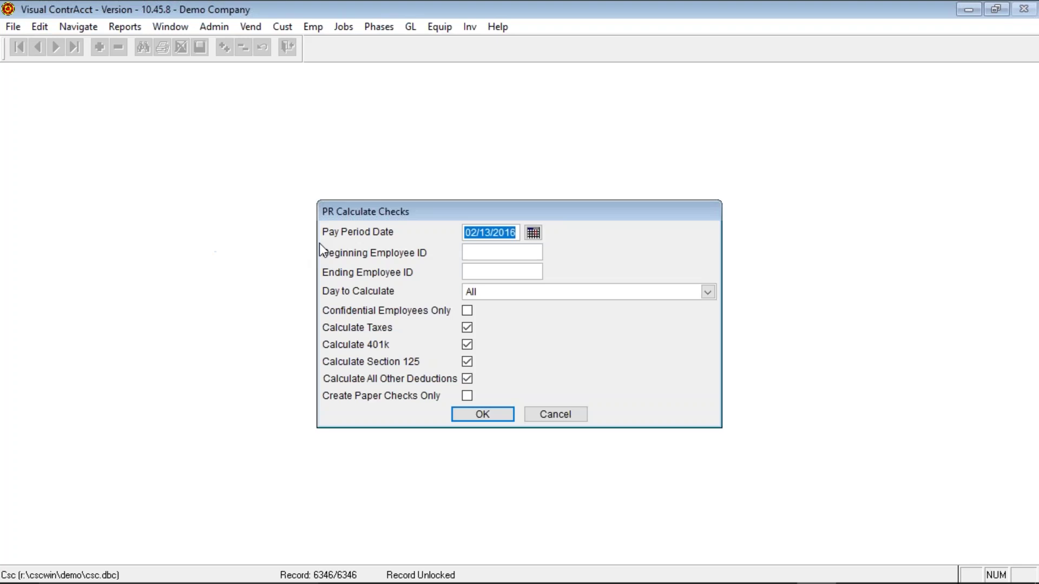
type("10152017")
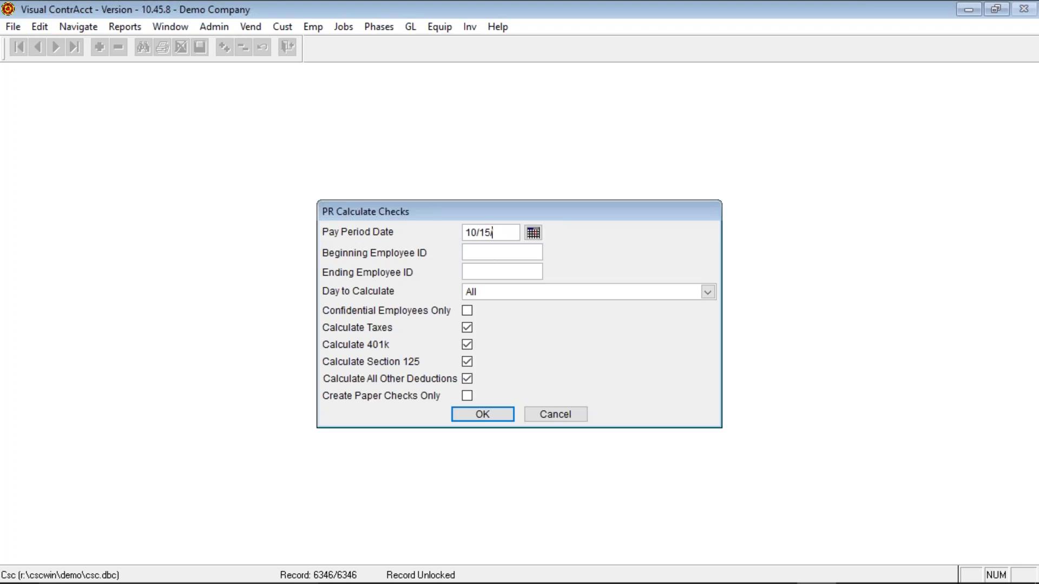
key("Tab")
type("JOHN")
key("F12")
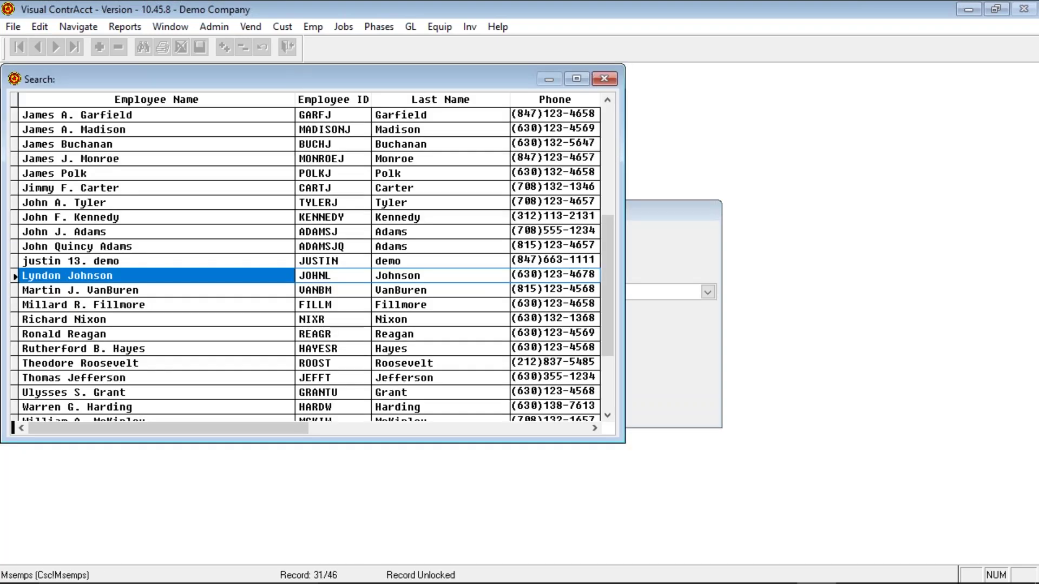
type("ab")
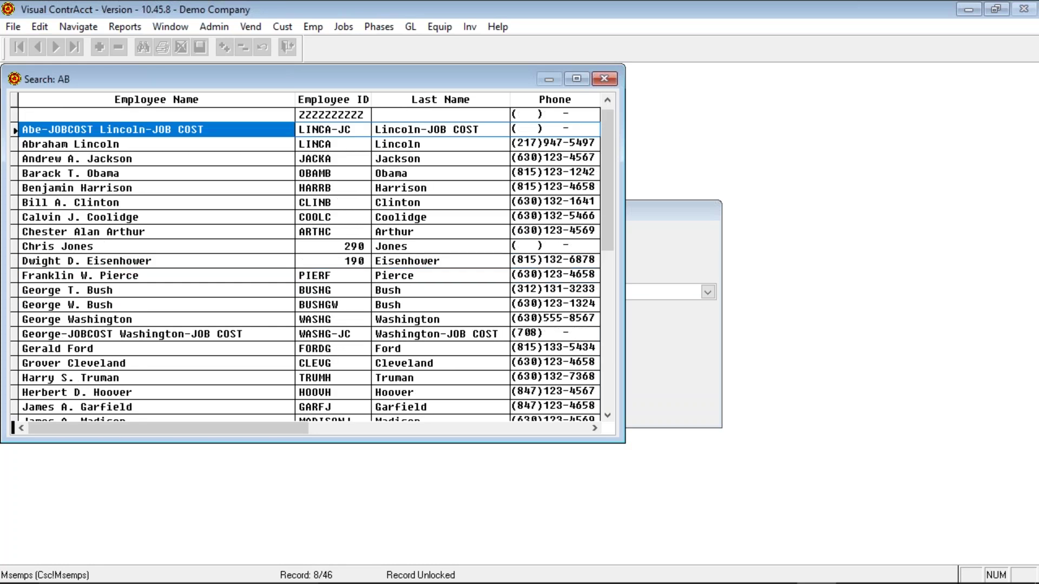
key("Down")
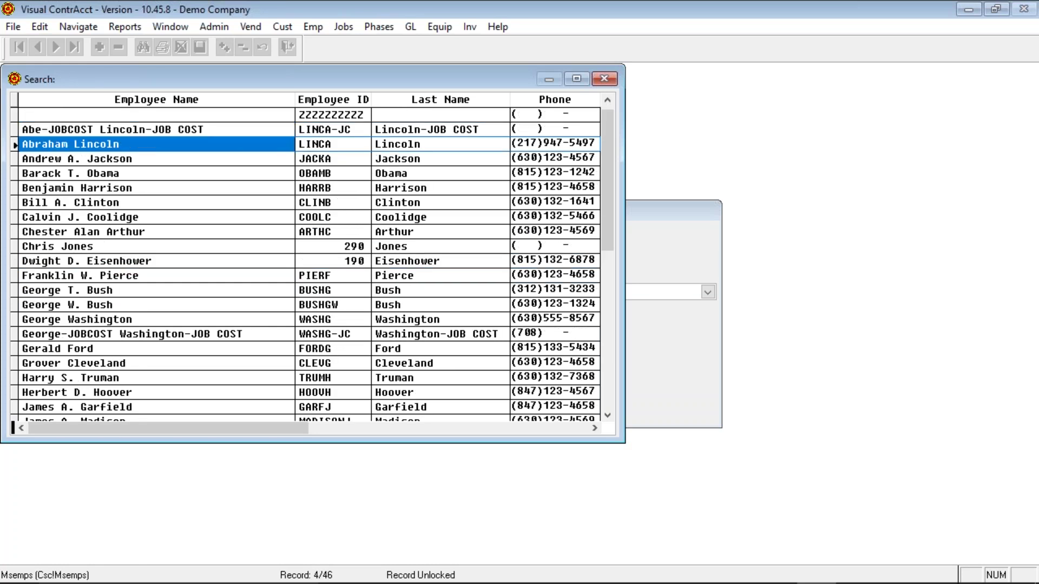
key("Return")
key("Tab")
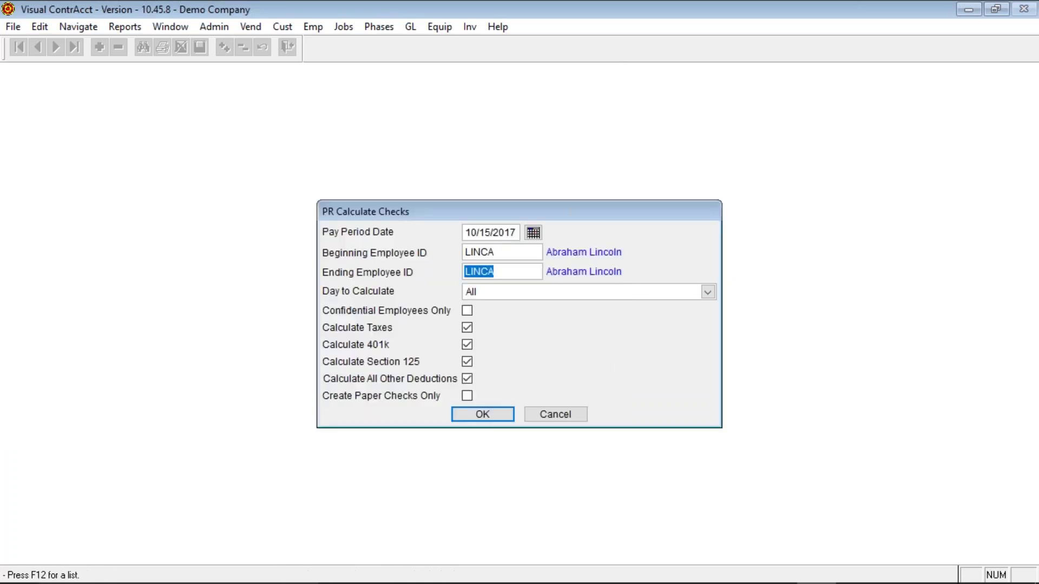
left_click(483, 414)
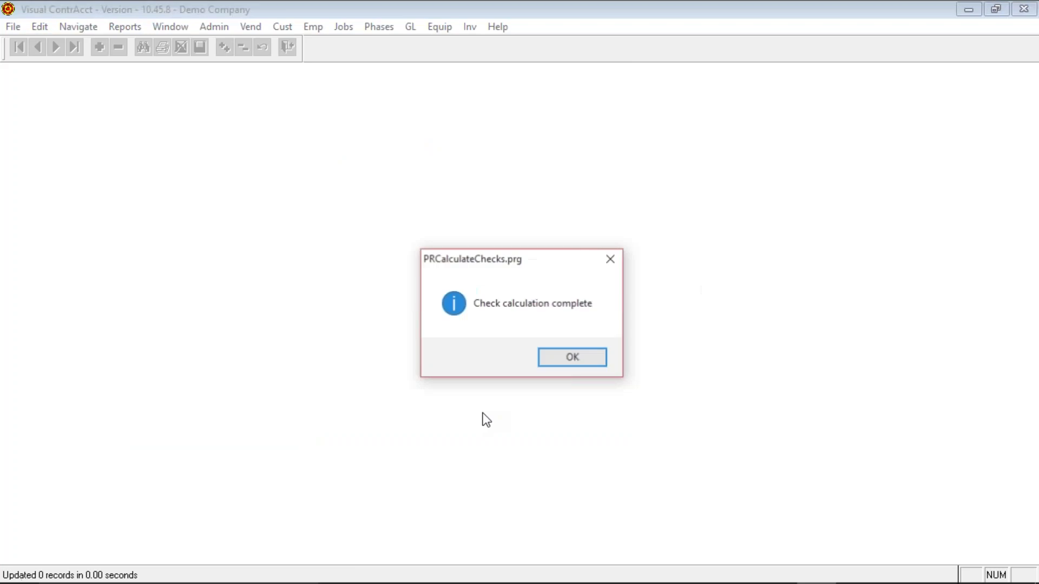
left_click(560, 359)
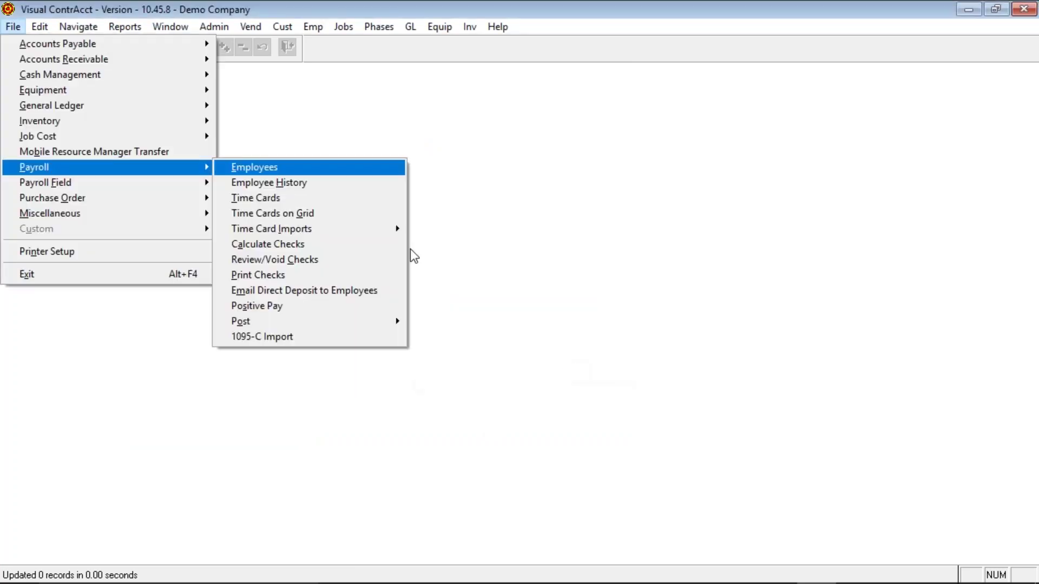
Step: Open the report options for the payroll Precheck Register
left_click(137, 28)
mouse_move(195, 168)
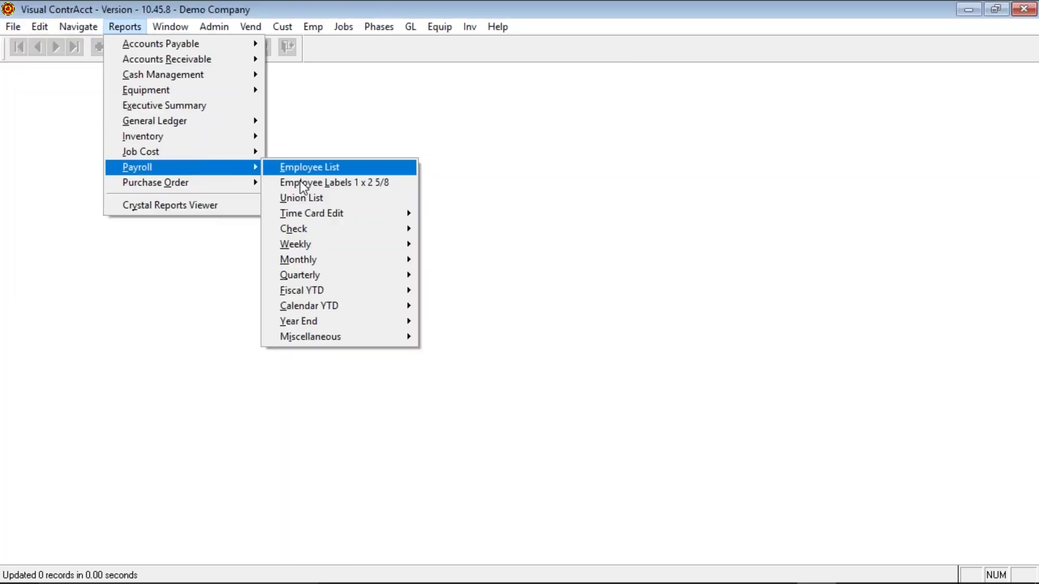
mouse_move(328, 231)
left_click(471, 229)
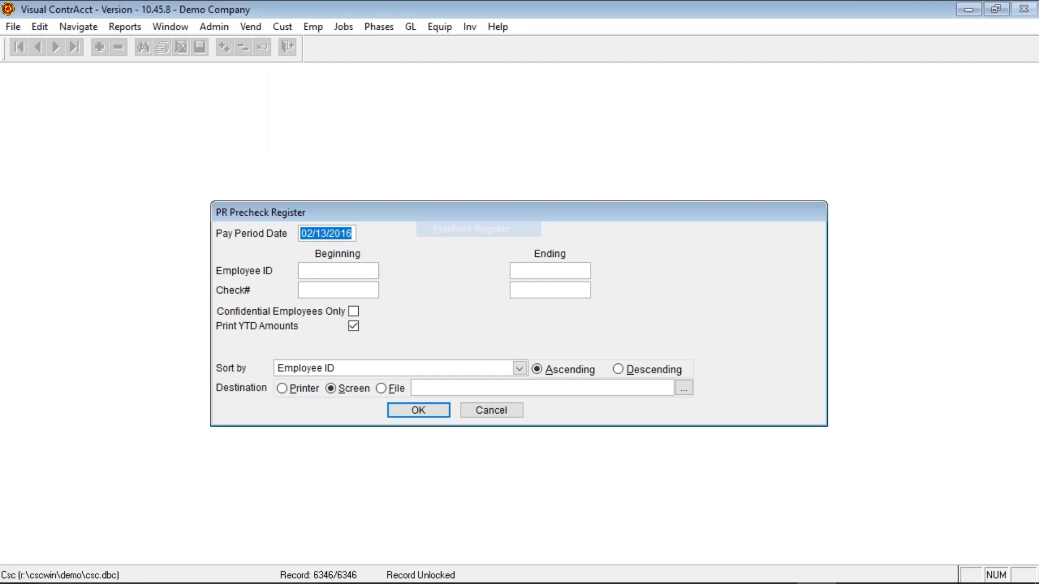
Step: Run the payroll precheck register on screen for pay period 10/15/2017 and review each employee's wages, deductions and net pay
left_click(424, 410)
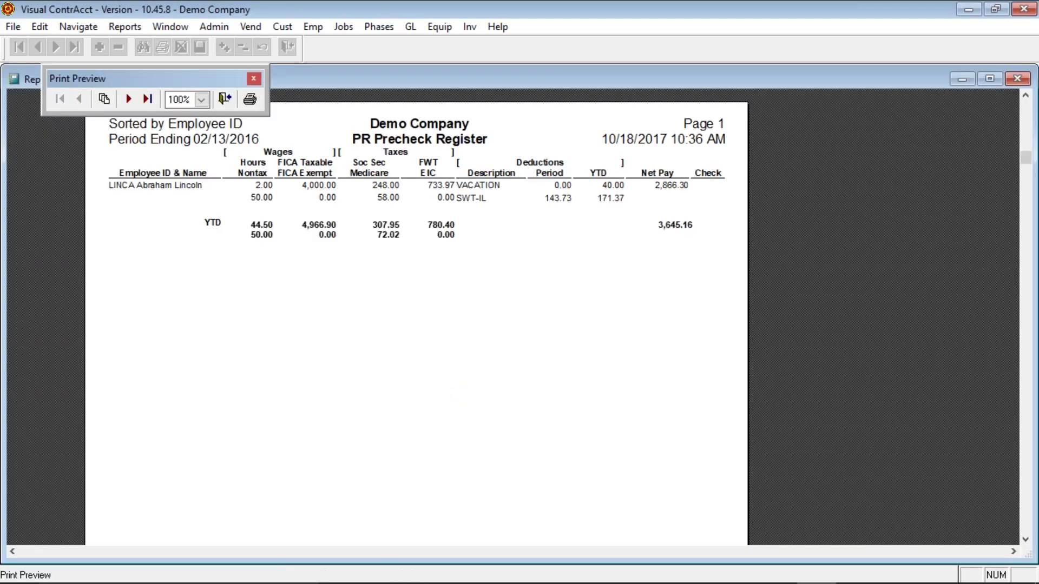
left_click(222, 105)
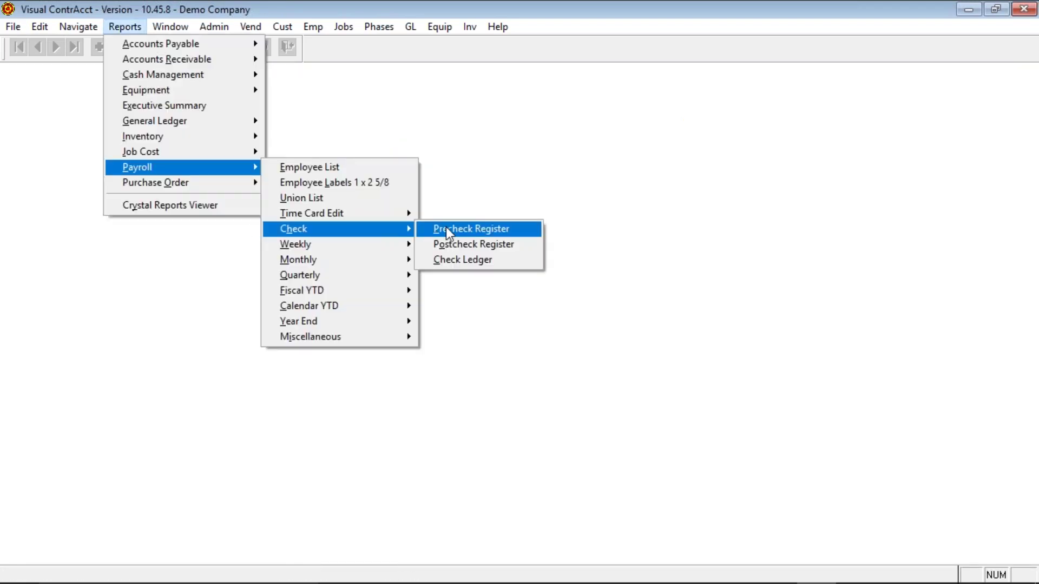
left_click(446, 227)
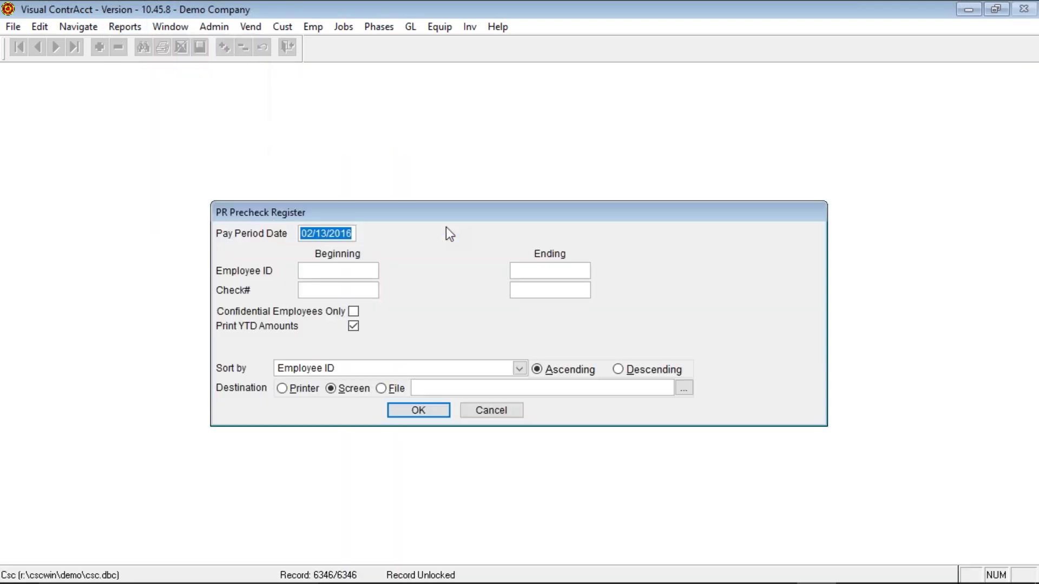
type("10/15/2017")
key("Tab")
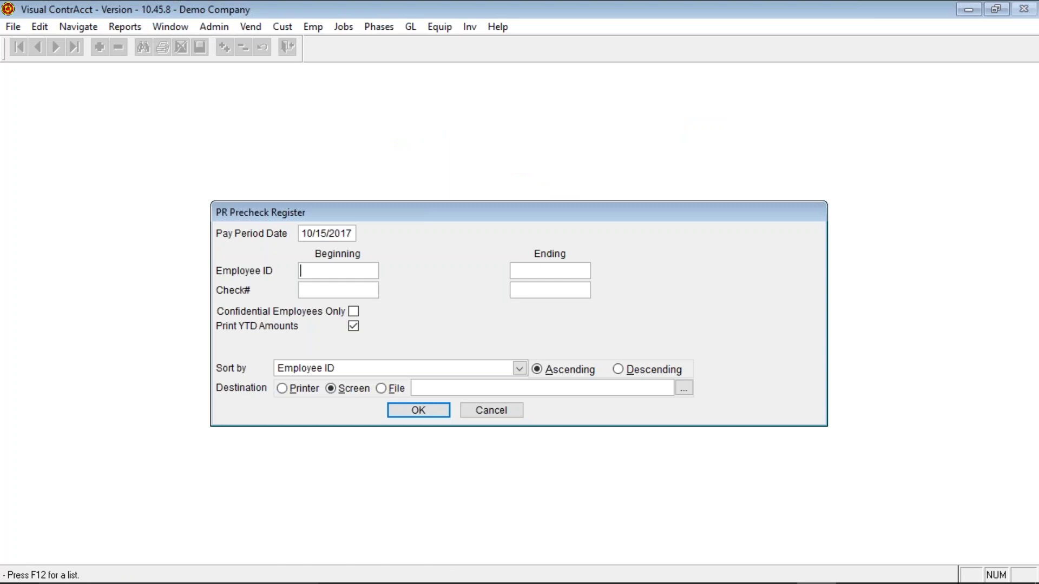
left_click(430, 410)
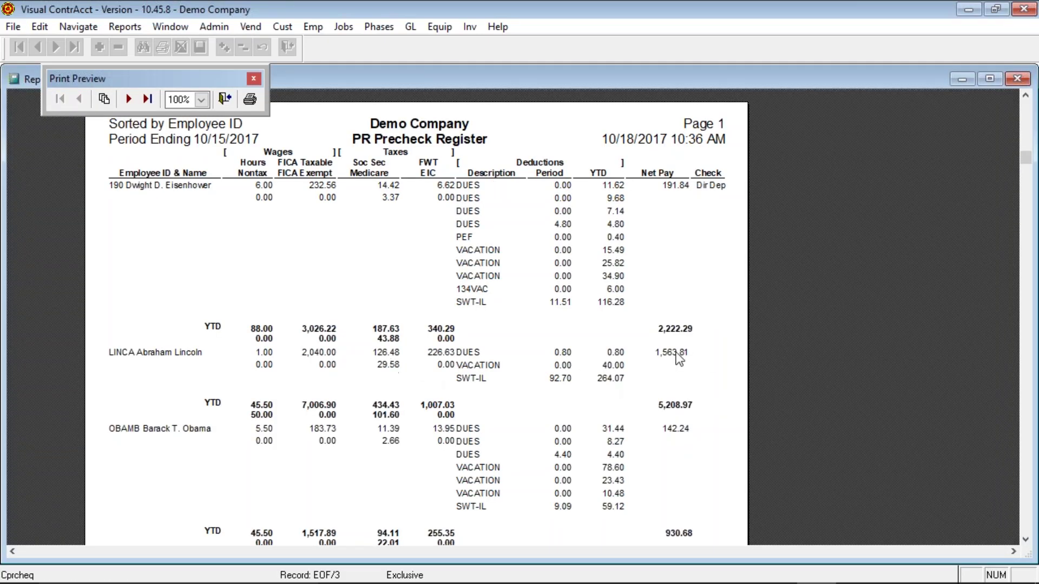
scroll(661, 440, "down", 4)
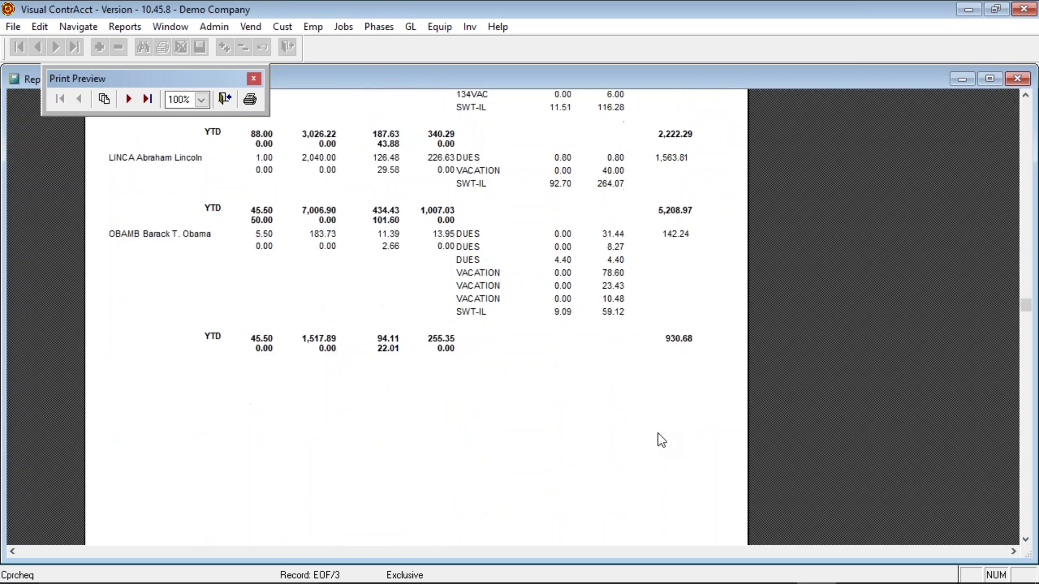
scroll(661, 439, "up", 3)
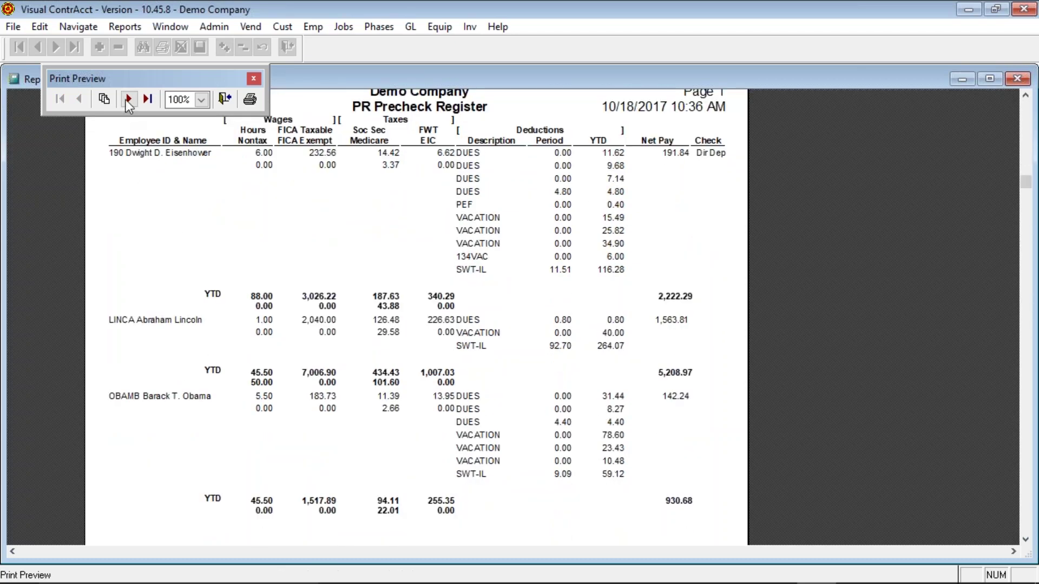
left_click(226, 100)
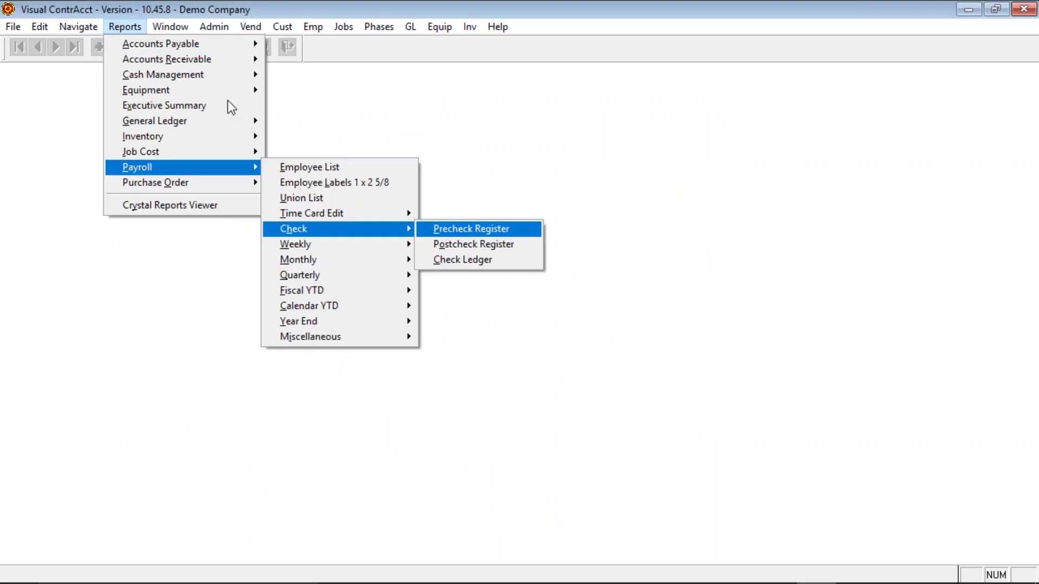
Step: Start payroll check printing with the pay period date set to 10/15/2017
left_click(13, 27)
mouse_move(46, 167)
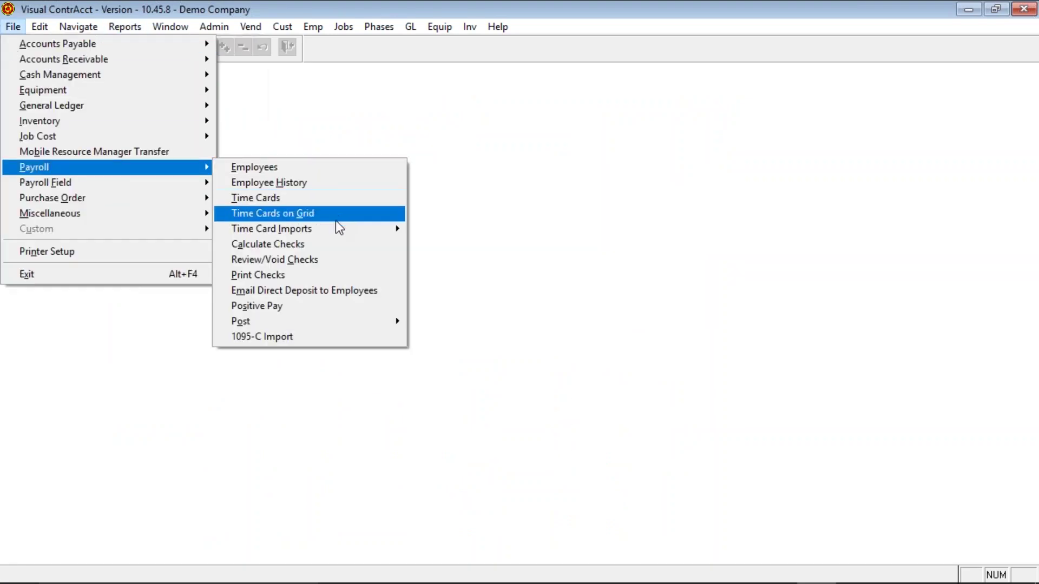
left_click(319, 274)
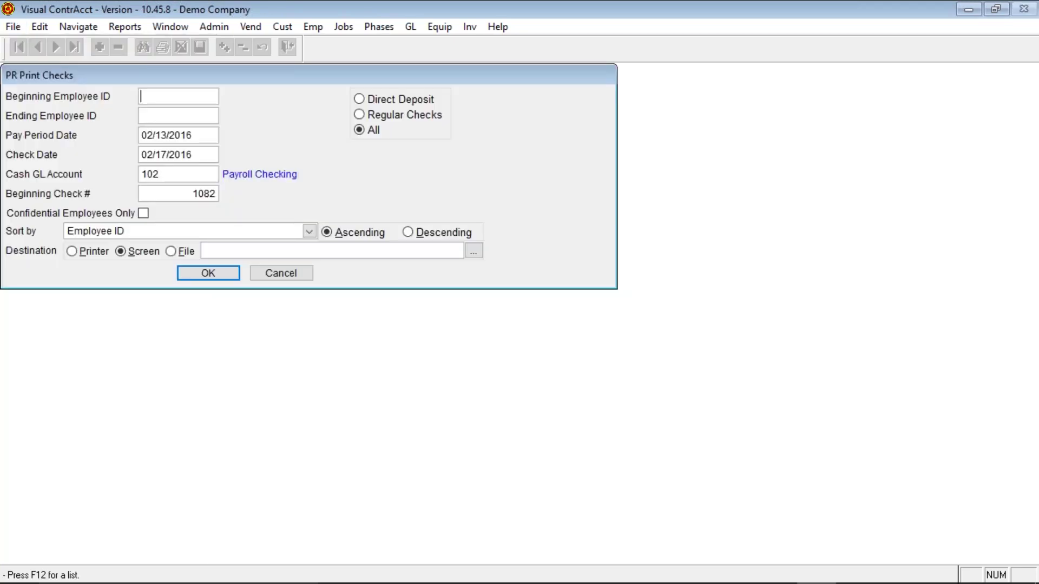
left_click(193, 135)
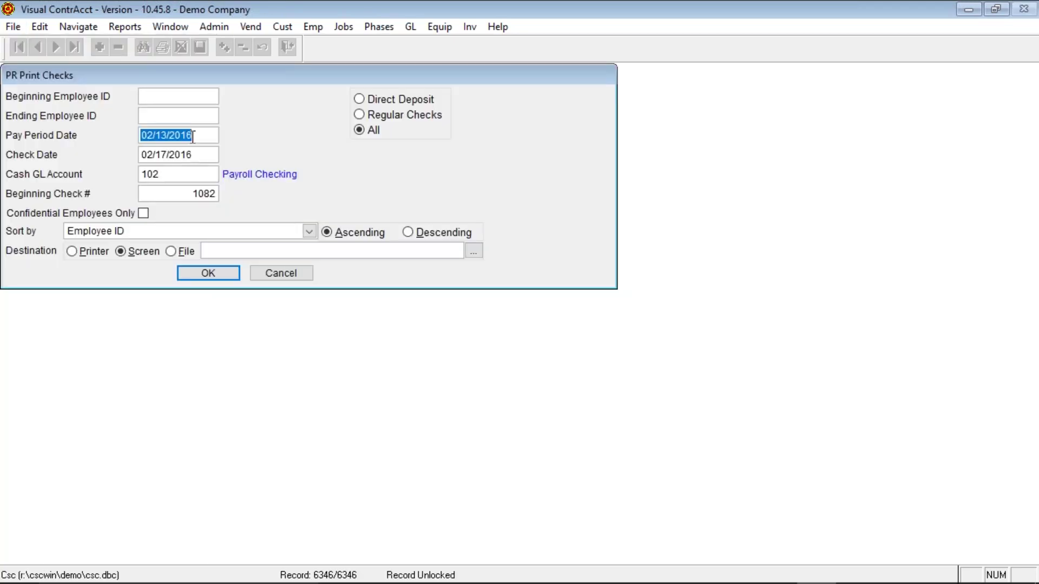
type("10/15/2017")
key("Tab")
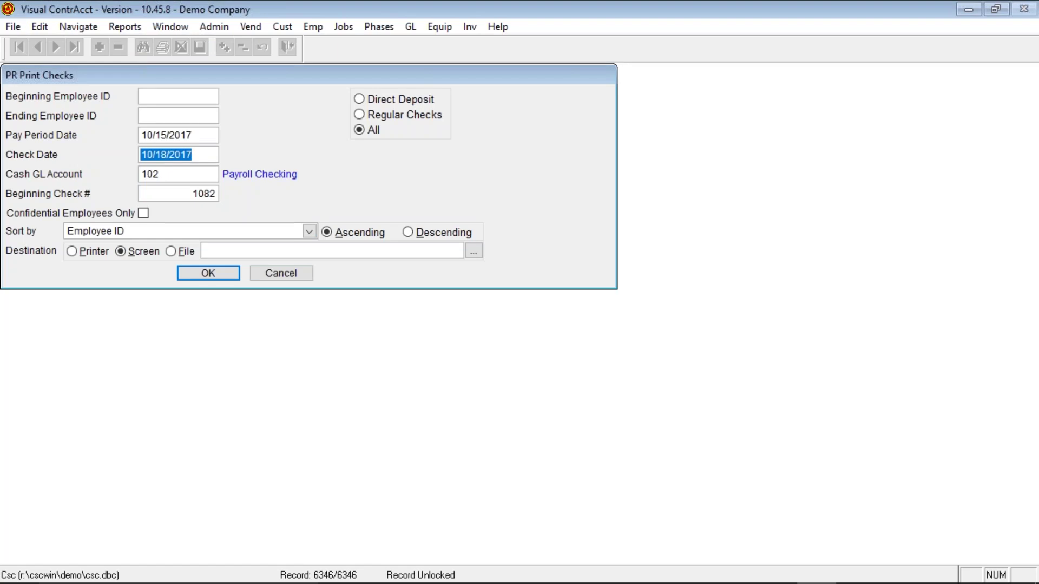
left_click(204, 174)
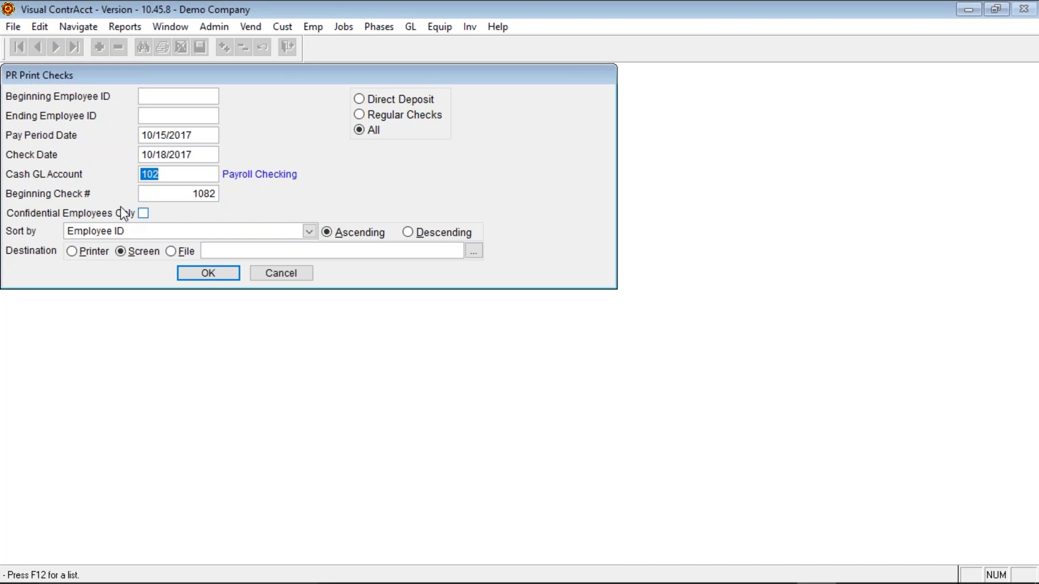
left_click(179, 193)
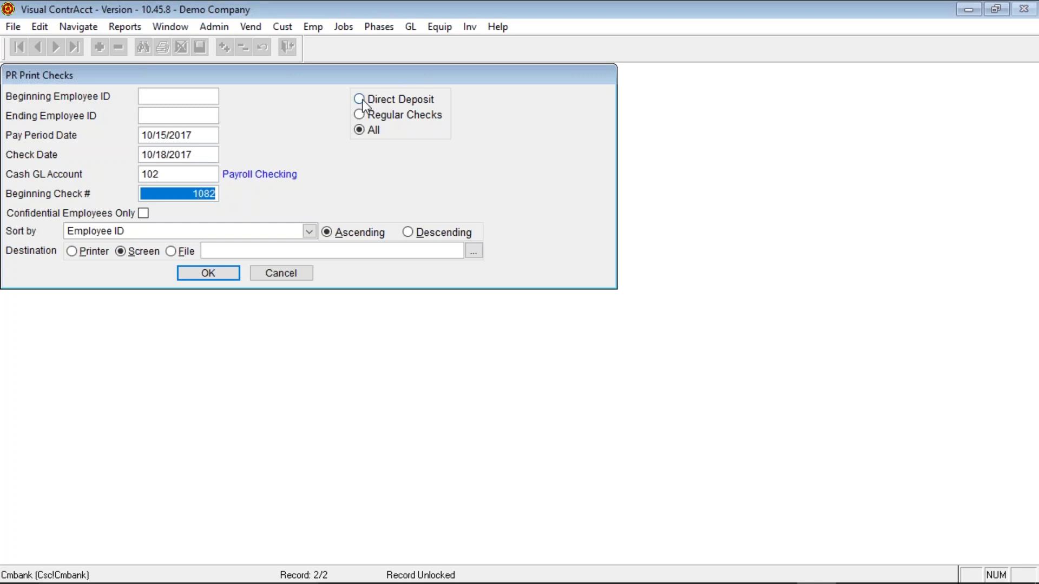
left_click(360, 115)
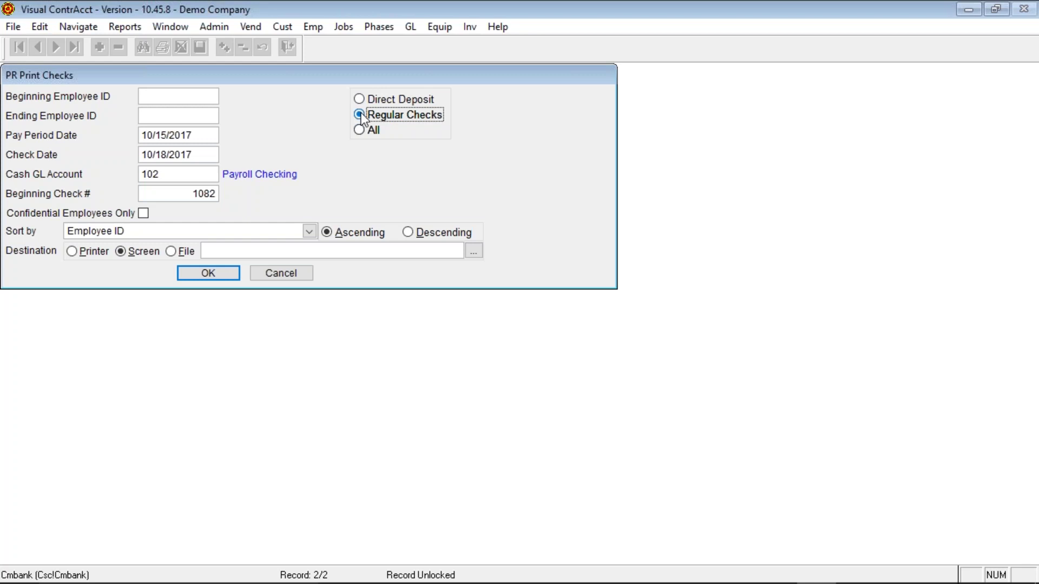
left_click(183, 193)
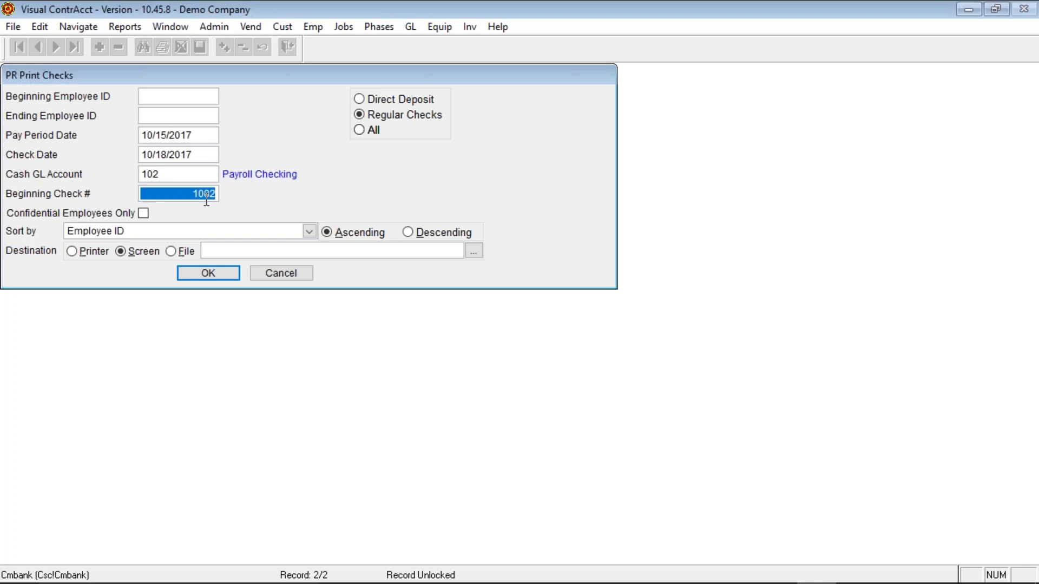
Step: Limit the print run to direct deposits, set the beginning check number to 201710001, and preview the stubs on screen
left_click(361, 98)
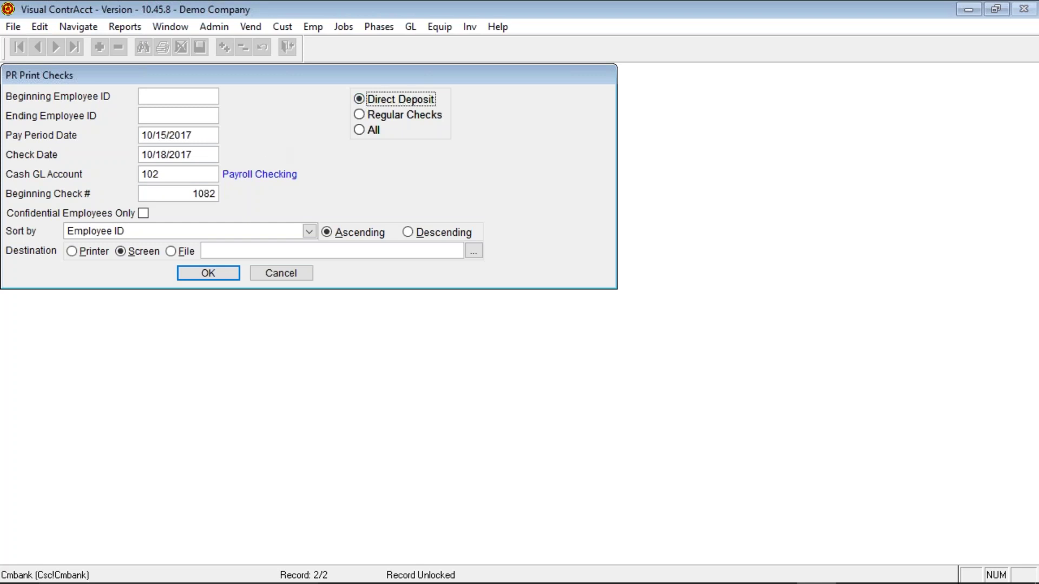
left_click(176, 196)
type("2017")
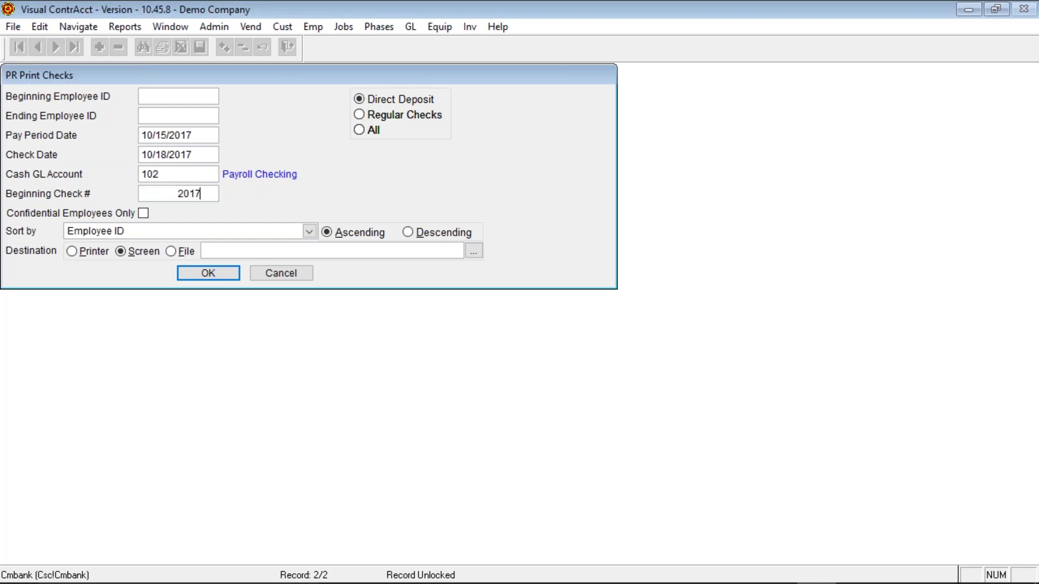
type("10001")
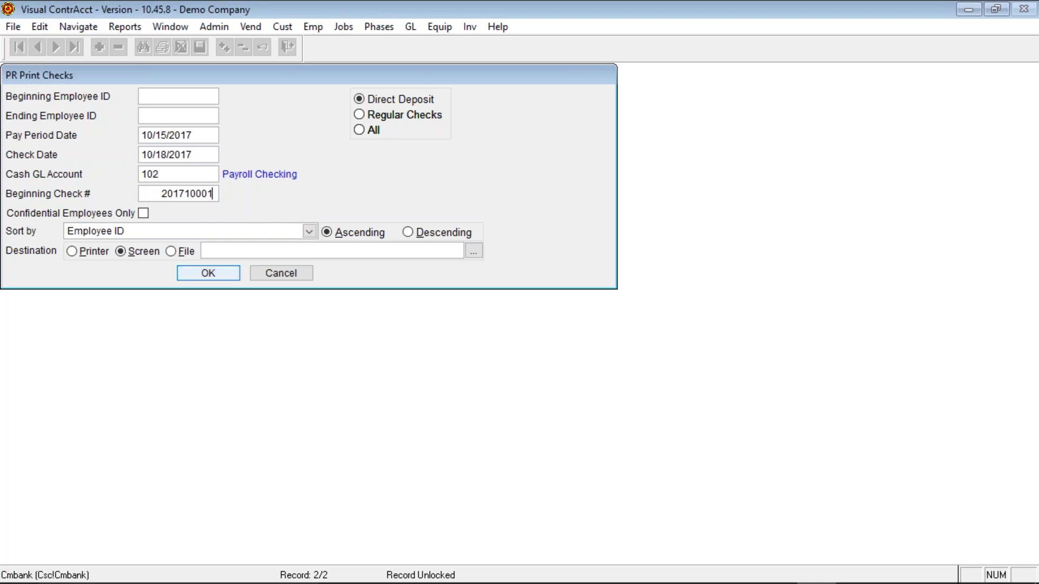
left_click(226, 272)
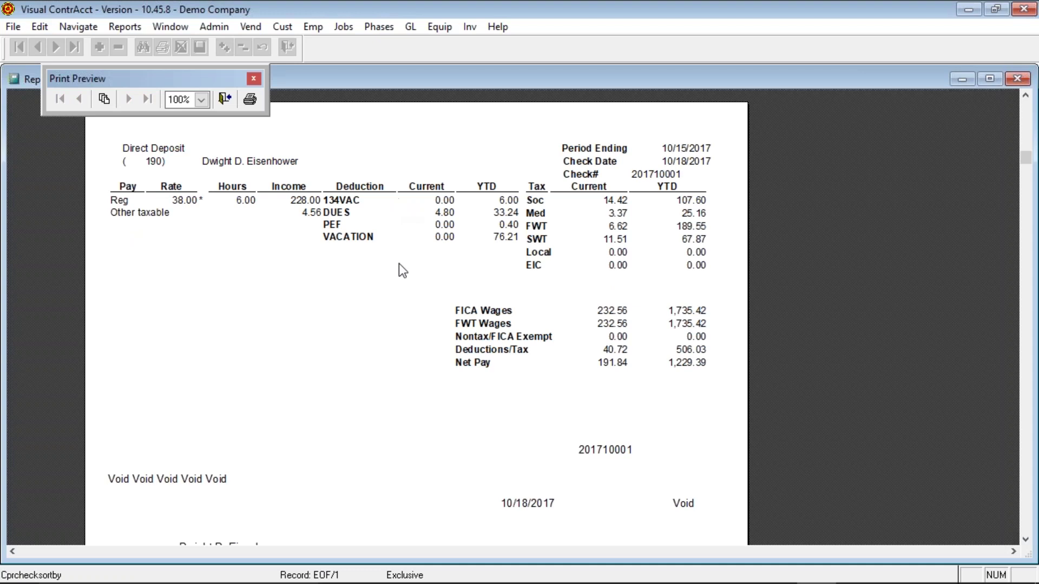
Step: Review the direct deposit stub from top to bottom and confirm that the checks printed correctly
scroll(437, 358, "down", 2)
scroll(437, 358, "up", 4)
scroll(437, 358, "down", 3)
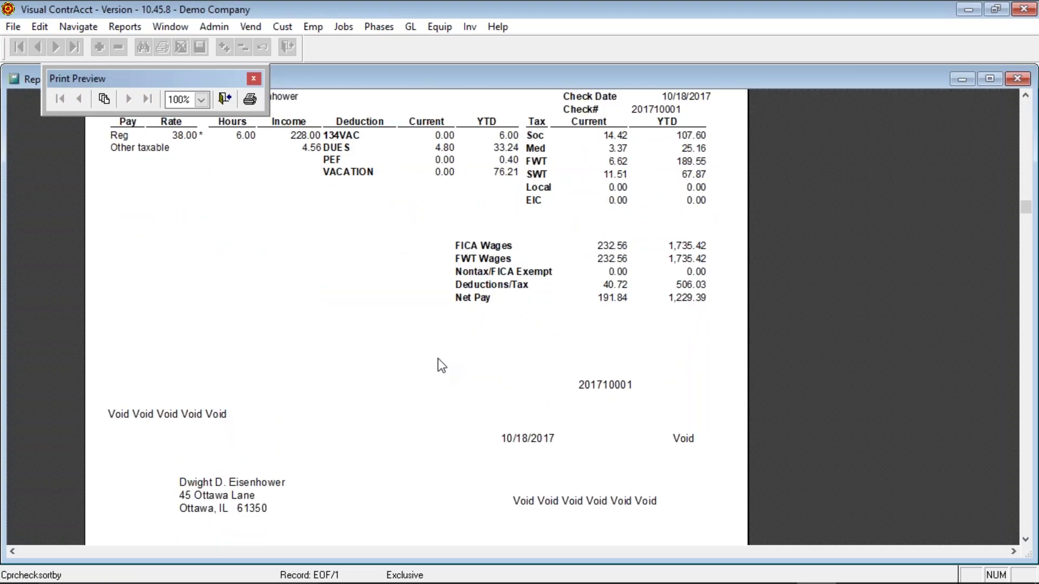
scroll(437, 358, "down", 2)
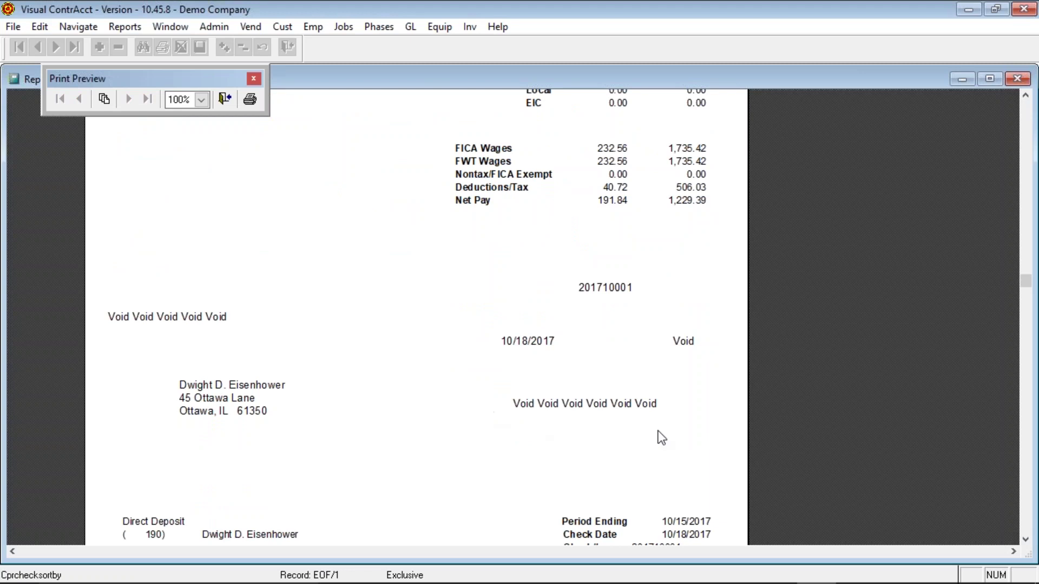
scroll(656, 433, "down", 2)
scroll(656, 408, "up", 5)
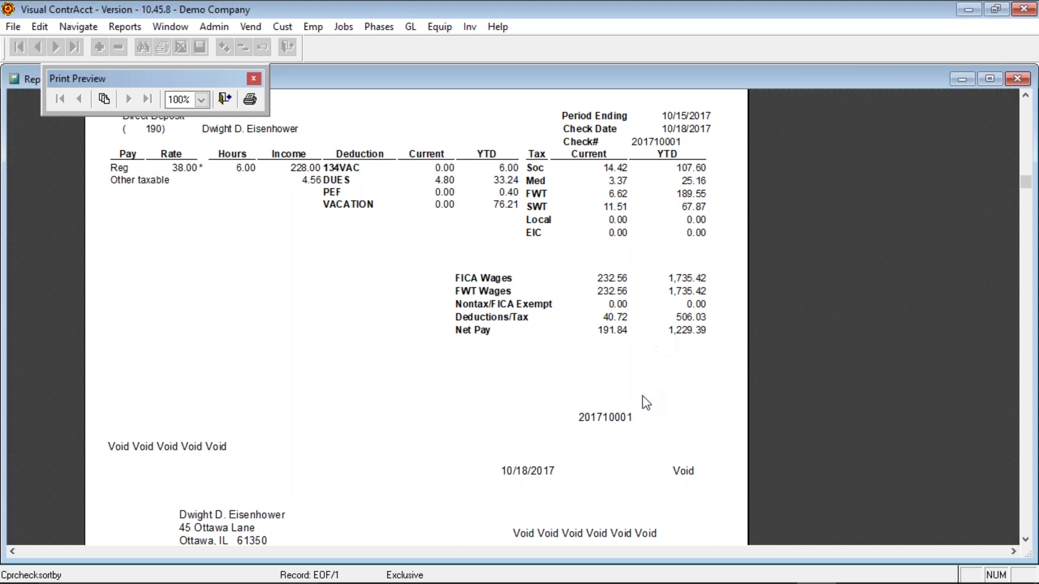
scroll(641, 395, "down", 5)
scroll(642, 391, "down", 6)
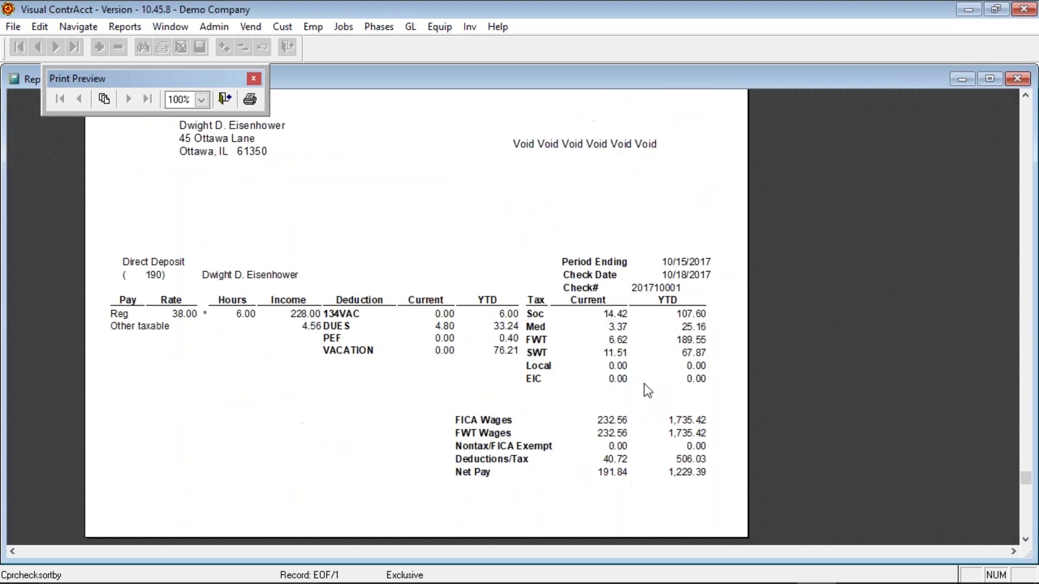
scroll(699, 409, "up", 2)
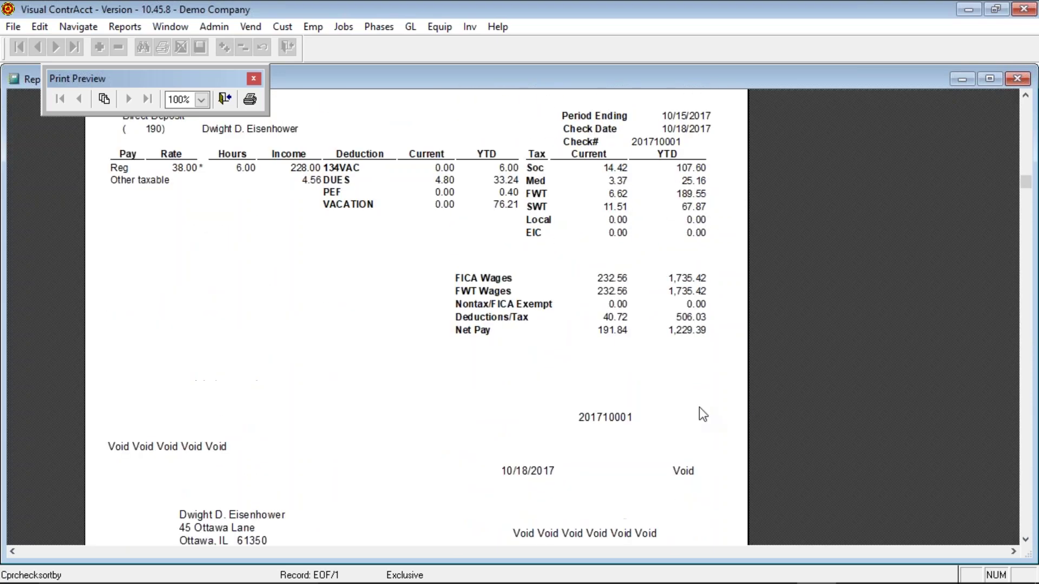
left_click(229, 102)
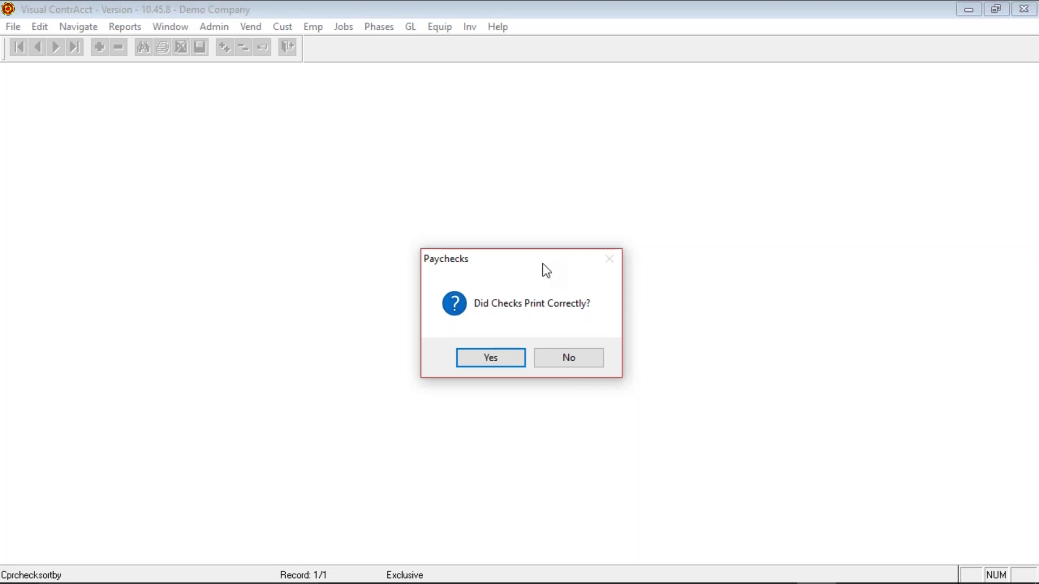
left_click(505, 362)
Step: Go through the employees' payroll time cards for pay period 10/15/2017 and examine the check number on each
key("alt+f")
key("p")
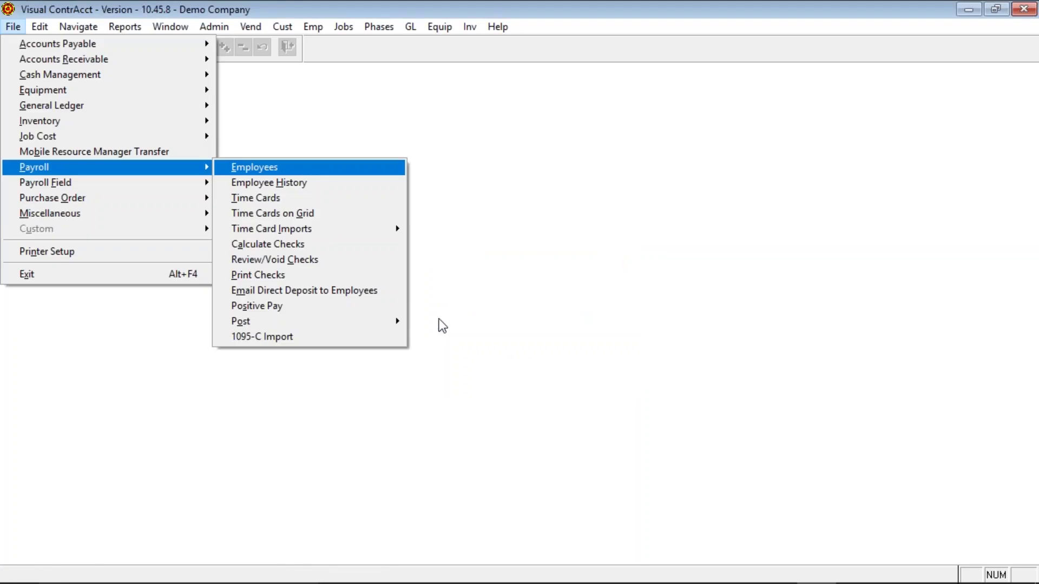
left_click(277, 199)
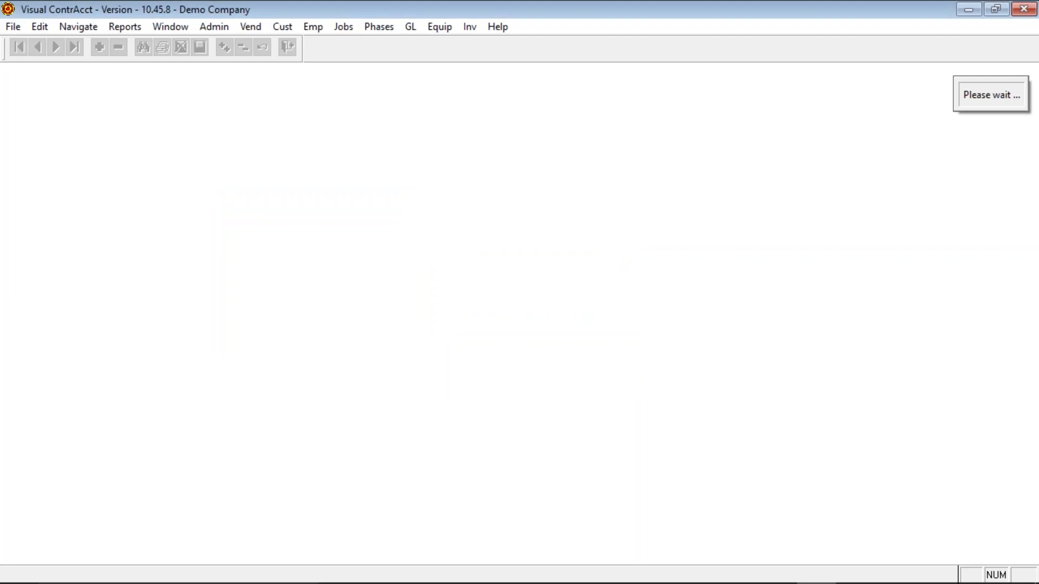
left_click(489, 343)
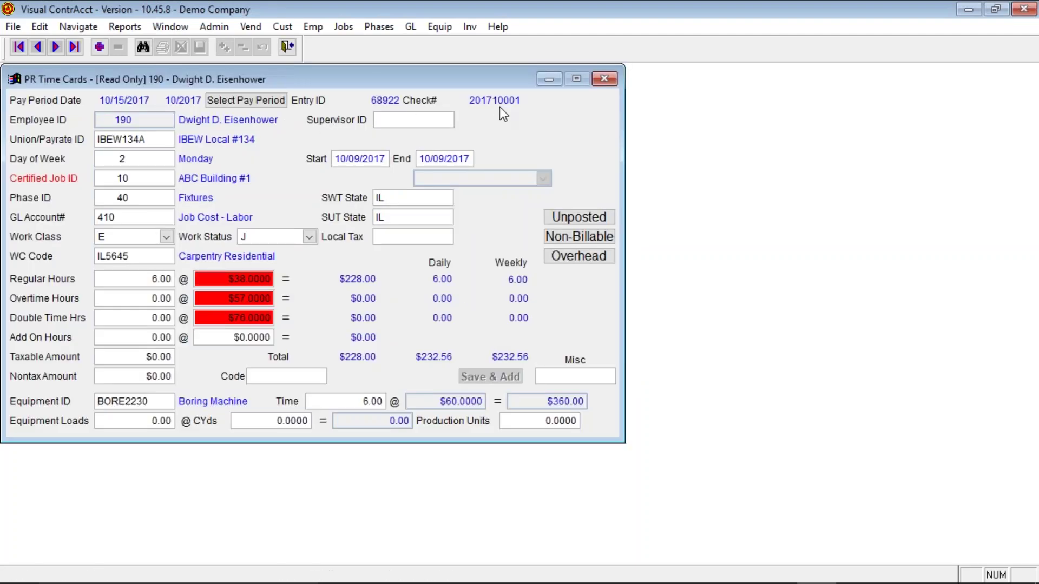
left_click(55, 47)
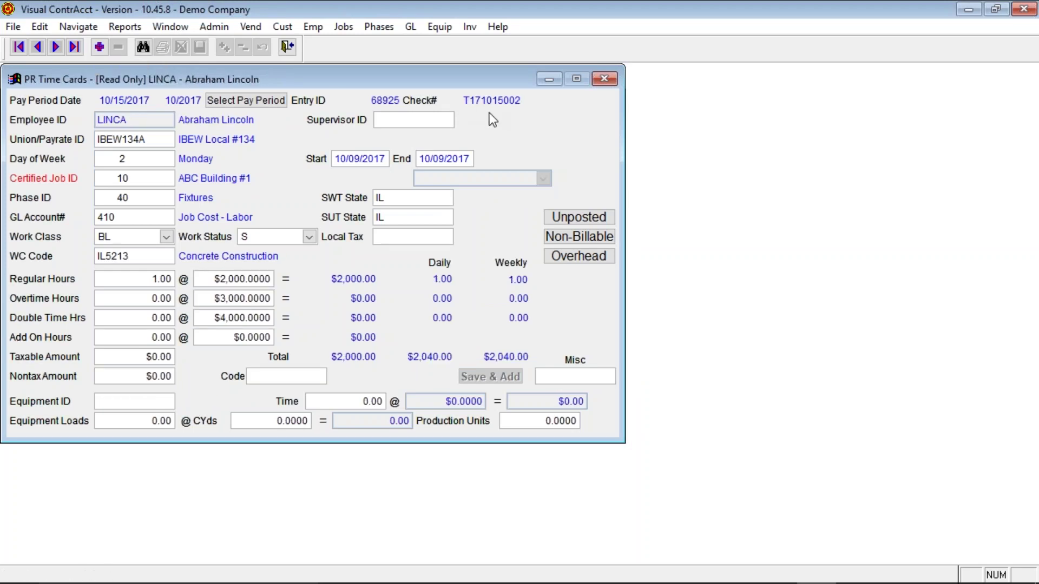
left_click(54, 47)
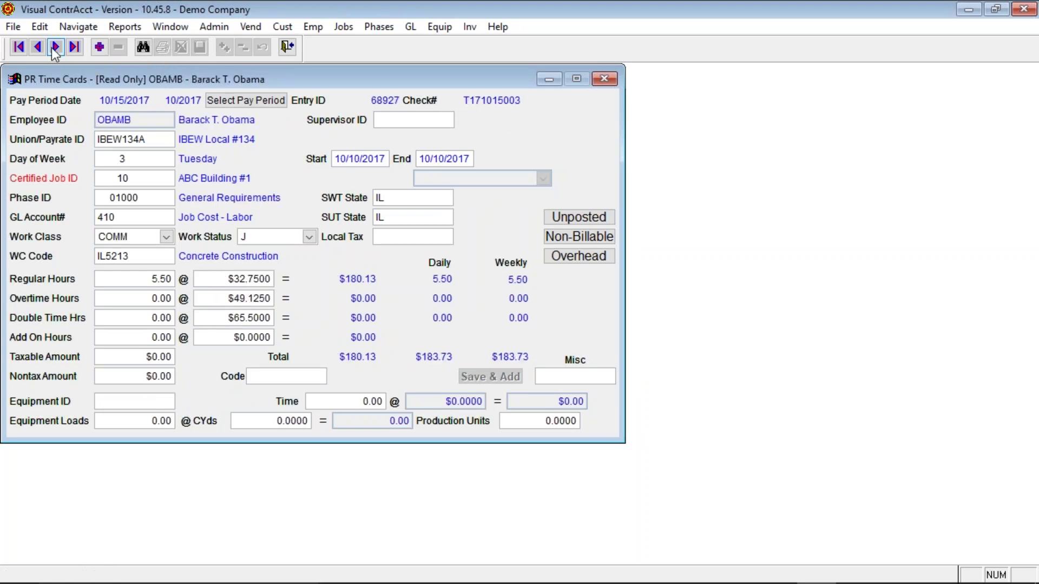
left_click(287, 47)
Step: Start a payroll check print run limited to regular checks, set the beginning check number to 1082, and preview the checks on screen
key("alt+f")
key("p")
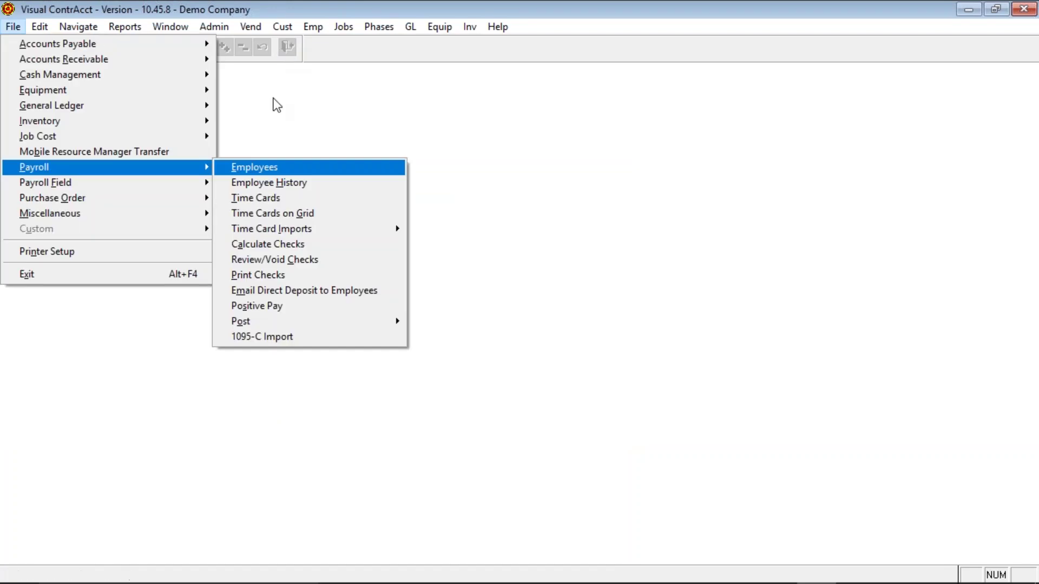
left_click(289, 280)
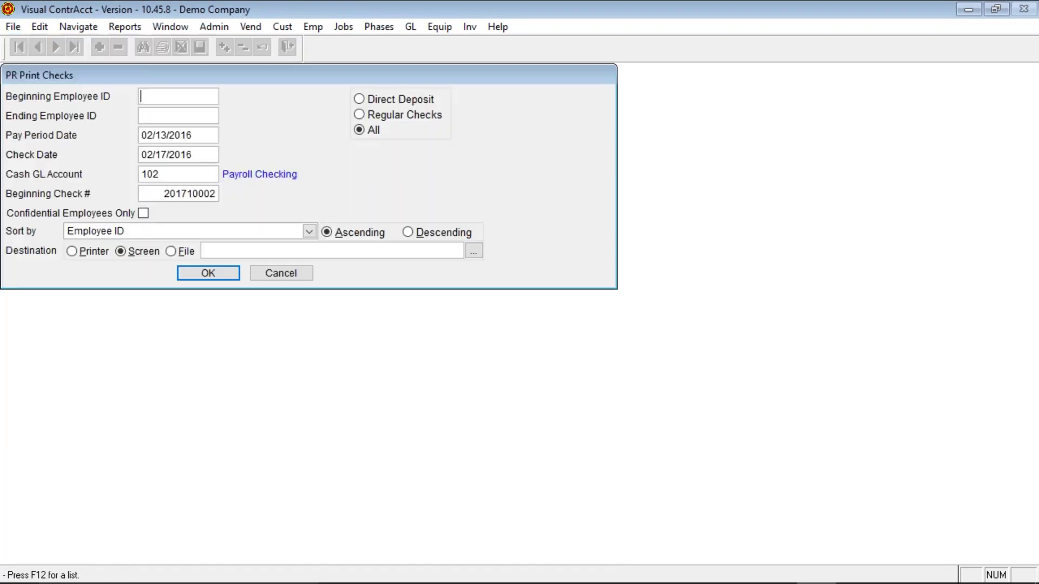
left_click(362, 115)
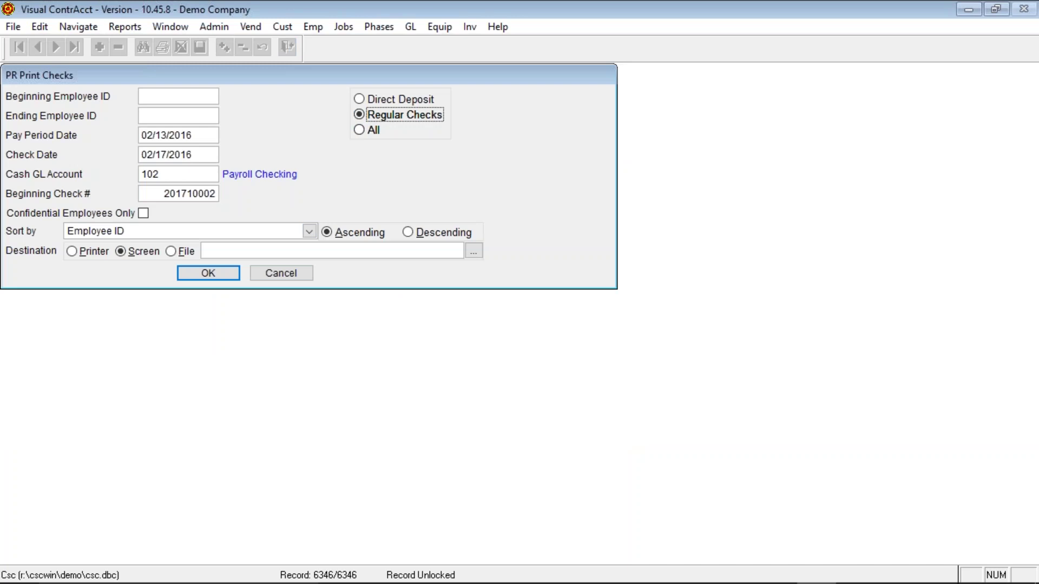
left_click(157, 194)
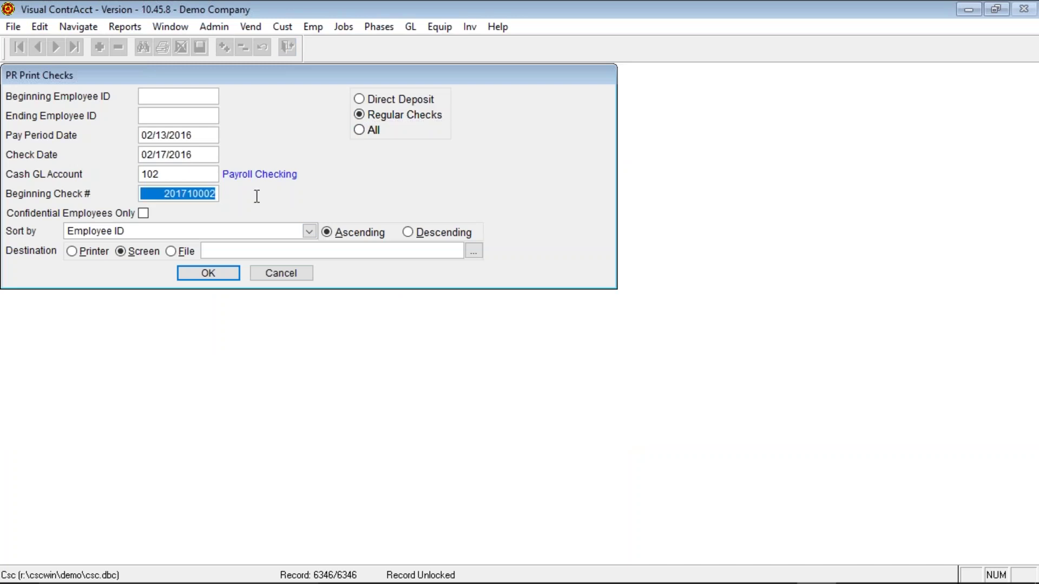
type("1082")
key("Tab")
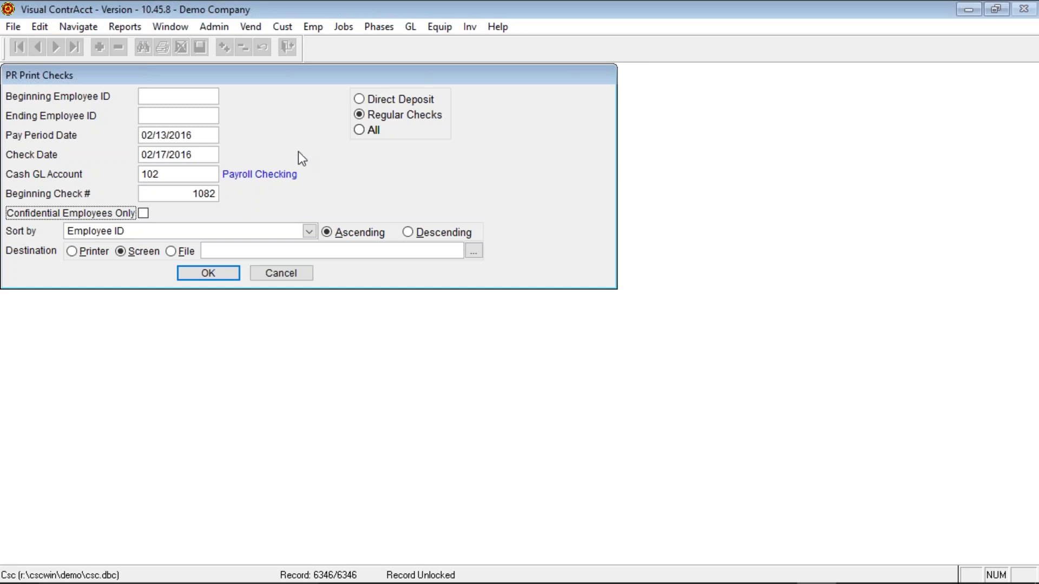
left_click(203, 277)
Step: Examine the regular check and both of its stubs, close the preview, and answer the closing prompt
scroll(408, 308, "down", 3)
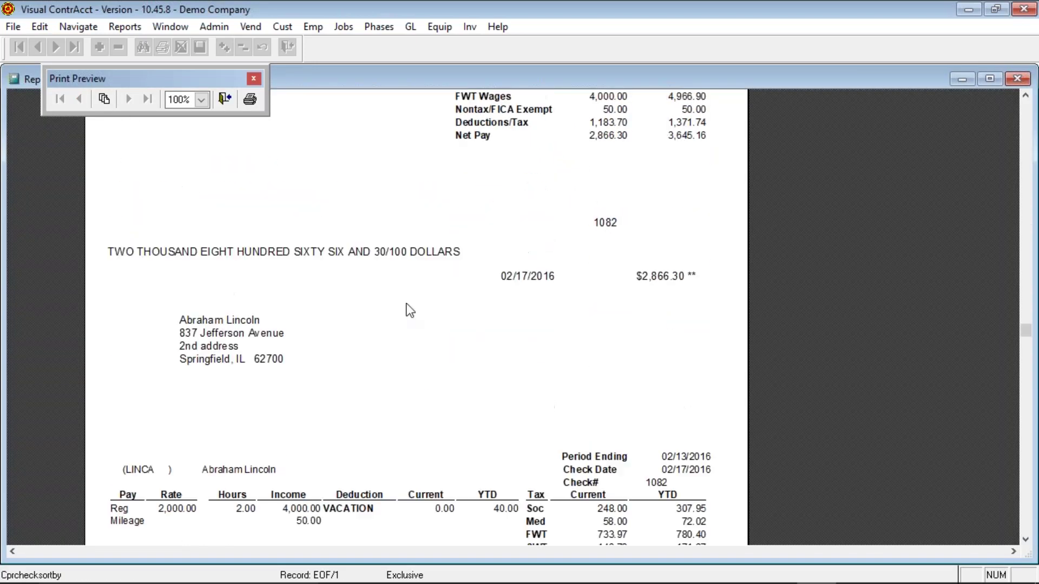
scroll(432, 298, "up", 1)
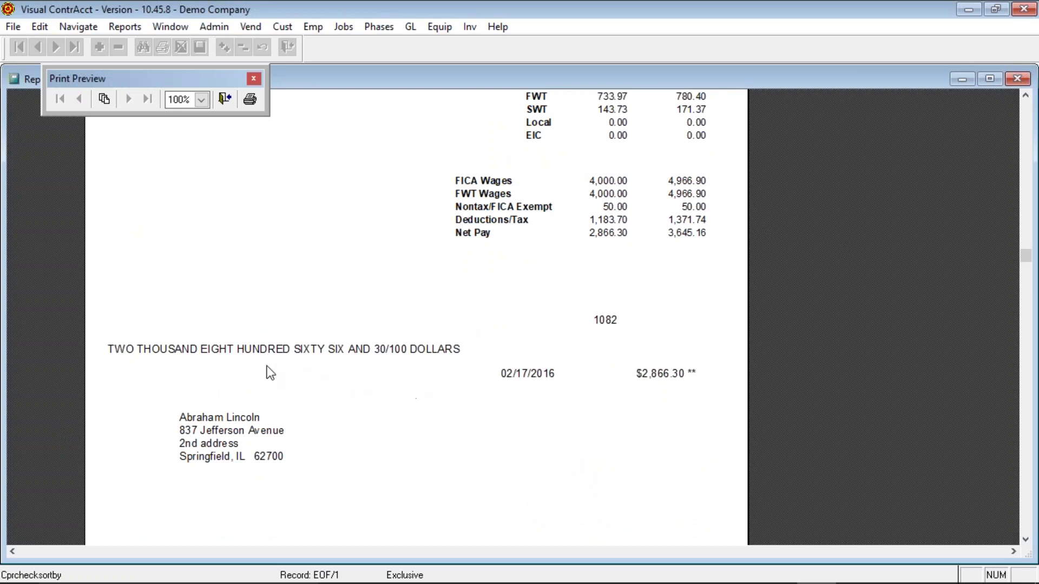
scroll(259, 366, "down", 6)
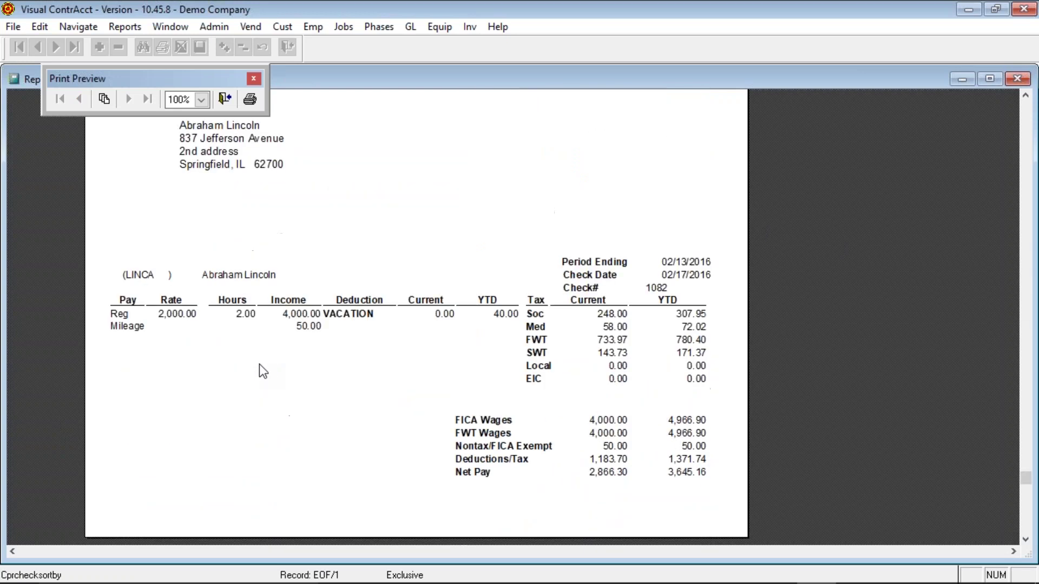
scroll(259, 365, "down", 10)
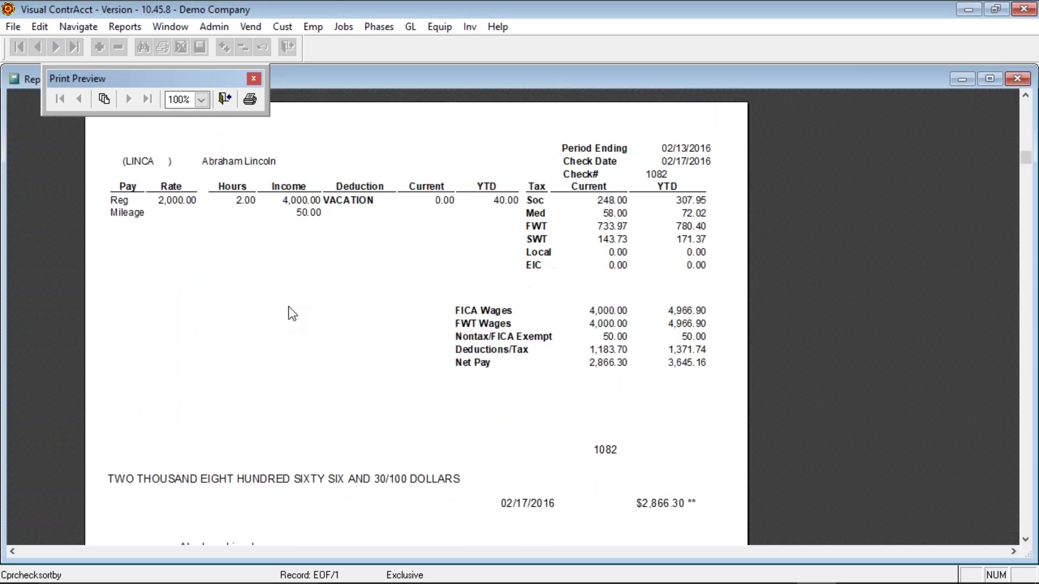
left_click(224, 99)
left_click(478, 358)
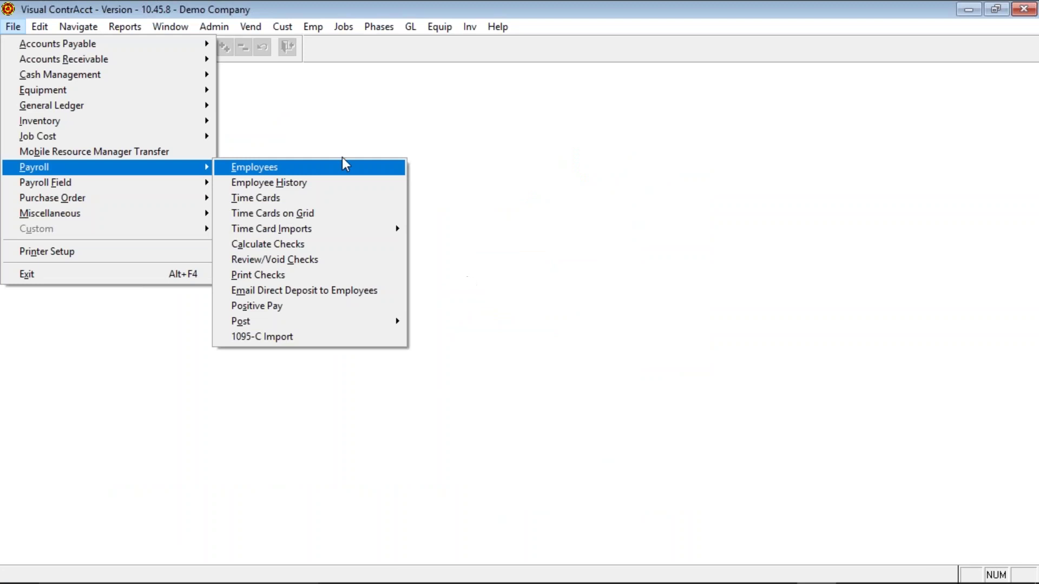
Step: Run the payroll Postcheck Register for pay period 10/15/2017 on screen, producing both the report and the text file
mouse_move(131, 25)
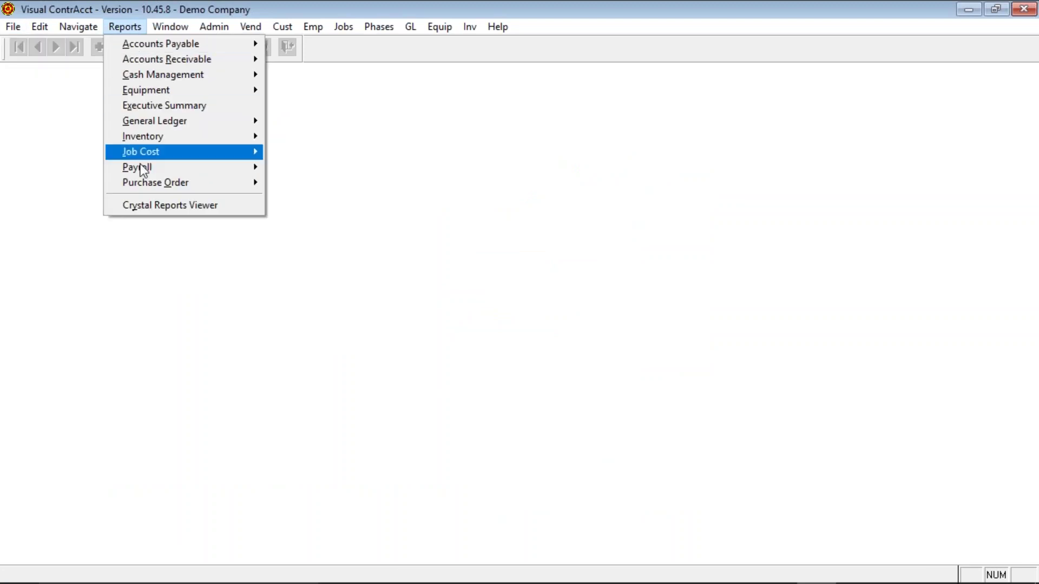
mouse_move(138, 169)
mouse_move(307, 234)
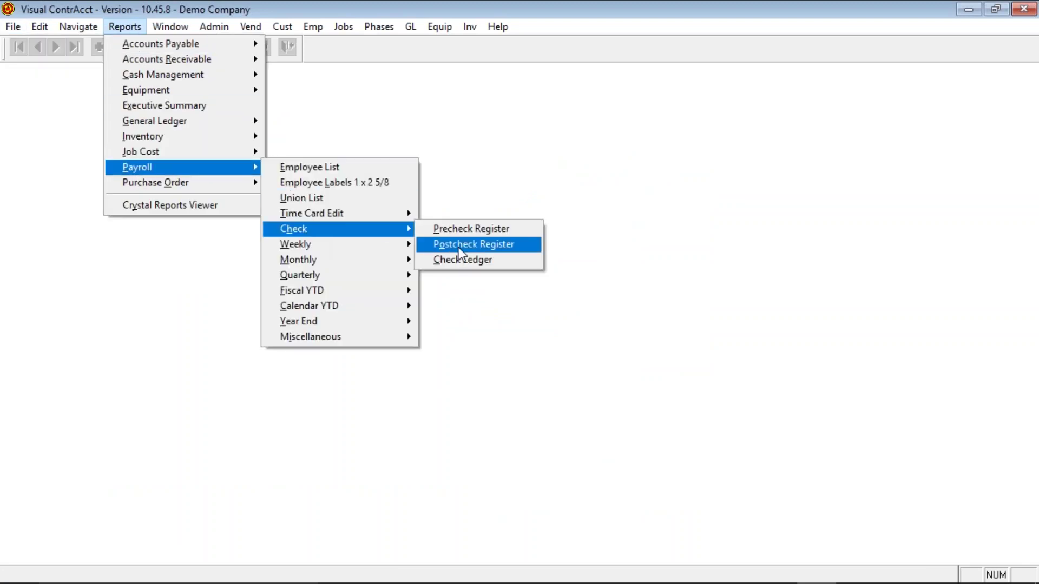
left_click(458, 247)
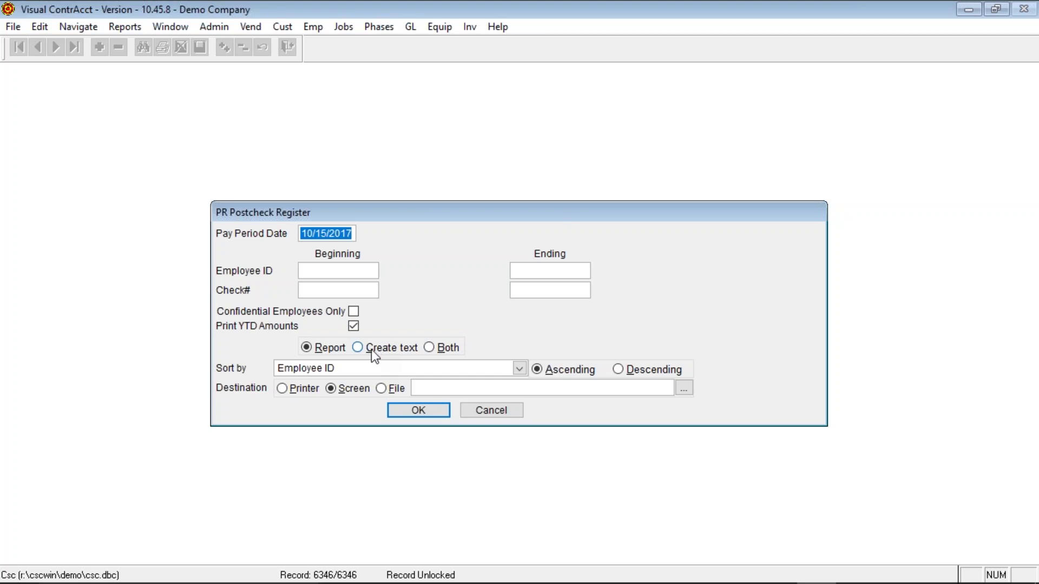
left_click(358, 348)
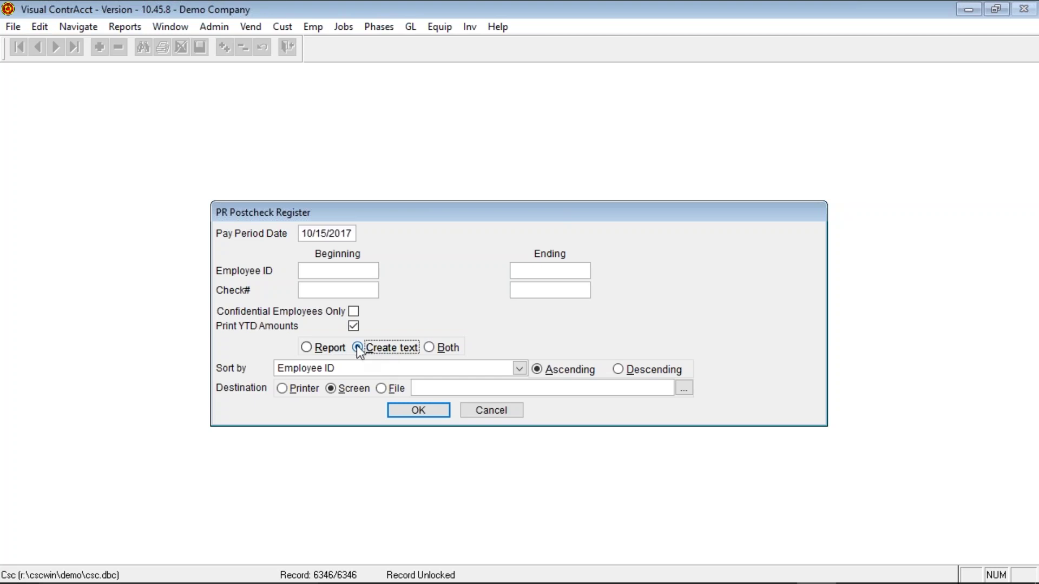
left_click(428, 348)
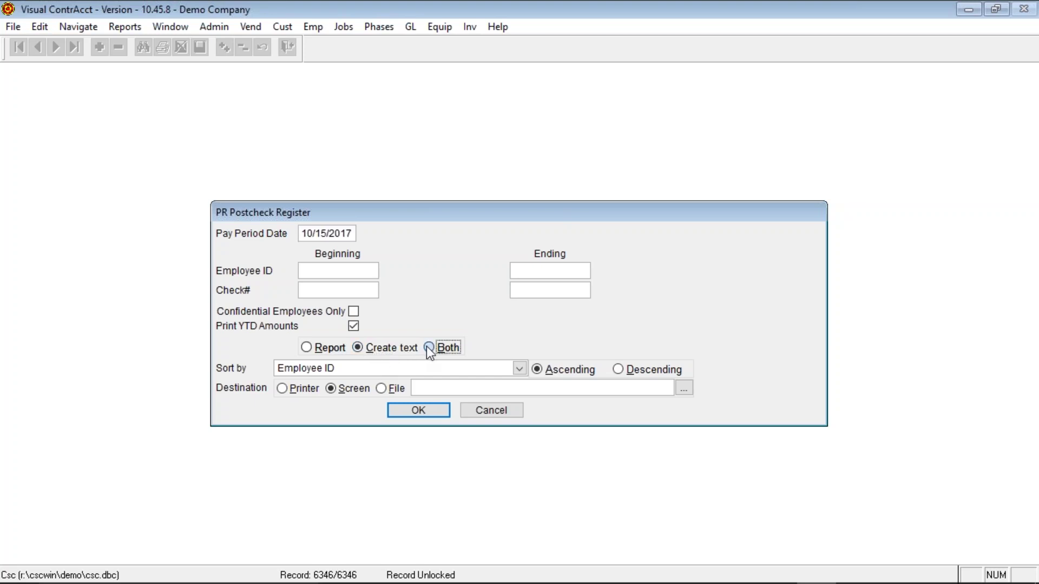
left_click(421, 411)
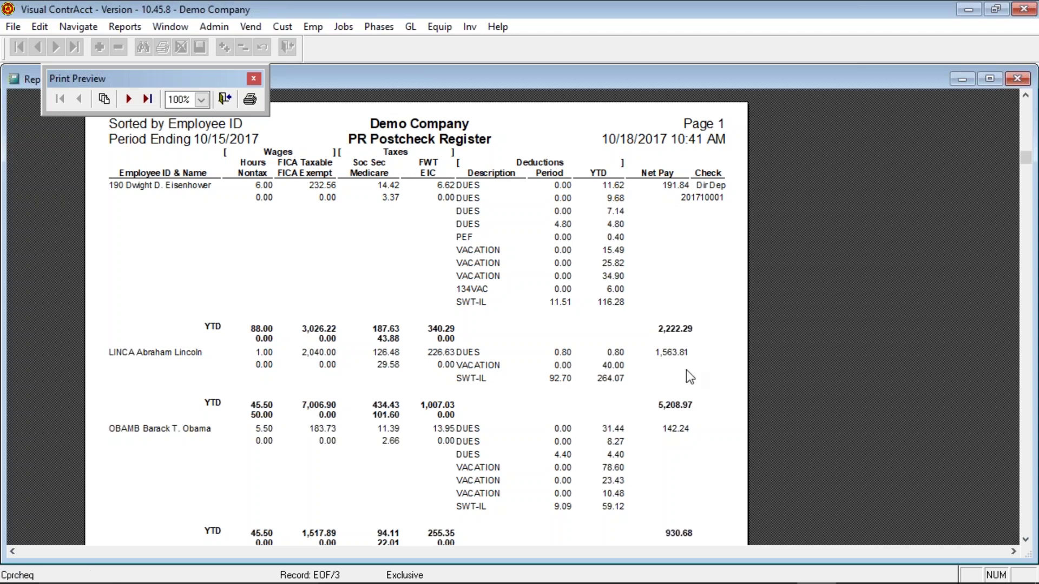
Step: Review the employee details, federal tax deposit summary, check totals and YTD totals in the postcheck register, and close it
scroll(689, 424, "down", 2)
scroll(689, 424, "up", 2)
left_click(129, 100)
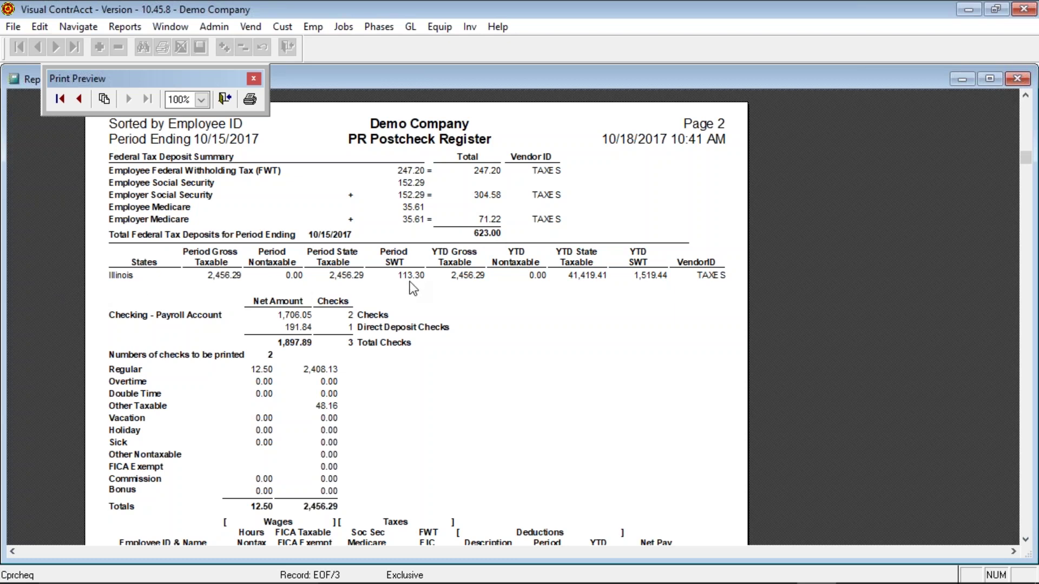
scroll(410, 281, "down", 3)
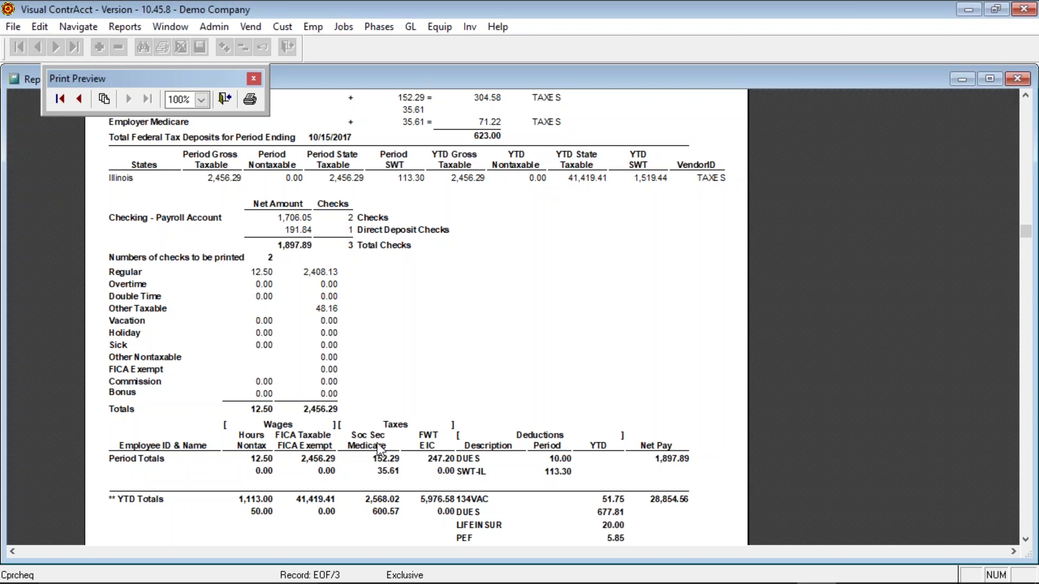
scroll(381, 450, "down", 3)
scroll(381, 451, "down", 1)
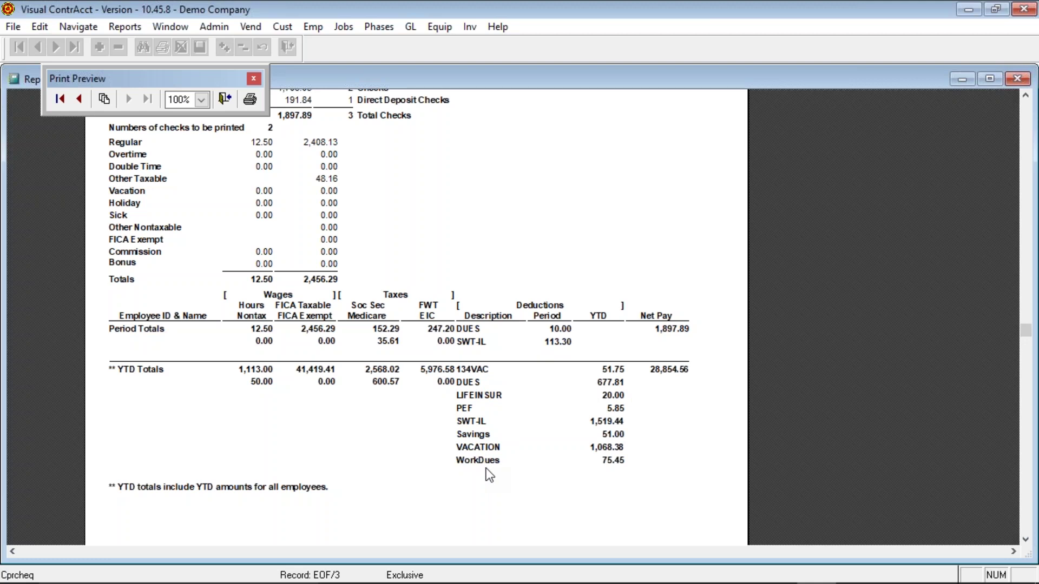
scroll(502, 223, "up", 4)
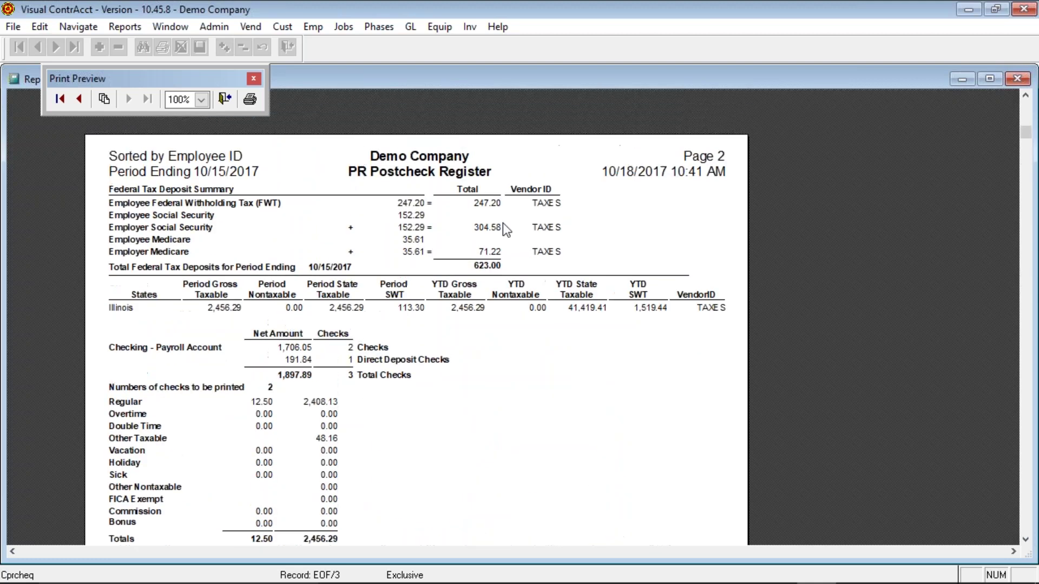
left_click(224, 99)
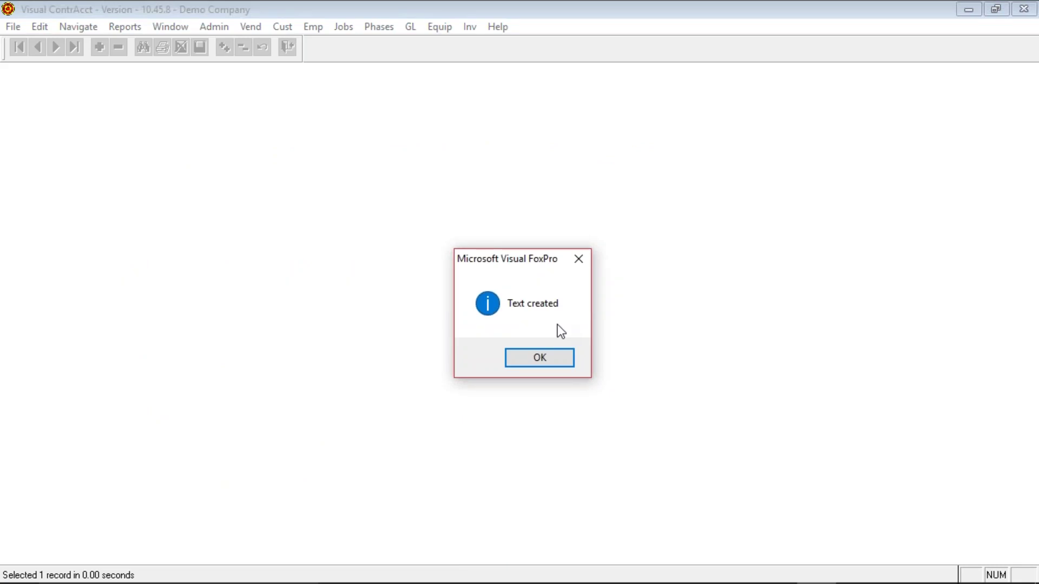
left_click(560, 359)
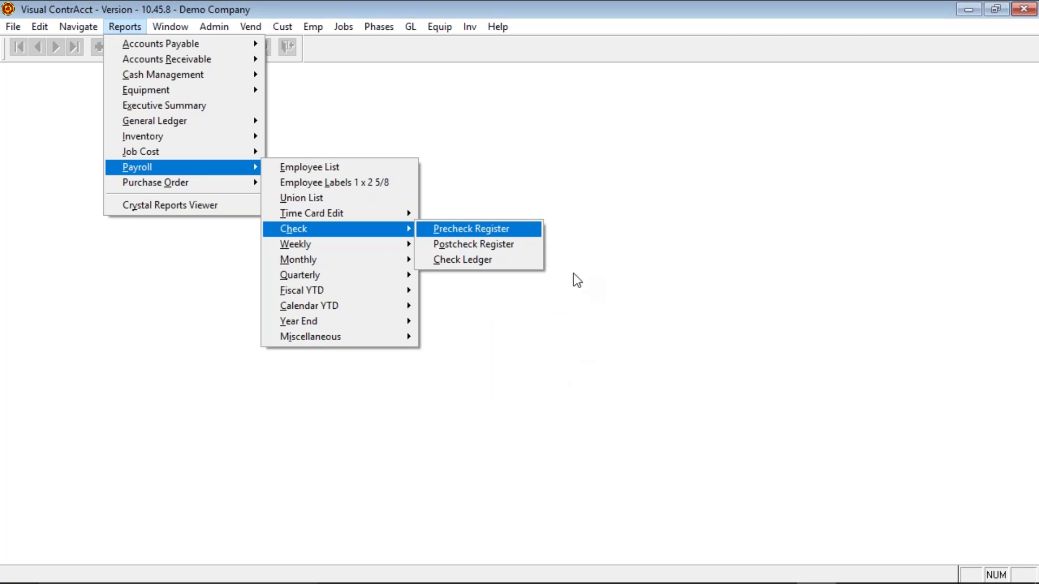
Step: View the options for emailing direct deposits to employees and for creating the positive pay text file, cancelling both dialogs
mouse_move(11, 30)
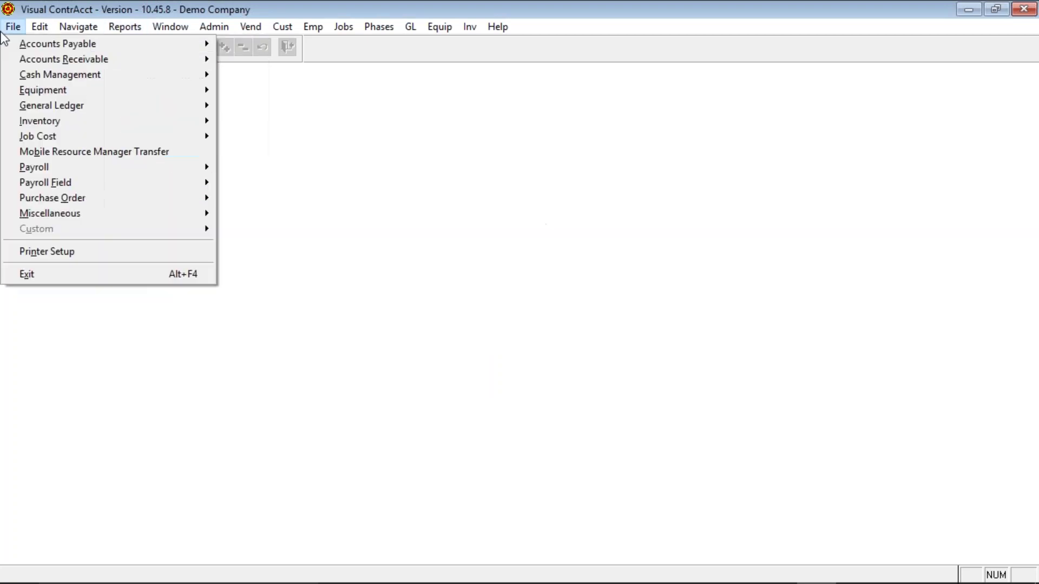
mouse_move(55, 168)
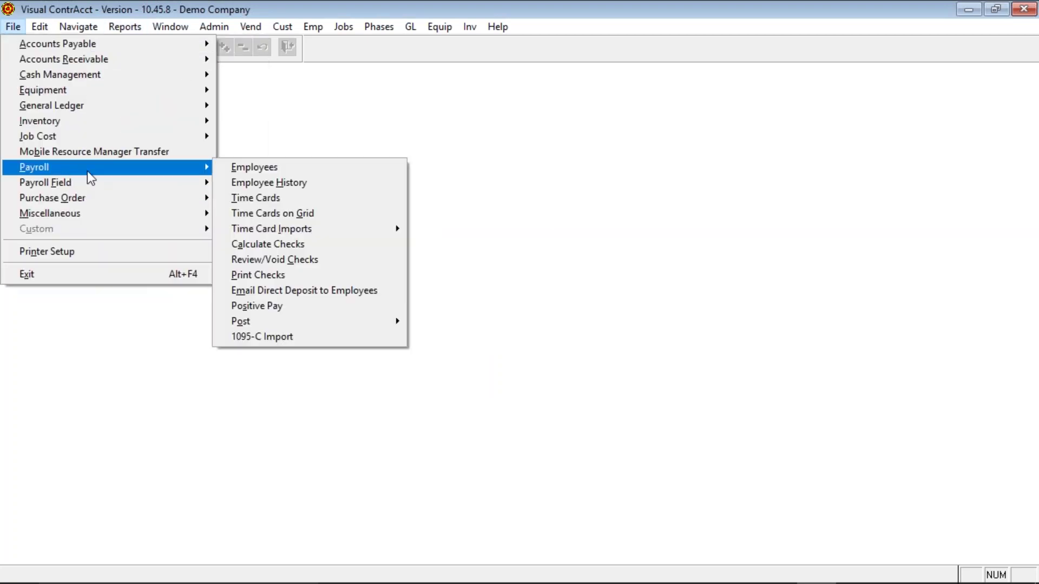
left_click(324, 291)
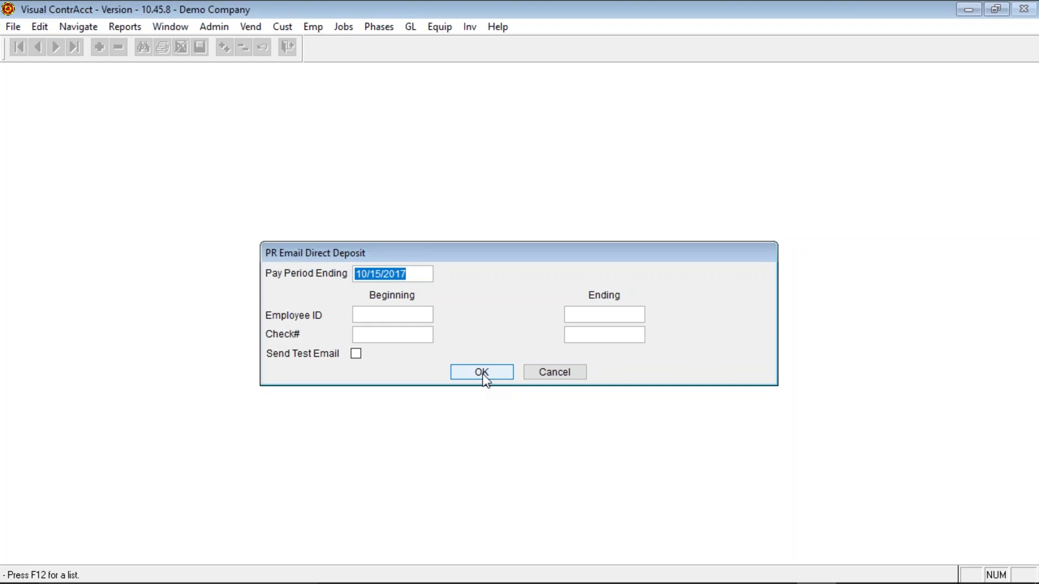
left_click(544, 371)
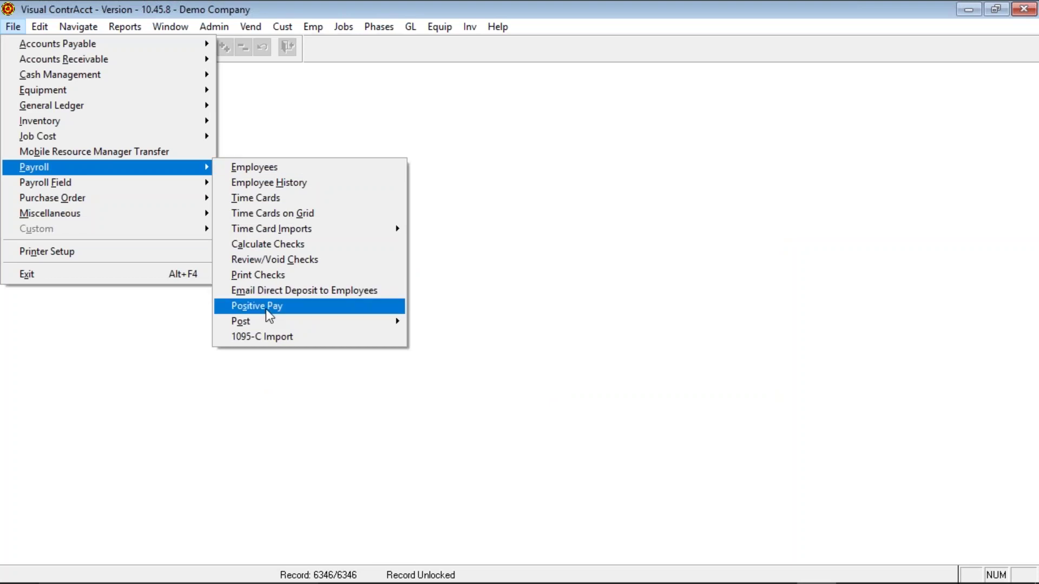
left_click(267, 310)
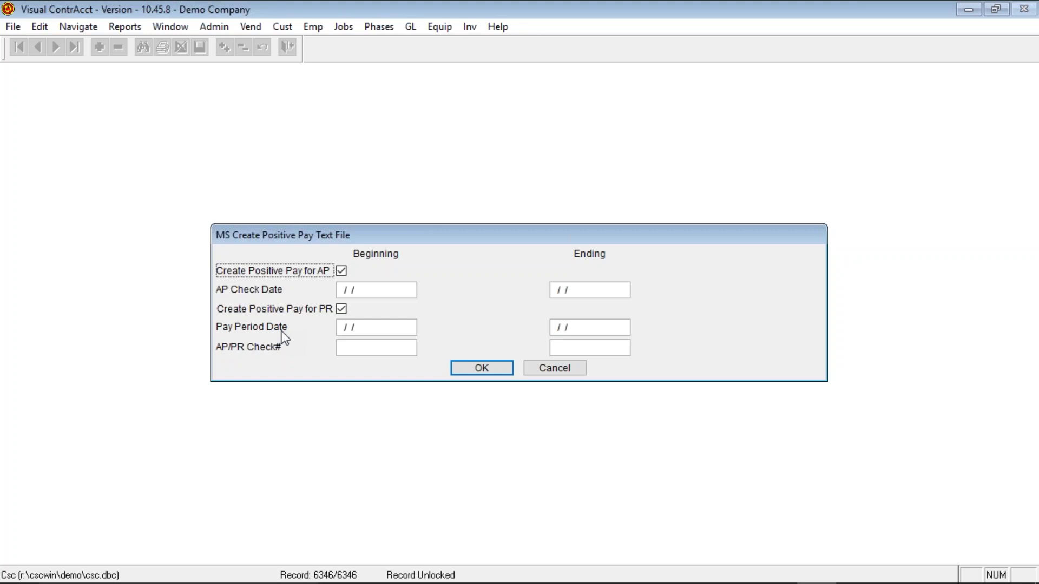
left_click(548, 368)
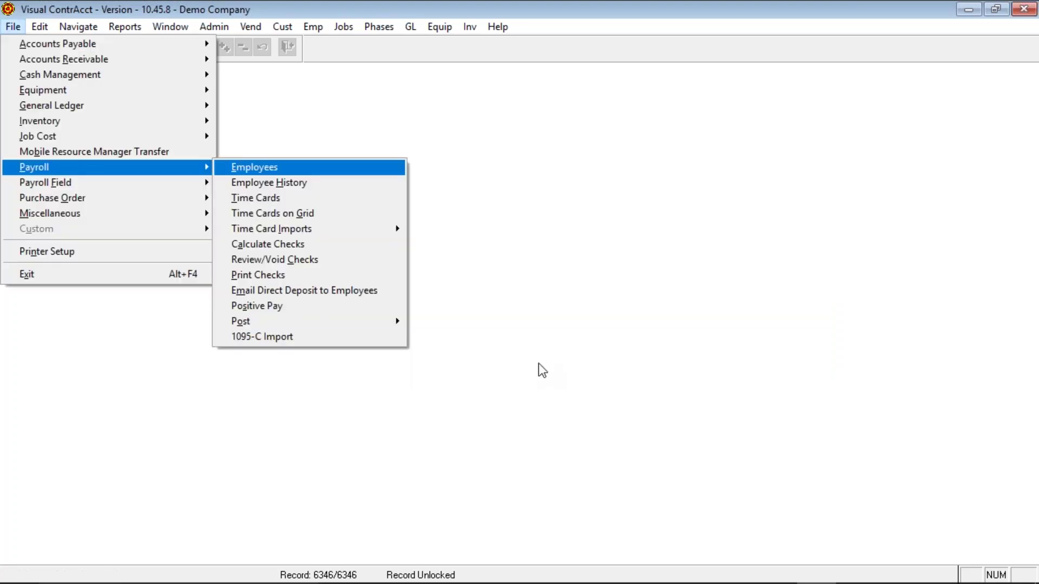
mouse_move(370, 323)
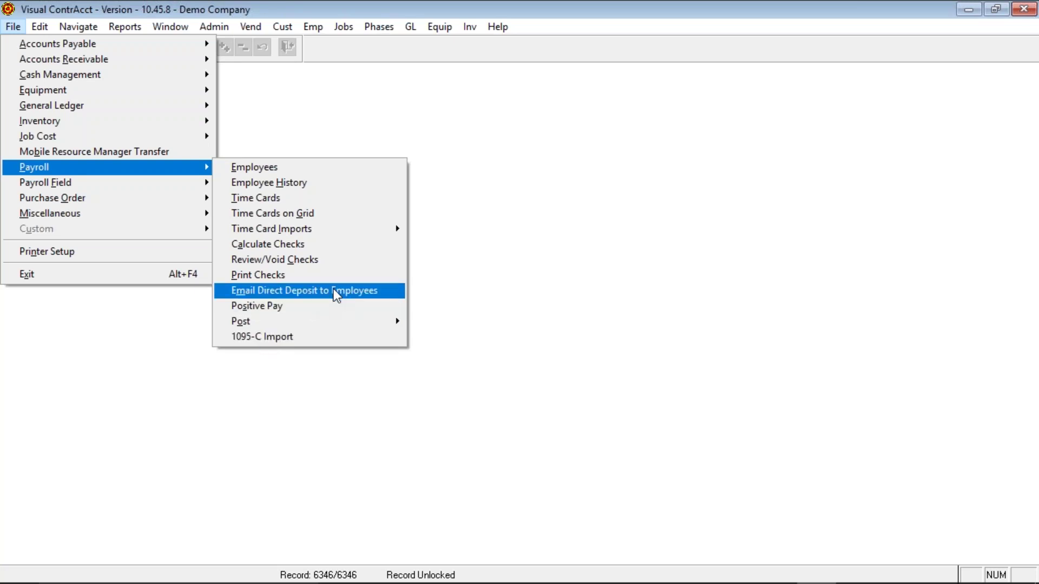
Step: Preview the payroll Union List with add-ons, deductions, fringes and payrates sorted by Union ID, and close the report
left_click(114, 25)
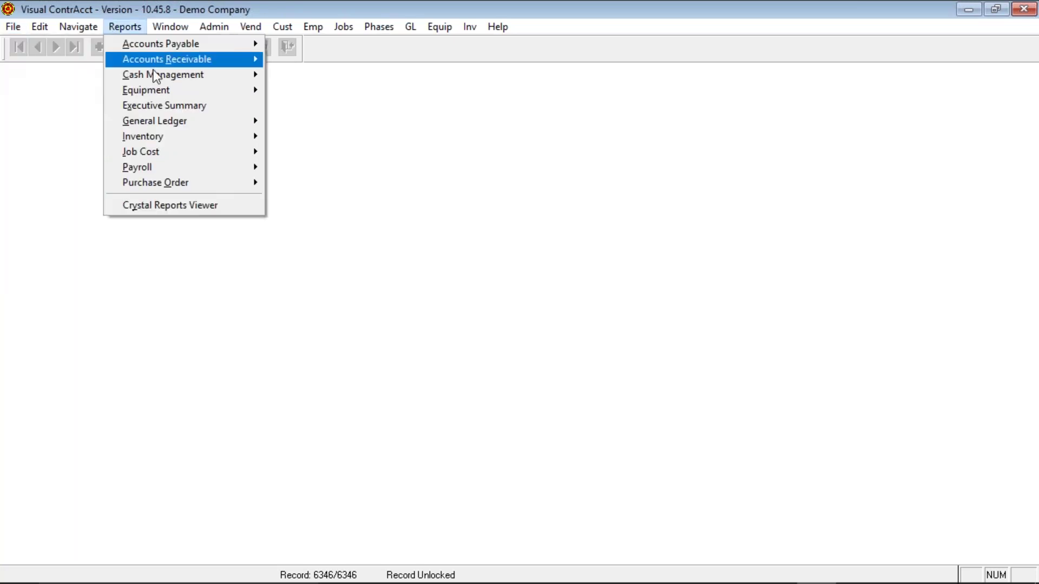
mouse_move(174, 168)
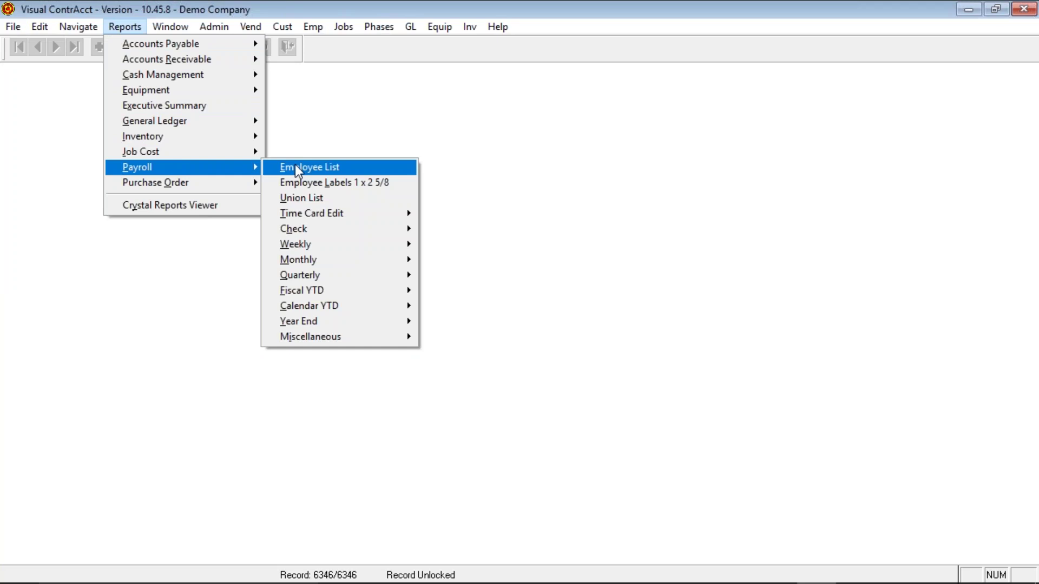
left_click(312, 204)
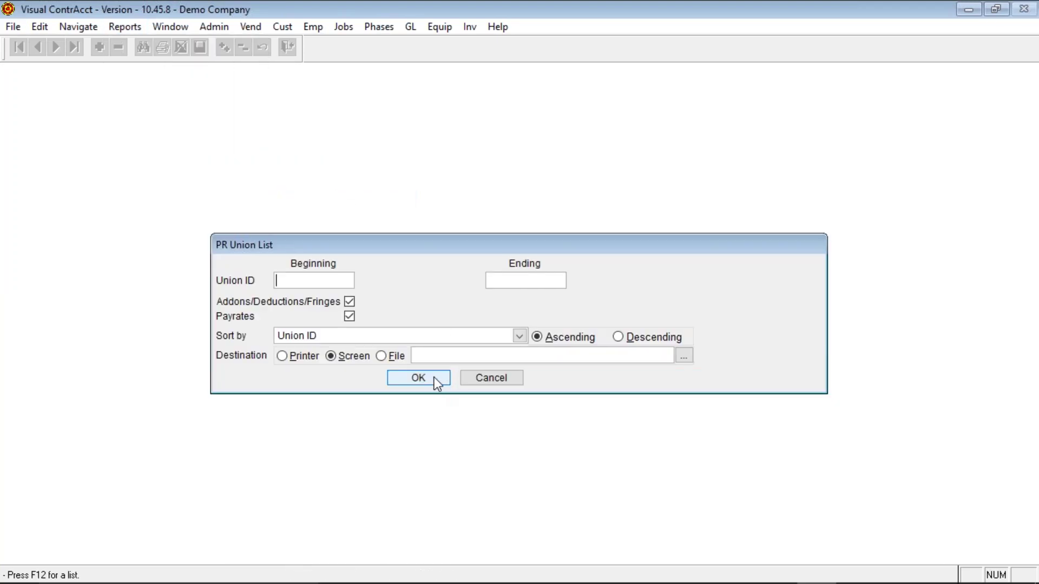
left_click(432, 377)
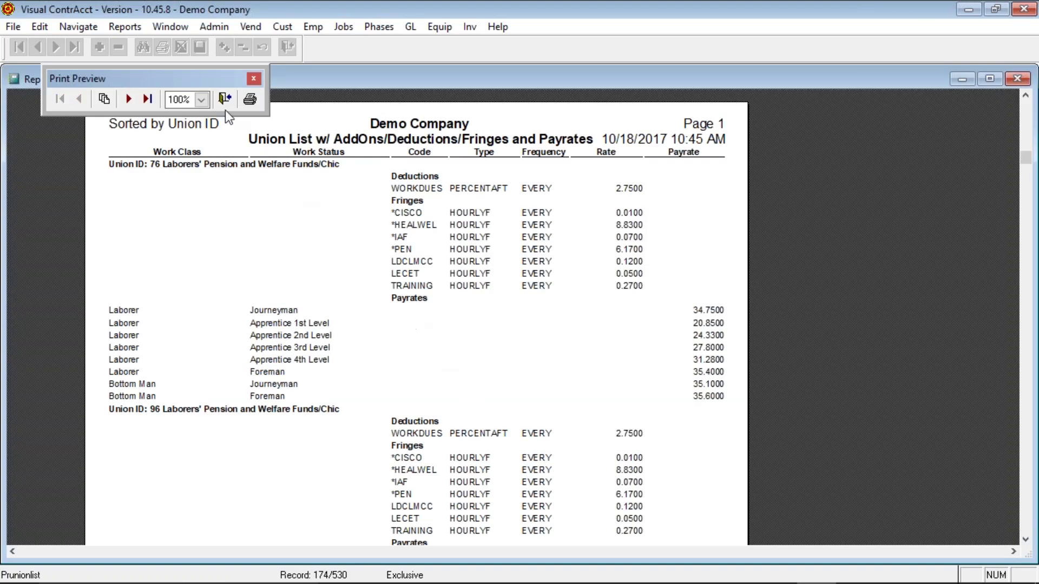
left_click(219, 95)
mouse_move(363, 217)
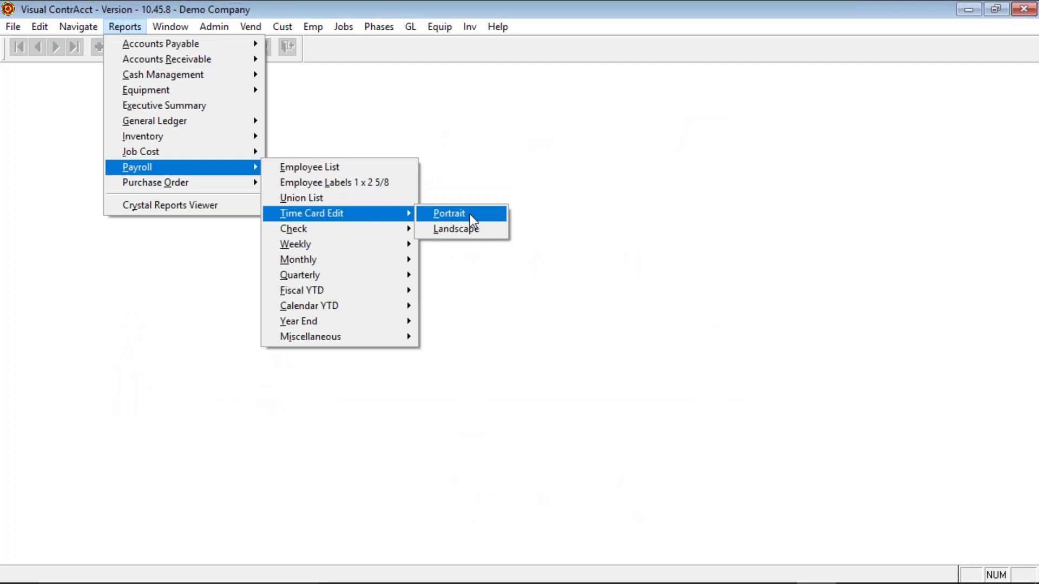
mouse_move(410, 230)
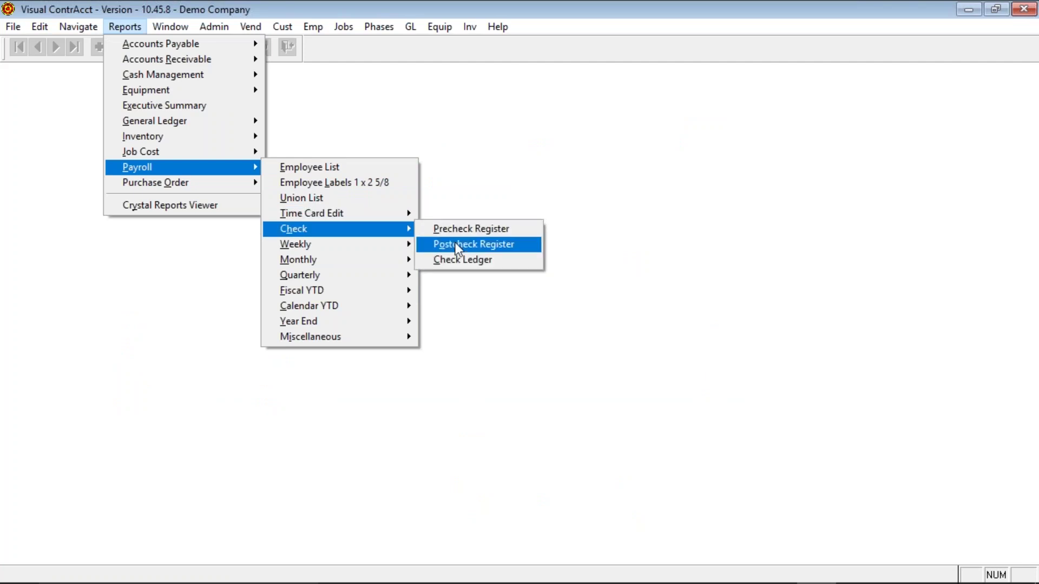
Step: Try to preview the payroll Check Ledger for the 1st Quarter on screen
left_click(457, 260)
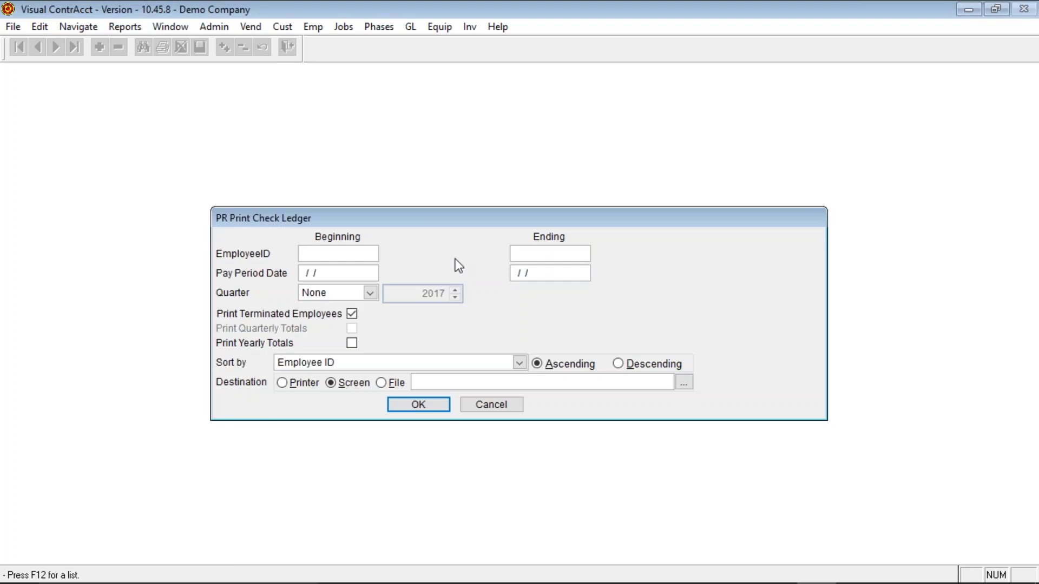
left_click(371, 295)
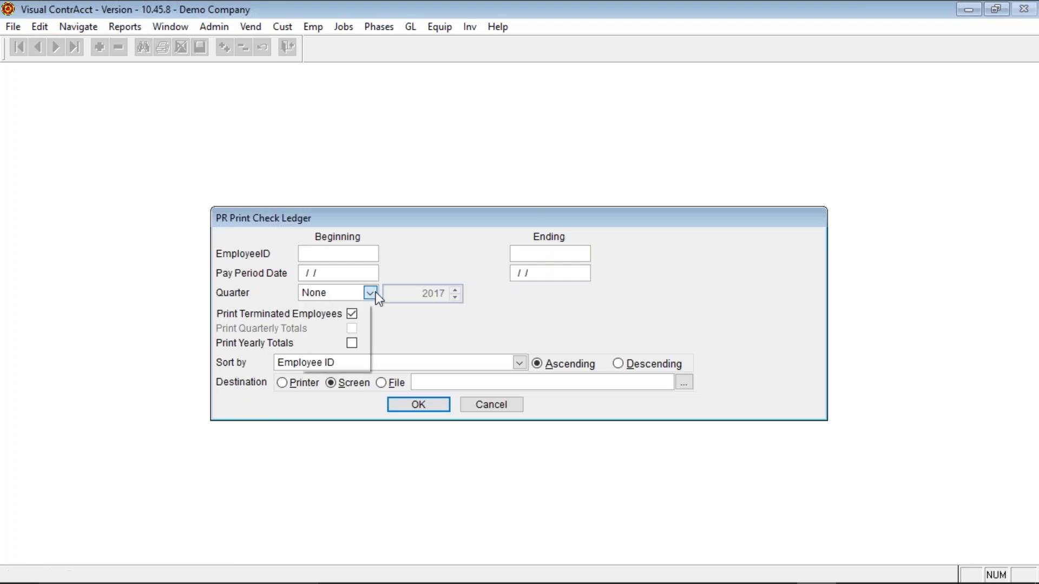
left_click(359, 305)
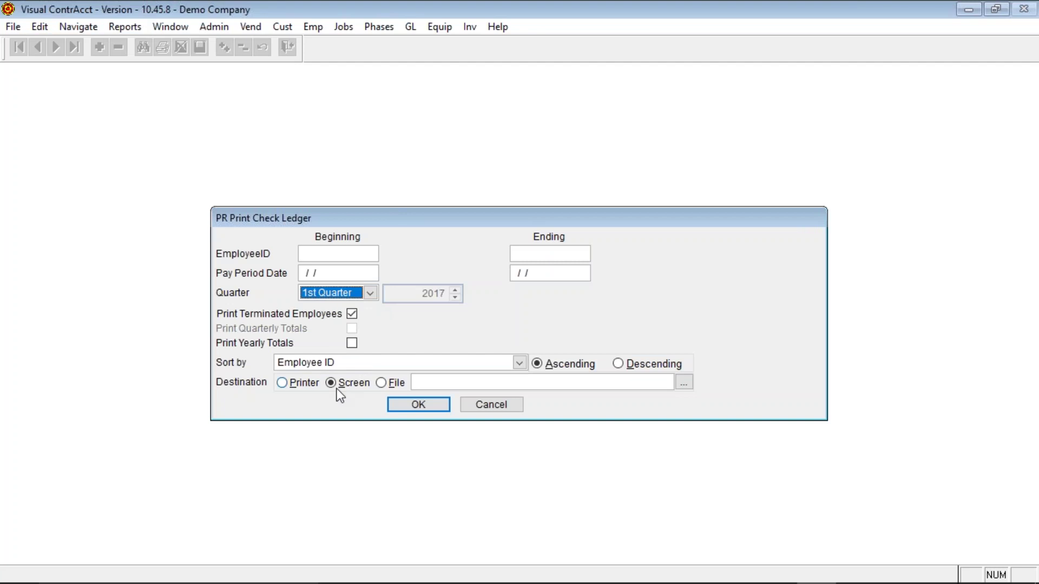
left_click(396, 404)
left_click(578, 357)
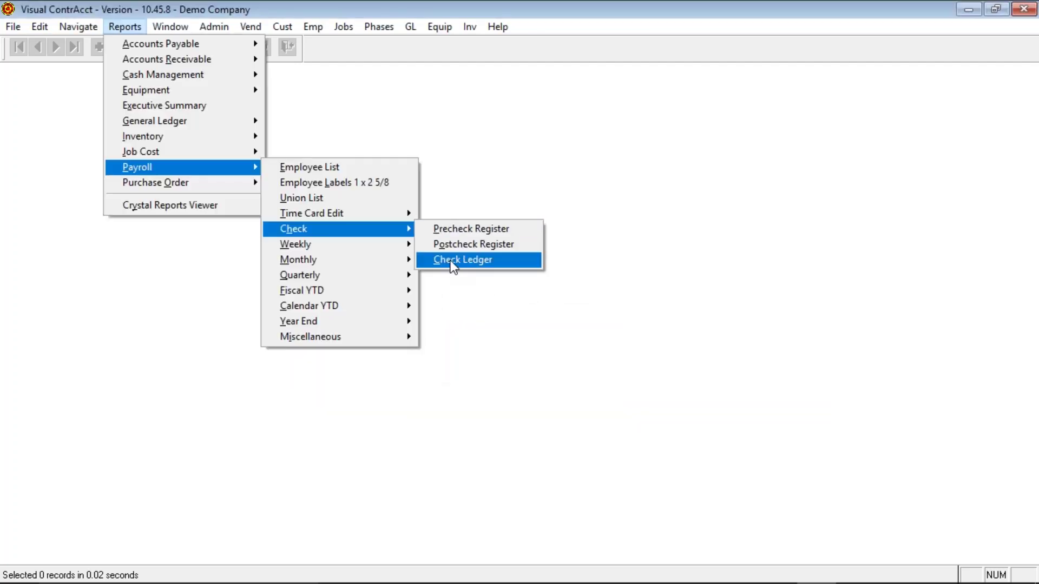
Step: Preview the payroll Check Ledger for the 4th Quarter on screen, sorted by Employee ID, and close the report
left_click(450, 261)
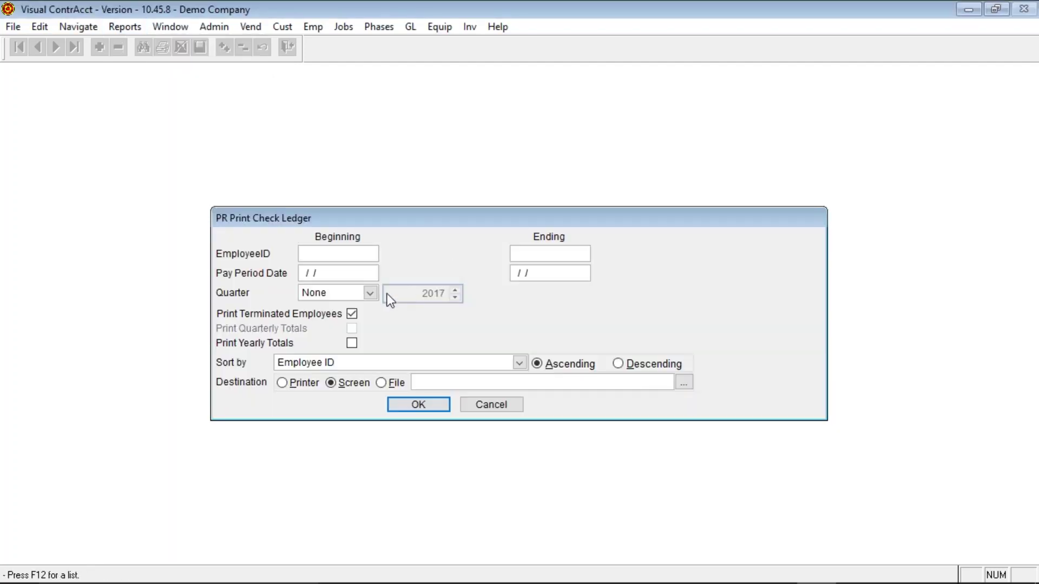
left_click(369, 293)
left_click(332, 356)
left_click(412, 402)
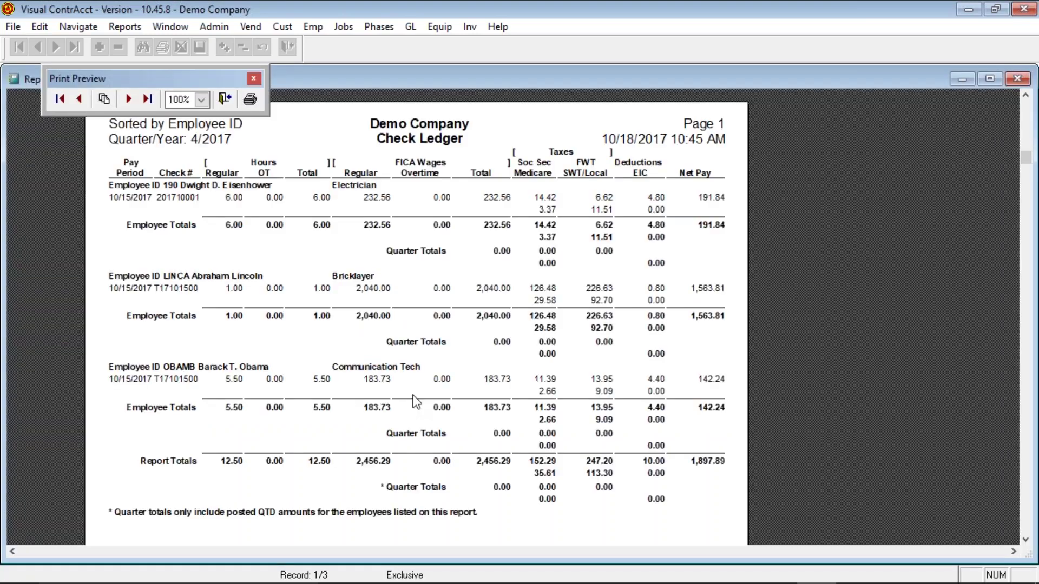
left_click(225, 98)
Step: Open the weekly Print Certified report and view the available certified report types, keeping All and the Job ID range blank
key("alt+r")
key("p")
key("h")
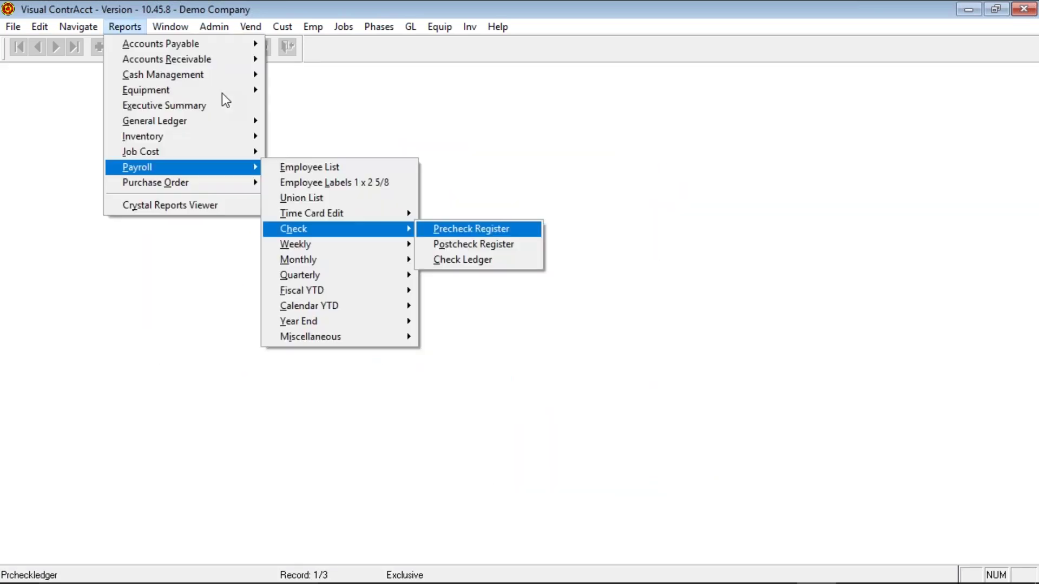
mouse_move(381, 241)
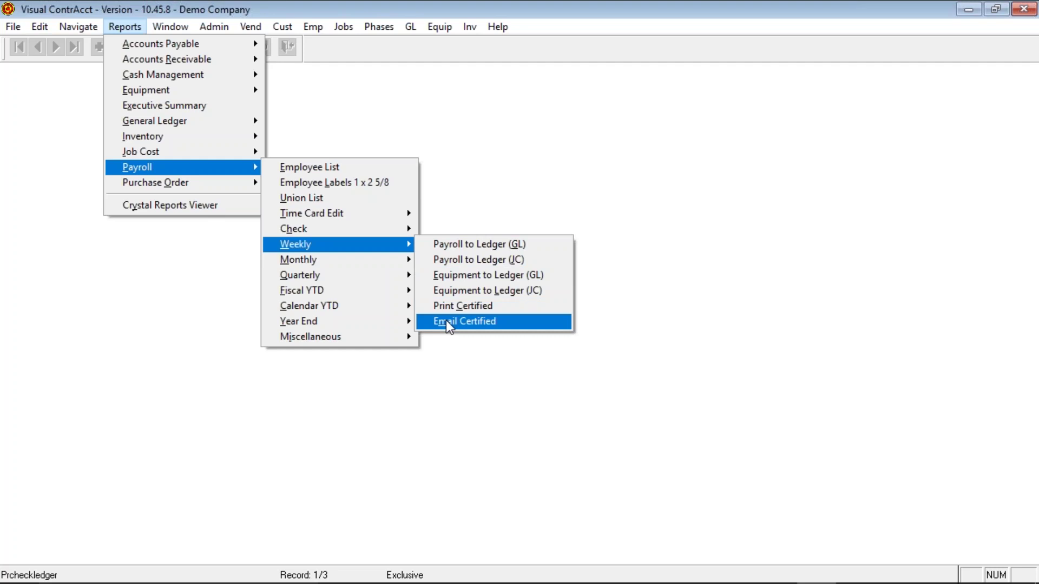
left_click(457, 311)
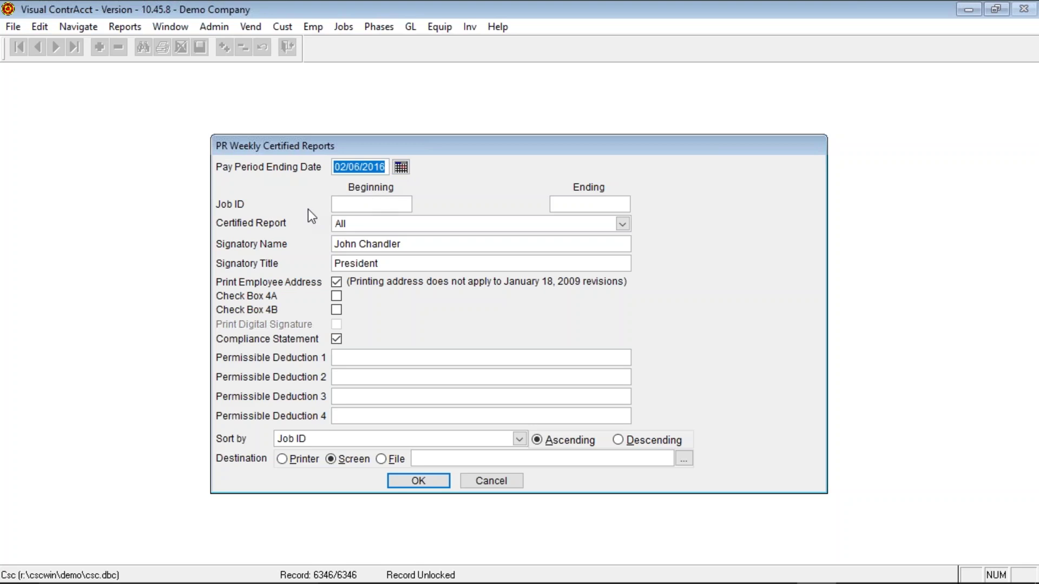
left_click(364, 207)
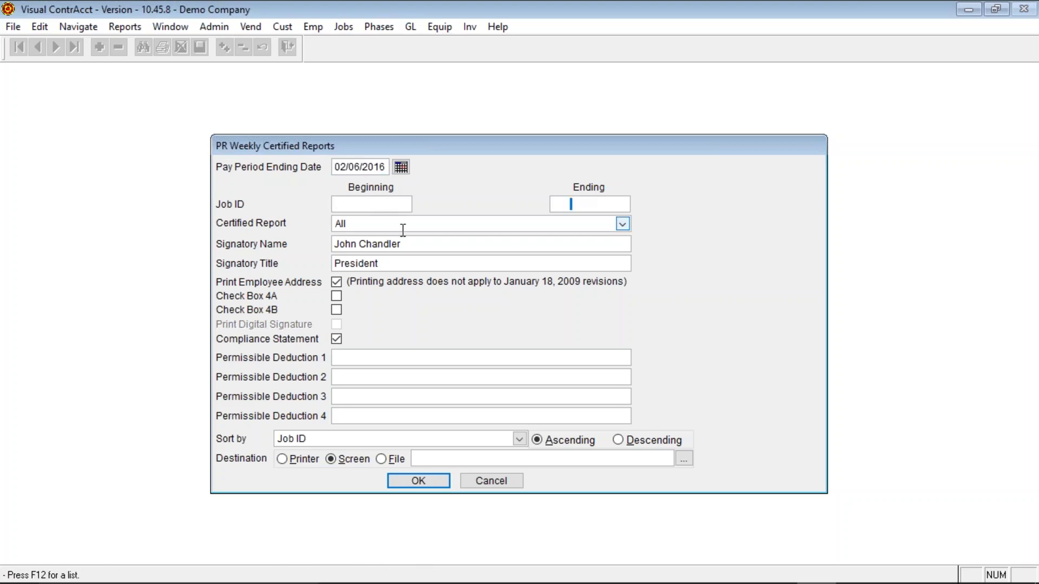
key("BackSpace")
left_click(623, 224)
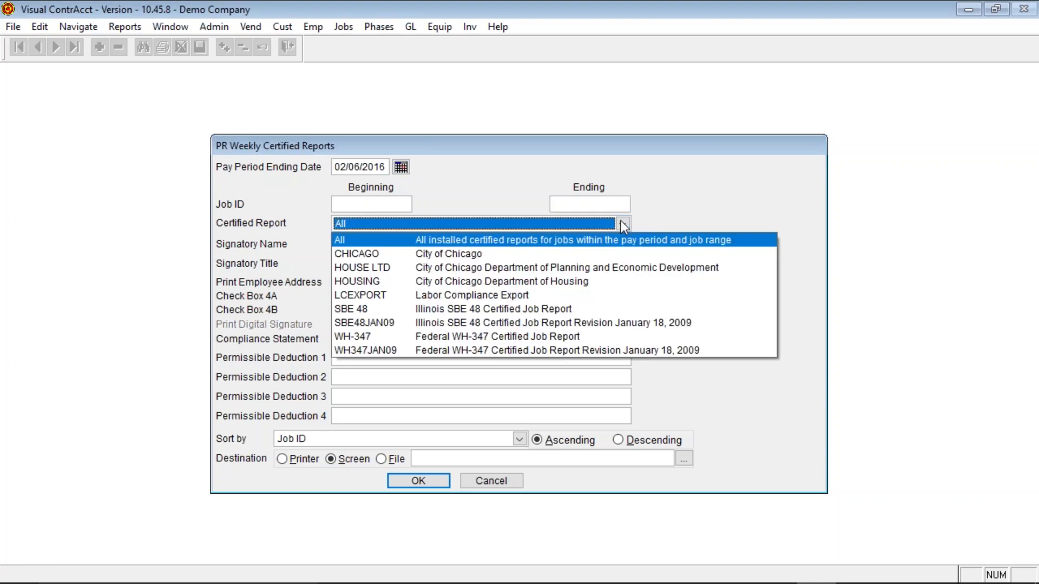
left_click(623, 224)
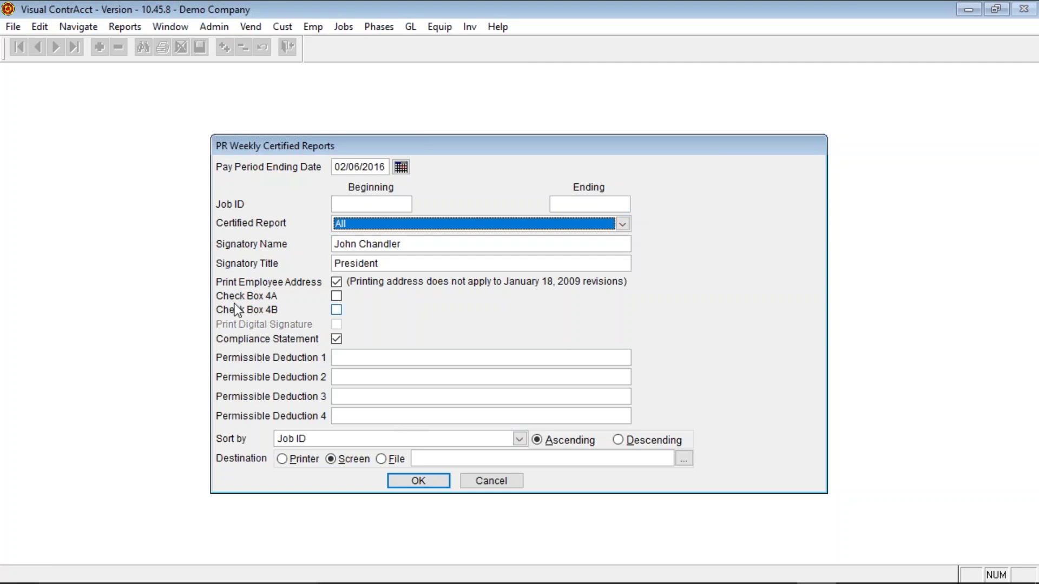
Step: Enable Check Box 4A and run all certified reports on screen for the pay period ending 02/06/2016
left_click(336, 296)
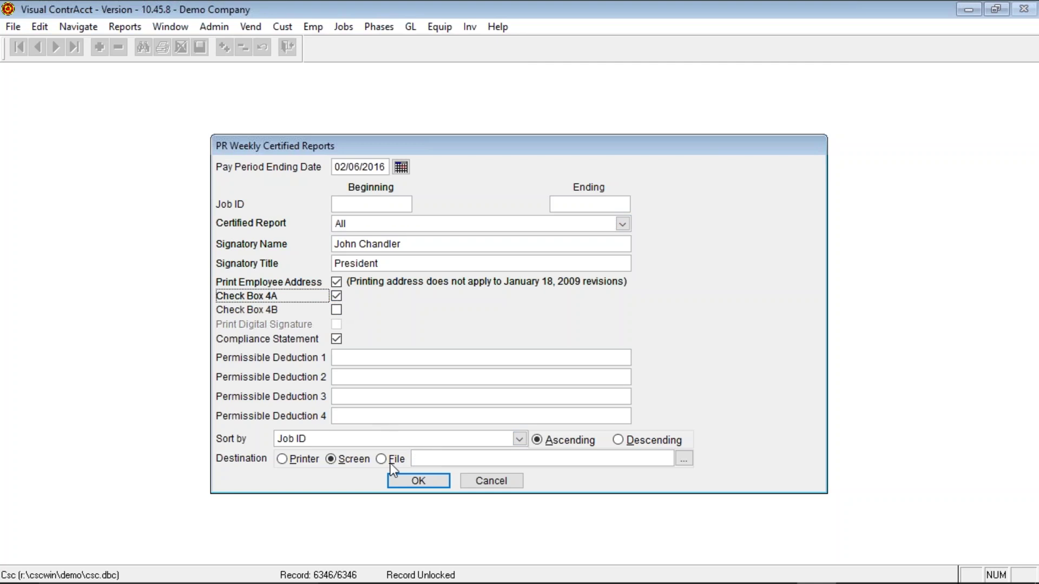
left_click(427, 480)
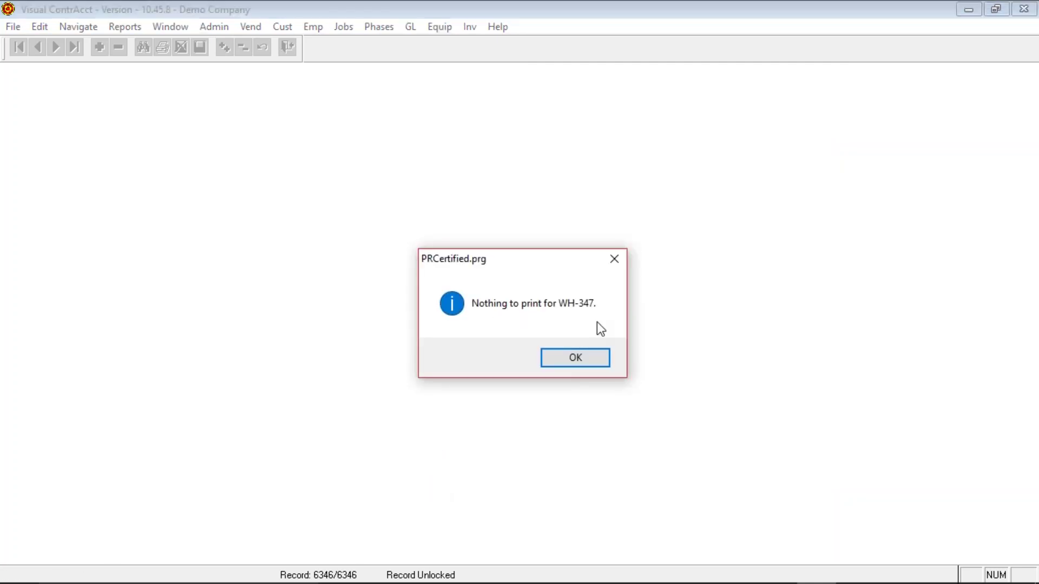
left_click(590, 356)
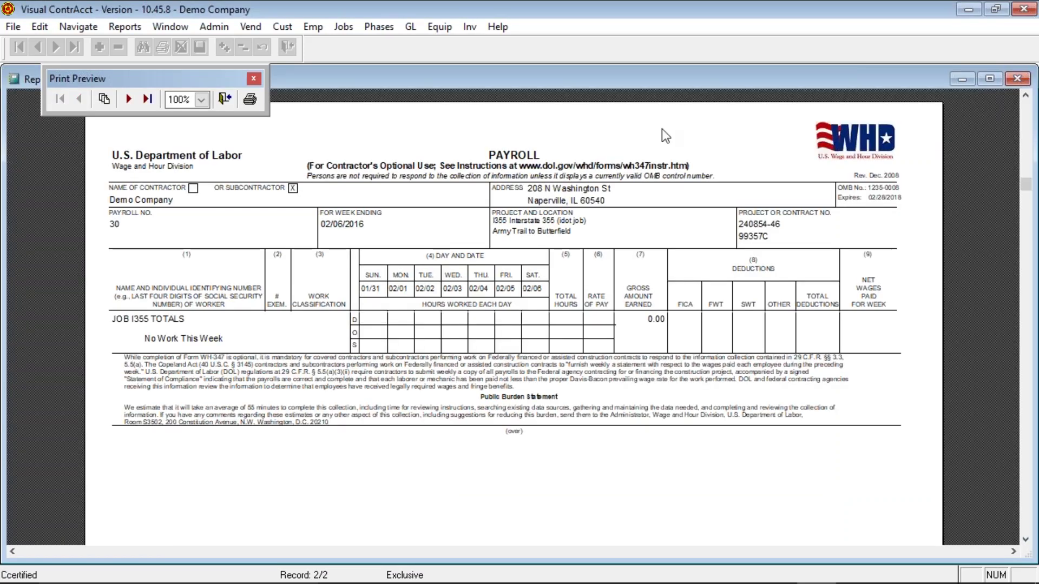
Step: Review the pages of the federal U.S. Department of Labor certified payroll preview for each job and close it
scroll(730, 258, "down", 3)
scroll(729, 252, "down", 3)
scroll(729, 250, "up", 8)
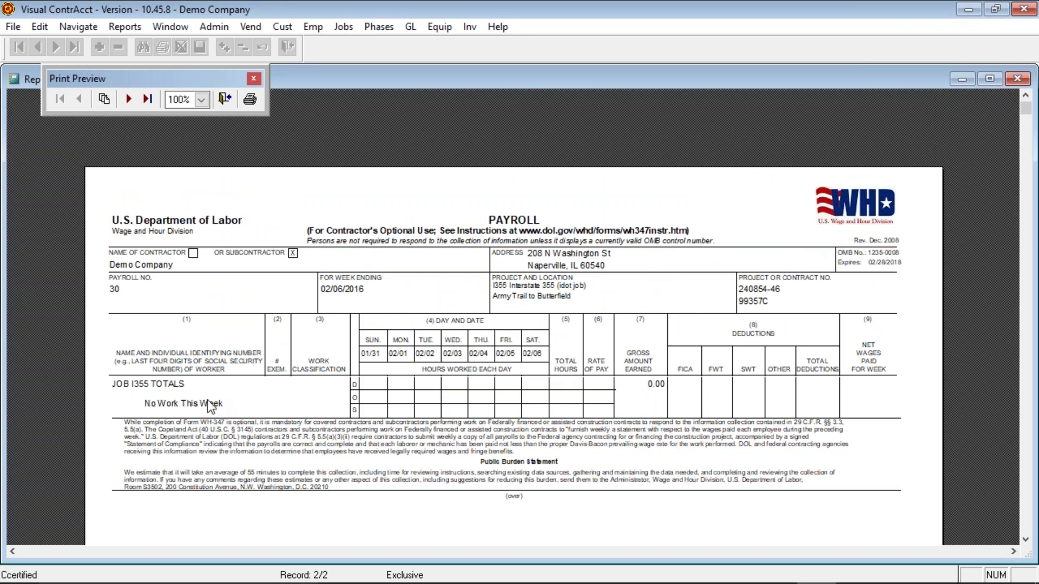
left_click(129, 99)
left_click(128, 99)
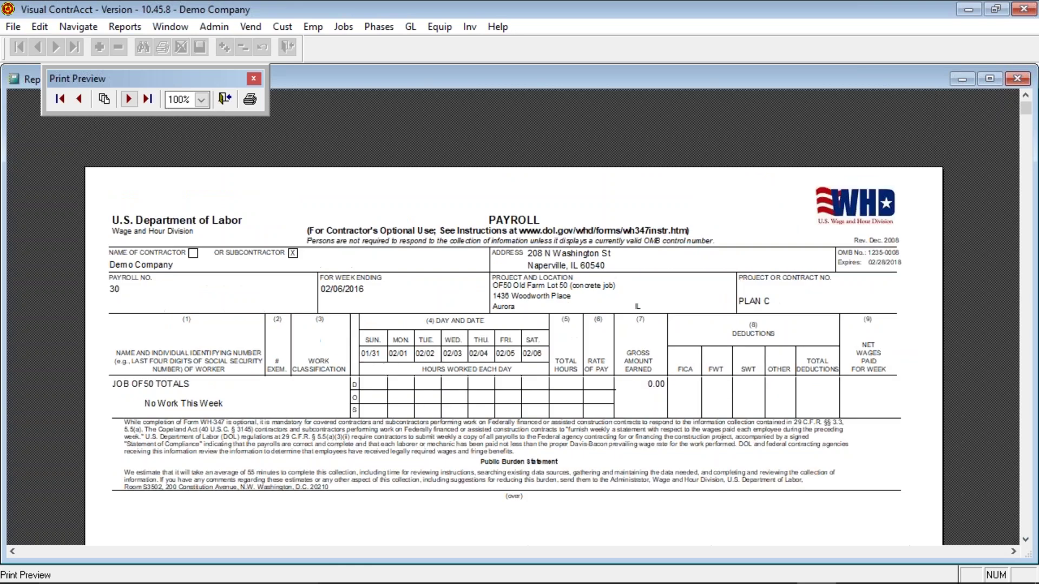
left_click(225, 99)
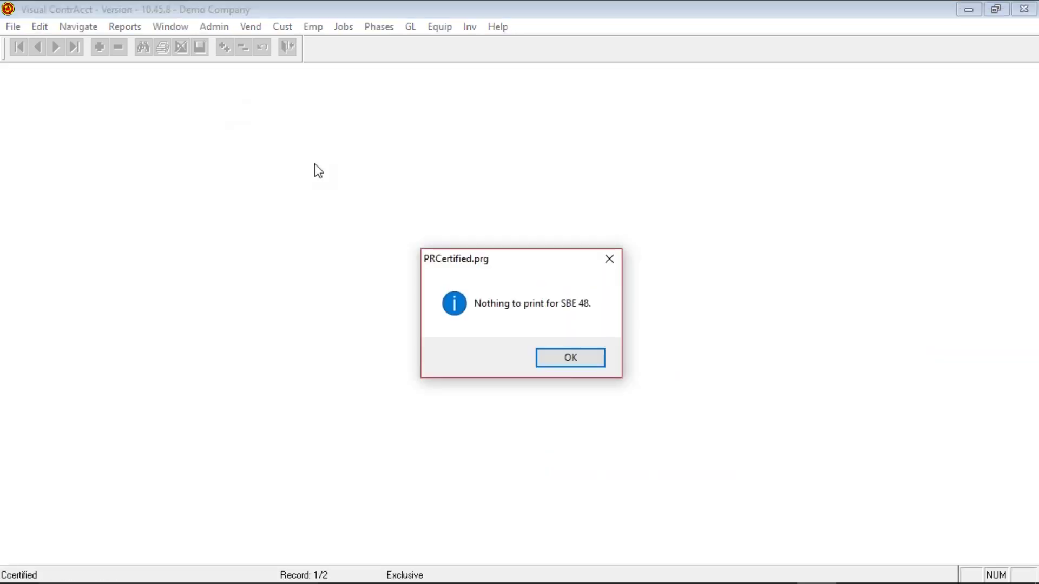
Step: View and close the City of Chicago certified payroll, and decline overwriting the labor compliance export LCE02062016.xls
left_click(582, 358)
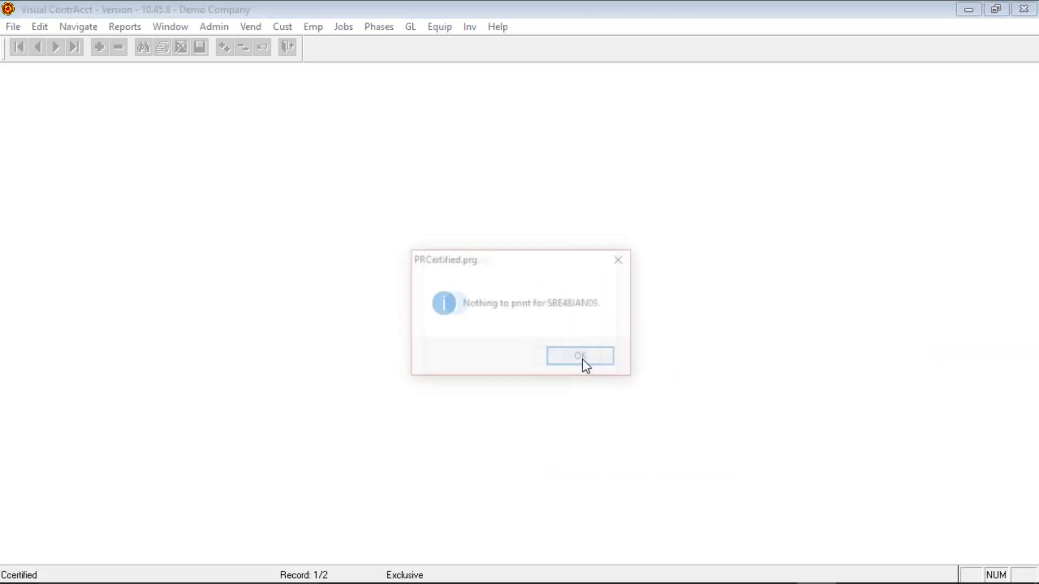
left_click(582, 358)
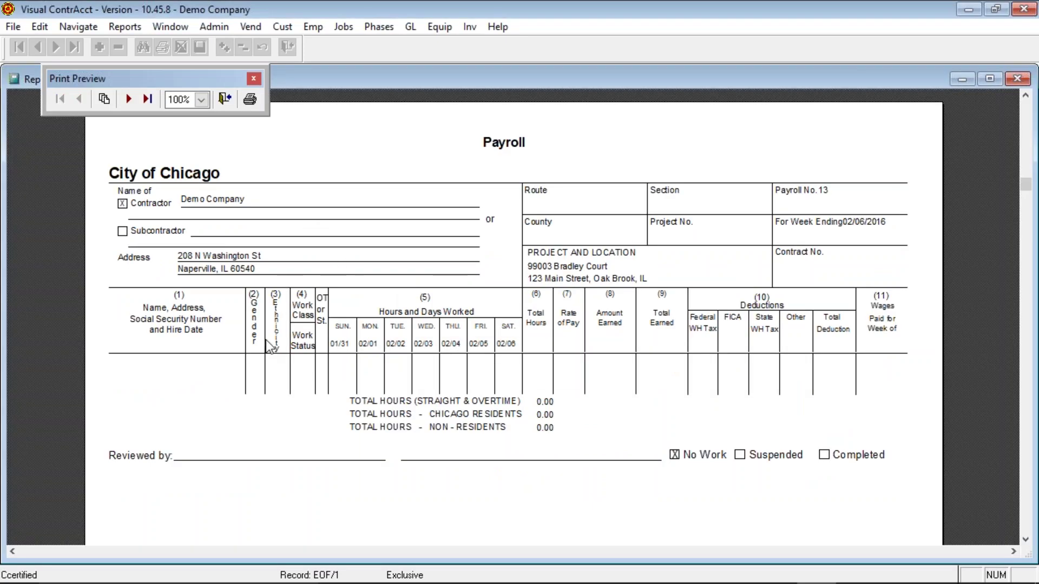
left_click(225, 99)
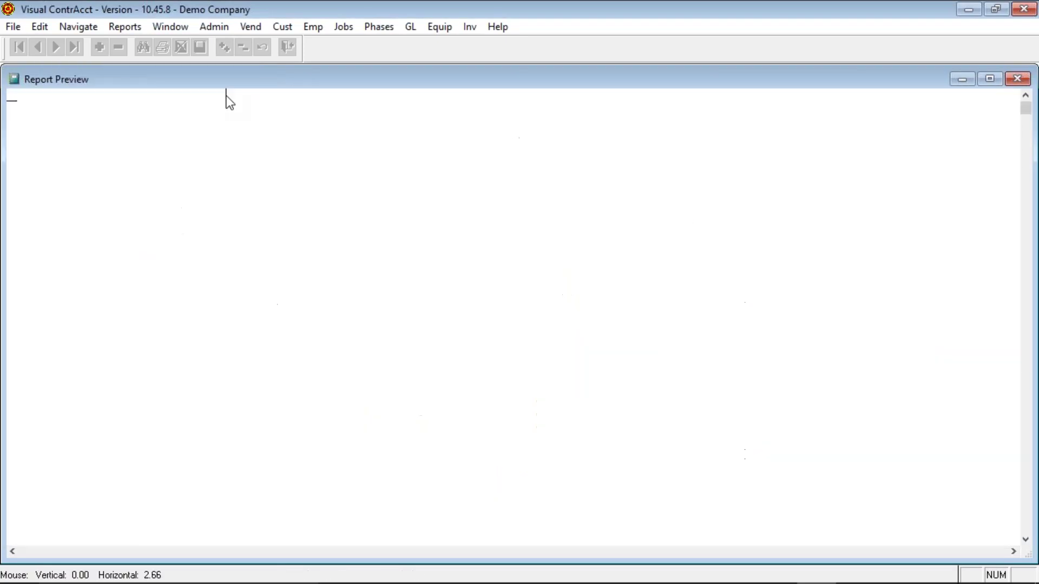
left_click(606, 361)
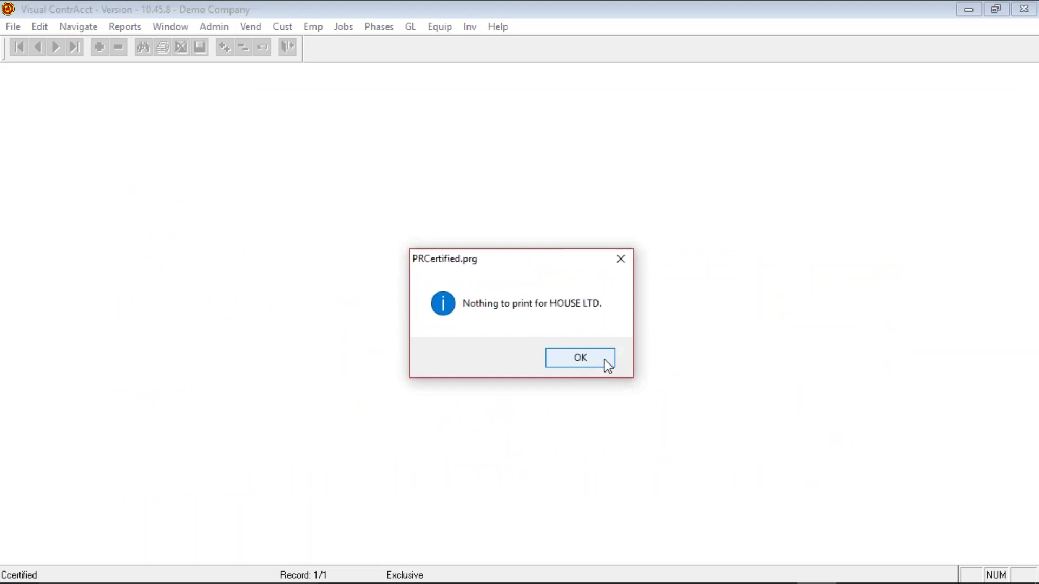
left_click(605, 359)
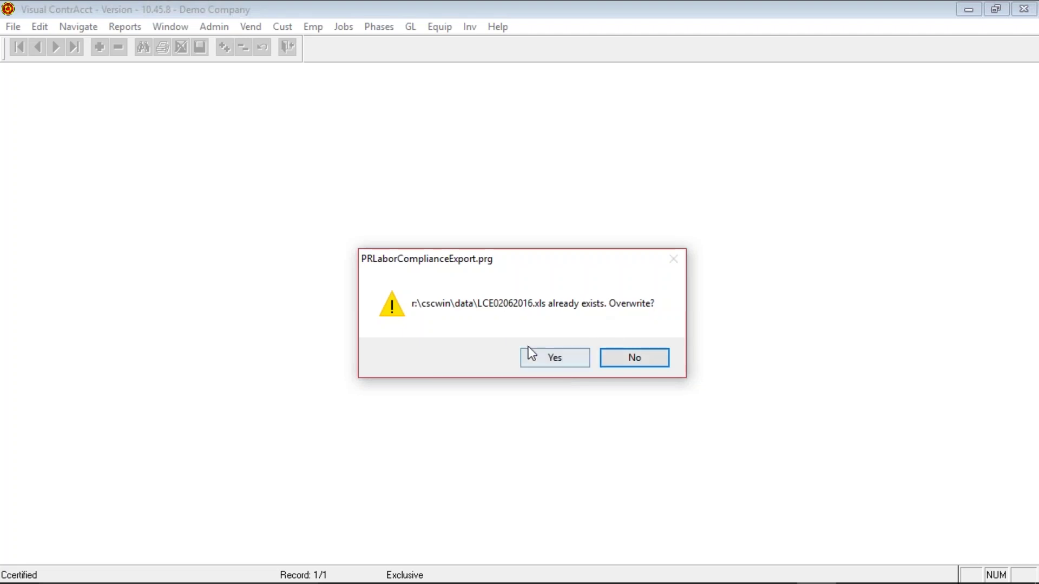
left_click(627, 355)
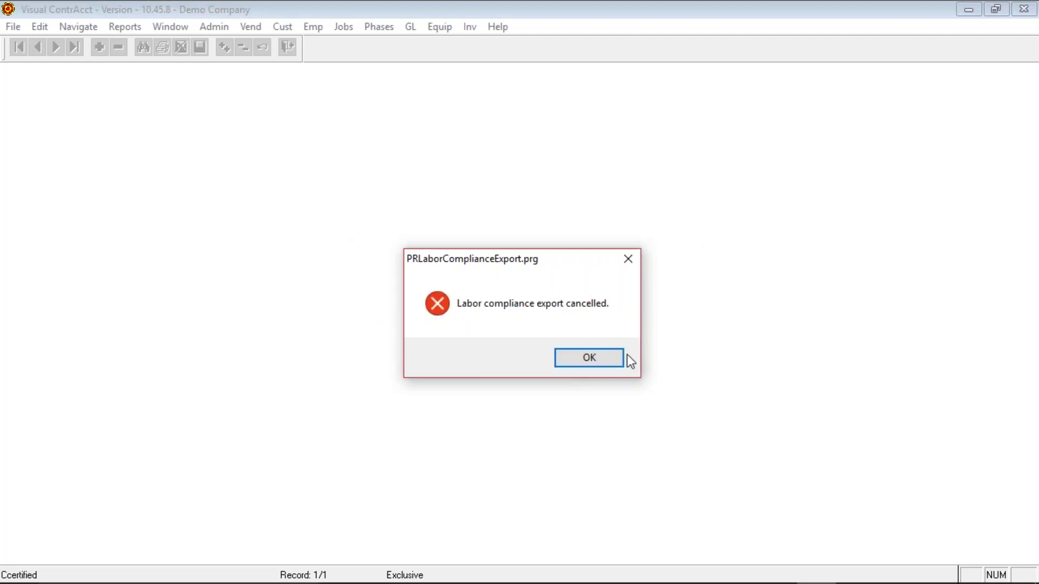
left_click(583, 358)
Step: View the weekly Email Certified option in the payroll reports
key("alt+r")
key("p")
key("w")
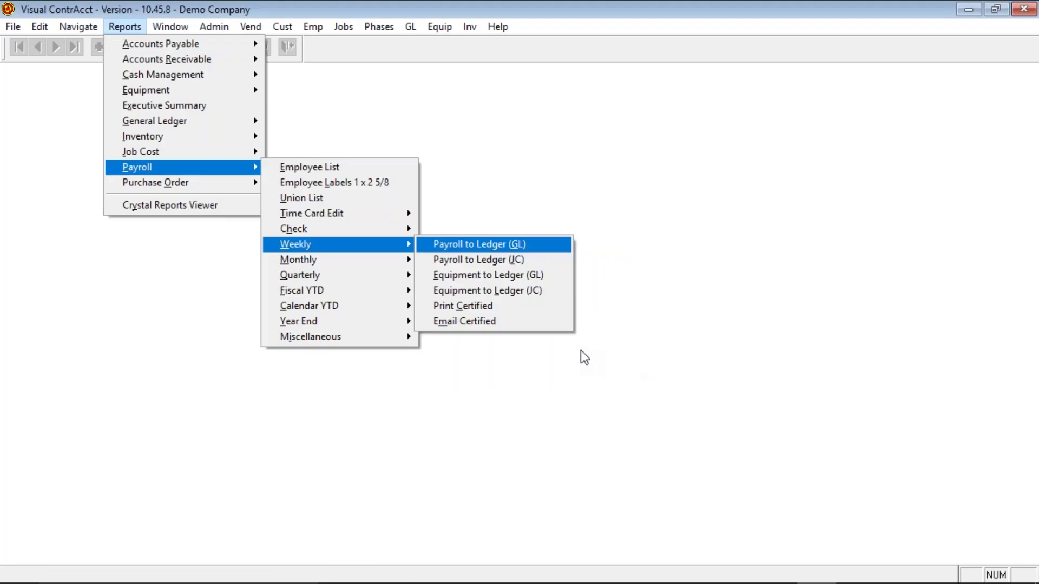
left_click(474, 320)
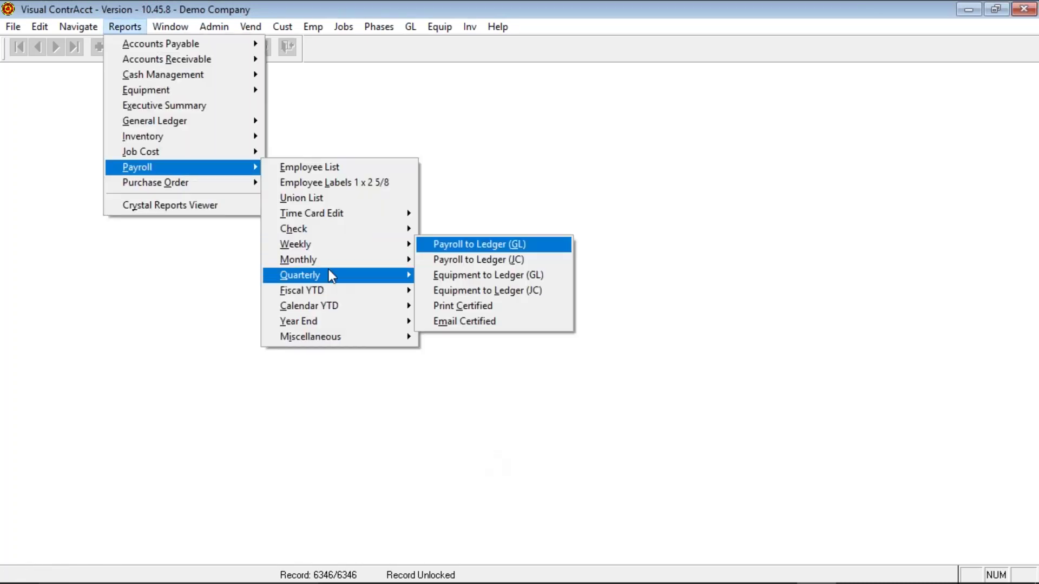
Step: View the monthly IDES Electronic SUT Upload options and cancel the dialog
mouse_move(326, 265)
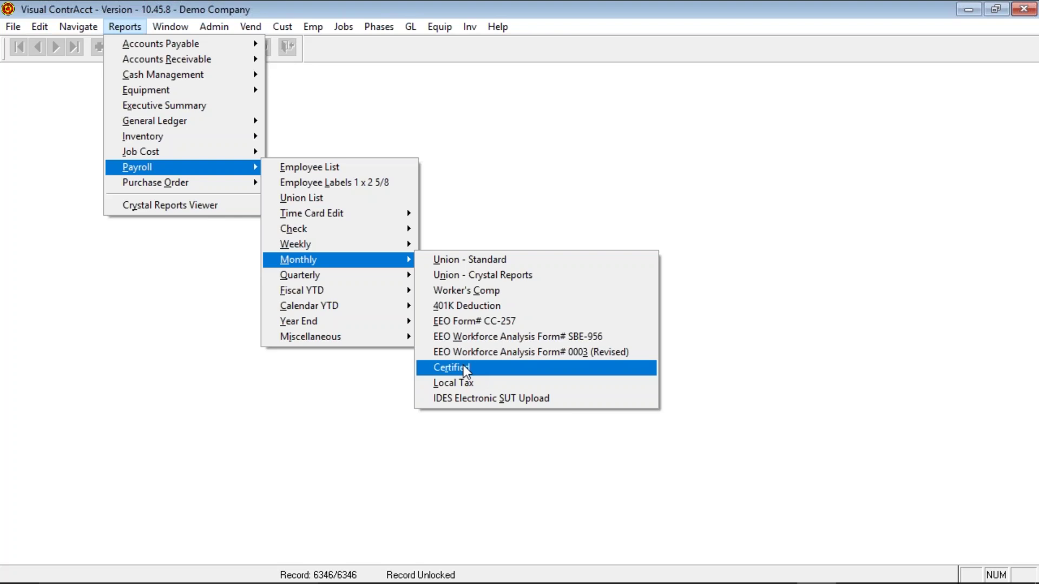
left_click(480, 400)
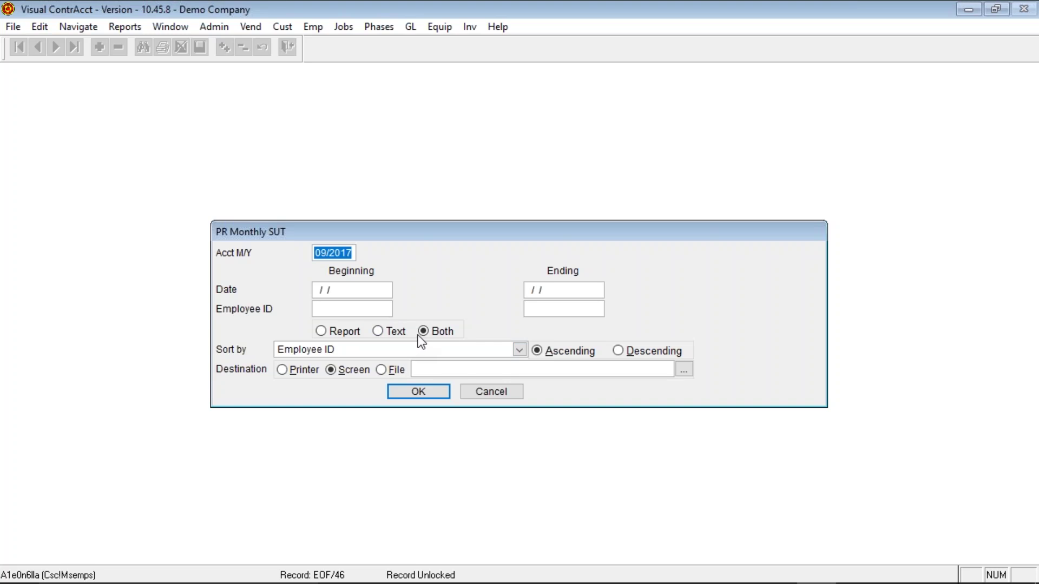
left_click(485, 390)
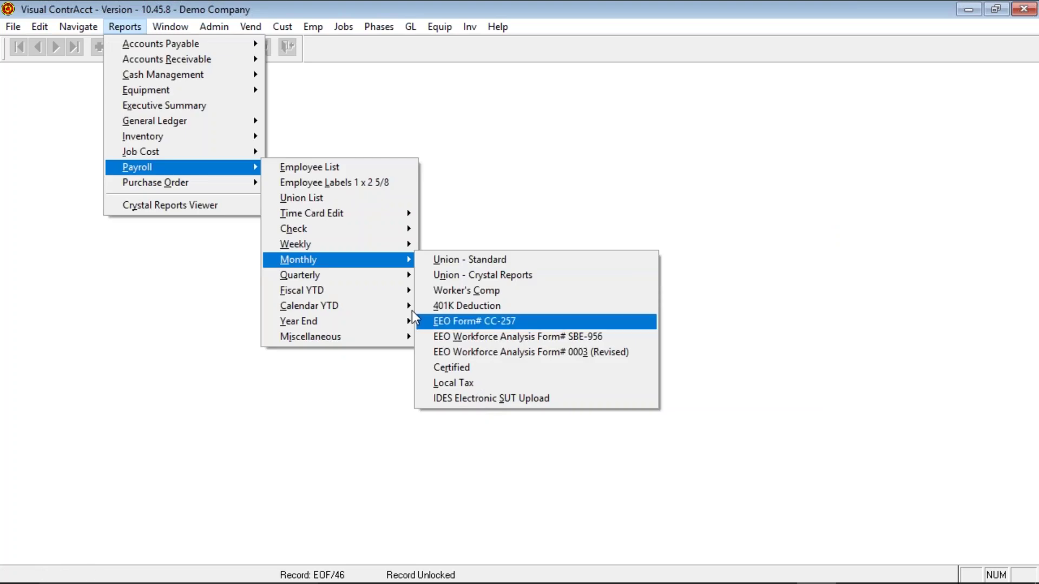
Step: Start the quarterly 941 Federal report for the current year's 1st Quarter, continuing past the unposted pay periods to the adjustment dialog
mouse_move(402, 286)
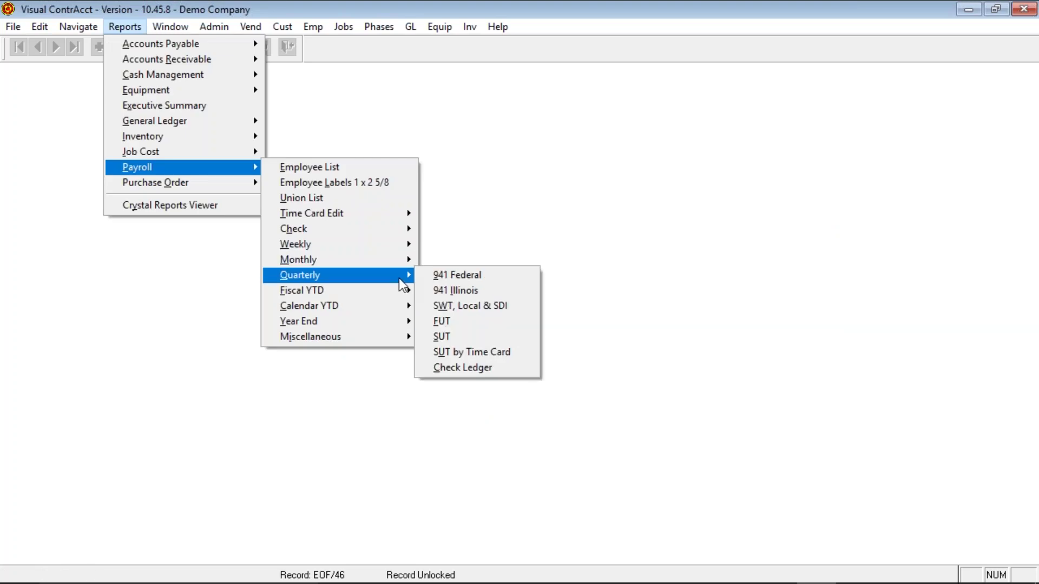
left_click(464, 279)
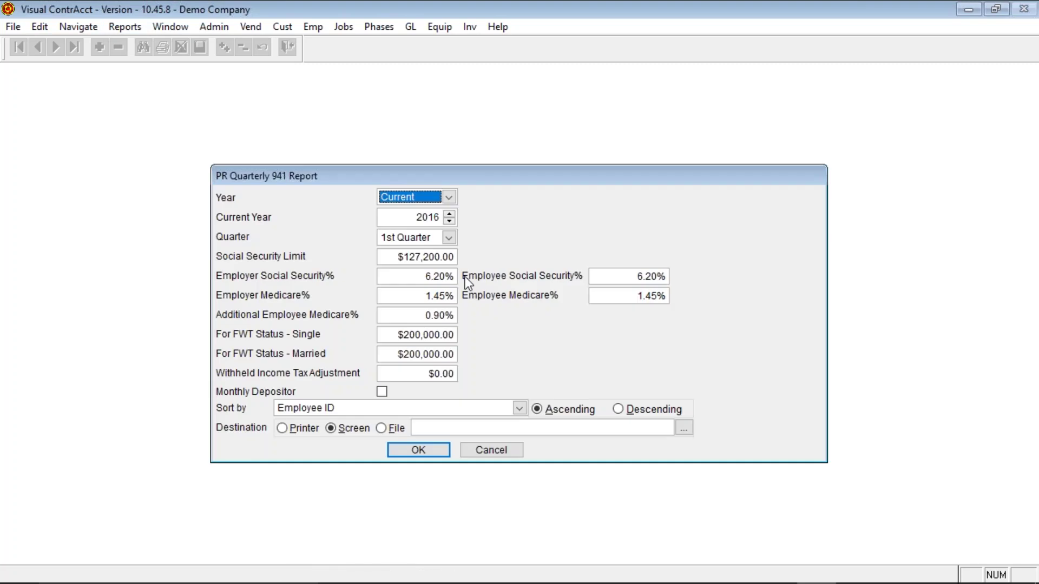
left_click(448, 238)
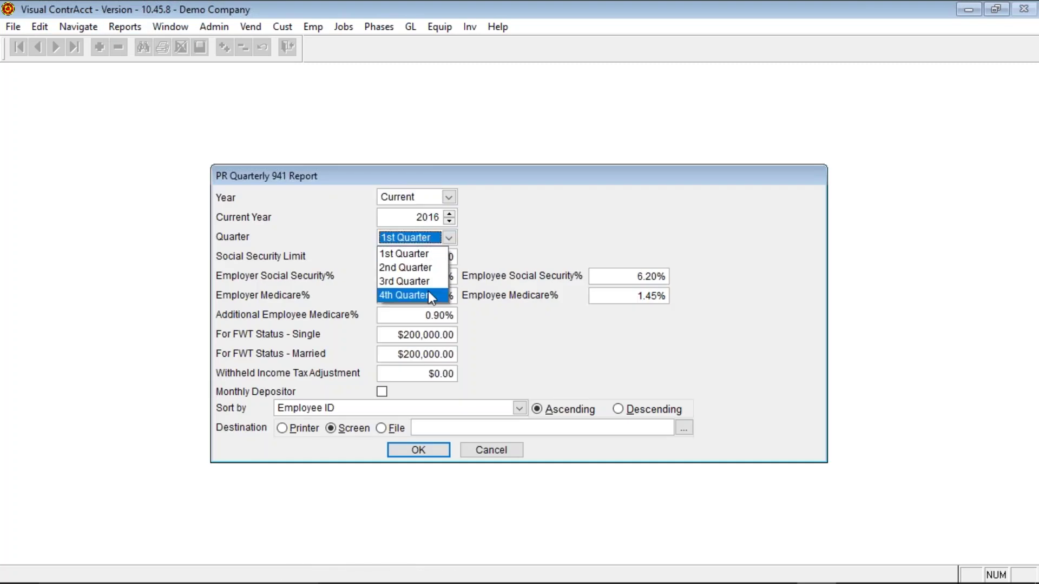
left_click(429, 296)
left_click(437, 242)
left_click(426, 253)
left_click(424, 443)
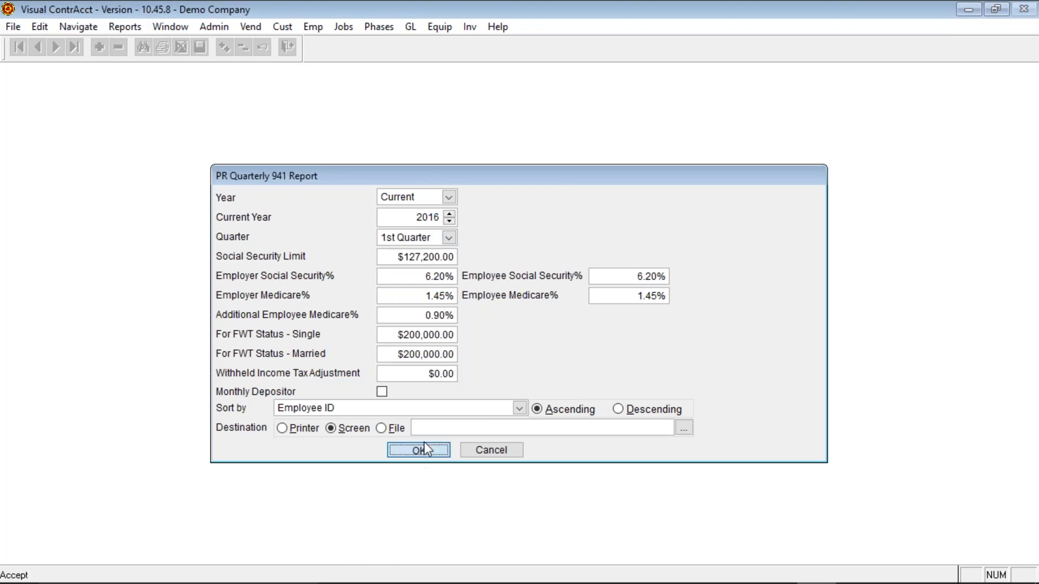
left_click(533, 369)
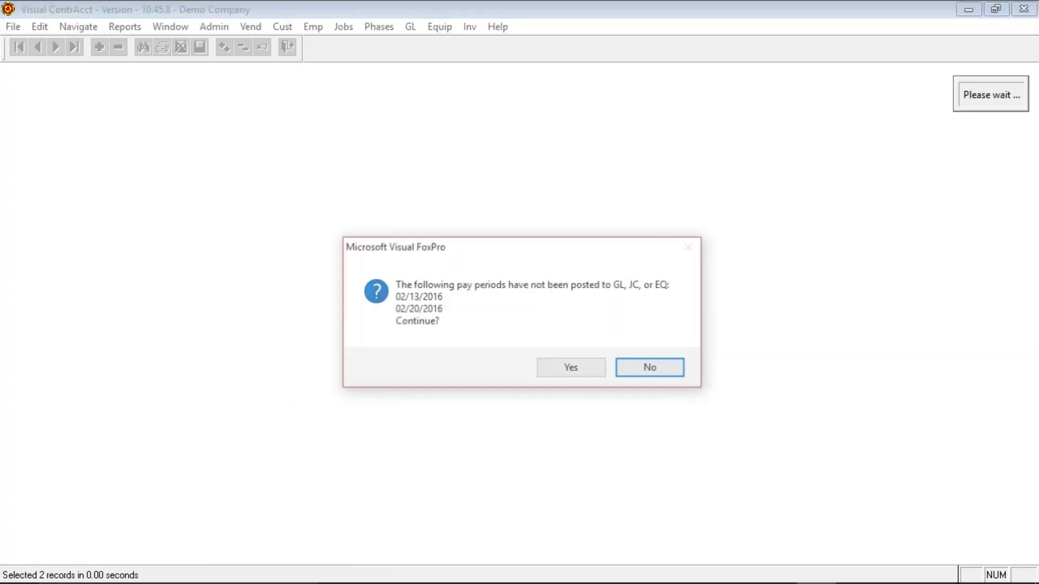
left_click(566, 368)
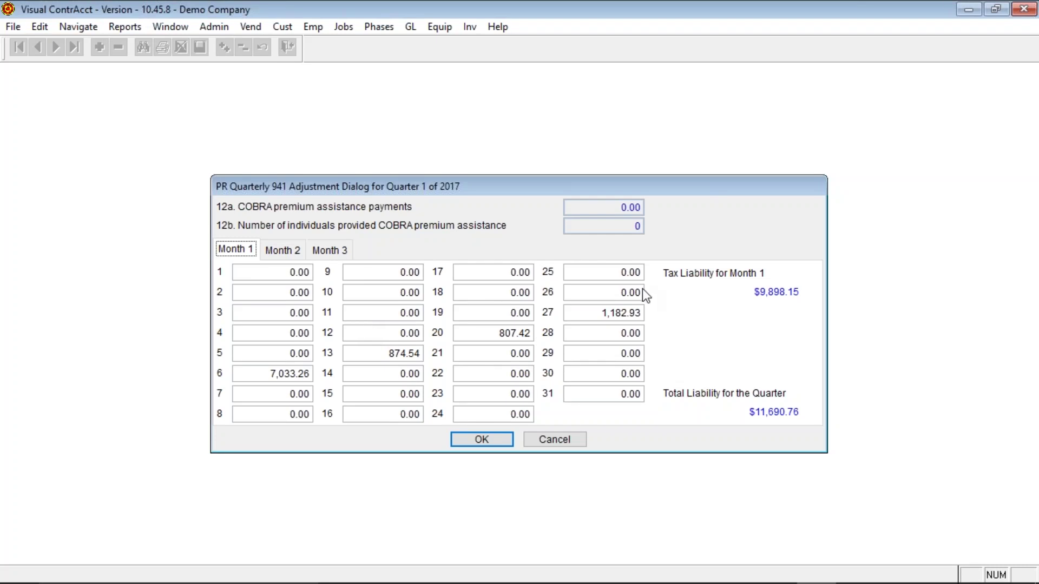
Step: Review the Month 1 to Month 3 tax liabilities in the 941 adjustment dialog, then accept them and dismiss the line 7 adjustment warning
left_click(288, 251)
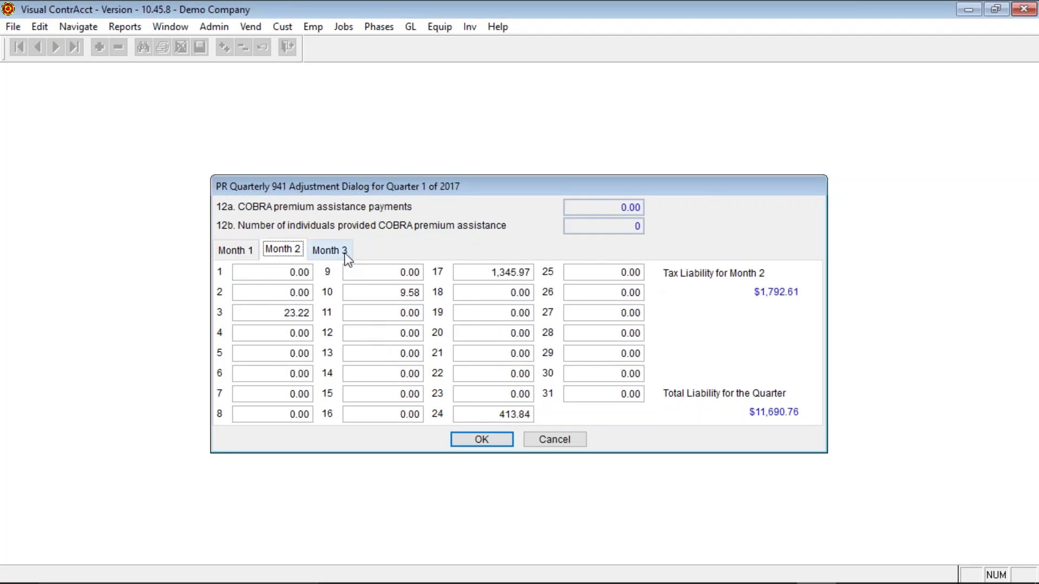
left_click(326, 250)
left_click(289, 249)
left_click(236, 250)
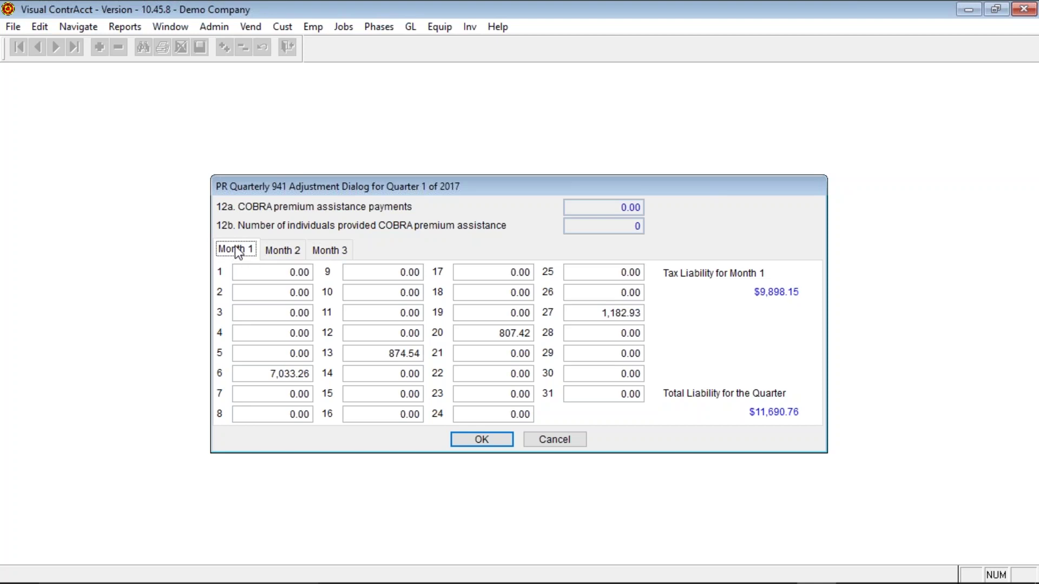
left_click(498, 438)
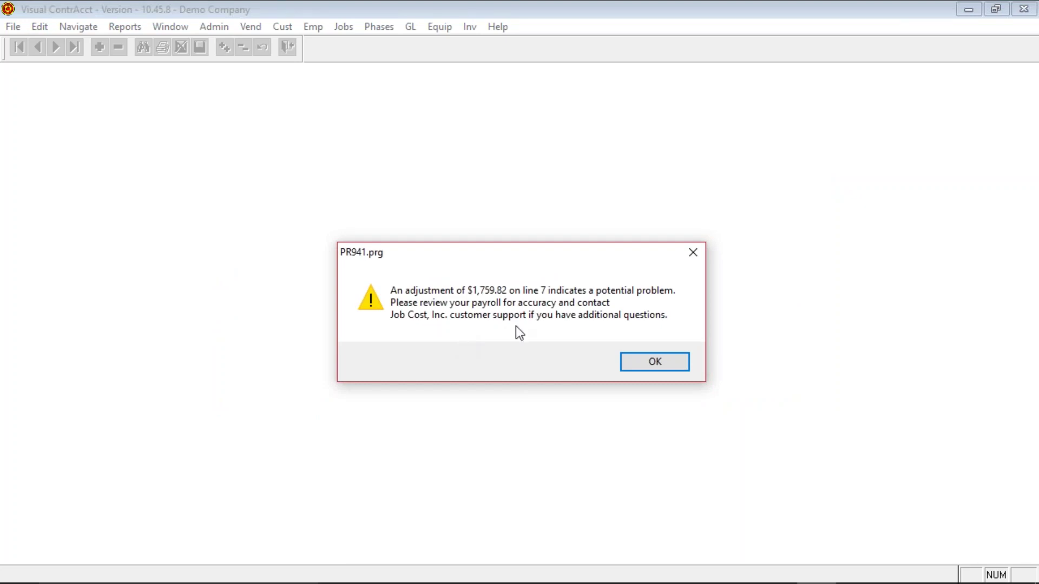
left_click(647, 362)
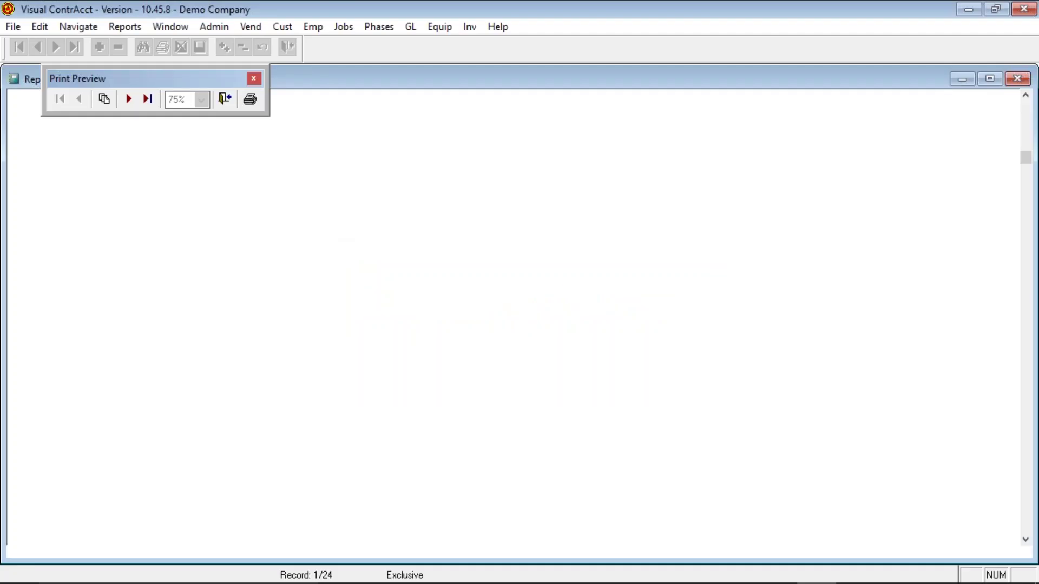
Step: Review the employee wages and report totals in the Quarterly 941 Report preview, then close it
scroll(645, 362, "down", 3)
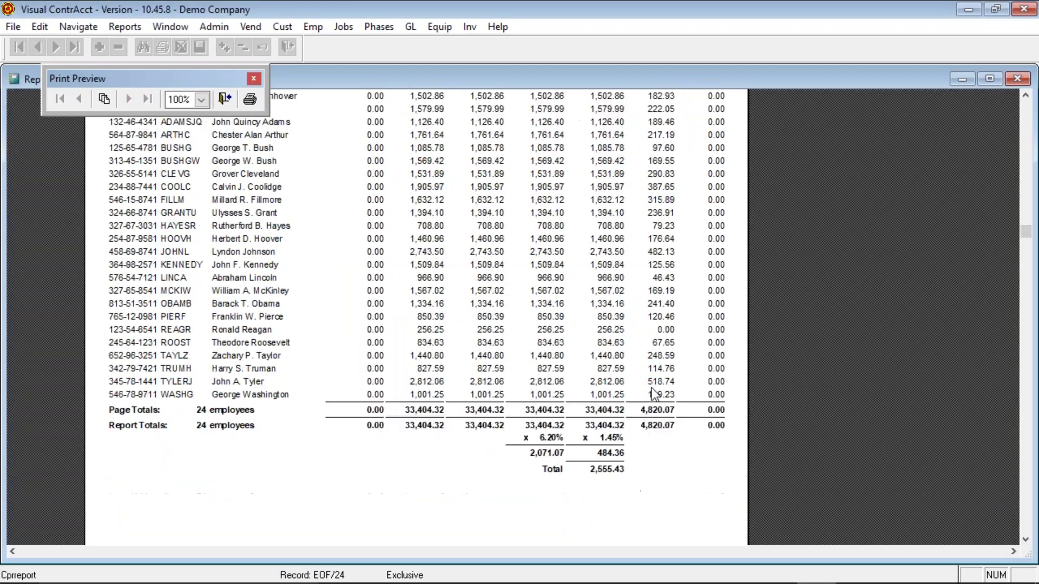
scroll(655, 394, "up", 4)
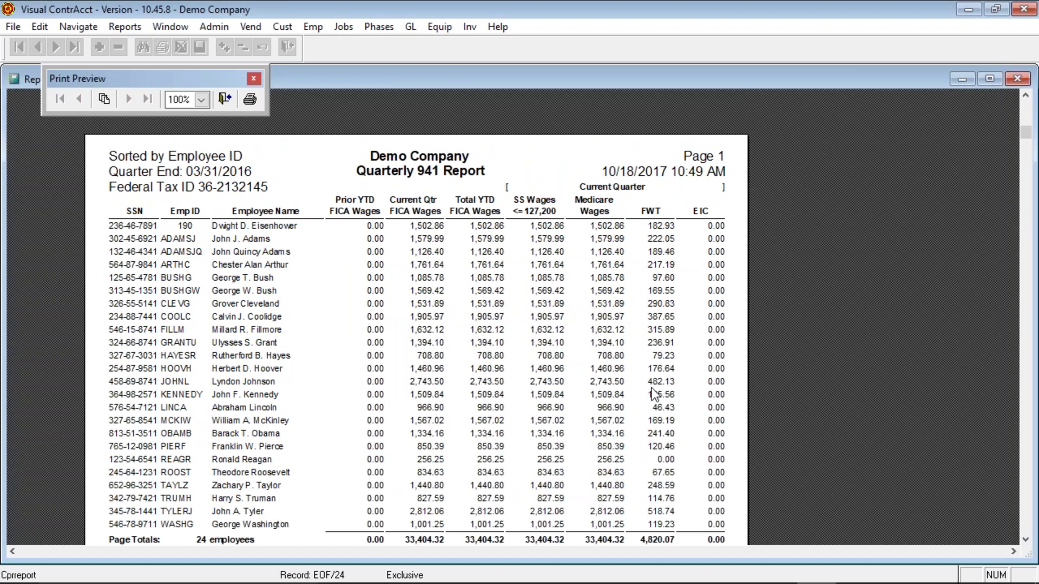
scroll(655, 394, "down", 2)
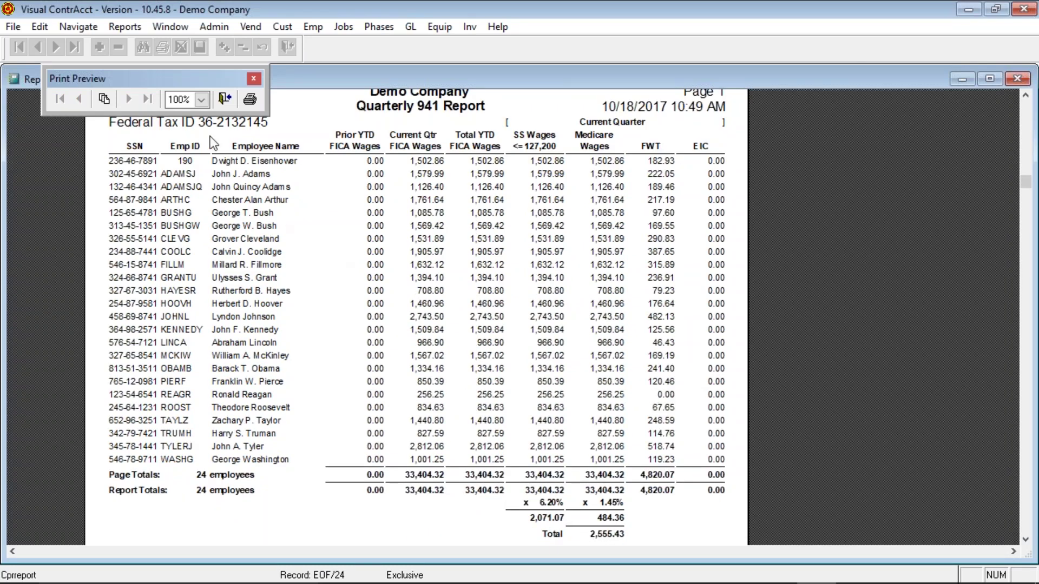
left_click(225, 99)
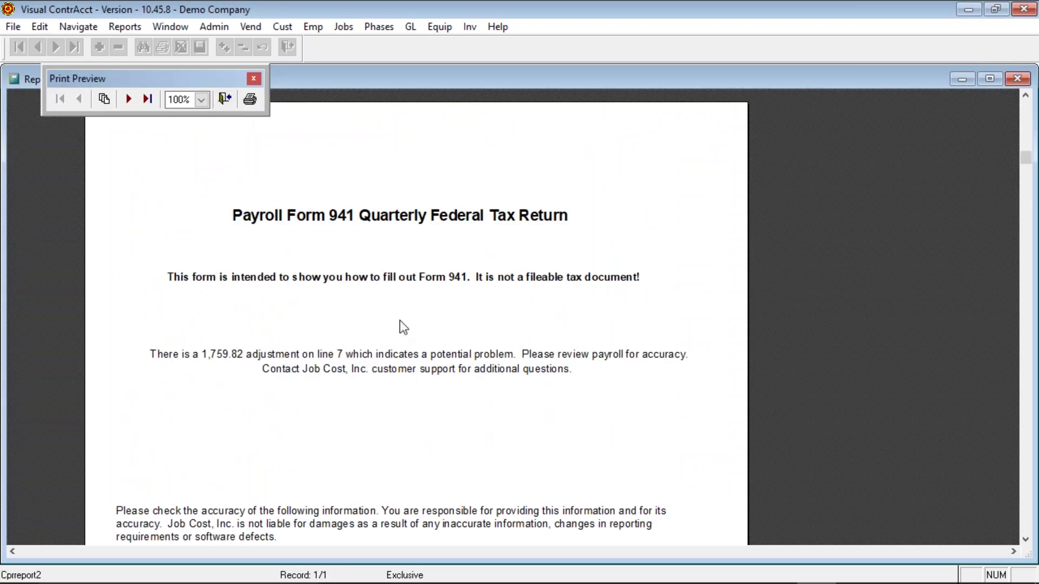
Step: Examine the first page of the federal Form 941, from the employer information through the Part 1 tax lines
left_click(129, 99)
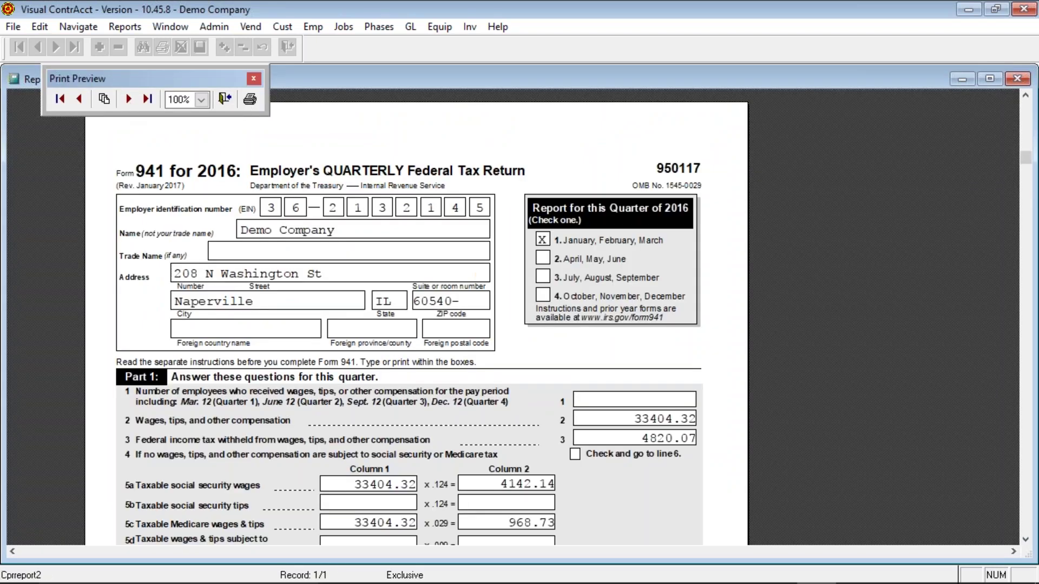
scroll(768, 504, "down", 5)
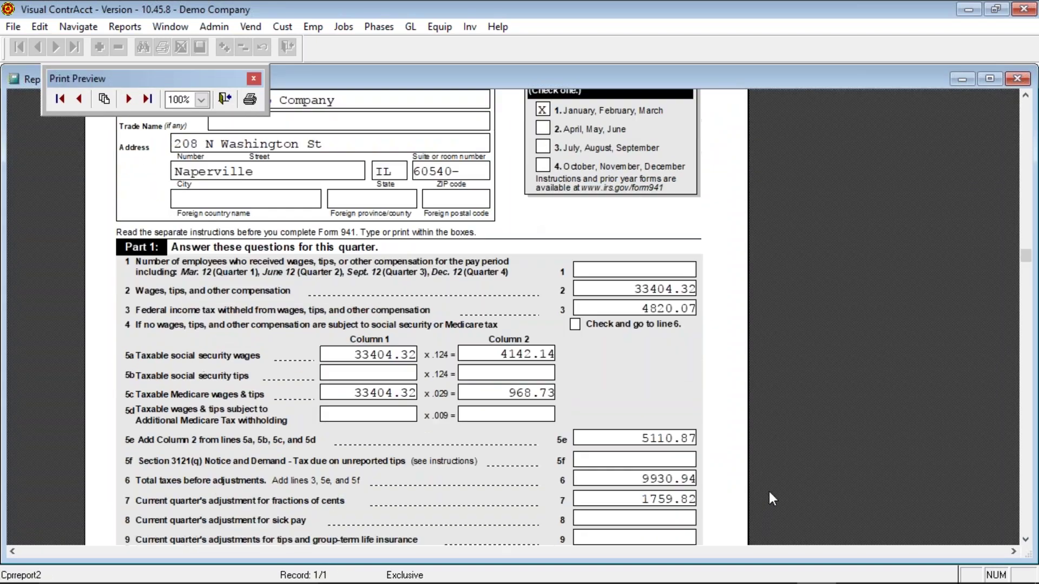
scroll(770, 487, "down", 6)
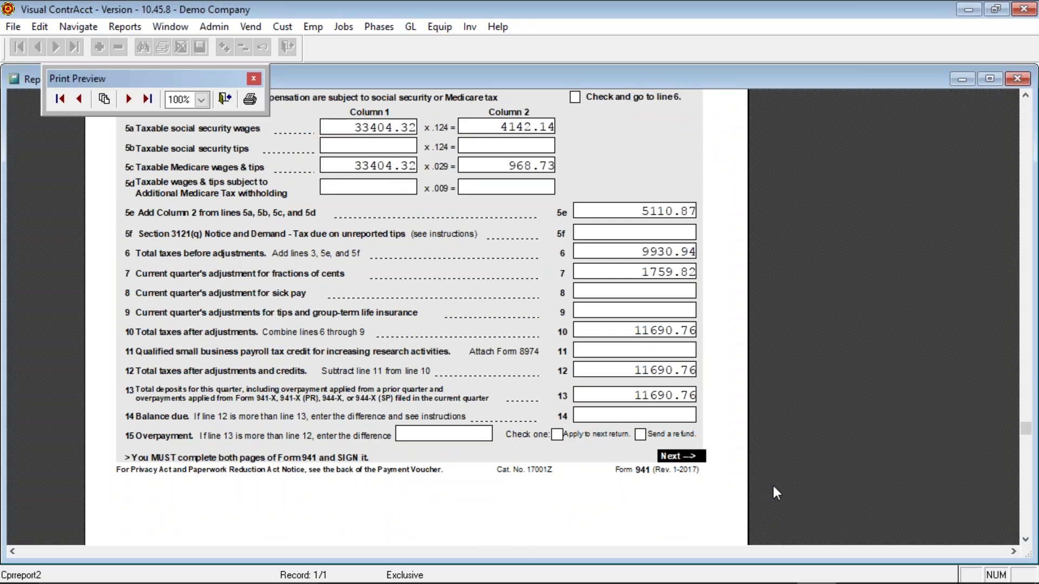
scroll(744, 400, "up", 5)
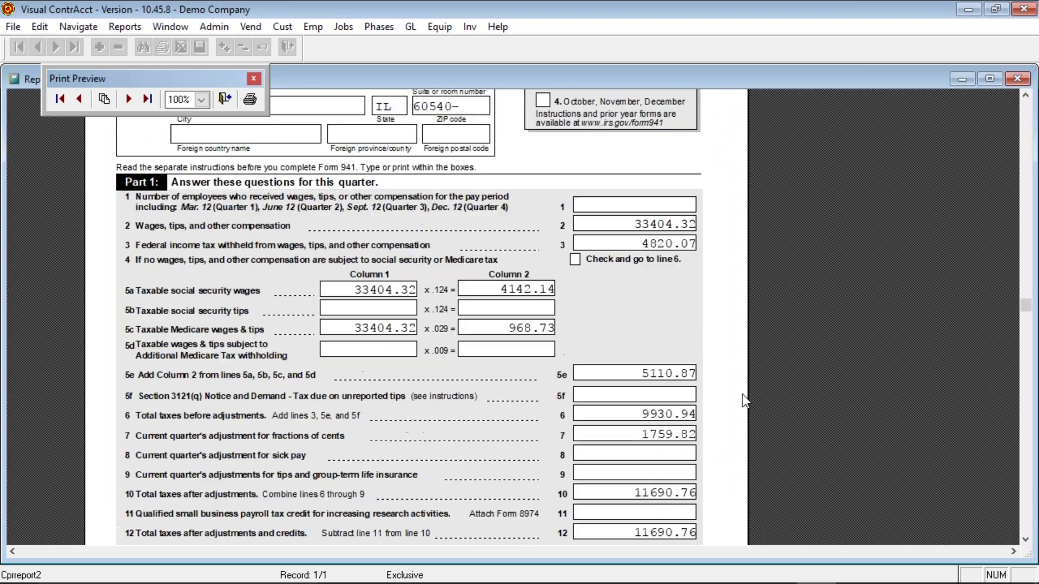
scroll(745, 400, "down", 4)
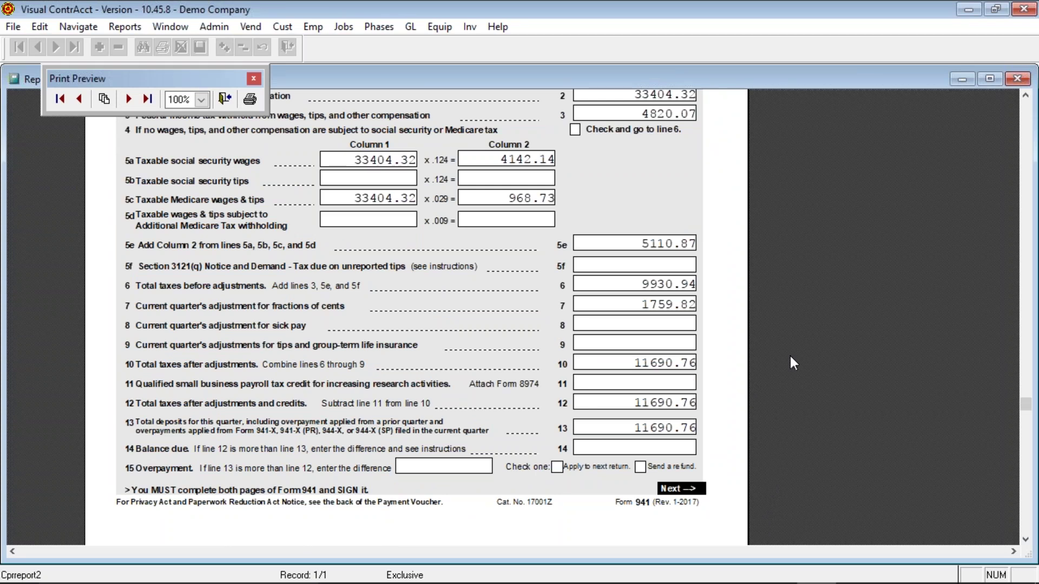
scroll(789, 354, "up", 9)
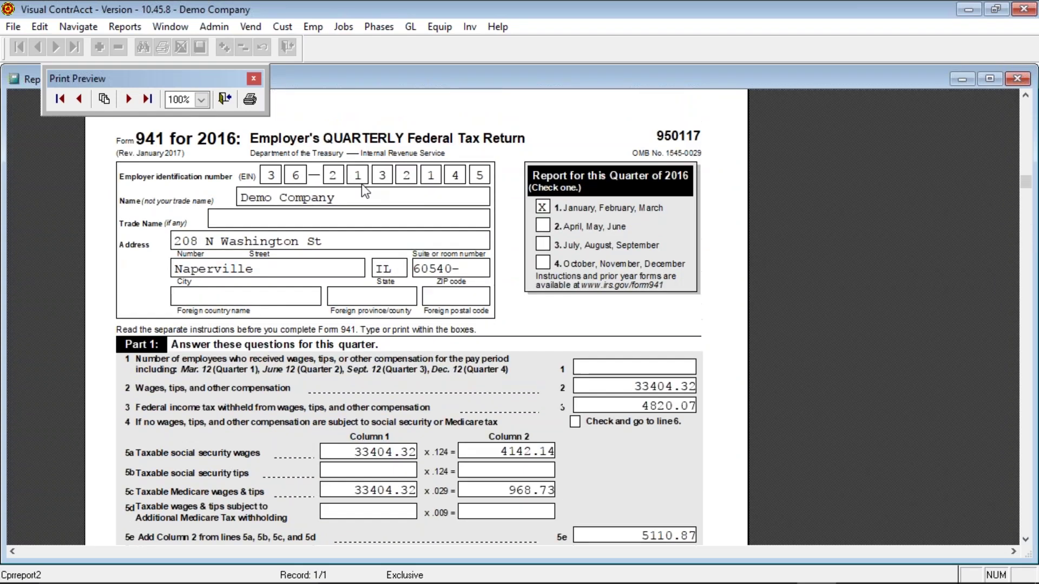
Step: Examine page 2 of Form 941 and the Schedule B monthly tax liabilities, then close the preview
left_click(132, 98)
scroll(635, 368, "down", 13)
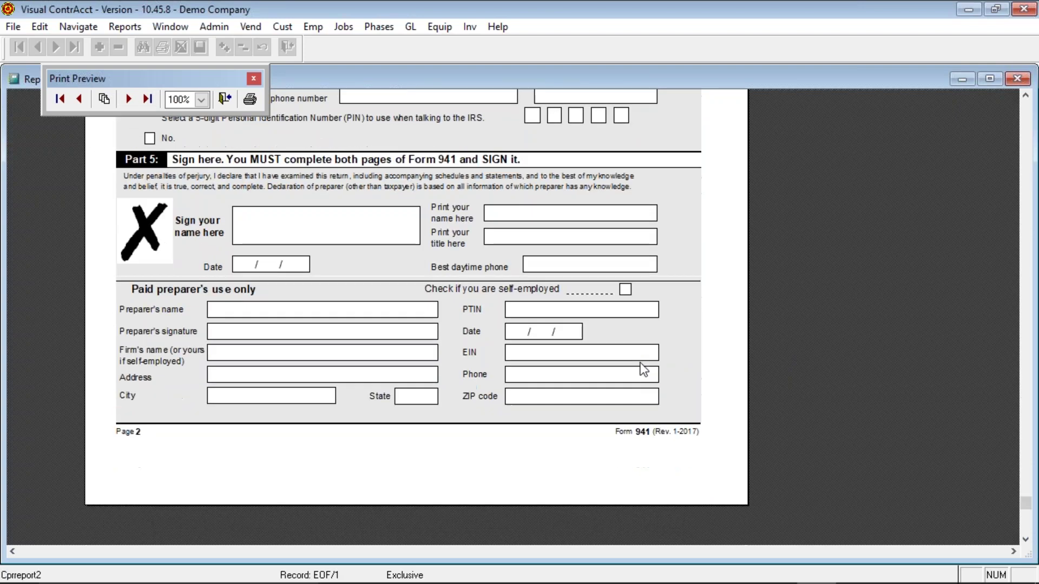
left_click(128, 98)
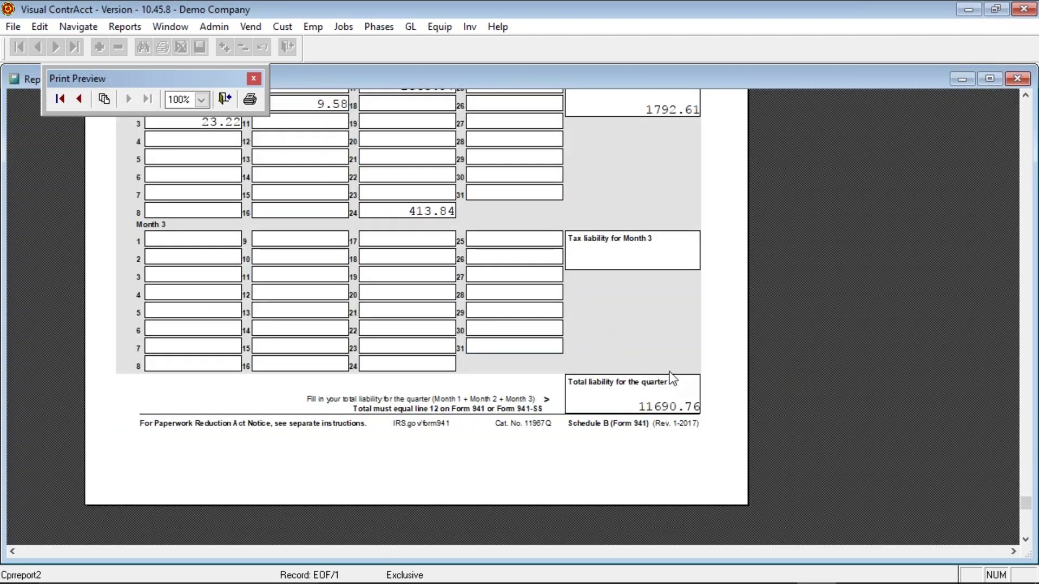
scroll(670, 377, "up", 12)
left_click(507, 306)
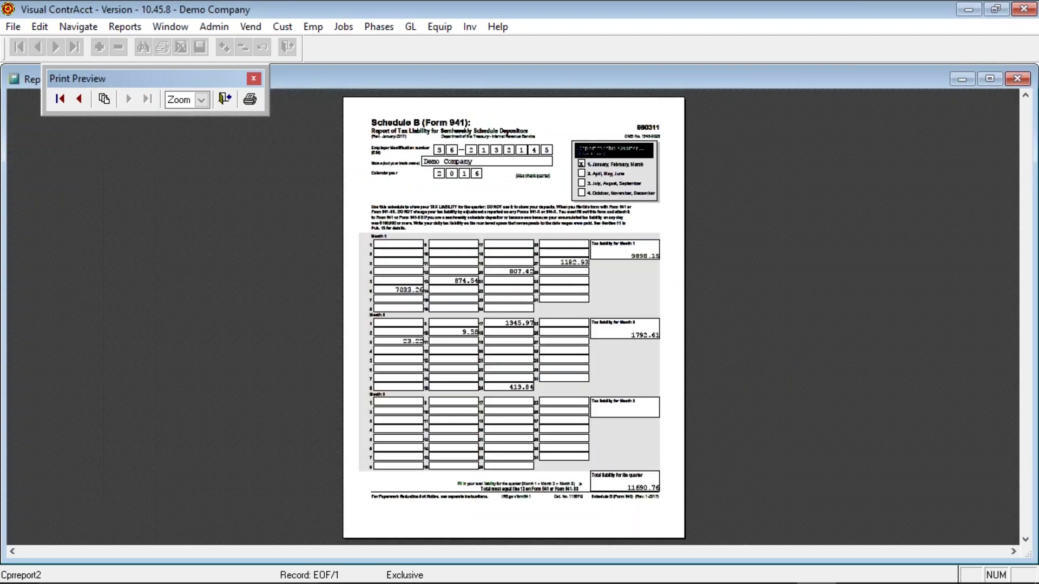
left_click(497, 280)
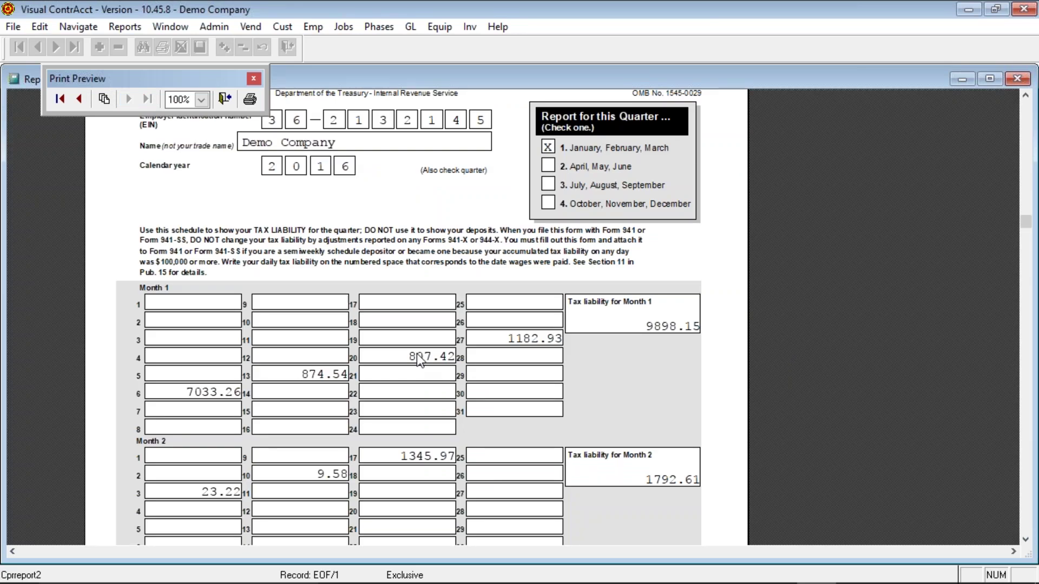
scroll(444, 337, "down", 3)
left_click(224, 99)
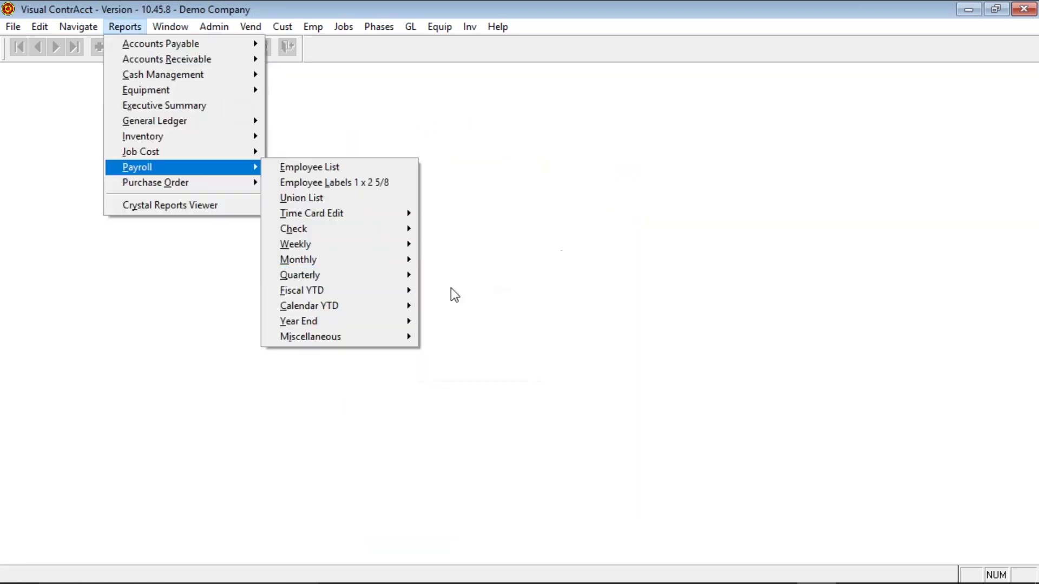
Step: Start the quarterly 941 Illinois report on screen for the current year's 1st Quarter, continuing past the unposted pay periods
mouse_move(395, 278)
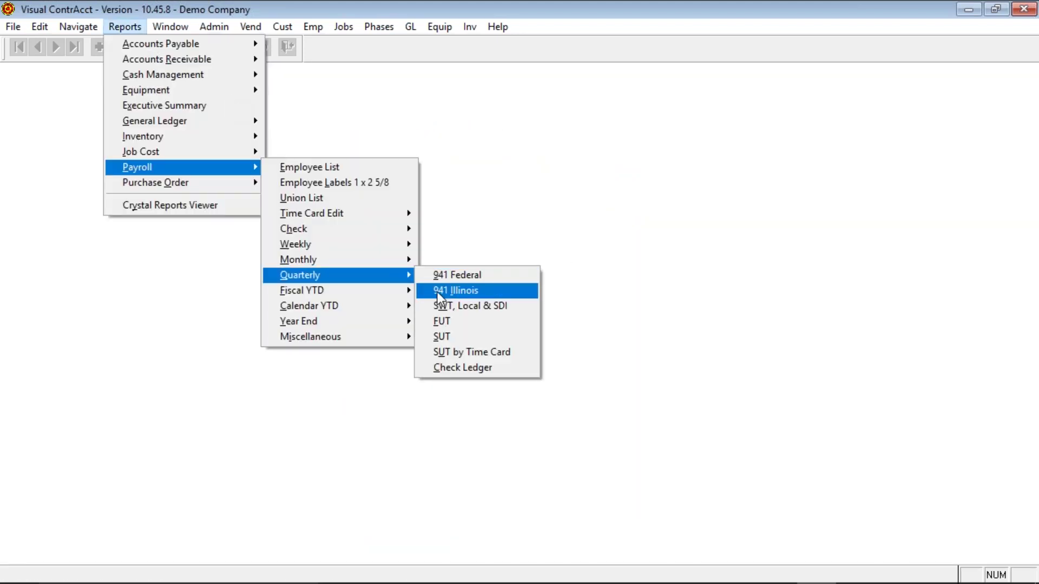
left_click(437, 291)
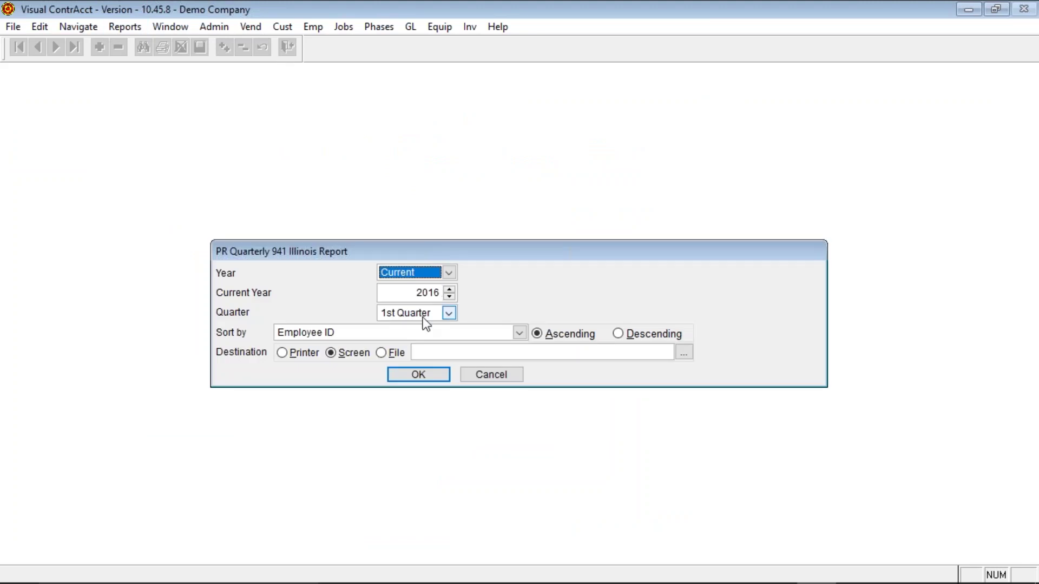
left_click(422, 374)
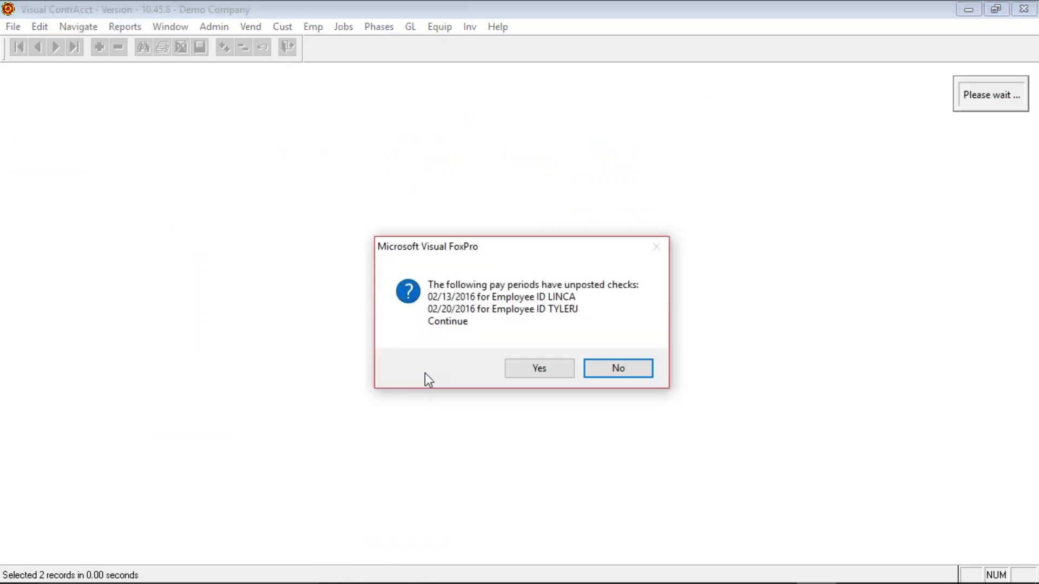
left_click(529, 368)
left_click(568, 370)
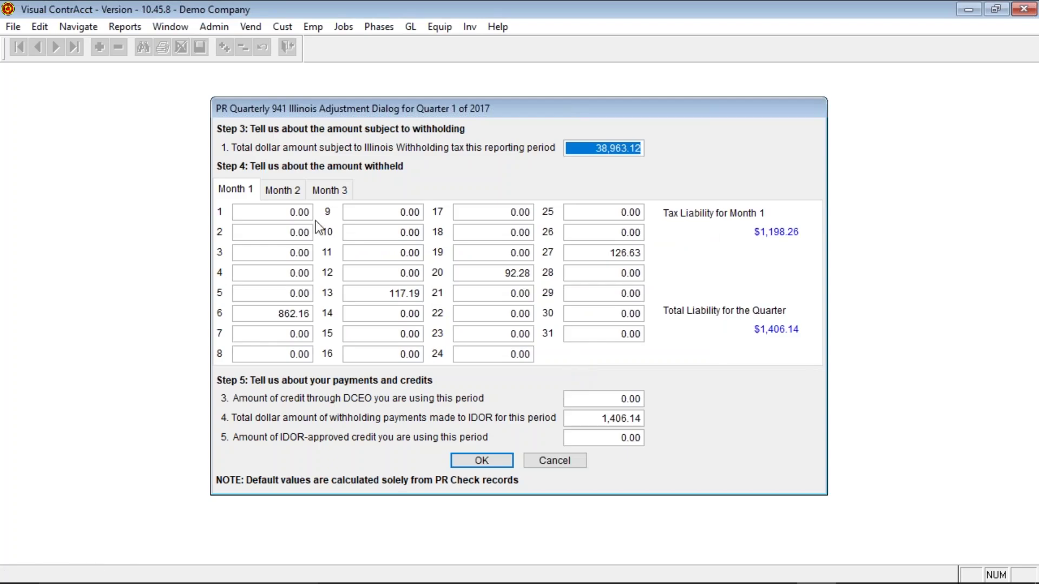
Step: Review the withheld amounts for all three months in the 941 Illinois adjustment dialog and accept the default values
left_click(283, 189)
left_click(331, 192)
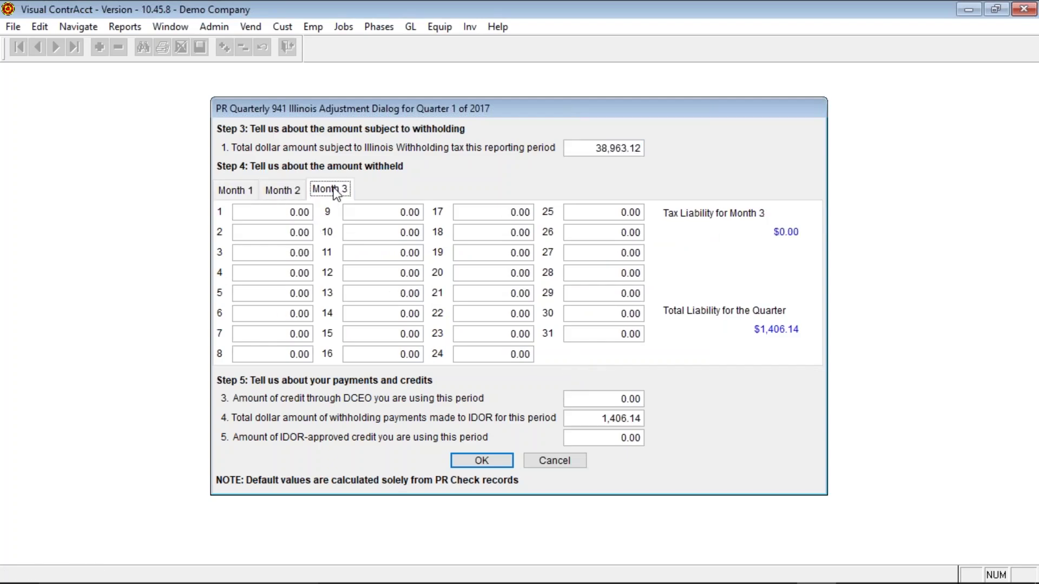
left_click(285, 190)
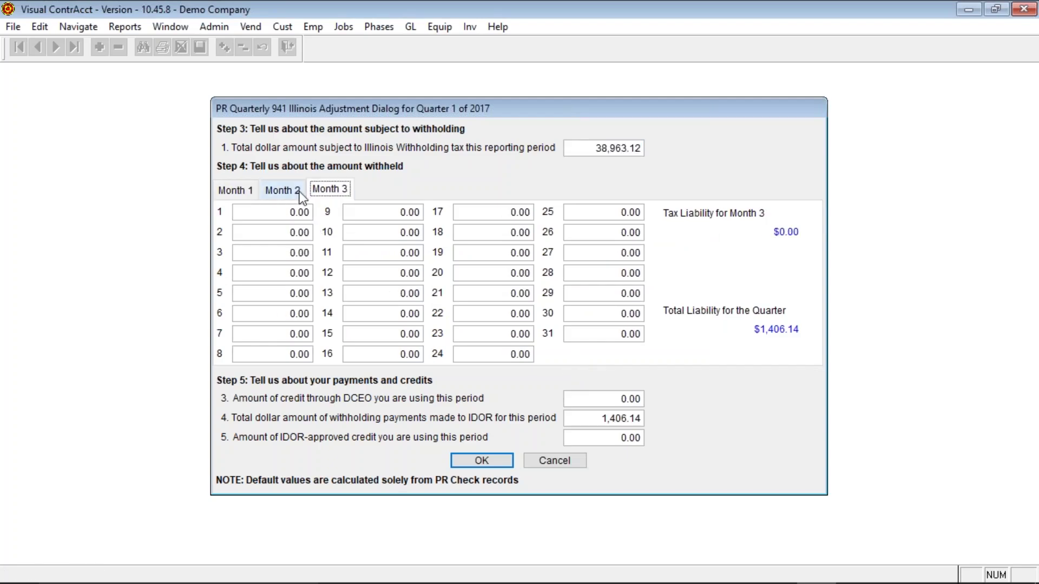
left_click(238, 189)
left_click(266, 307)
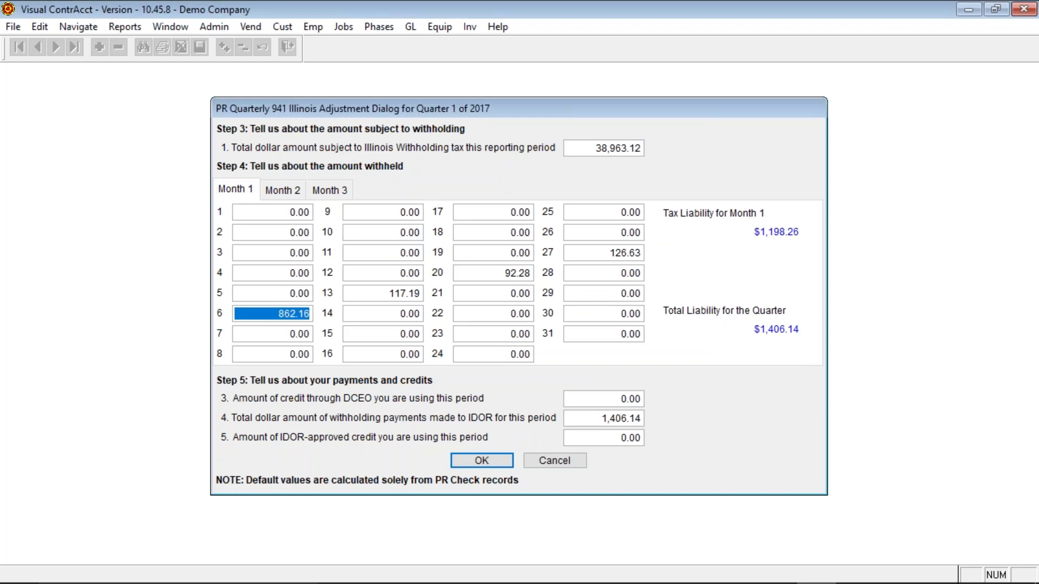
left_click(481, 460)
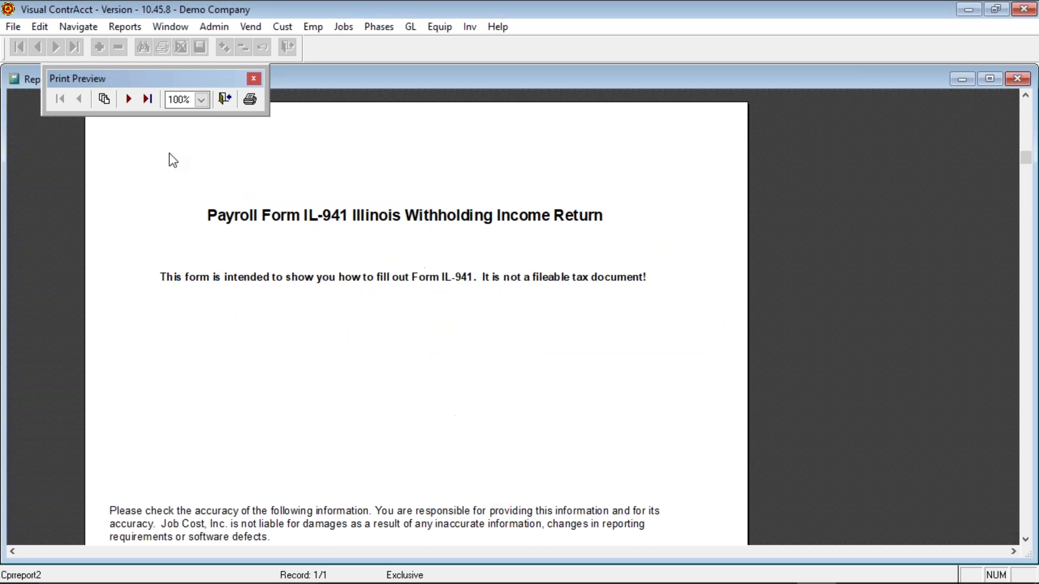
Step: Examine the first form page of the IL-941 return, from the business information to the first month's withheld amounts
left_click(127, 100)
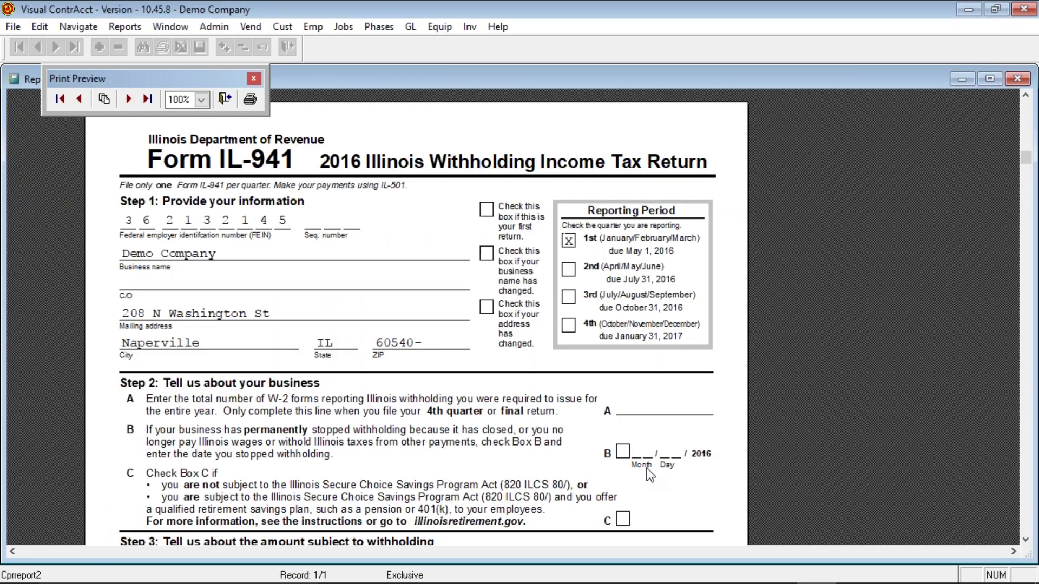
scroll(647, 469, "down", 2)
scroll(647, 453, "down", 4)
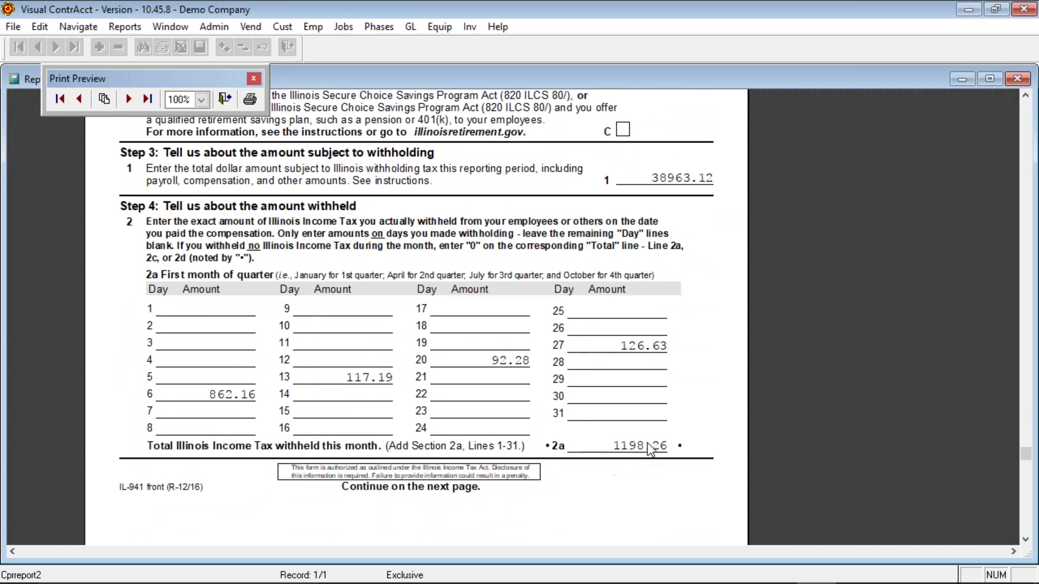
scroll(644, 433, "up", 6)
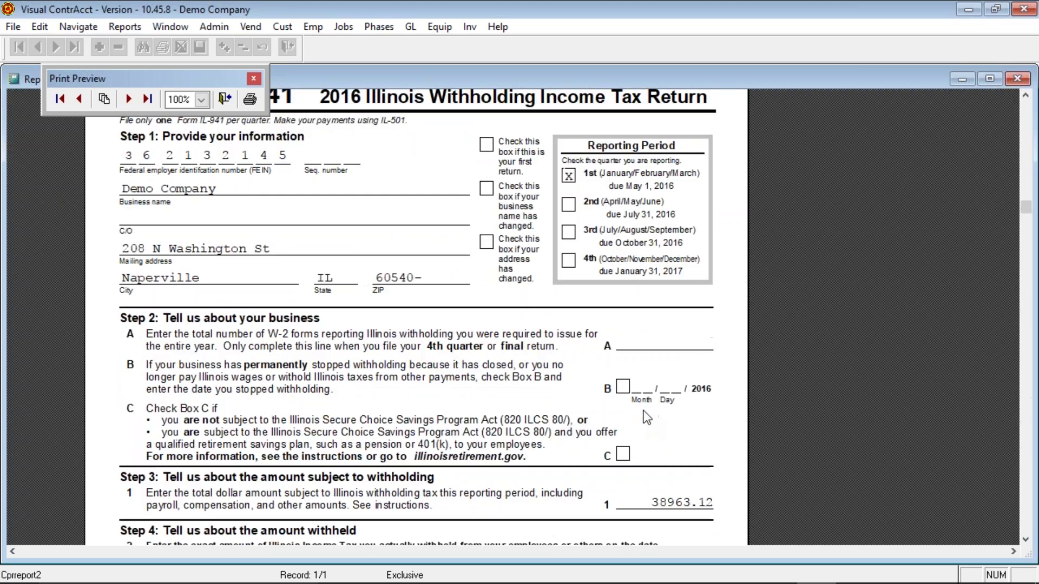
Step: Examine the IL-941 back page with the second and third months, payments and balance, then close the preview
left_click(130, 98)
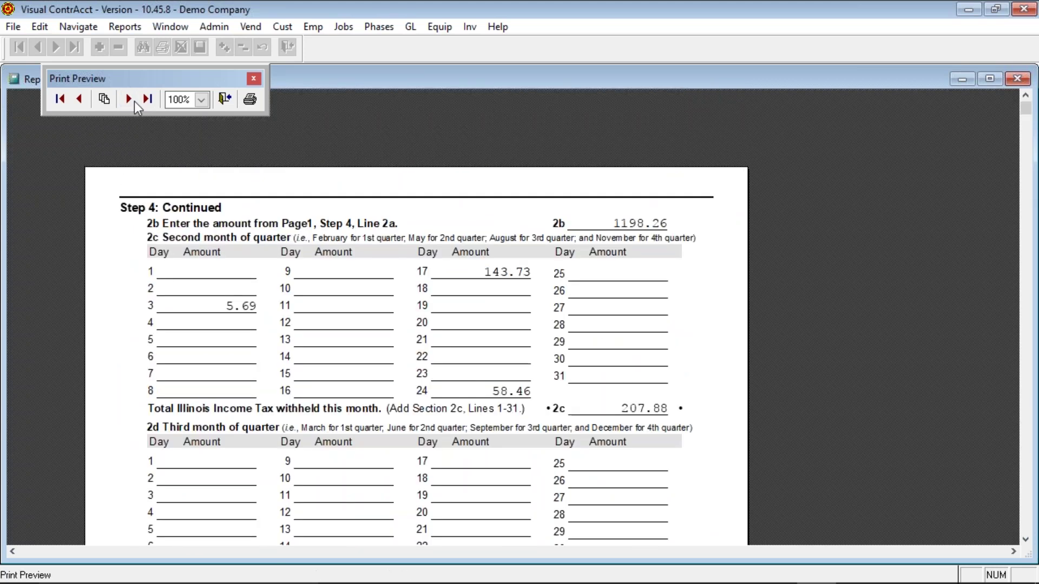
scroll(329, 366, "down", 4)
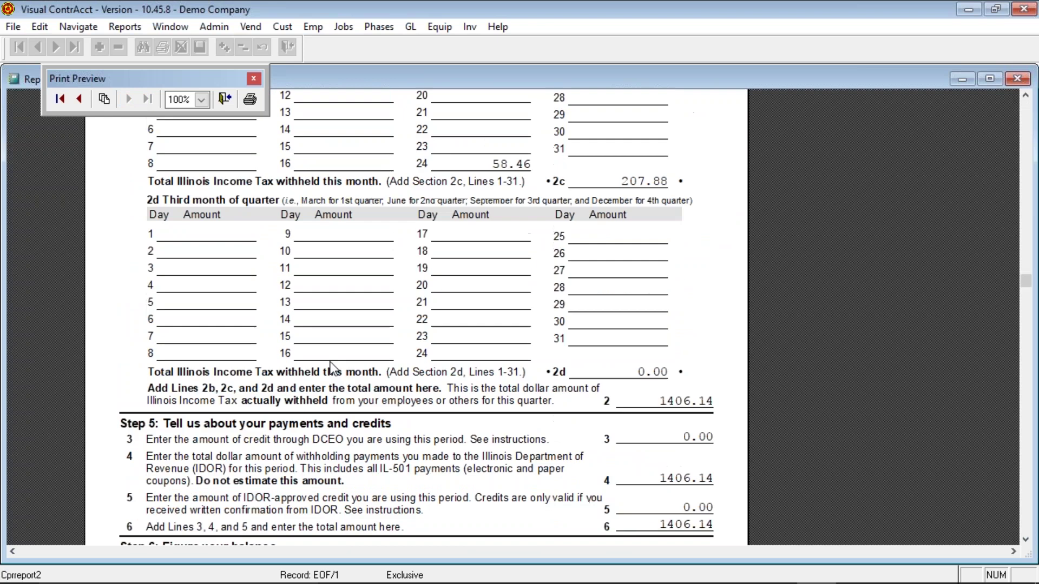
scroll(329, 364, "down", 6)
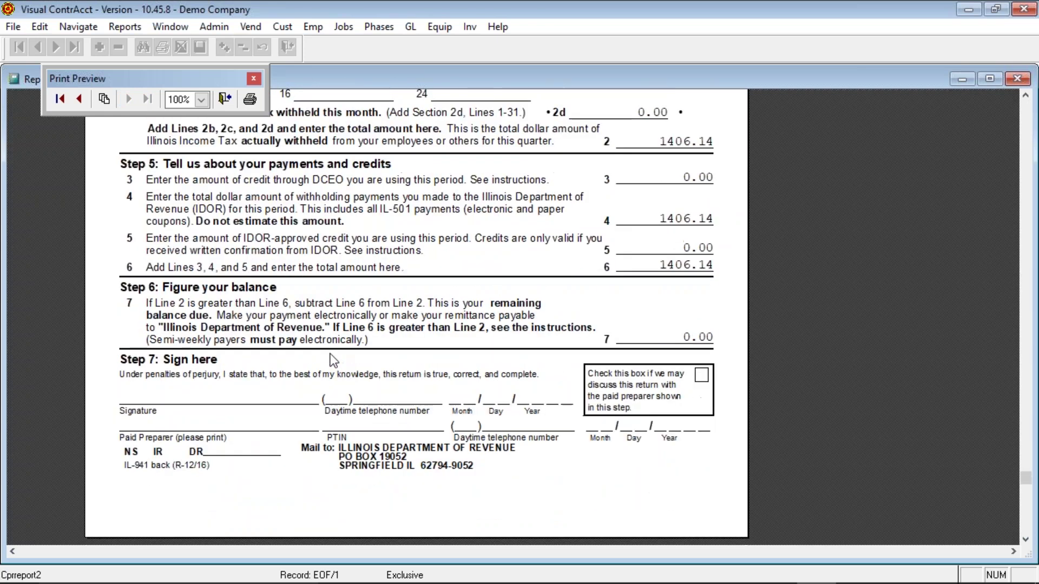
scroll(332, 359, "up", 10)
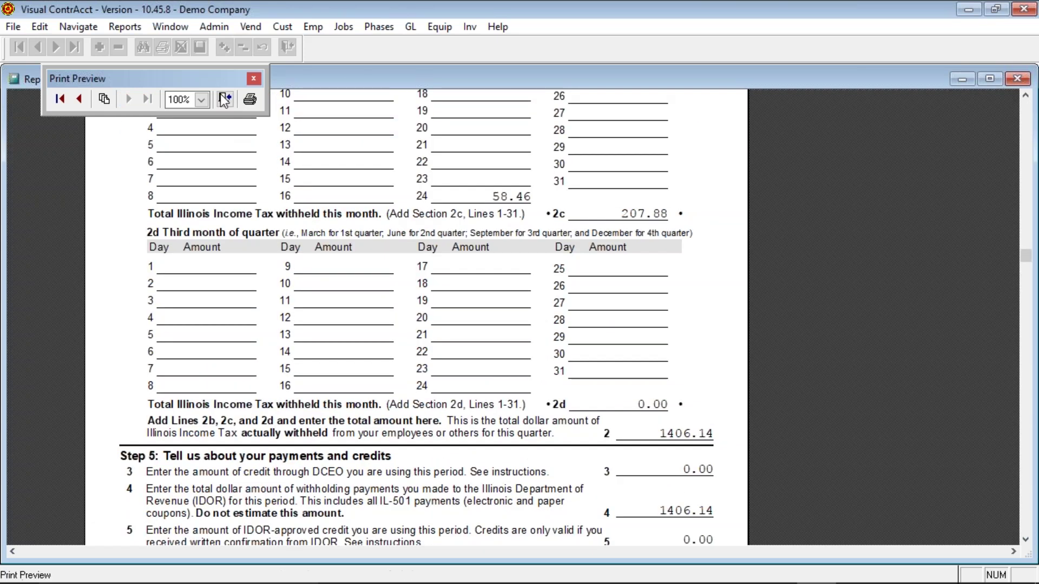
left_click(220, 97)
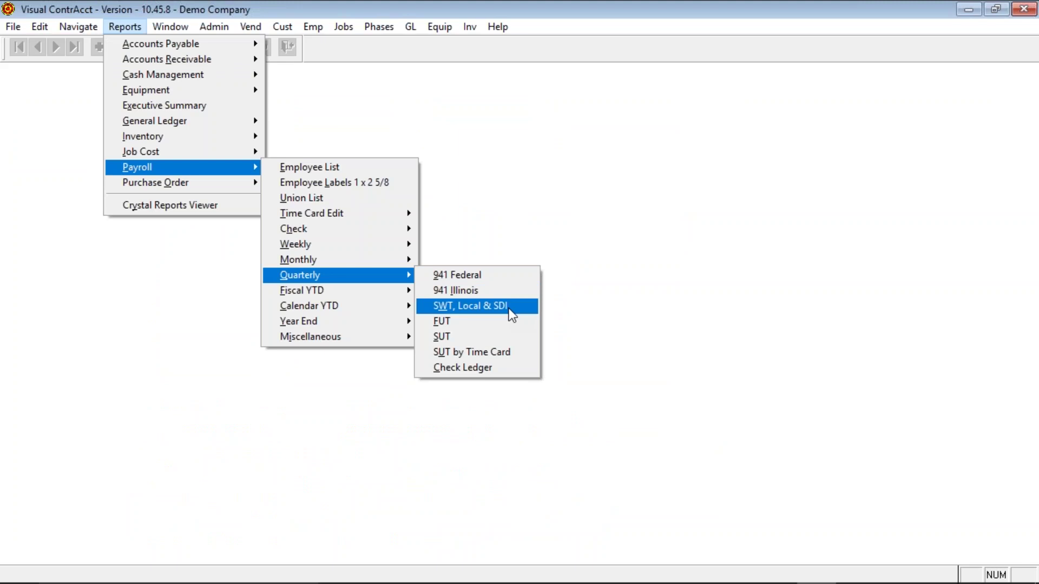
Step: Look over the quarterly SUT report options with the output format switched to Text, then cancel the report
left_click(485, 336)
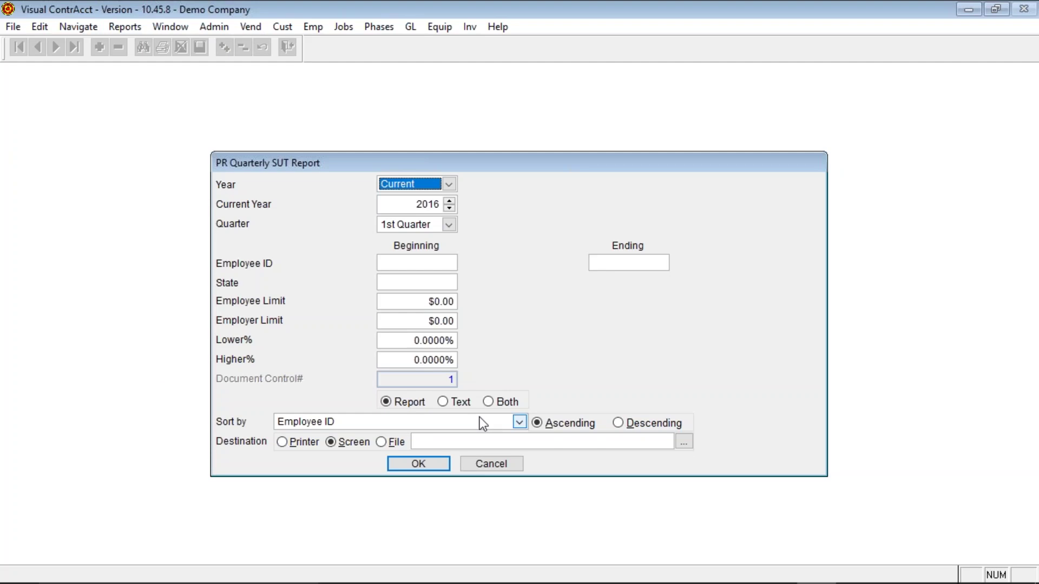
left_click(442, 402)
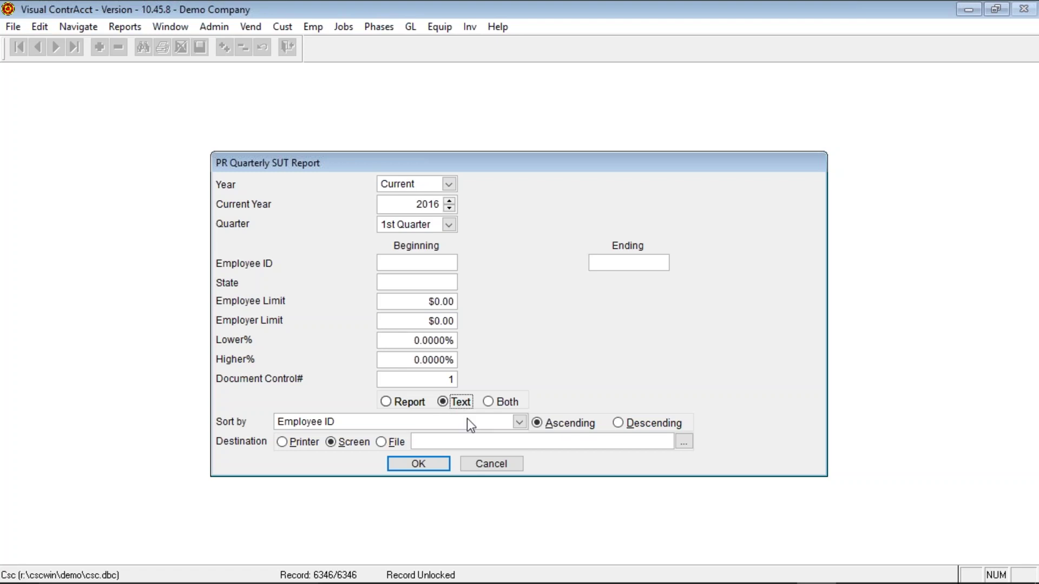
left_click(488, 465)
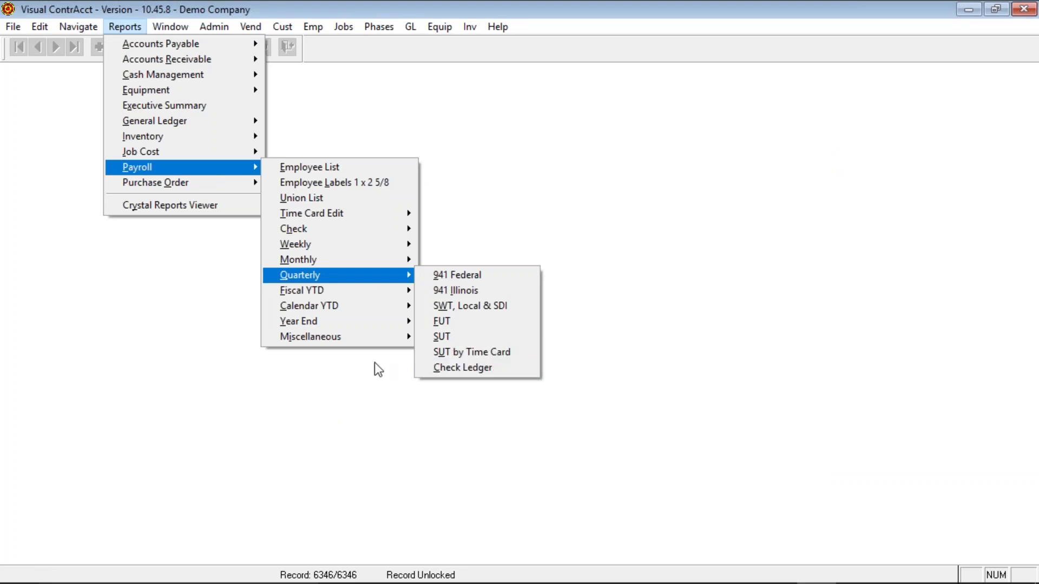
Step: Run the miscellaneous payroll Deduction report on screen for all employees sorted by Employee ID, then close the preview
mouse_move(319, 296)
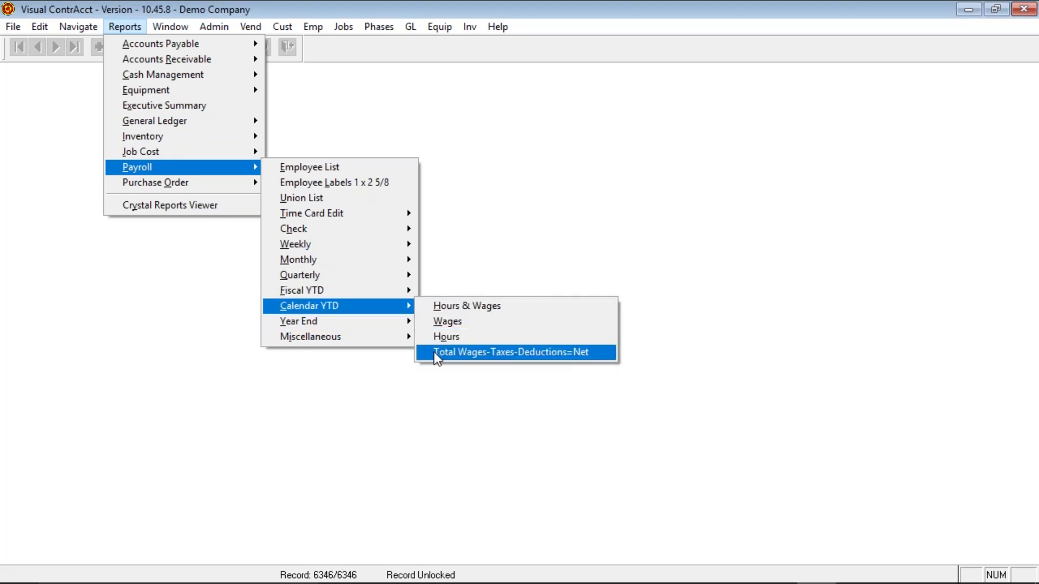
mouse_move(407, 327)
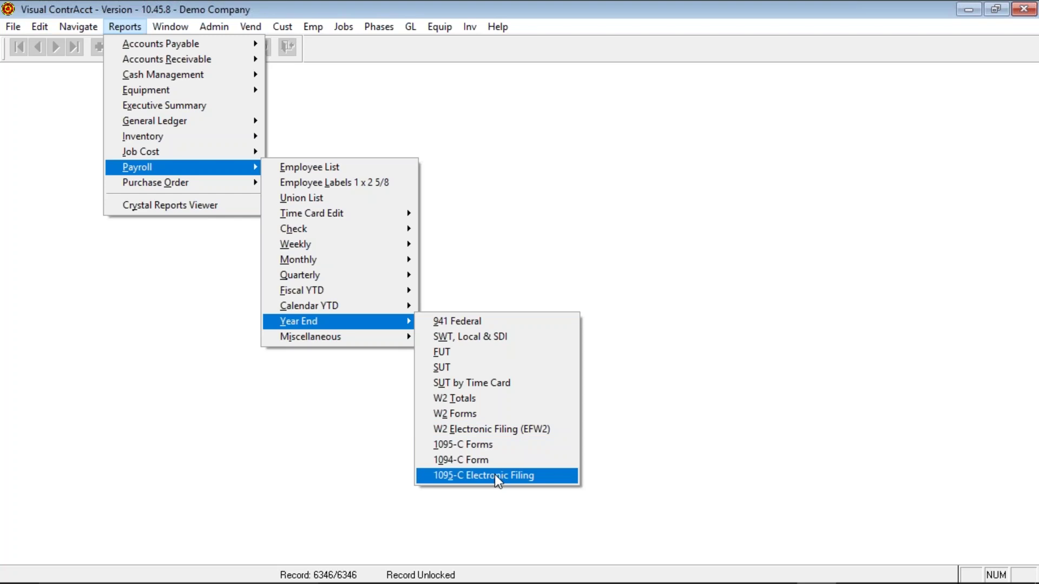
mouse_move(374, 341)
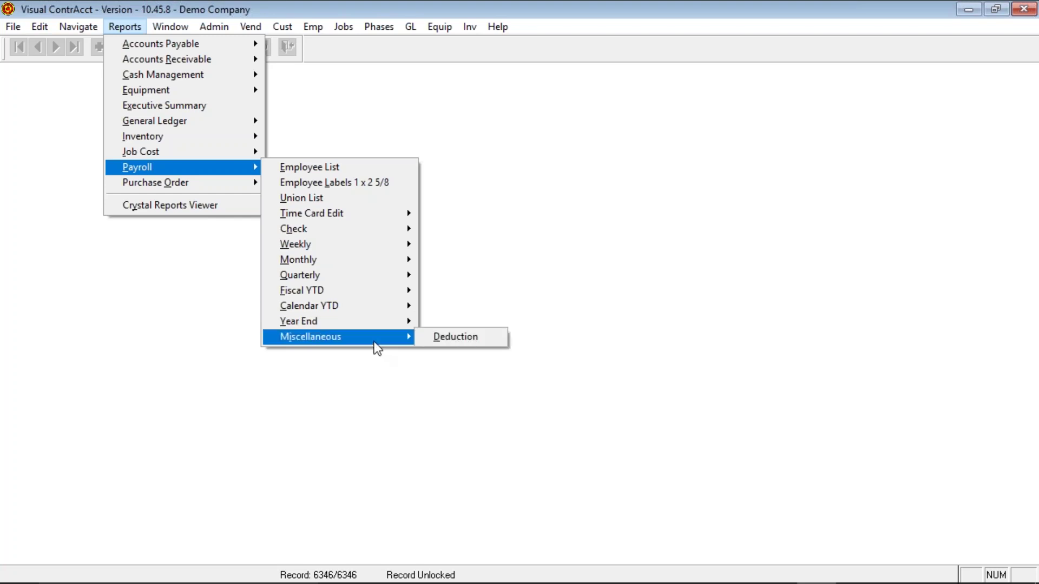
left_click(453, 338)
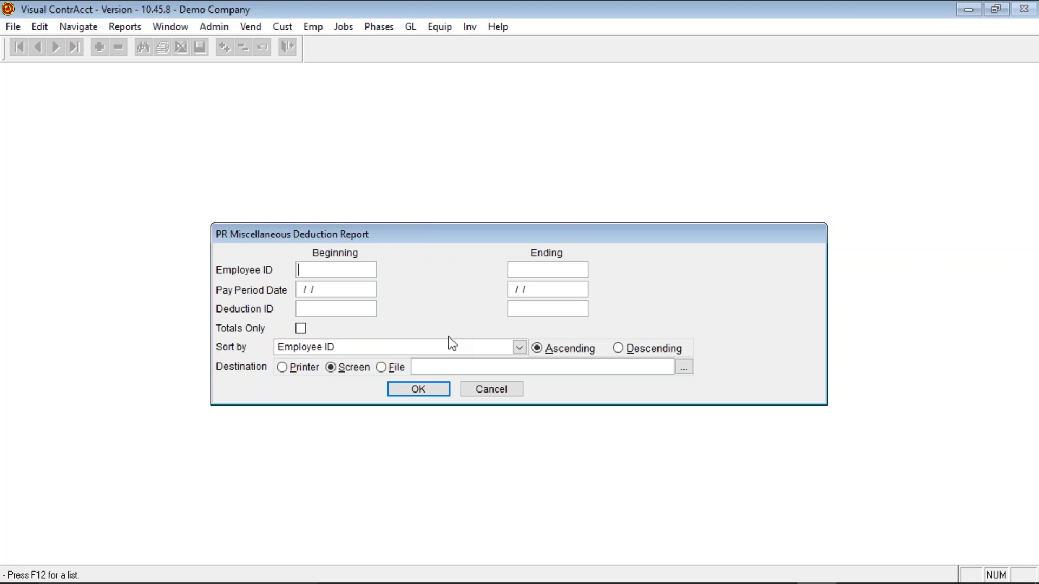
left_click(427, 389)
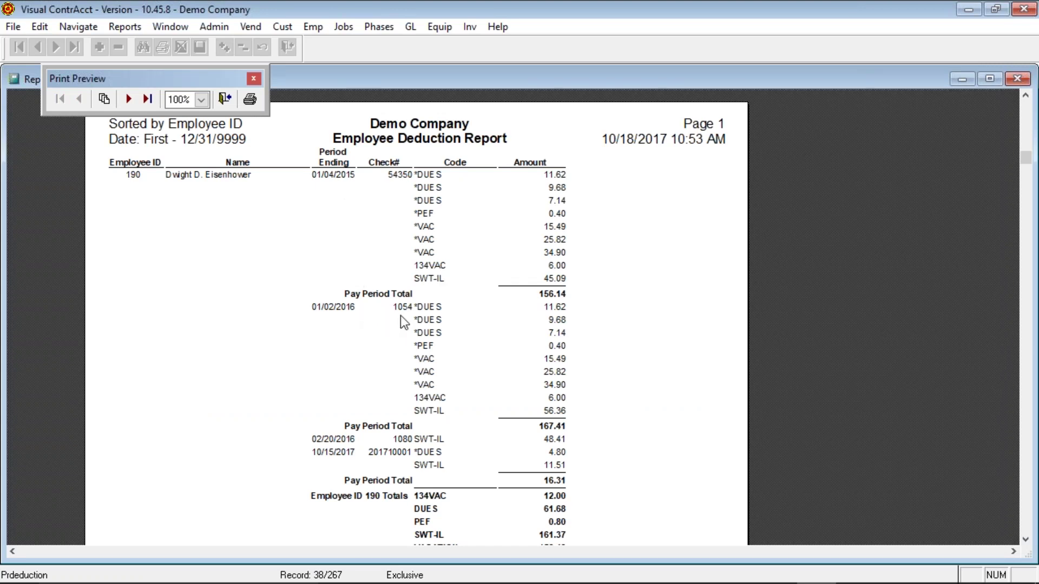
left_click(226, 100)
Step: Open the payroll controls and review the transmitter contact, transmitter e-mail and W2 Magnetic Media User ID fields
mouse_move(223, 121)
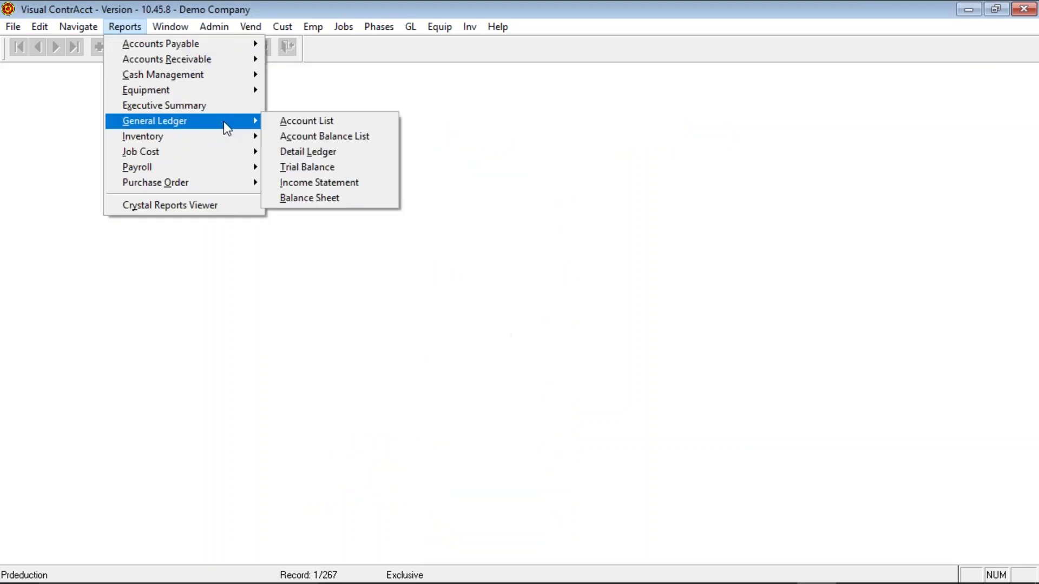
mouse_move(209, 28)
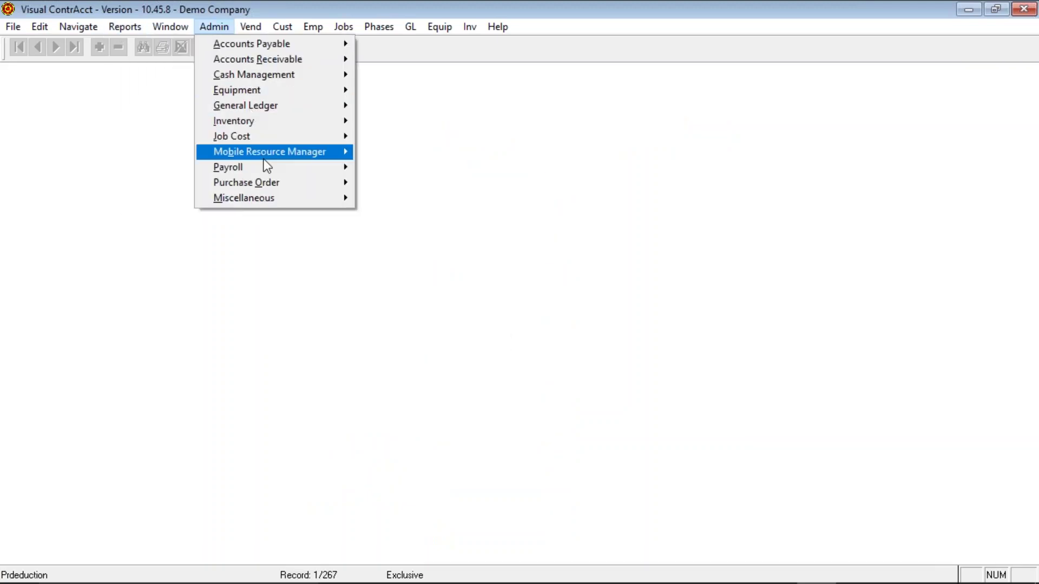
mouse_move(270, 171)
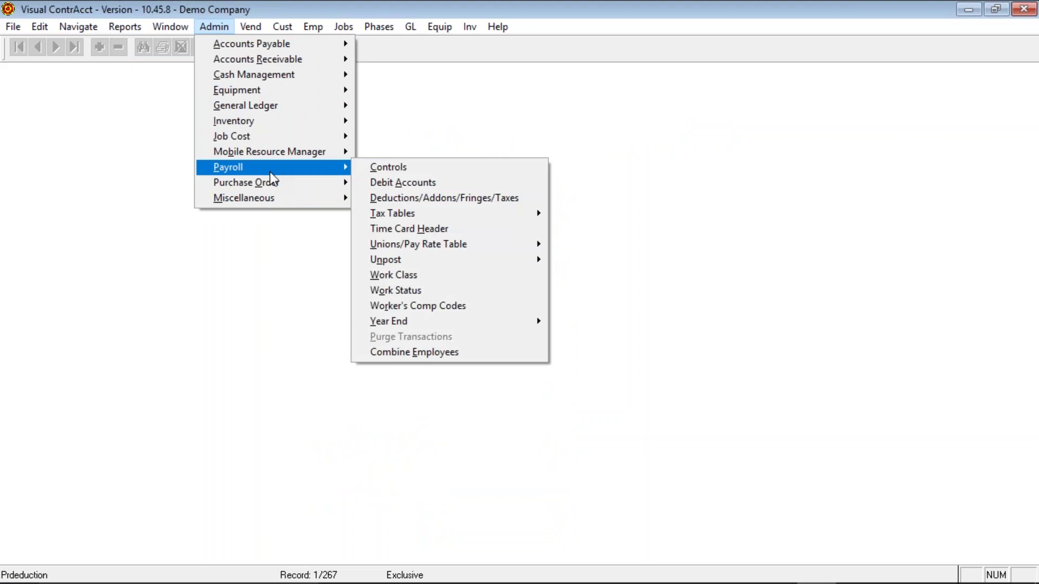
left_click(387, 166)
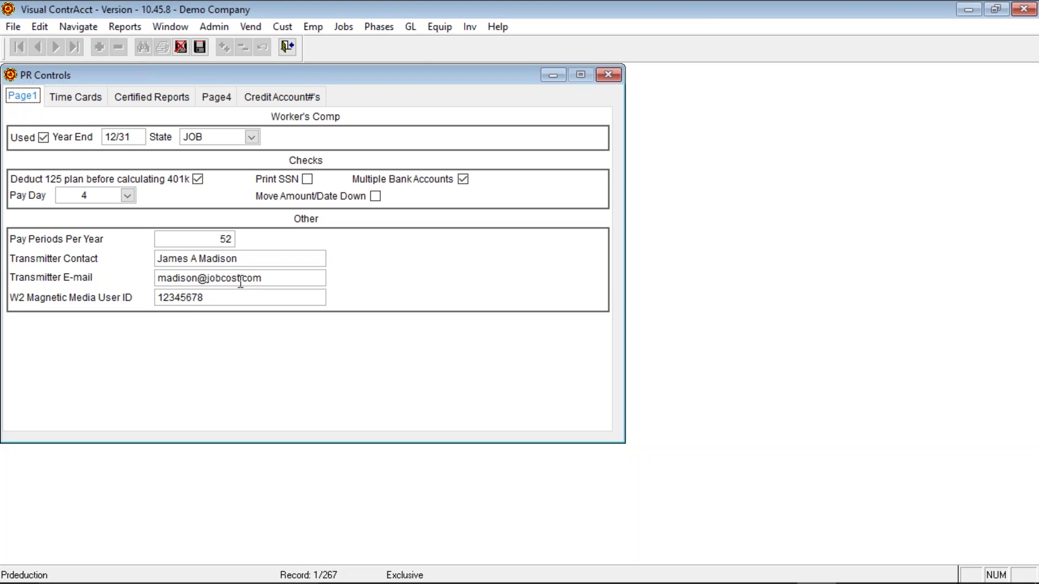
left_click(295, 278)
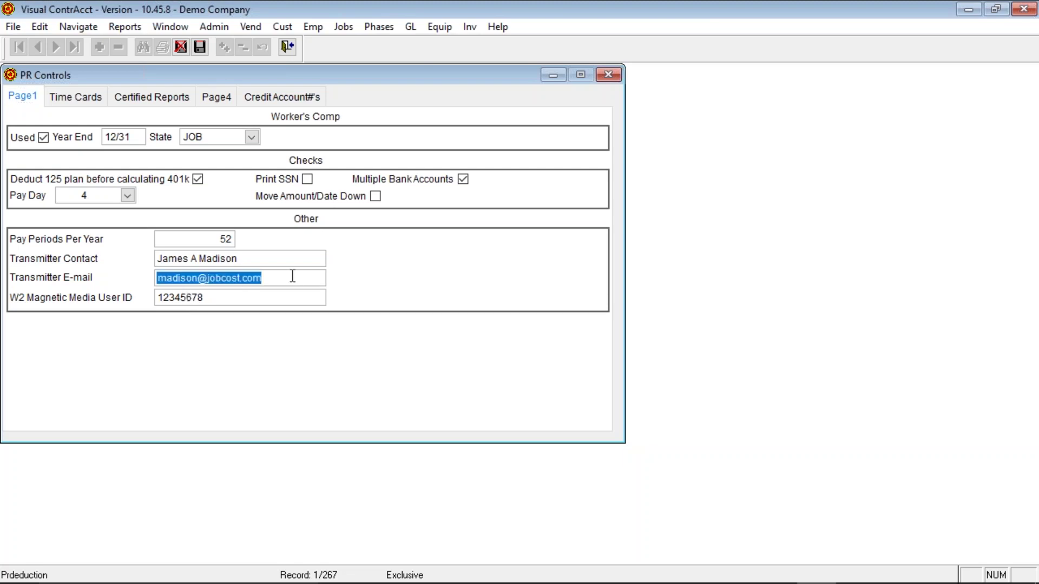
left_click(287, 260)
double_click(287, 259)
key("Tab")
key("Tab")
Step: Turn off Ask Double Time Hours and Ask Taxable Amount in the payroll time card settings, leaving Ask WC Code off
left_click(84, 102)
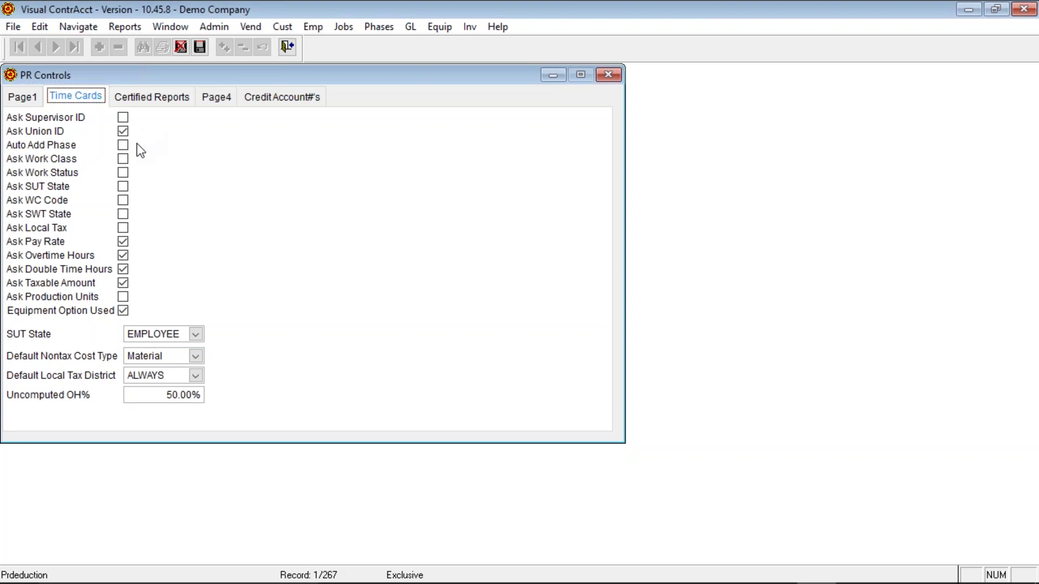
left_click(123, 201)
left_click(122, 201)
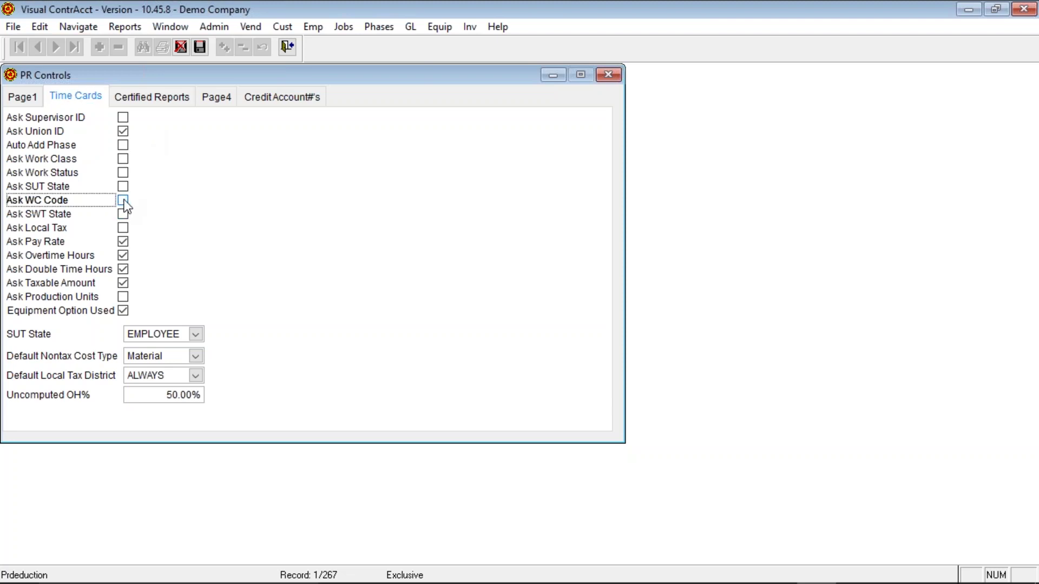
left_click(123, 270)
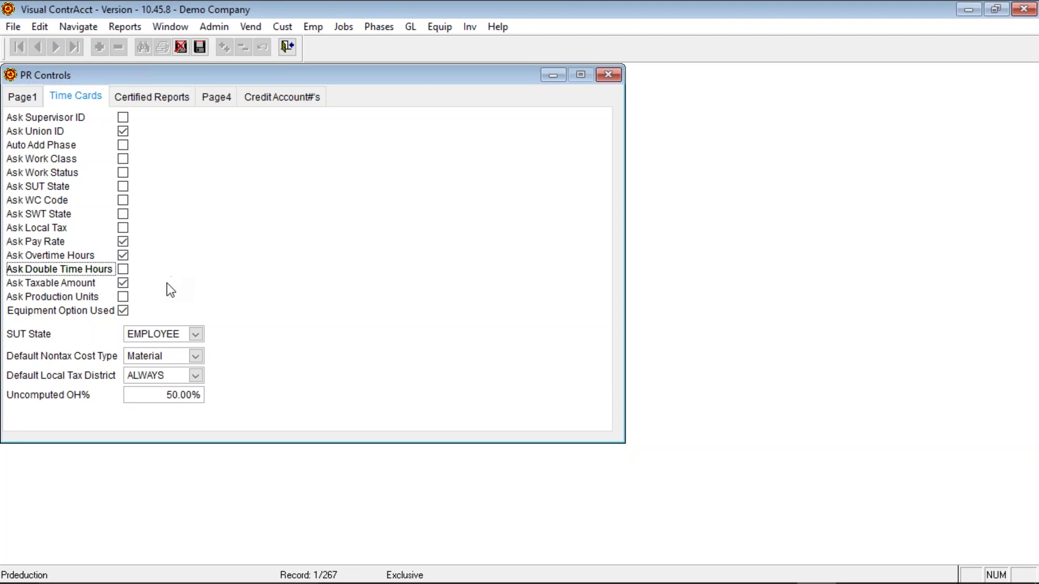
left_click(124, 282)
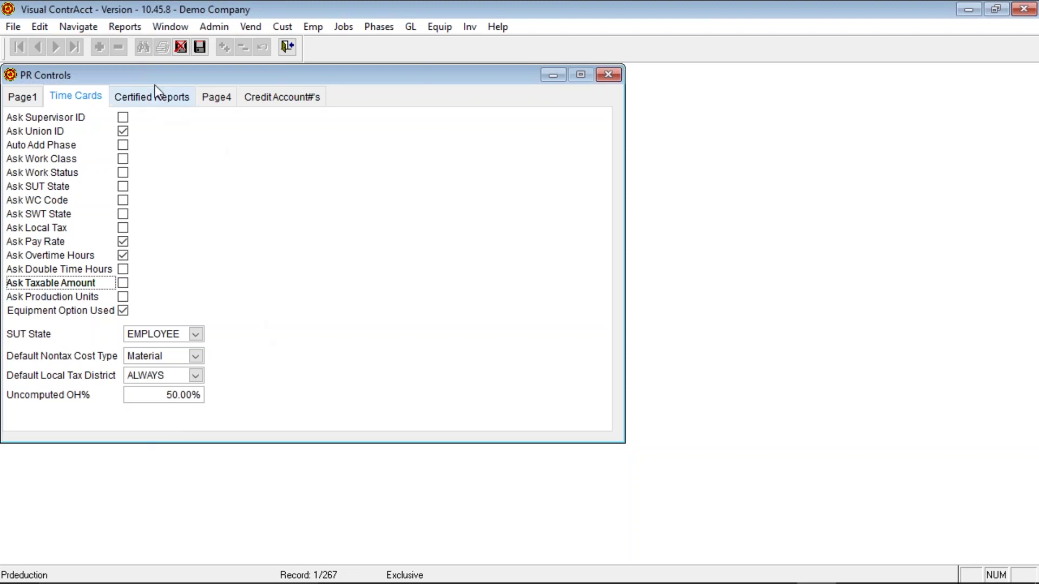
Step: Review the signatory name and title fields in the certified reports settings
left_click(155, 99)
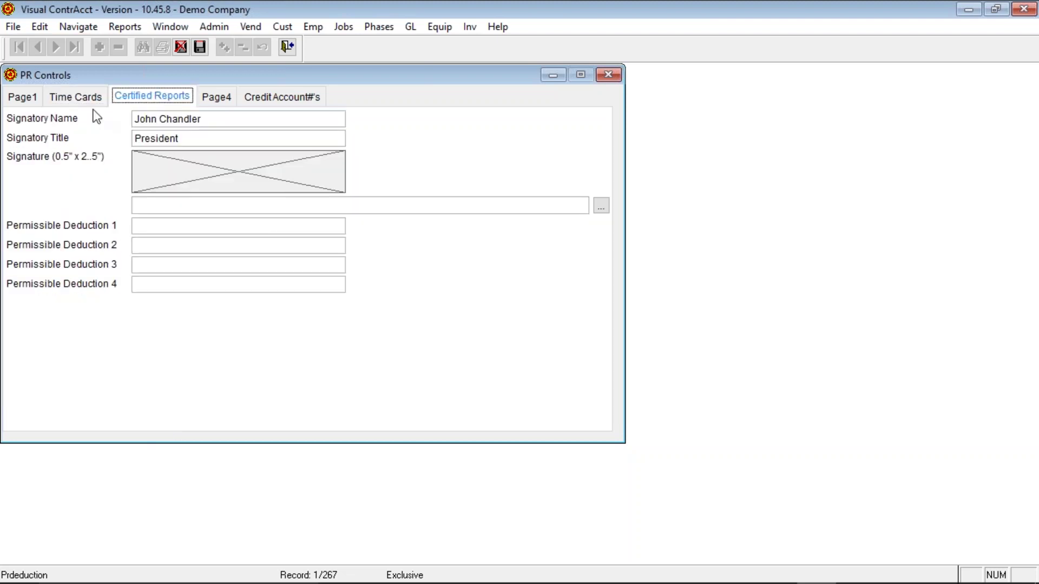
left_click(212, 118)
key("Tab")
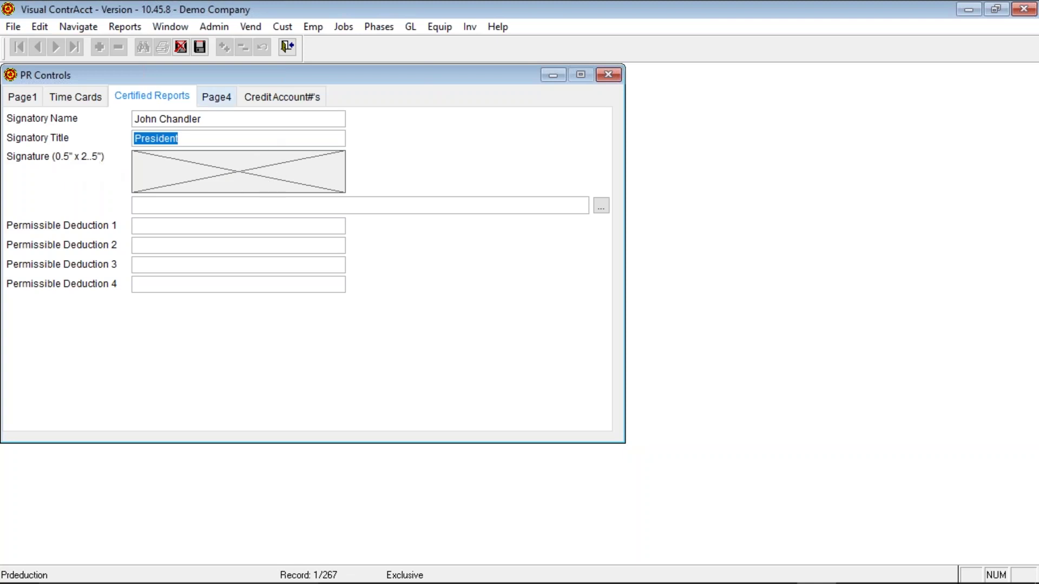
Step: Review the direct deposit bank fields and the expense posting choices for Labor and Union in the payroll controls
left_click(216, 96)
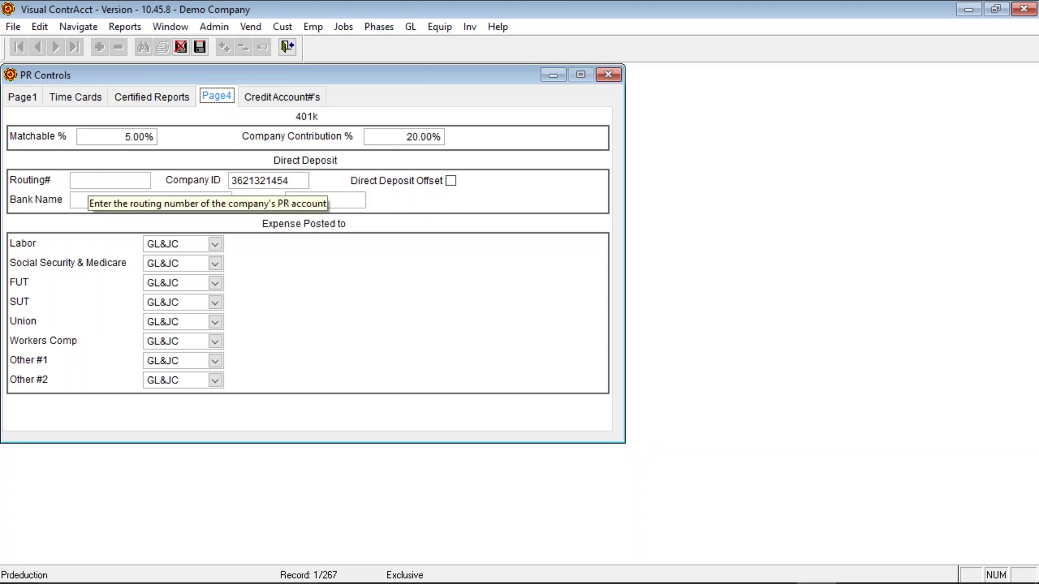
left_click(102, 180)
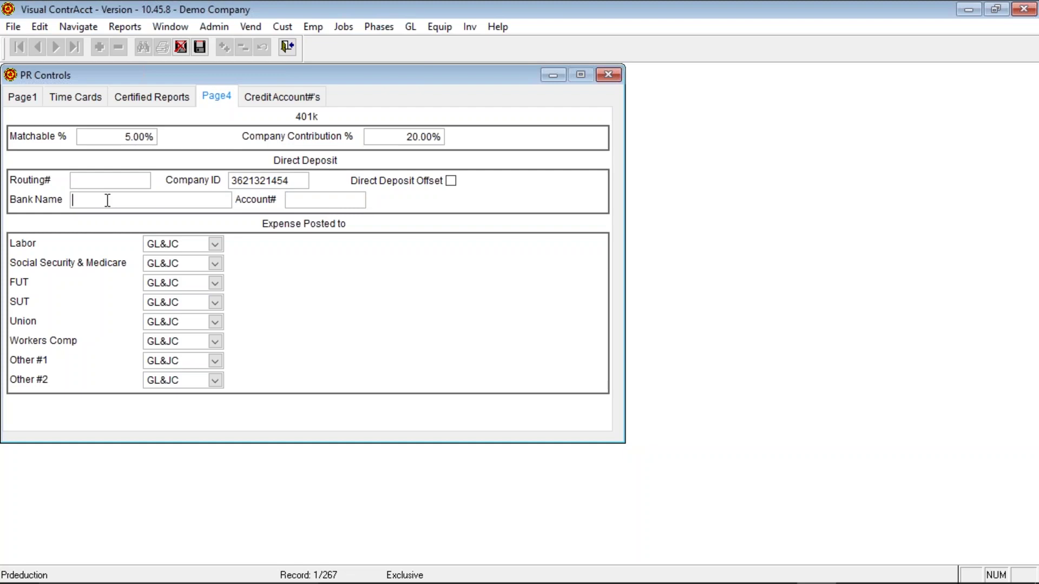
left_click(343, 197)
left_click(215, 245)
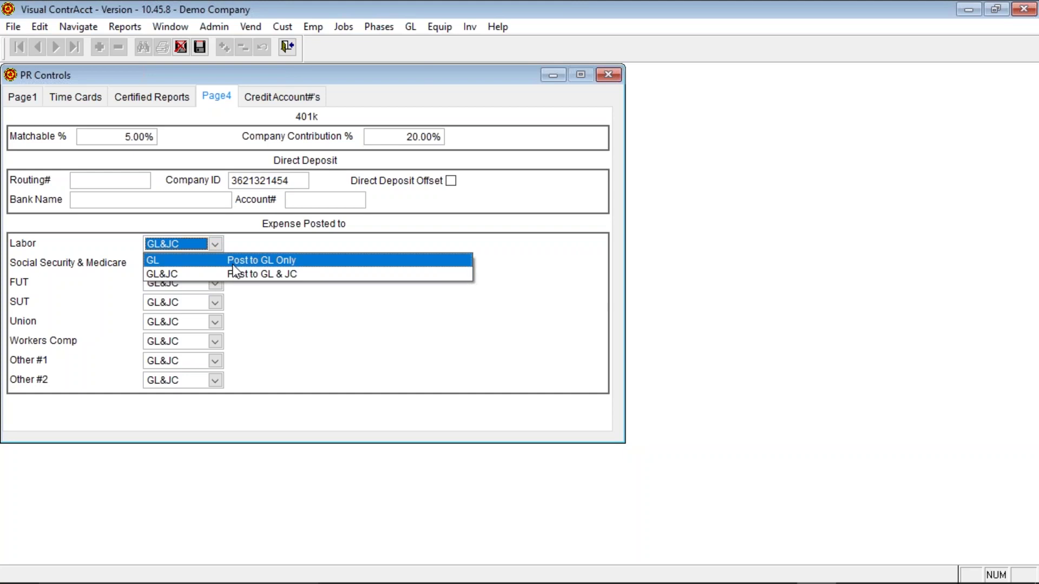
left_click(215, 243)
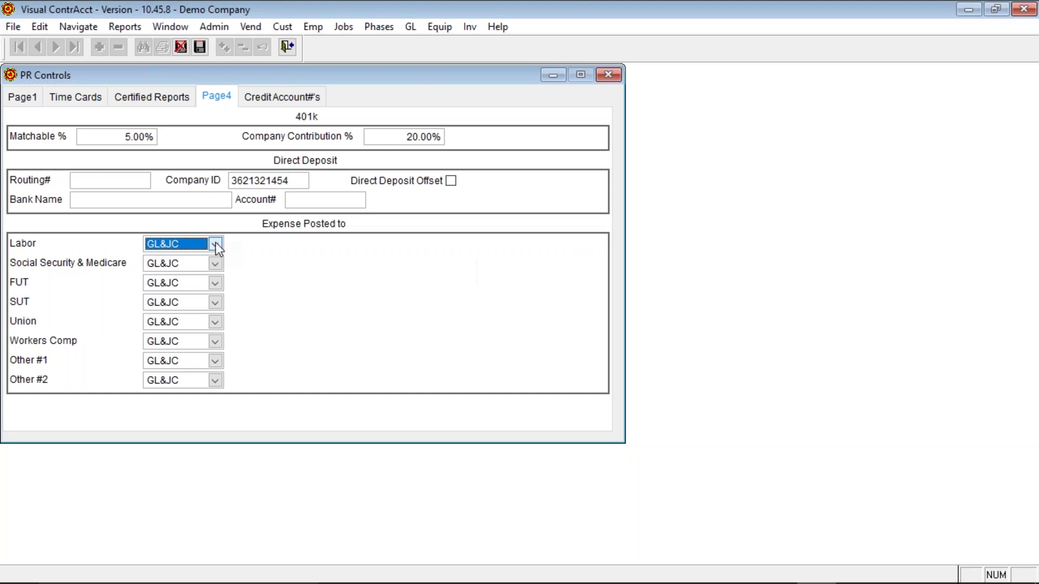
left_click(215, 322)
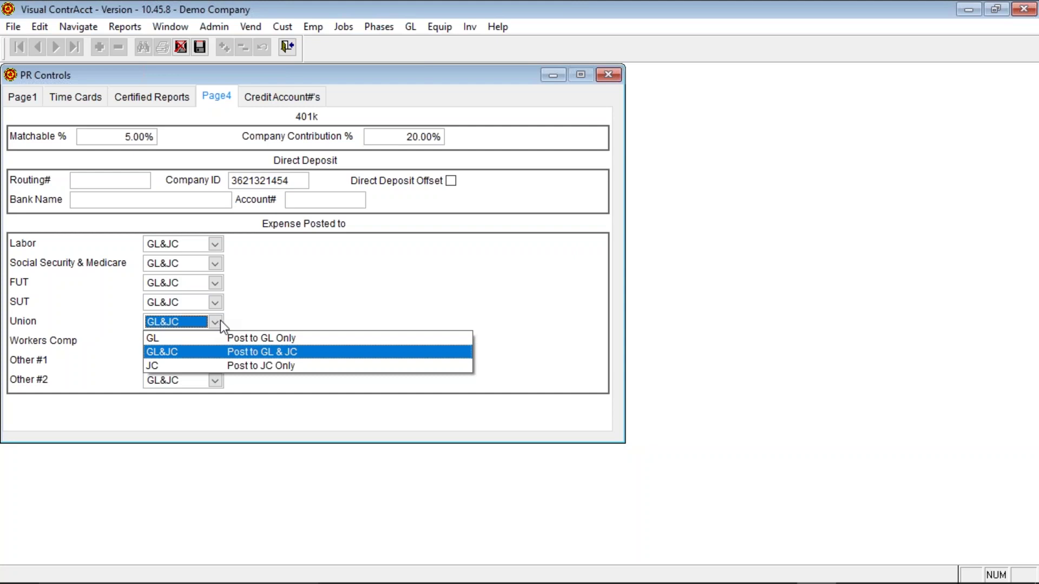
Step: Review the payroll credit accounts and the Other #1 percentage and hourly fields, then close the payroll controls without saving
left_click(258, 95)
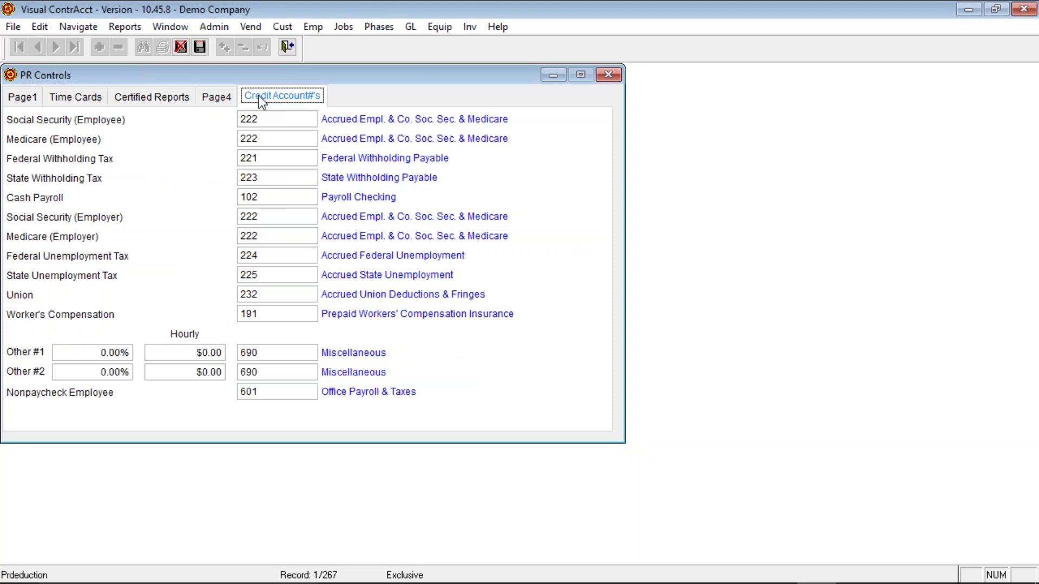
left_click(287, 115)
left_click(286, 198)
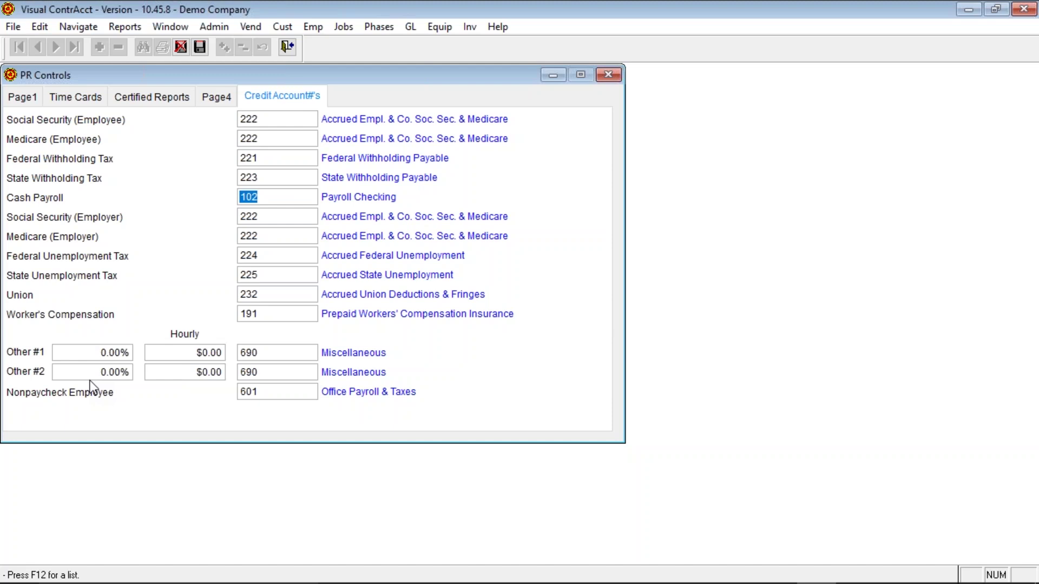
left_click(81, 352)
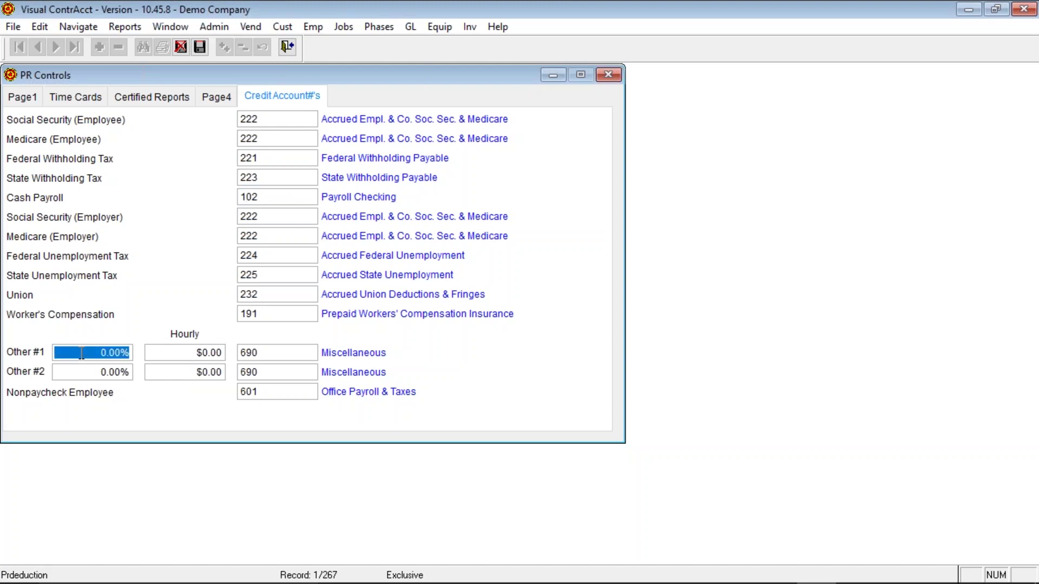
left_click(181, 355)
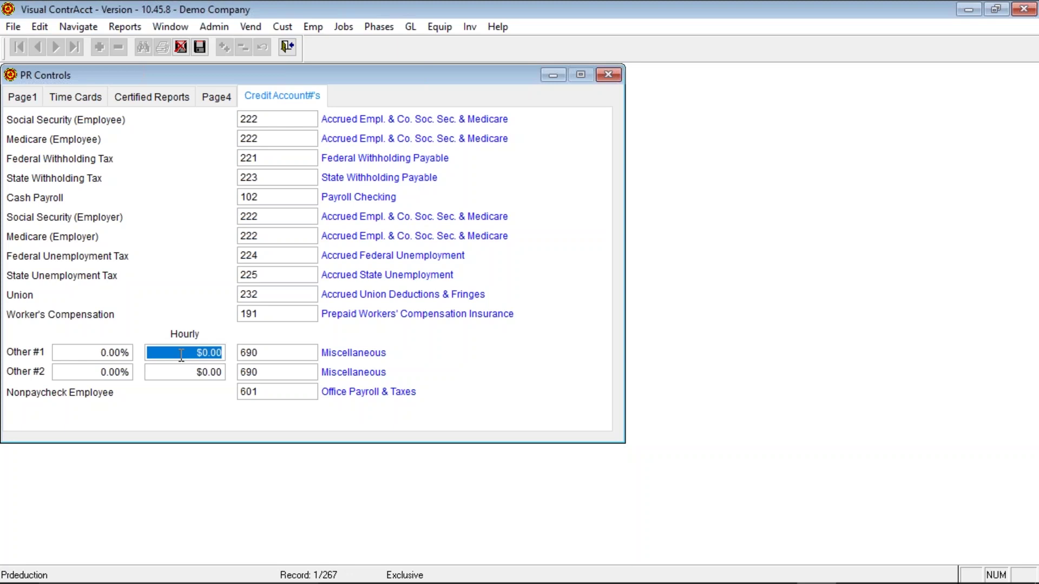
left_click(89, 357)
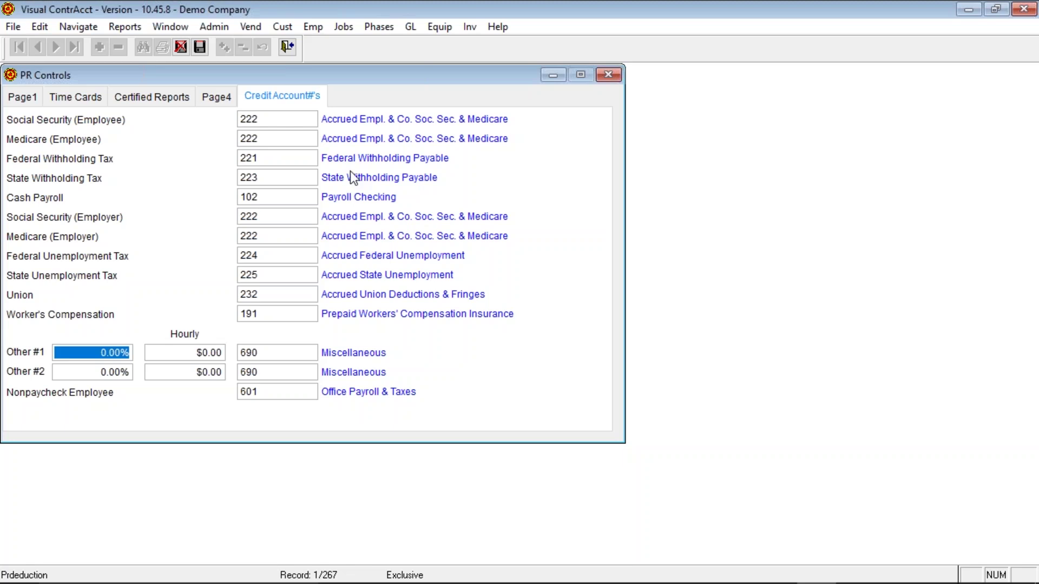
left_click(289, 47)
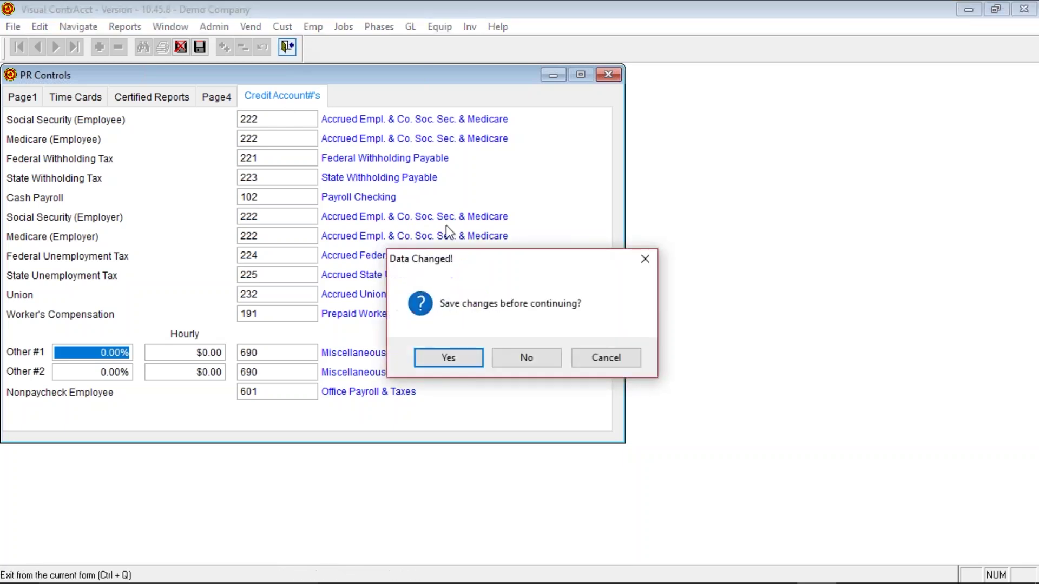
left_click(549, 360)
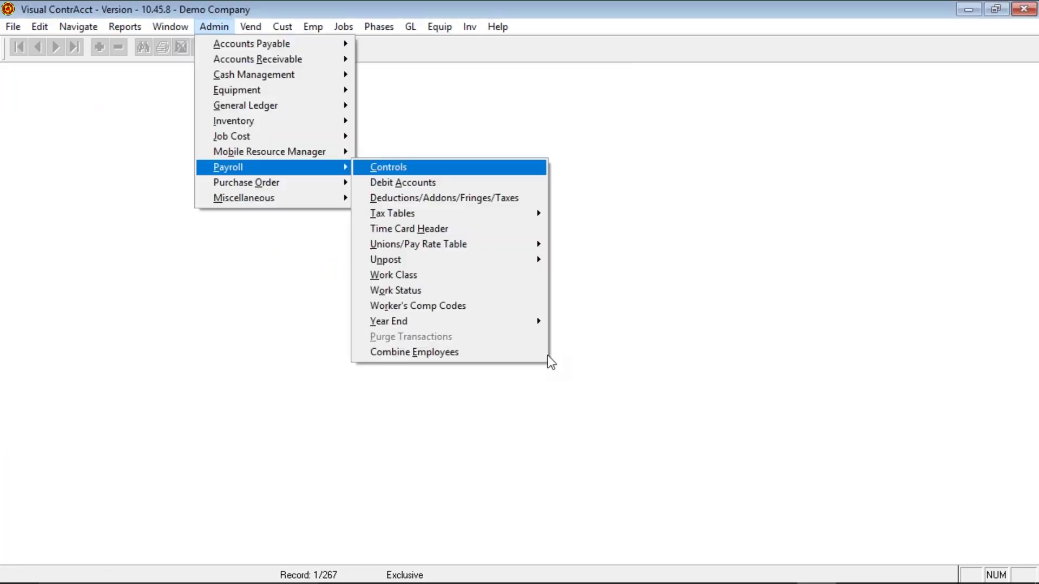
Step: Open the payroll debit accounts, find the record for labor account 410, and advance to the following record
left_click(401, 183)
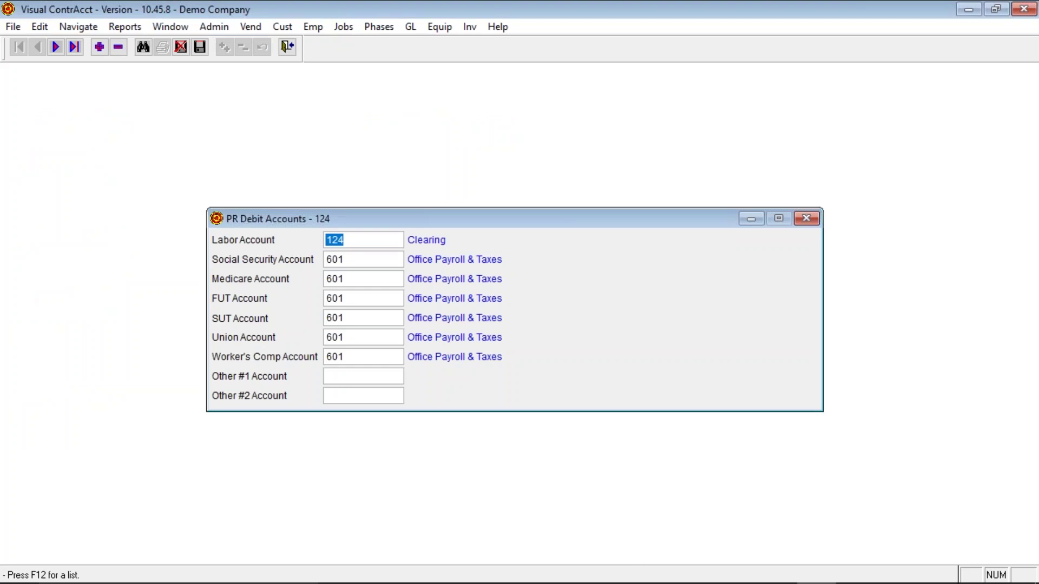
left_click(142, 48)
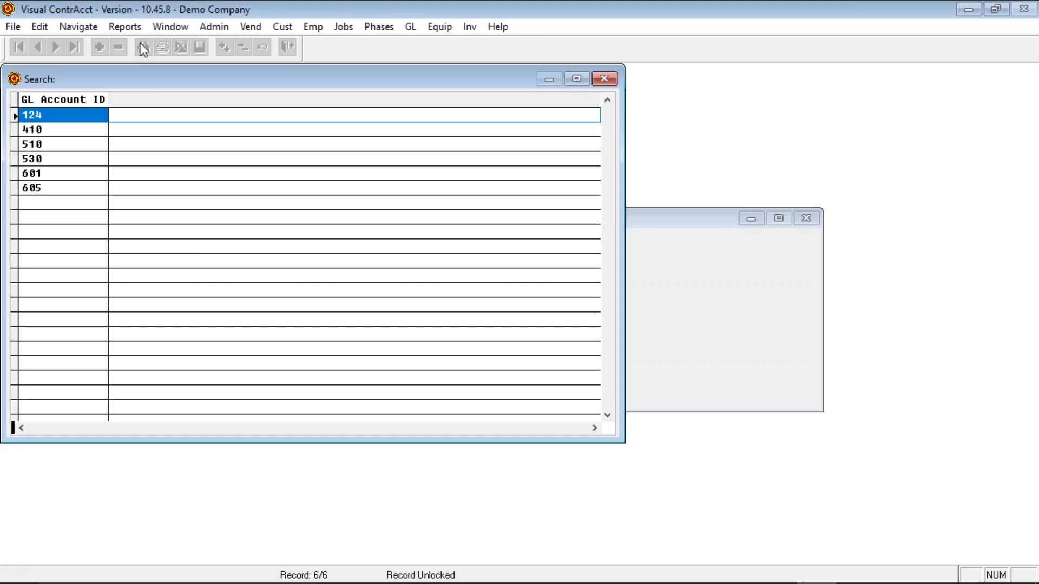
left_click(74, 132)
key("Return")
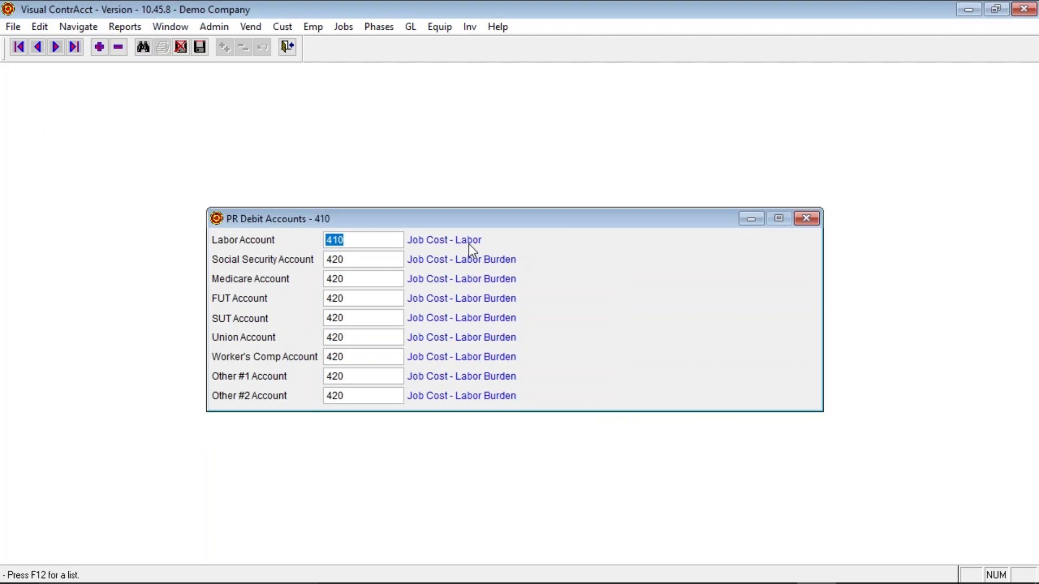
left_click(57, 46)
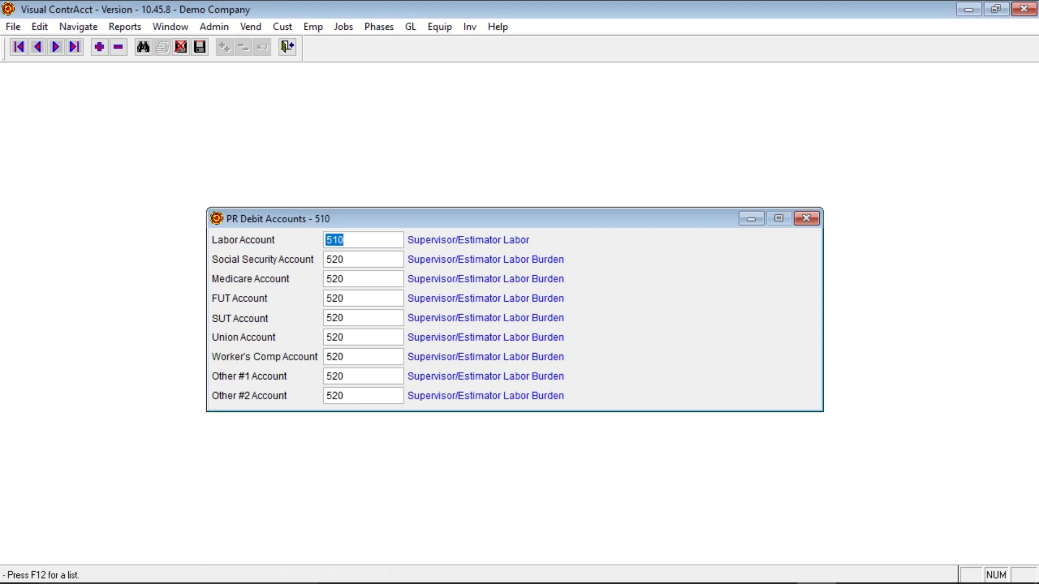
Step: Review the payroll debit account records for labor accounts 530 and 601, then close the debit accounts
left_click(56, 49)
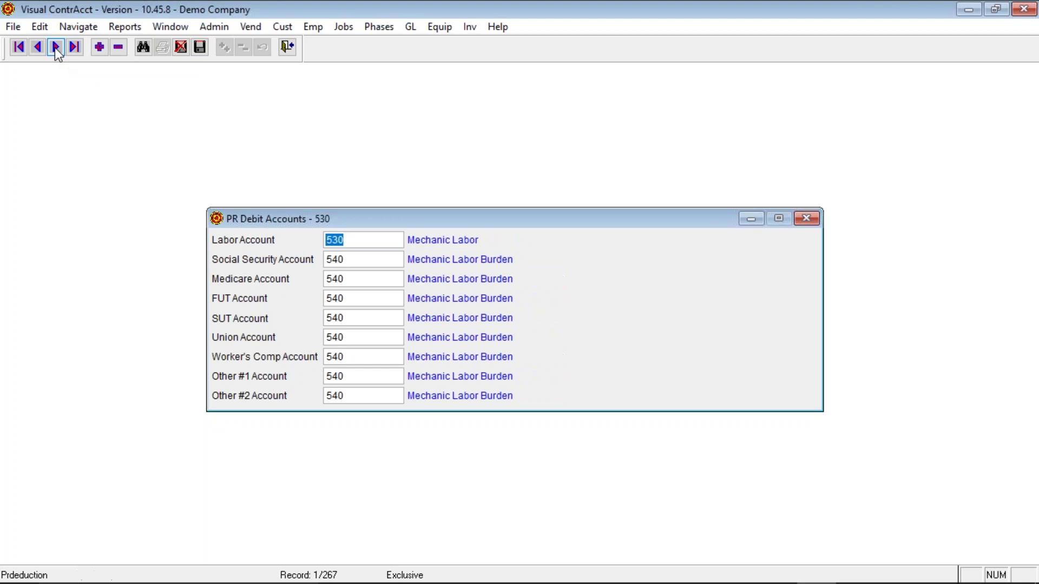
left_click(56, 49)
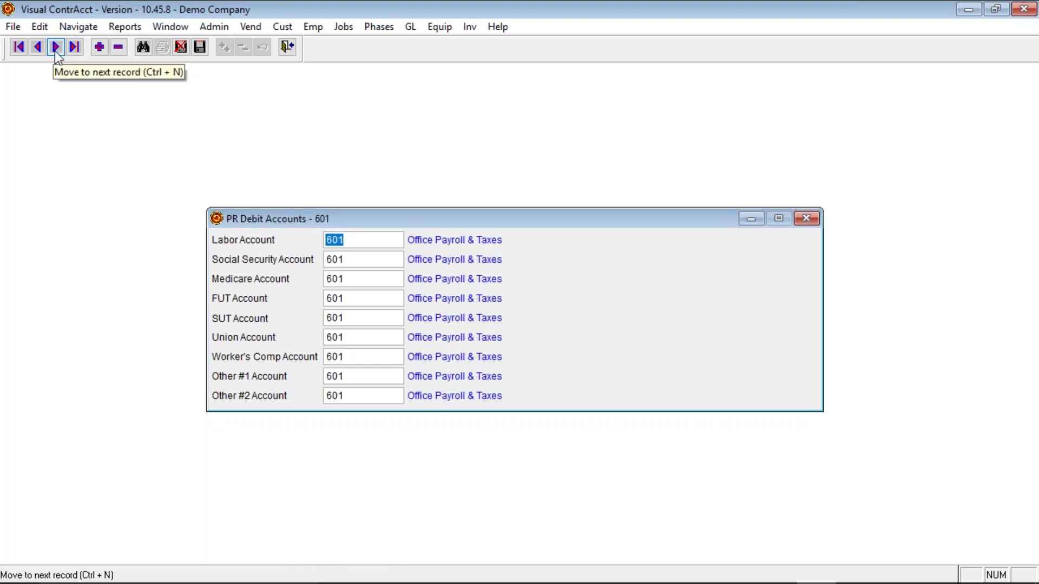
left_click(289, 49)
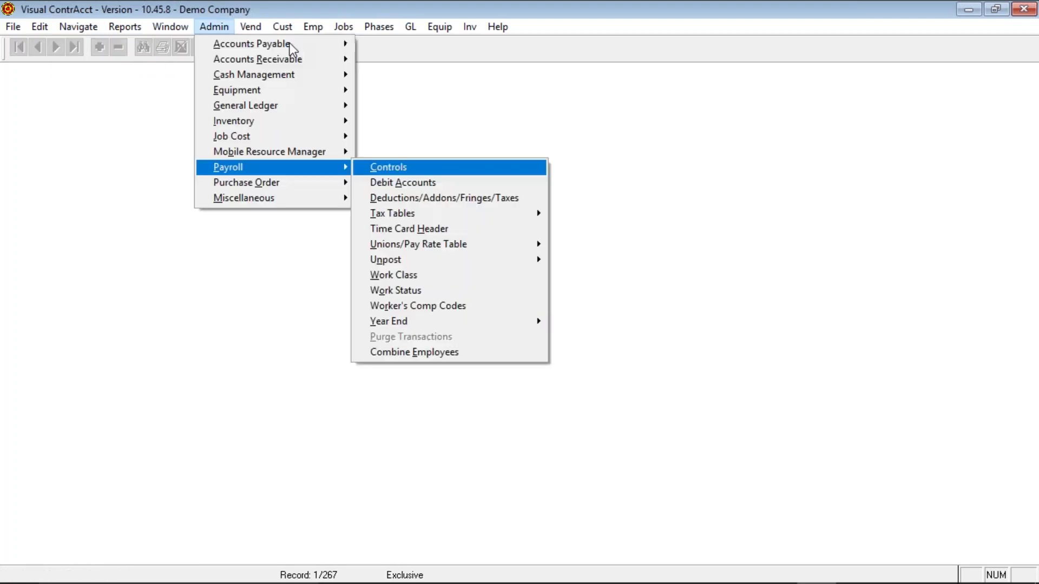
Step: Open the payroll deductions, addons, fringes and taxes setup, list its records, and select the Illinois state withholding deduction SWT-IL
left_click(446, 199)
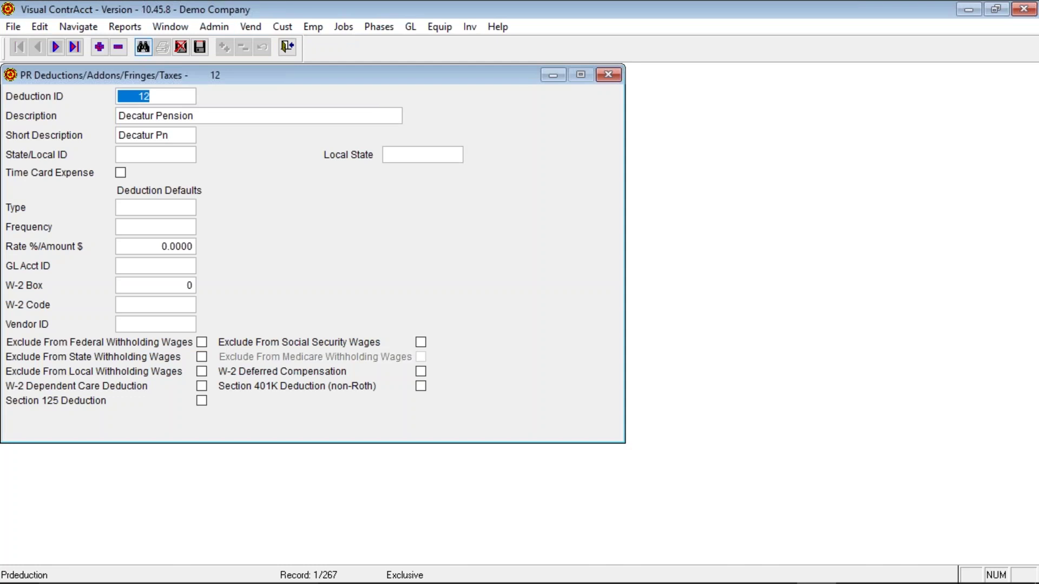
left_click(144, 48)
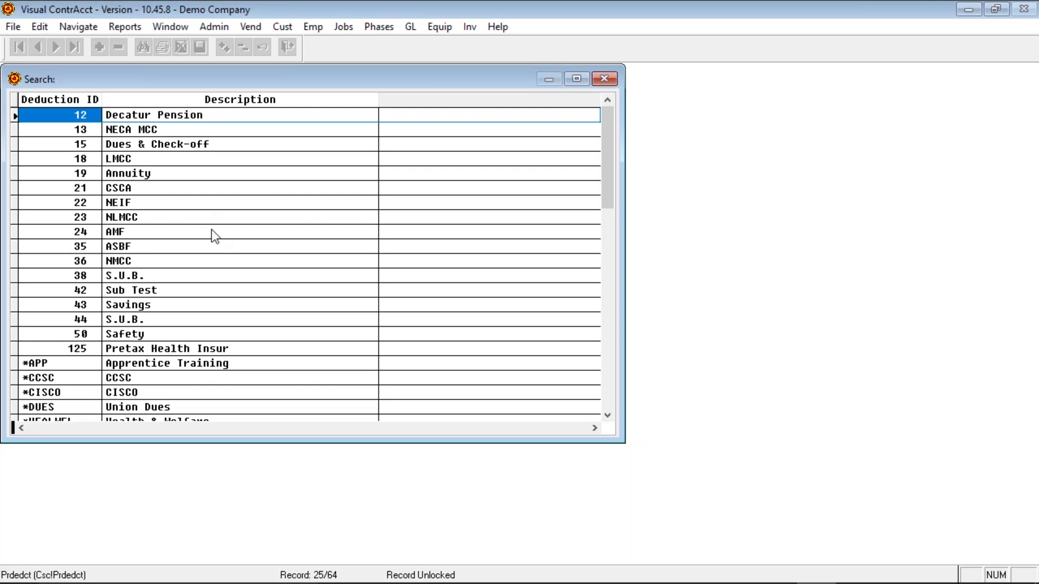
scroll(211, 234, "down", 8)
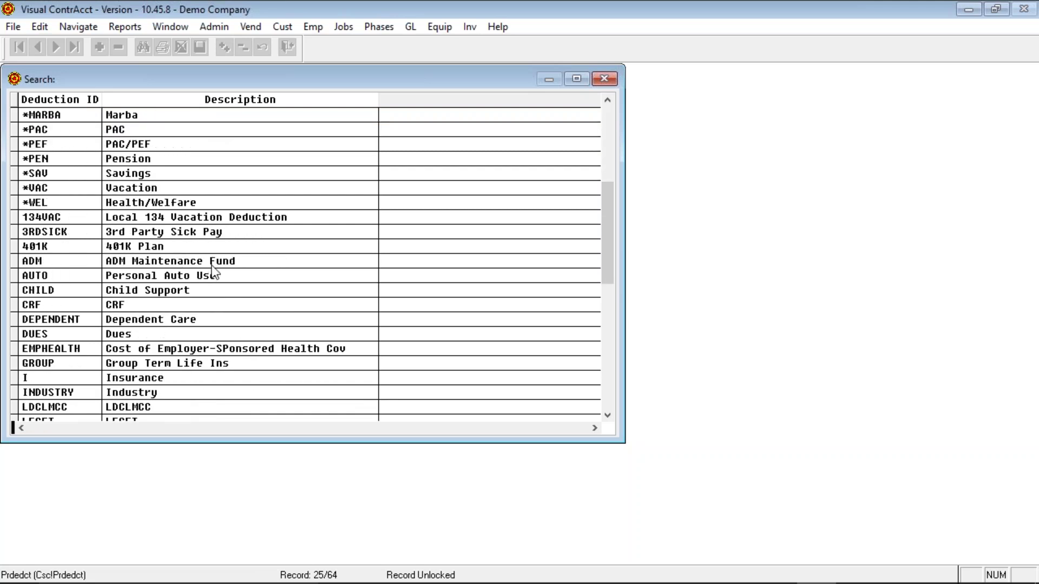
scroll(212, 272, "down", 3)
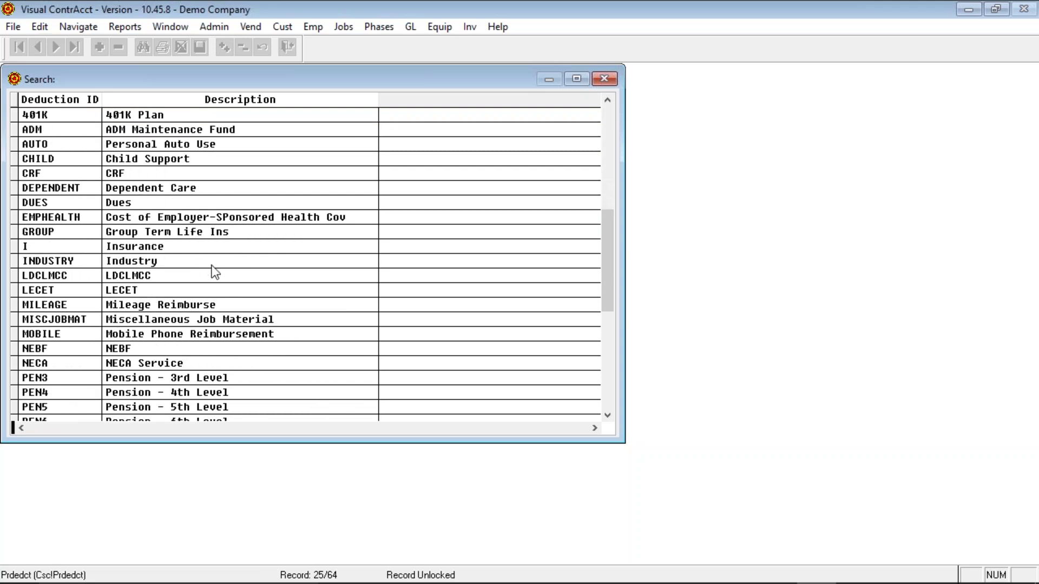
scroll(212, 268, "down", 3)
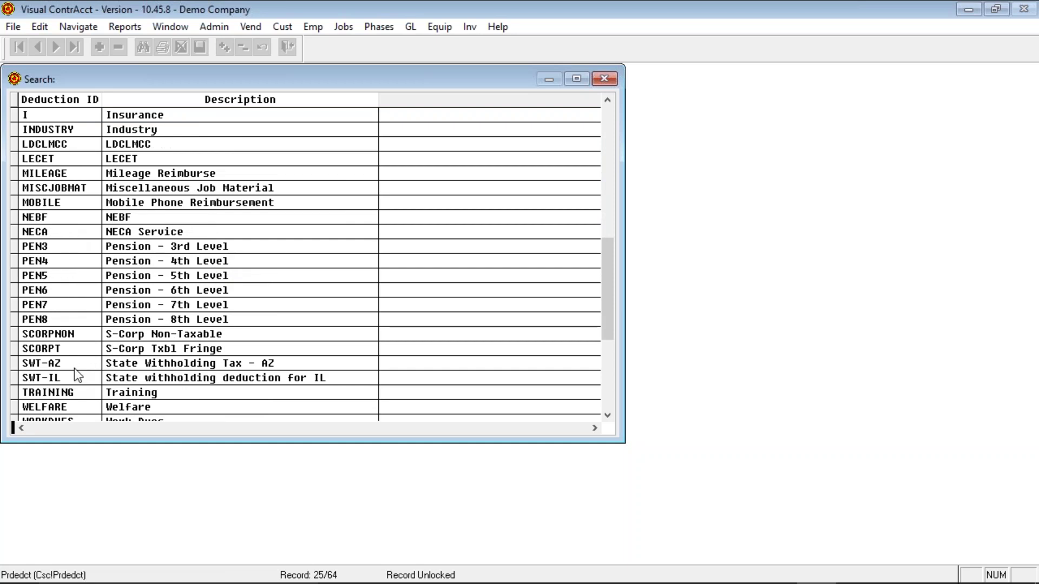
left_click(69, 383)
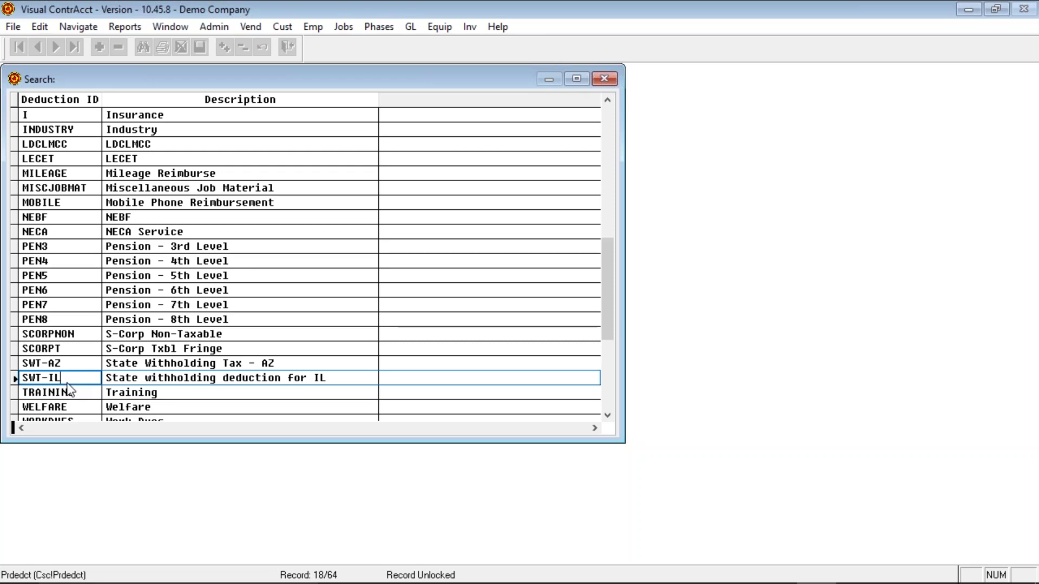
Step: Look through the rest of the deduction list, return to the SWT-IL record, and close the deductions setup
scroll(134, 356, "down", 5)
scroll(137, 355, "up", 10)
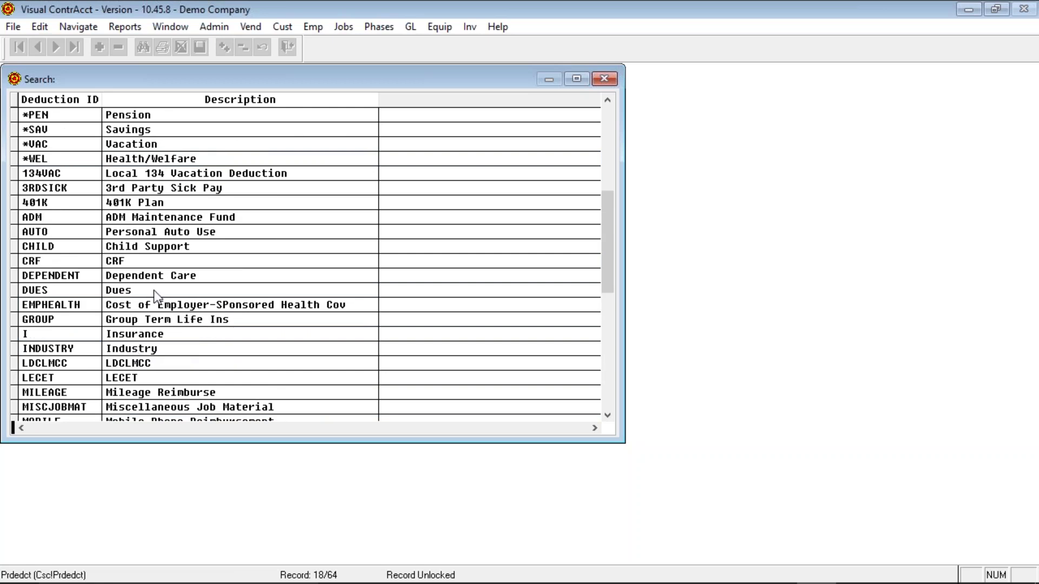
scroll(183, 272, "up", 7)
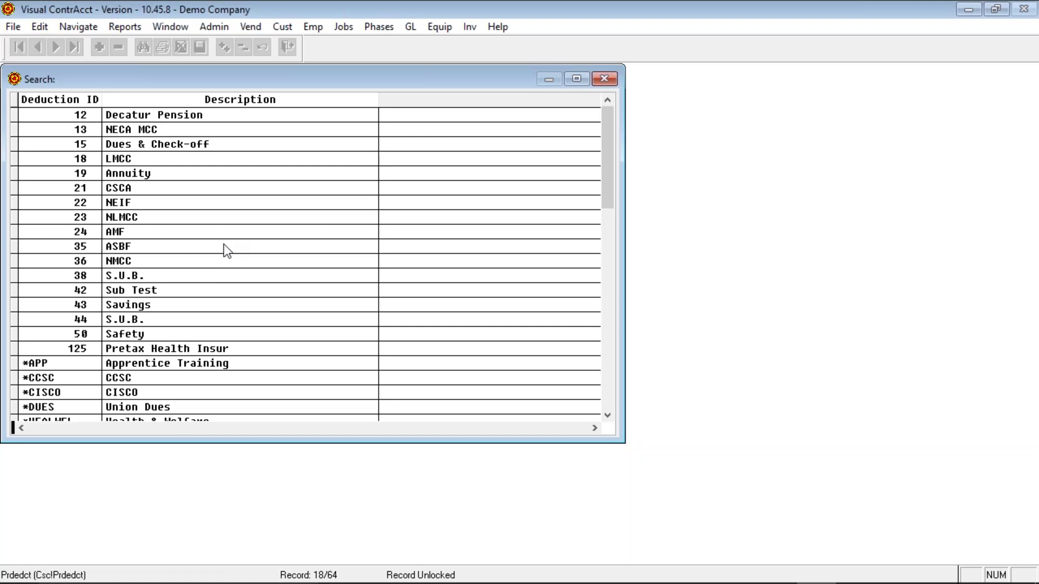
key("Escape")
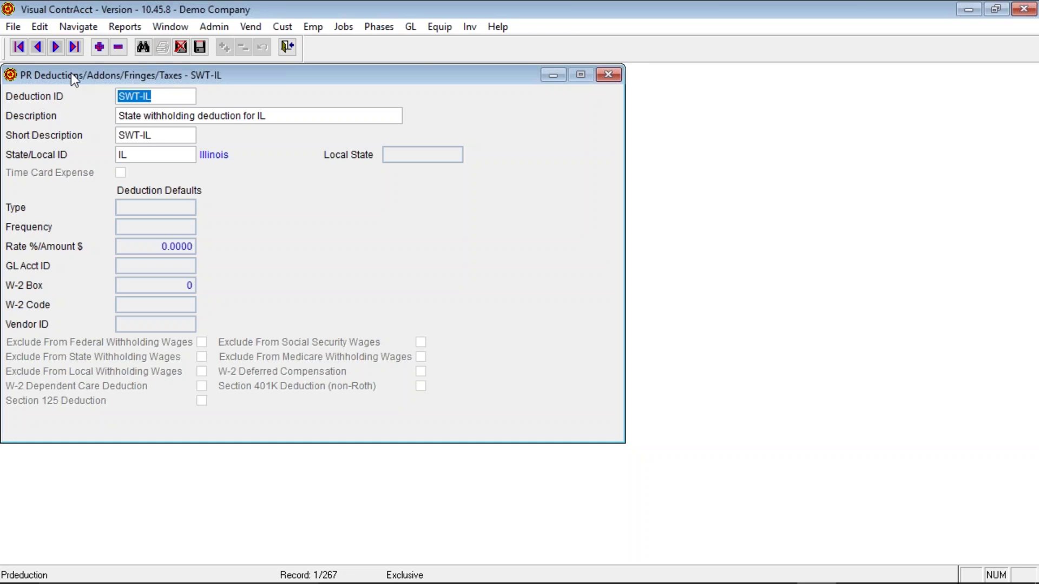
left_click(287, 46)
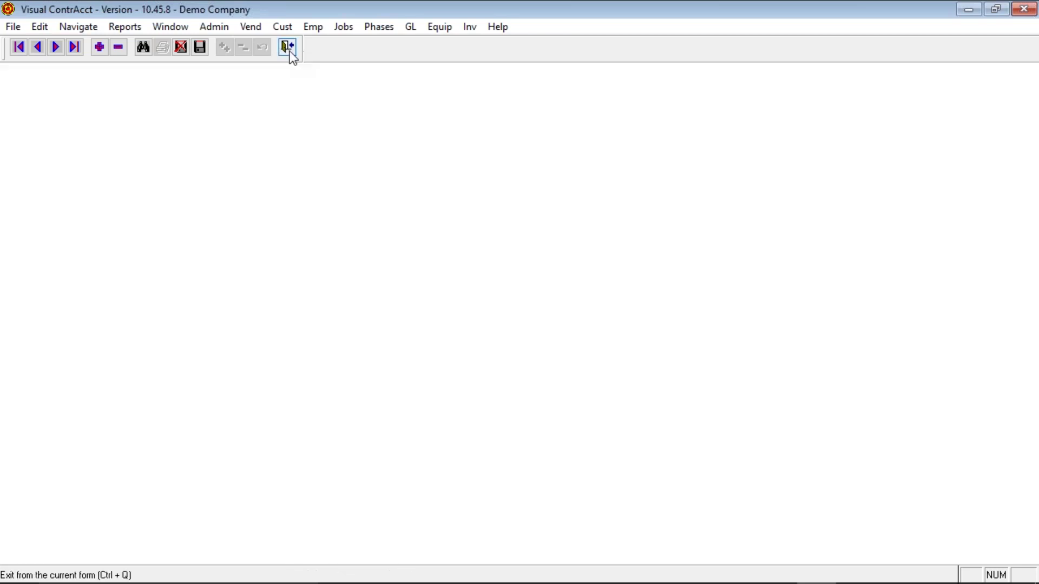
Step: Open the federal payroll tax tables, review the Federal Vendor ID and the single and married tax brackets, and close them
key("Right")
mouse_move(425, 214)
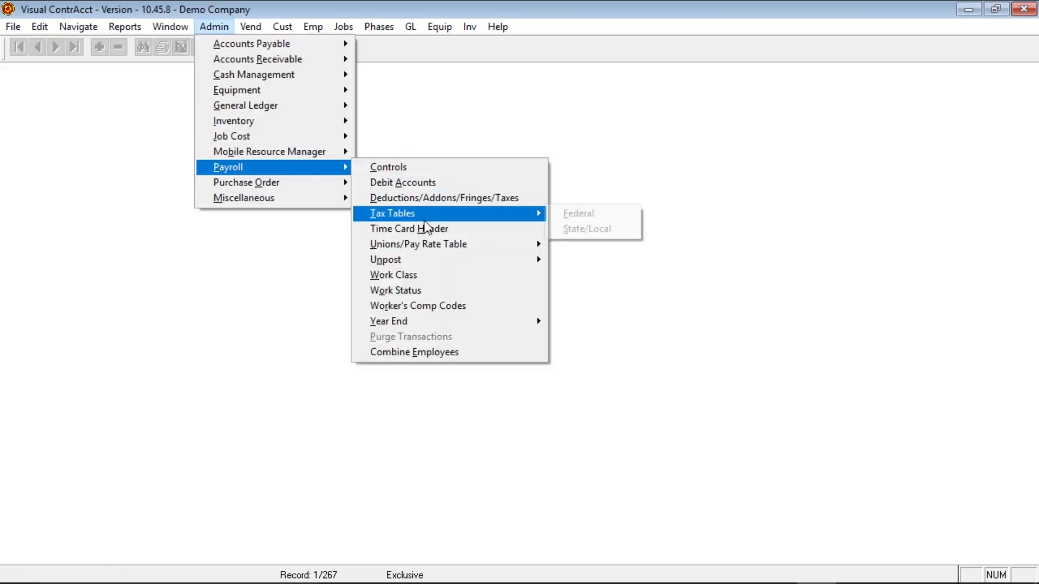
left_click(570, 217)
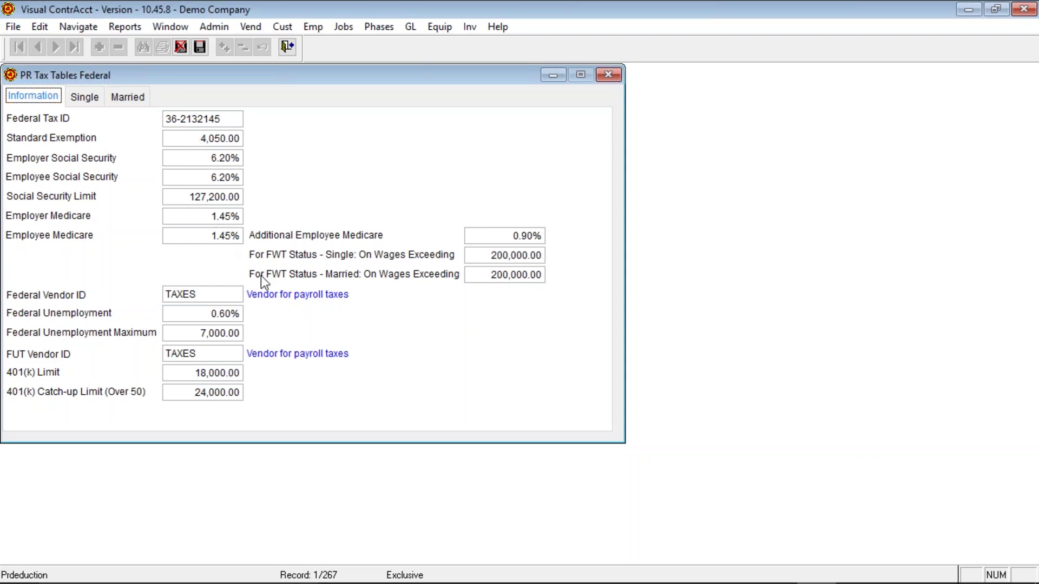
left_click(222, 297)
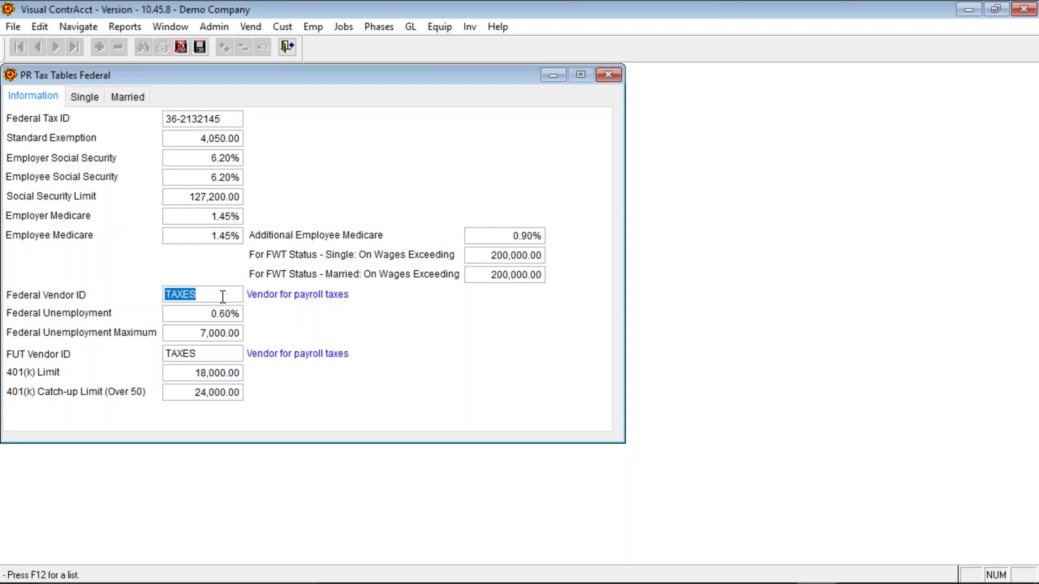
left_click(88, 98)
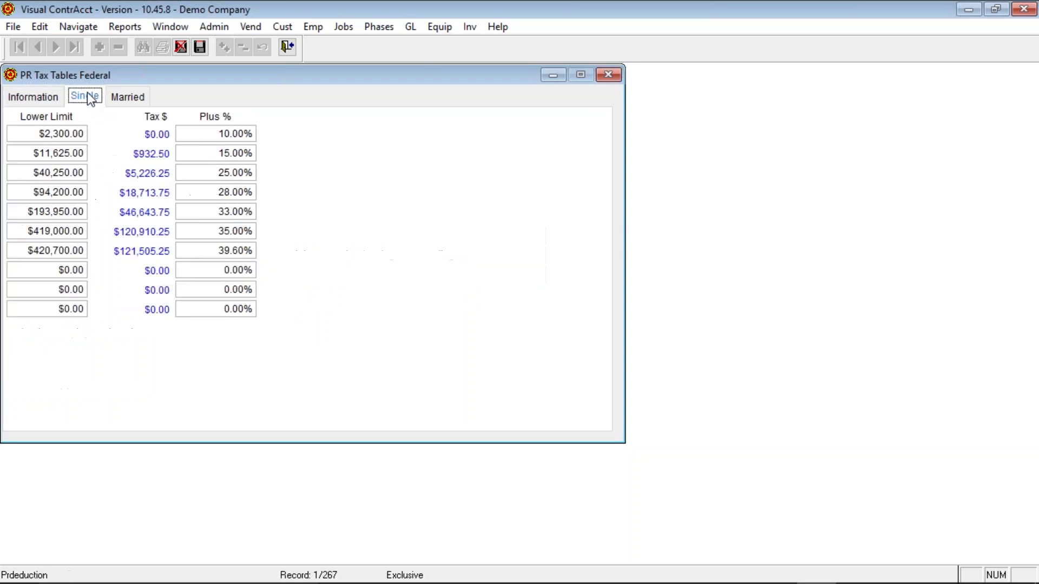
left_click(123, 102)
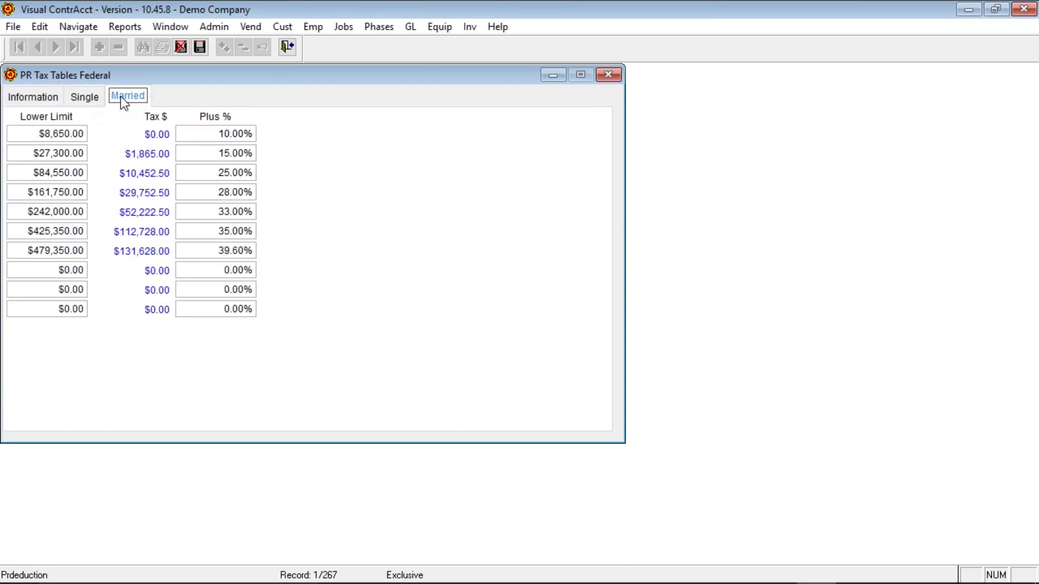
left_click(287, 47)
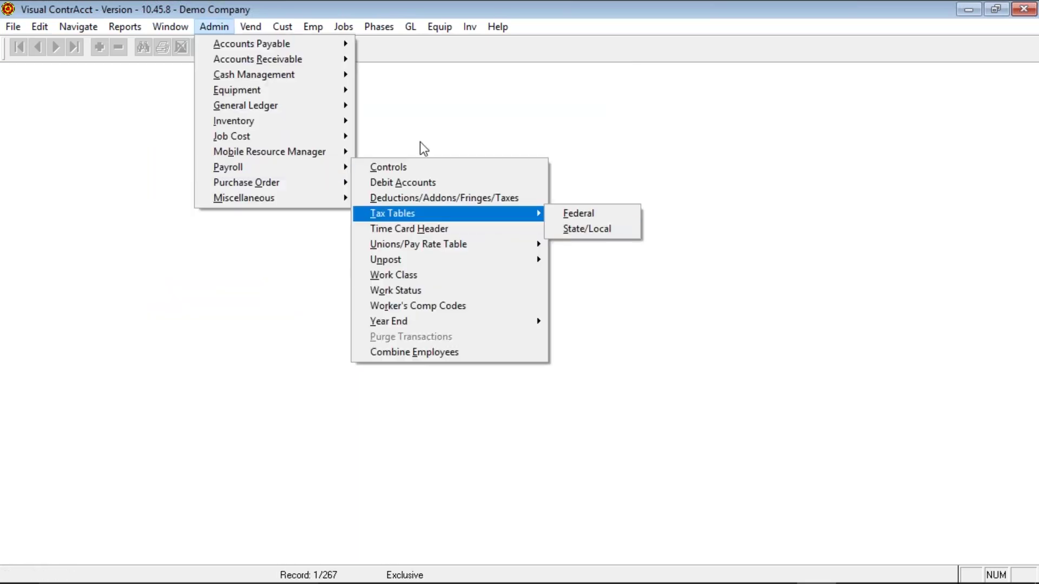
Step: Reopen the payroll deductions setup, check the Vendor ID field of the Decatur Pension deduction, and close it
left_click(427, 196)
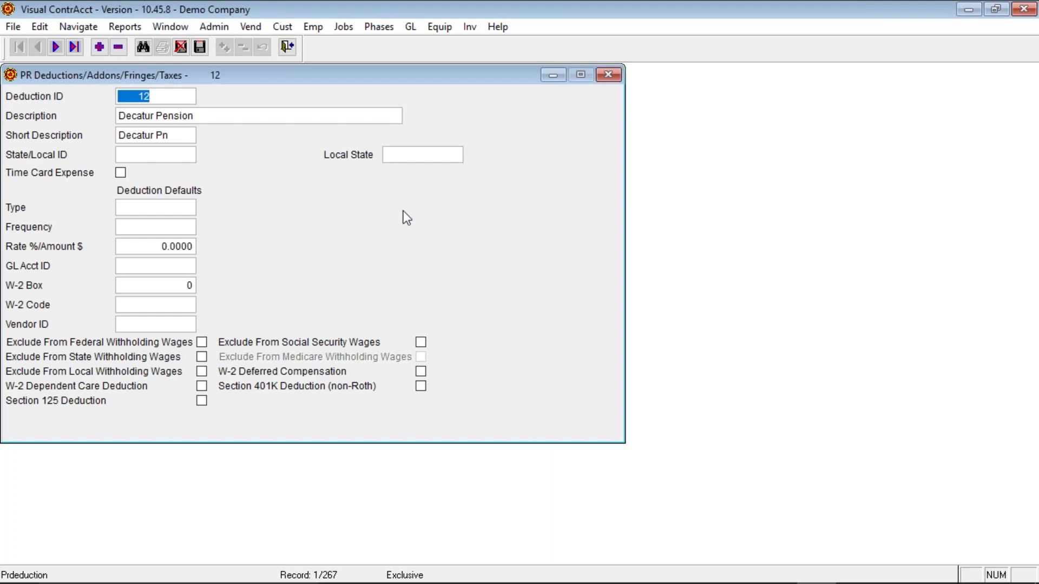
left_click(142, 323)
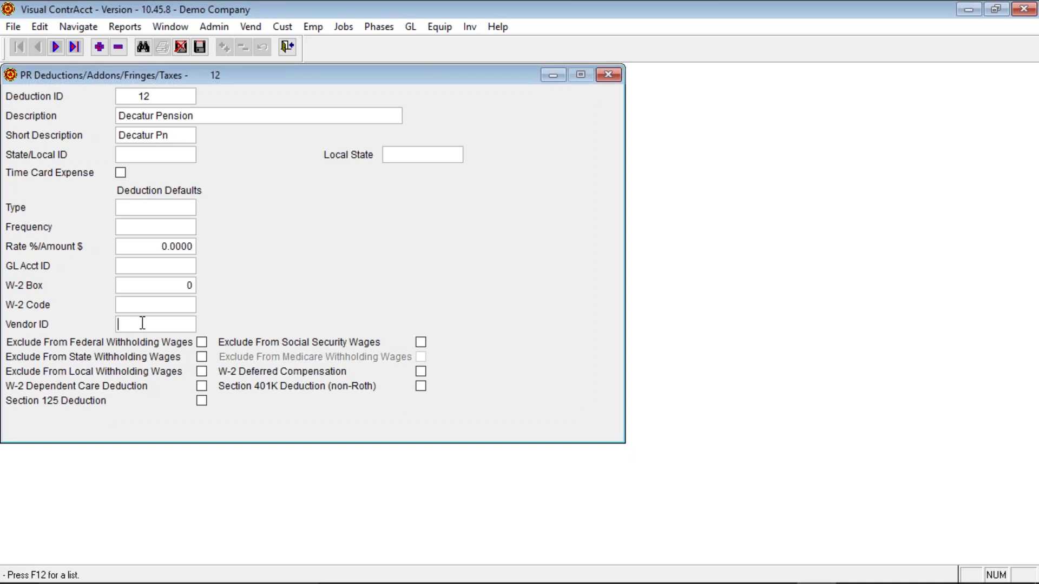
left_click(287, 47)
Step: Open the state/local payroll tax tables and find the Illinois record
left_click(214, 26)
mouse_move(271, 167)
mouse_move(439, 213)
left_click(593, 227)
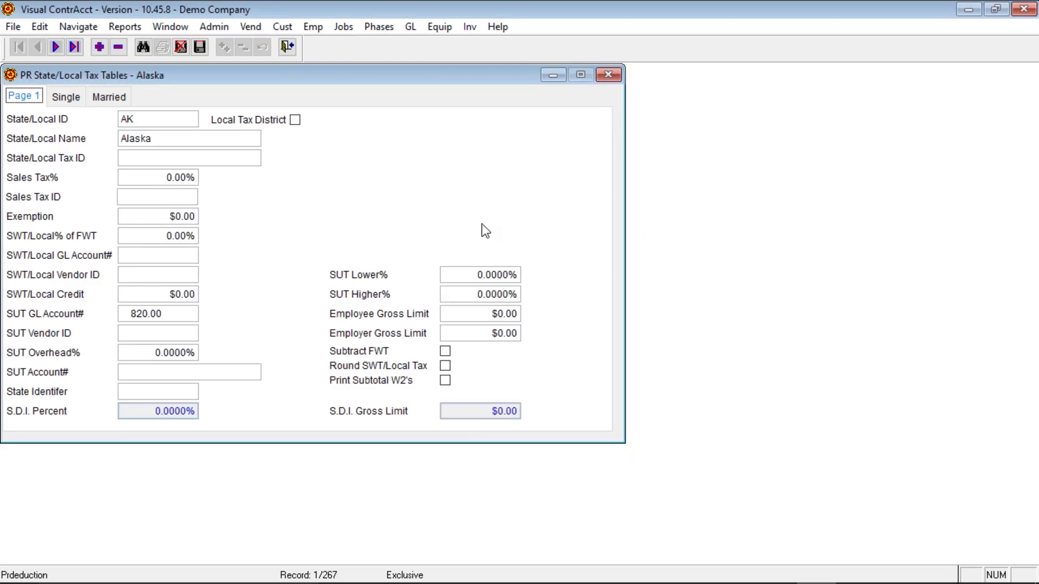
left_click(143, 47)
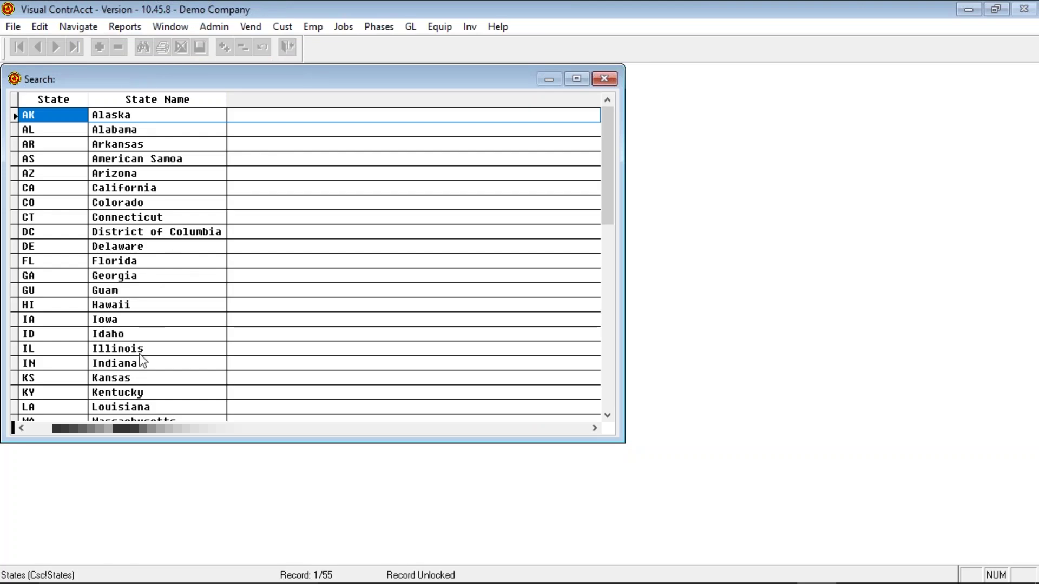
double_click(151, 348)
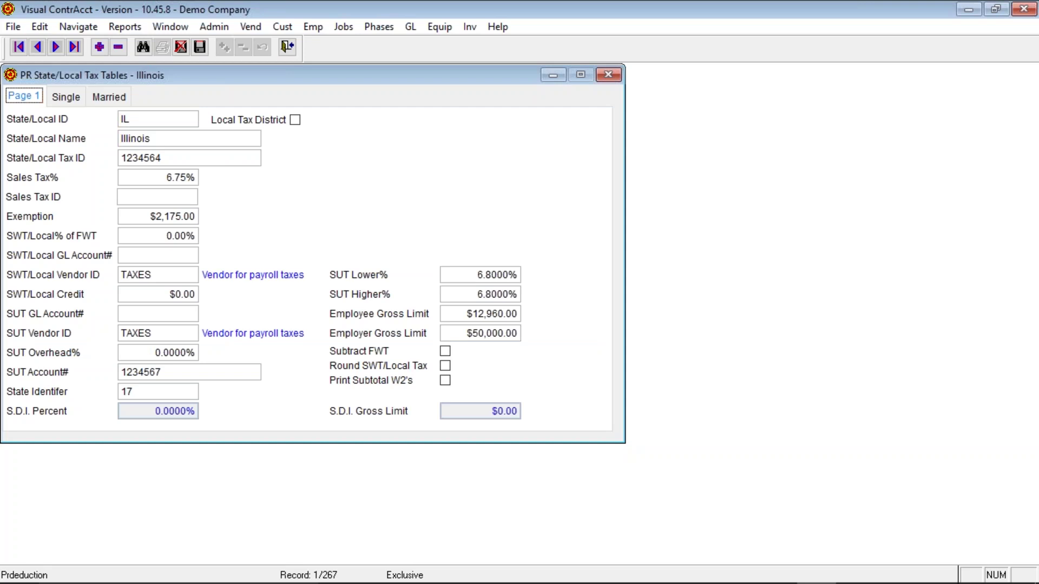
Step: Compare the single and married withholding rates for Illinois, then return to the state's general tax information
left_click(79, 98)
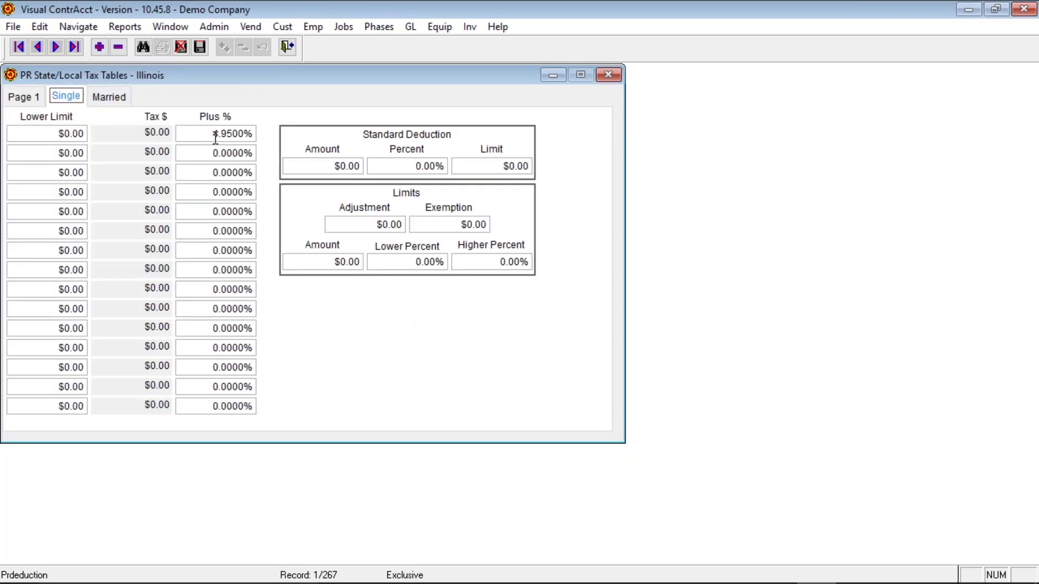
left_click(115, 99)
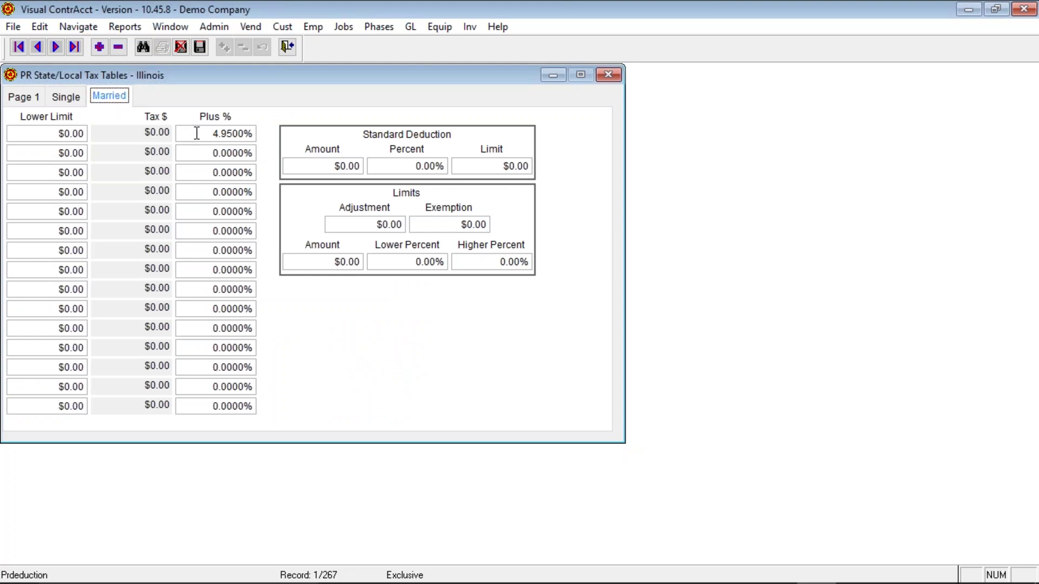
left_click(66, 97)
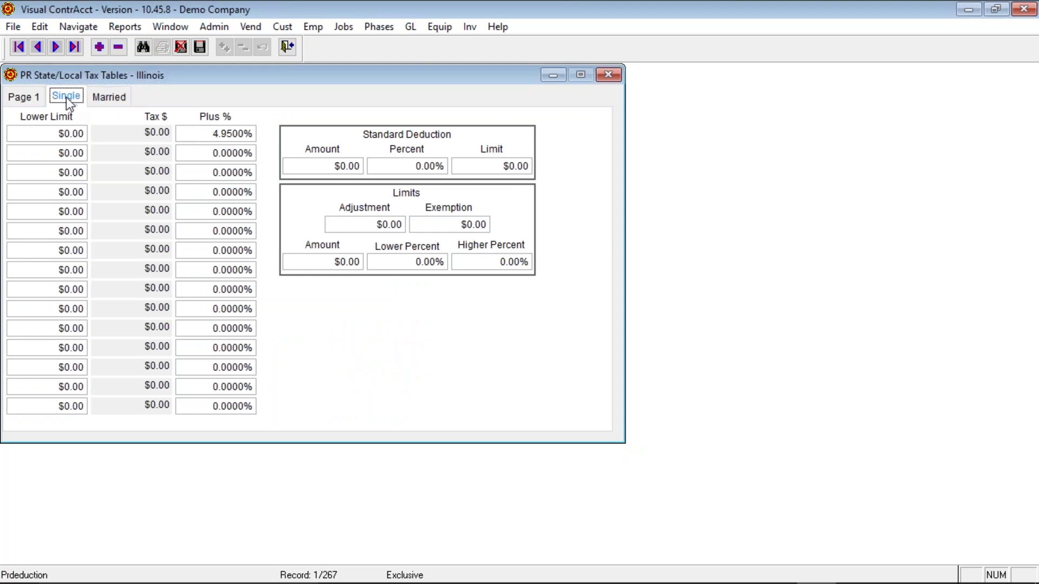
left_click(27, 102)
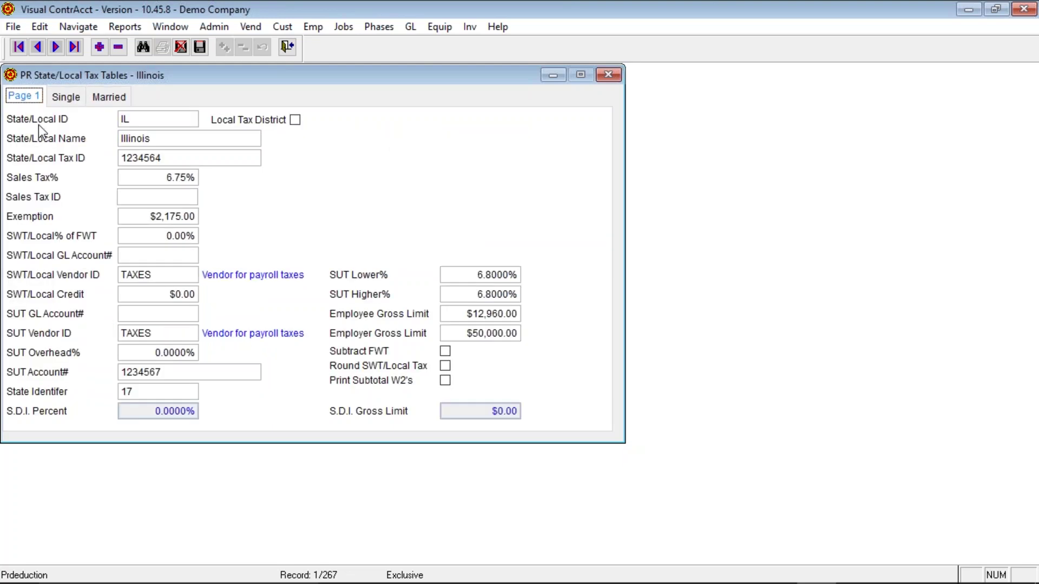
Step: Review the Exemption, SUT Lower% and SUT Higher% fields for Illinois, then close the state/local tax tables
left_click(138, 217)
double_click(138, 216)
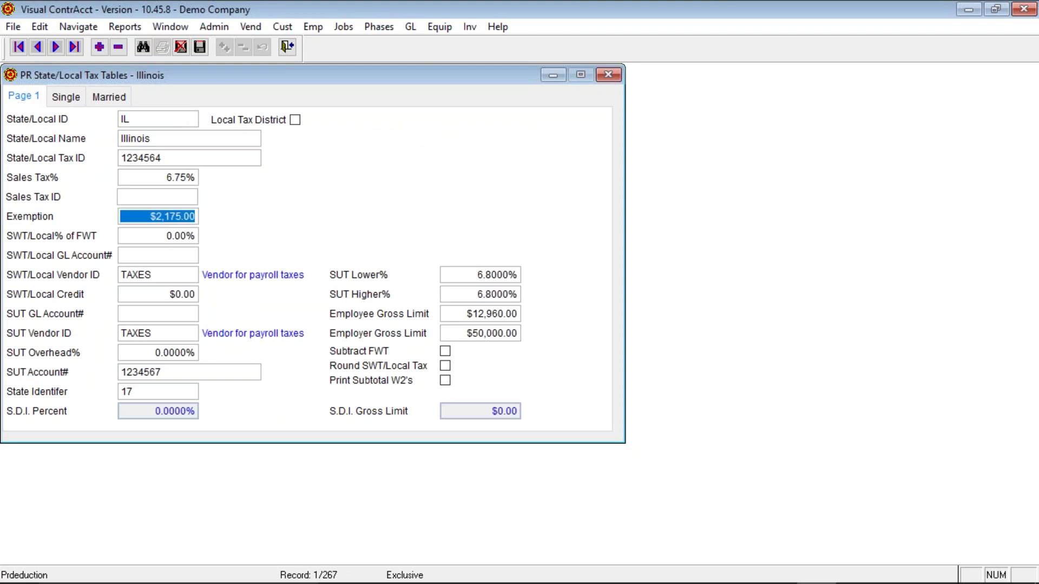
double_click(465, 276)
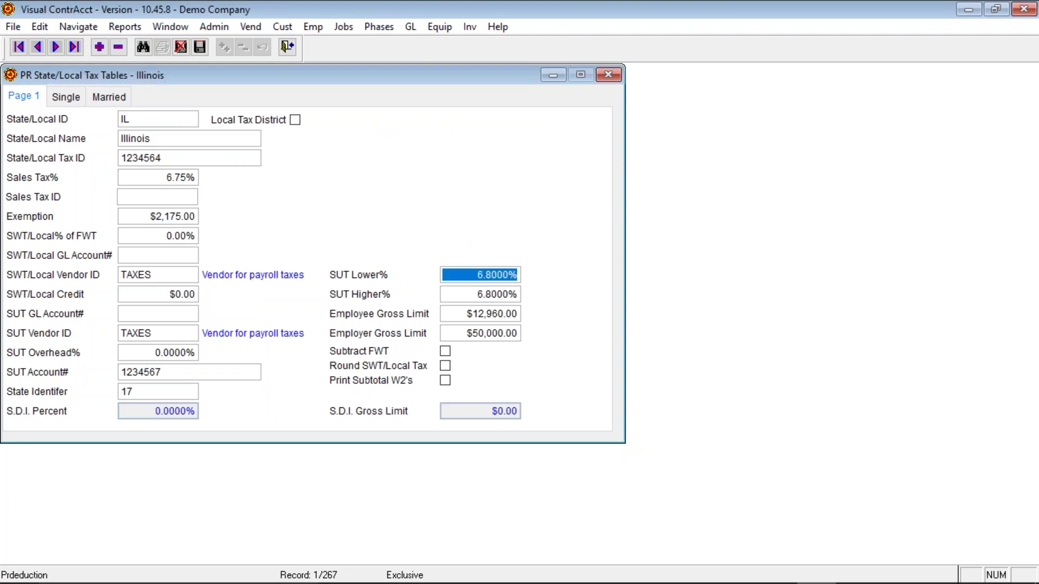
double_click(464, 295)
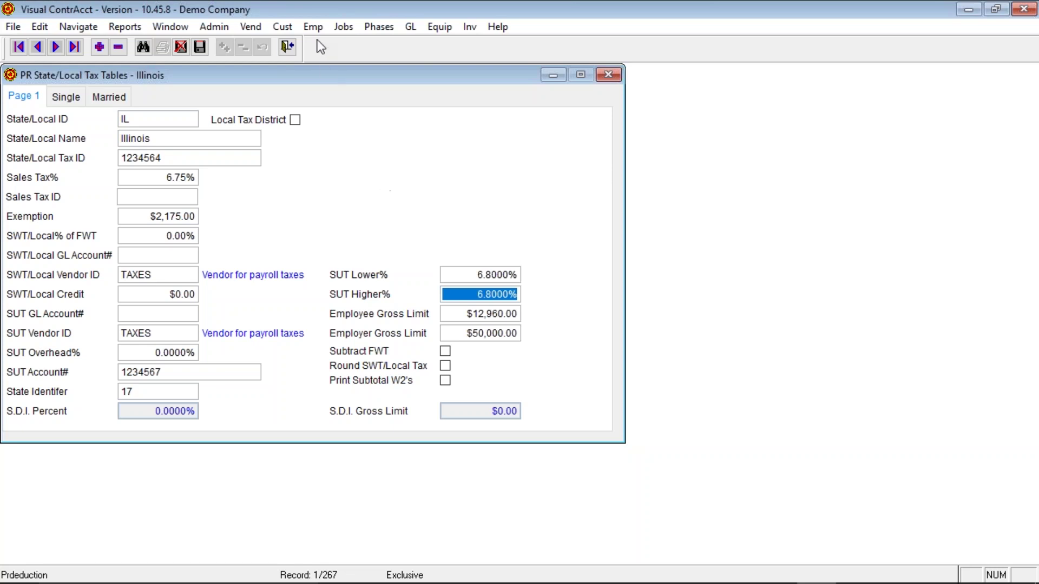
left_click(290, 51)
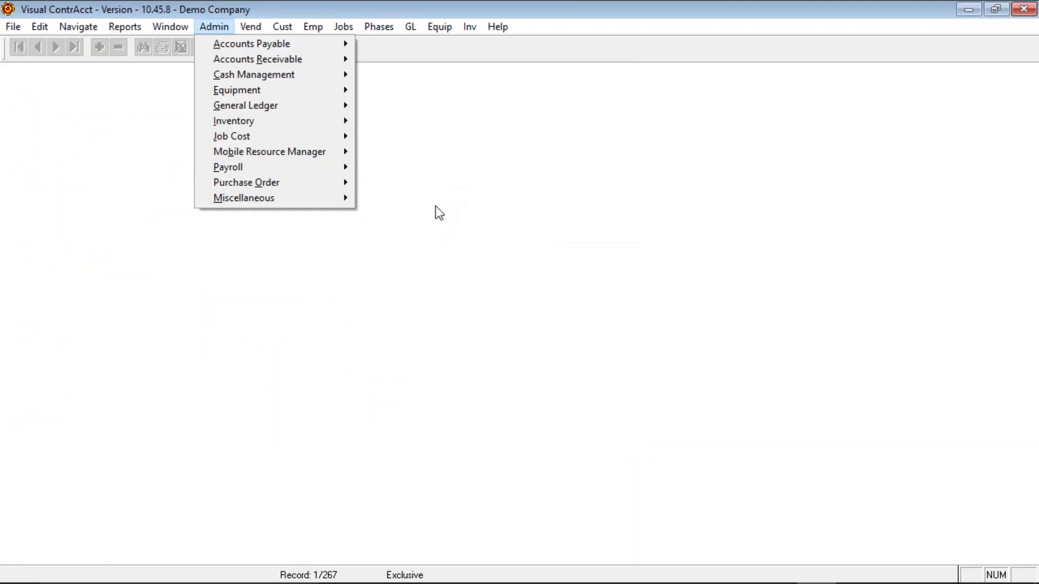
Step: Open the payroll time card header setup and find the 10/15/2017 pay period record
mouse_move(336, 165)
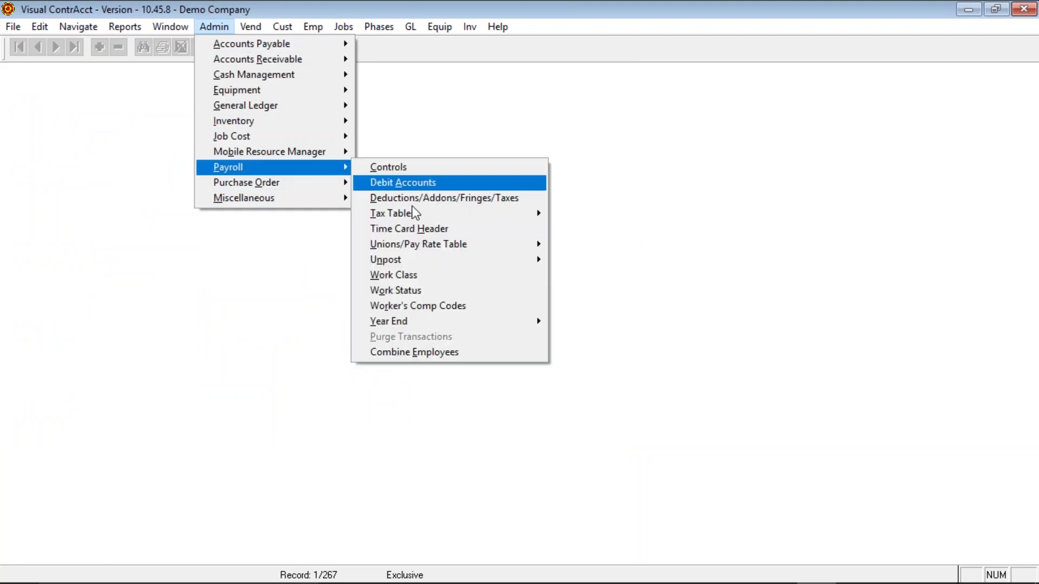
left_click(432, 233)
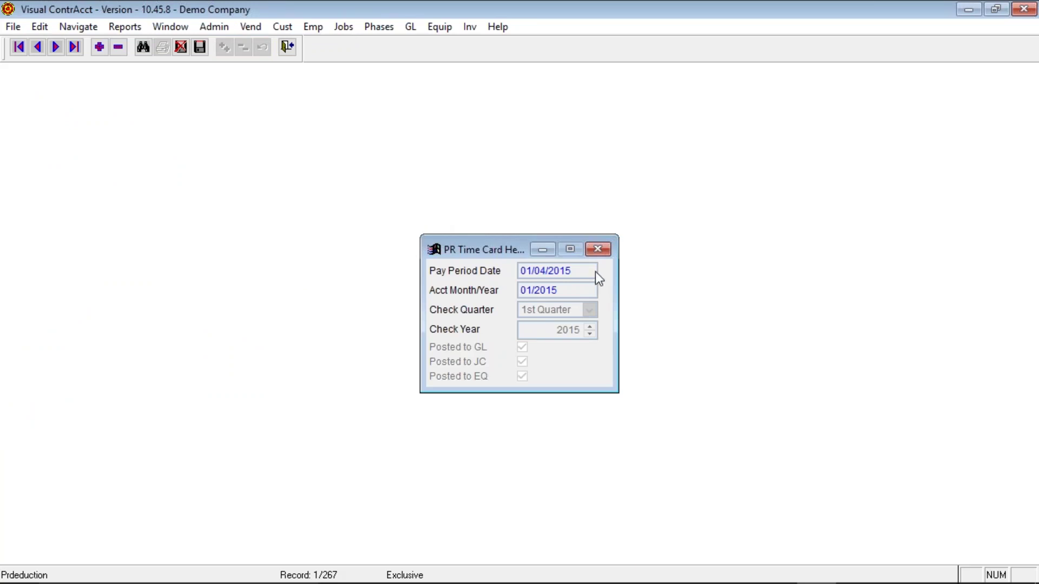
left_click(144, 47)
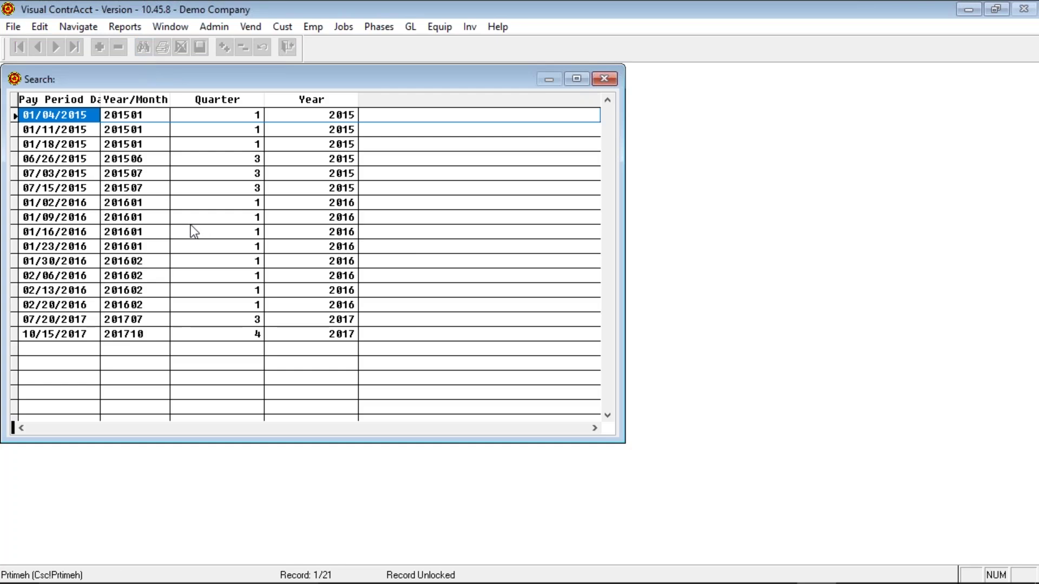
key("ctrl+End")
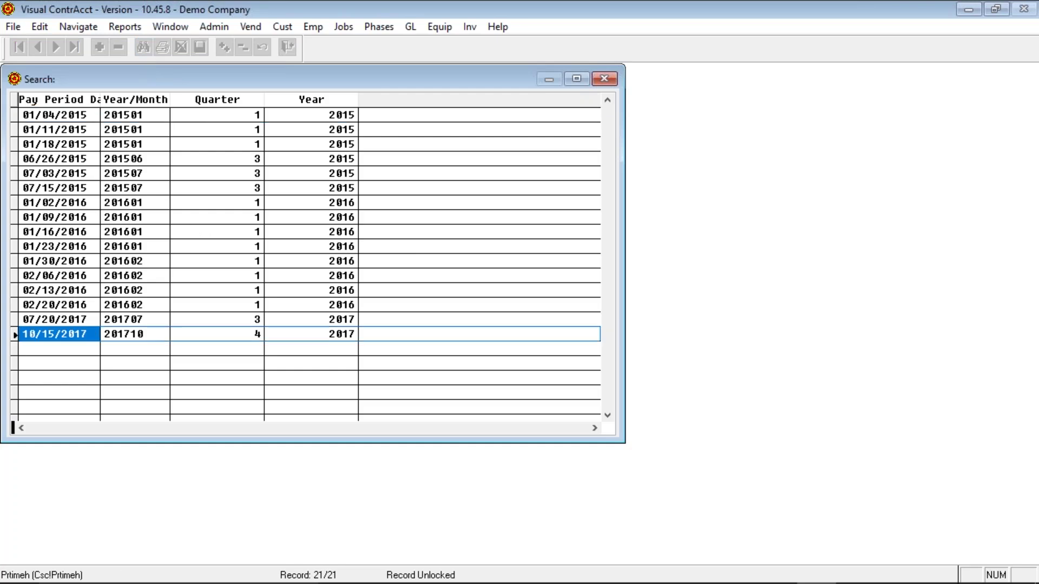
key("Return")
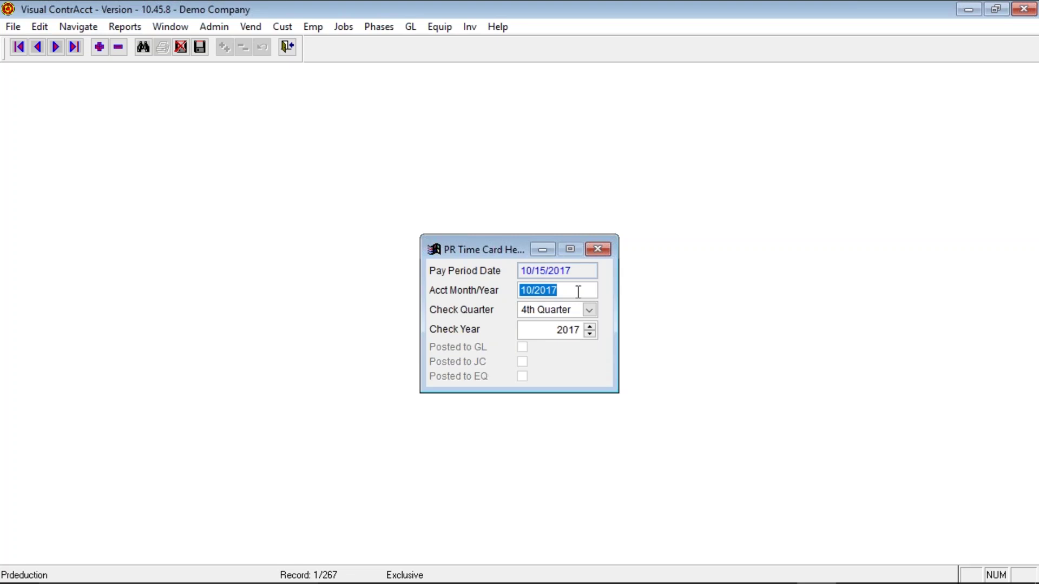
Step: Review the Acct Month/Year, Check Quarter and Check Year fields of the 10/15/2017 time card header
double_click(577, 289)
left_click(546, 331)
left_click(579, 313)
left_click(585, 290)
Step: Compare the posting flags and editable fields of the 02/06/2016 and 02/13/2016 time card headers, then close the setup
left_click(39, 47)
left_click(39, 47)
left_click(39, 47)
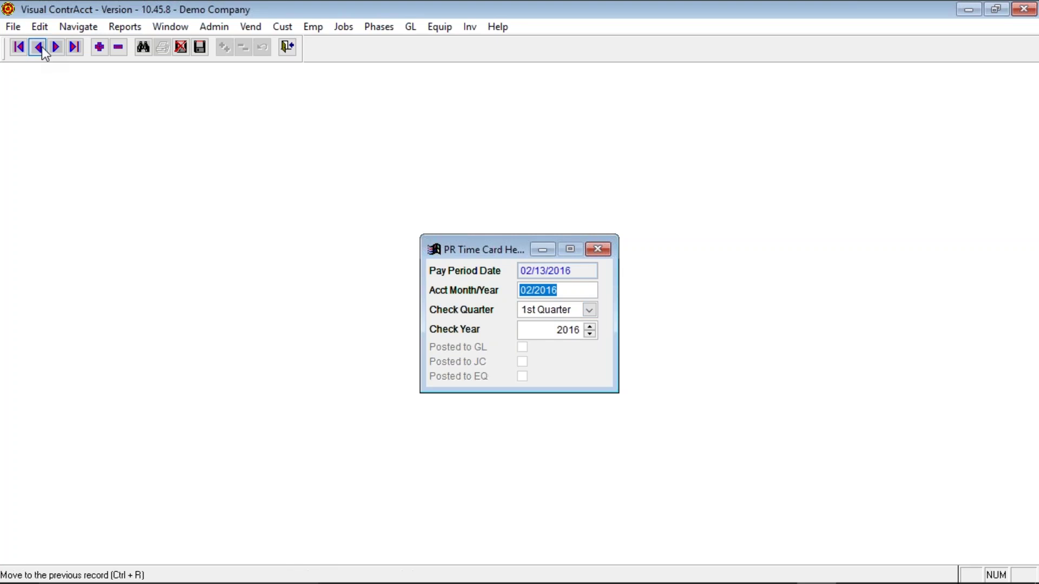
left_click(39, 47)
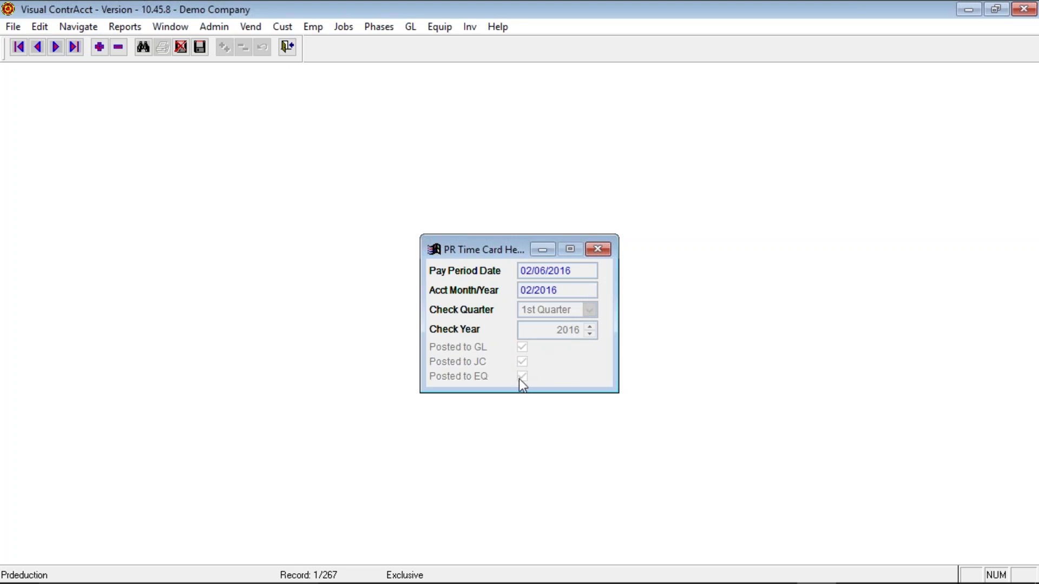
left_click(56, 47)
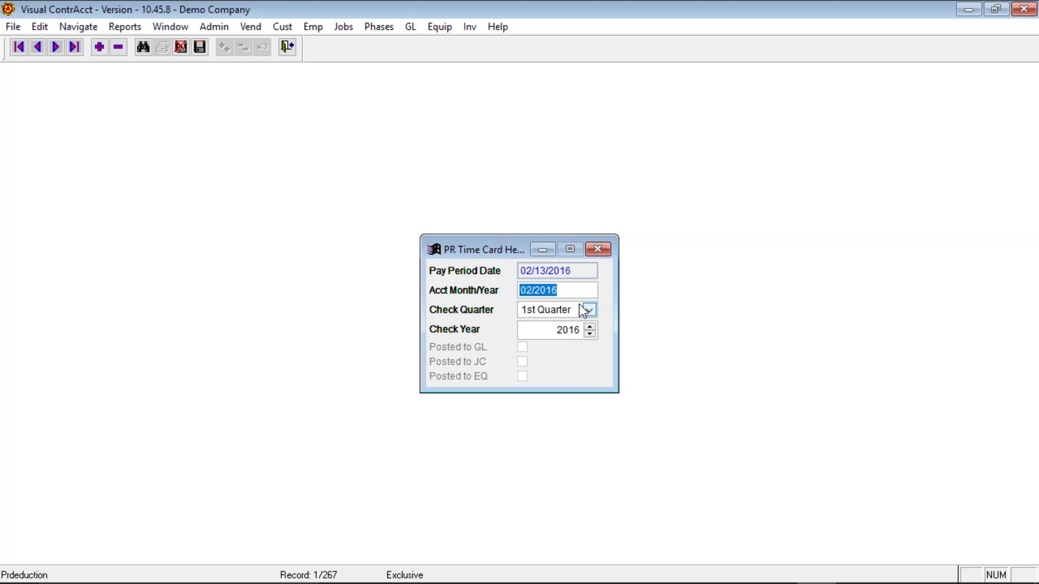
left_click(287, 47)
Step: Open the Unions/Pay Rate Table and review the general information, add-ons and deductions of union 76
key("alt+a")
key("p")
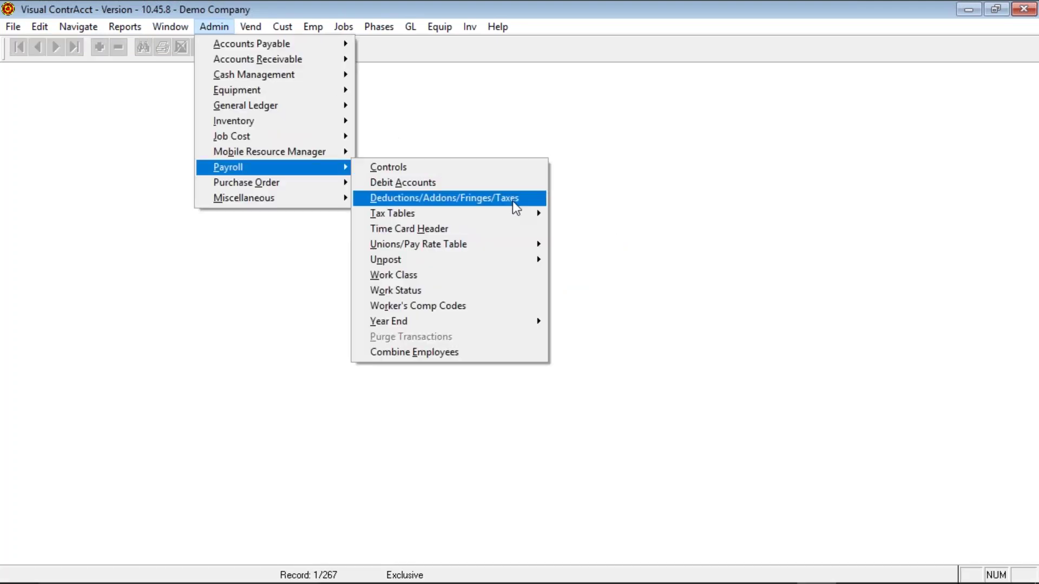
mouse_move(525, 248)
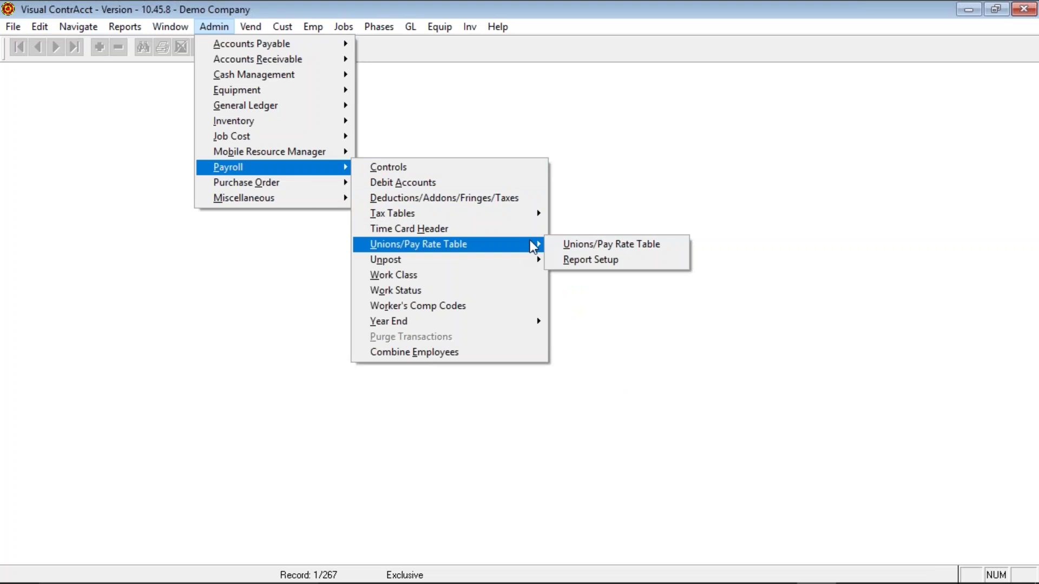
left_click(580, 246)
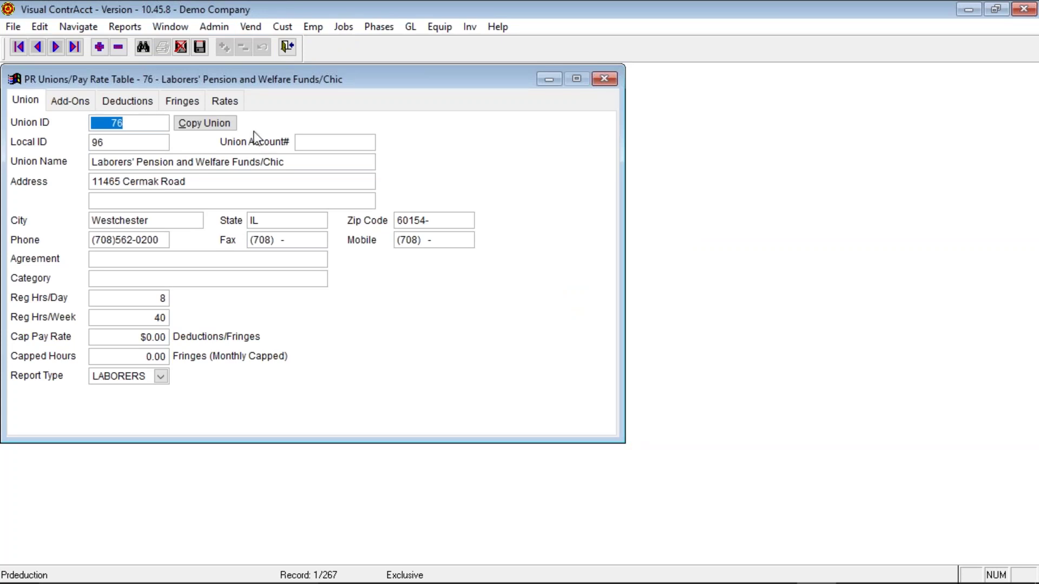
left_click(79, 103)
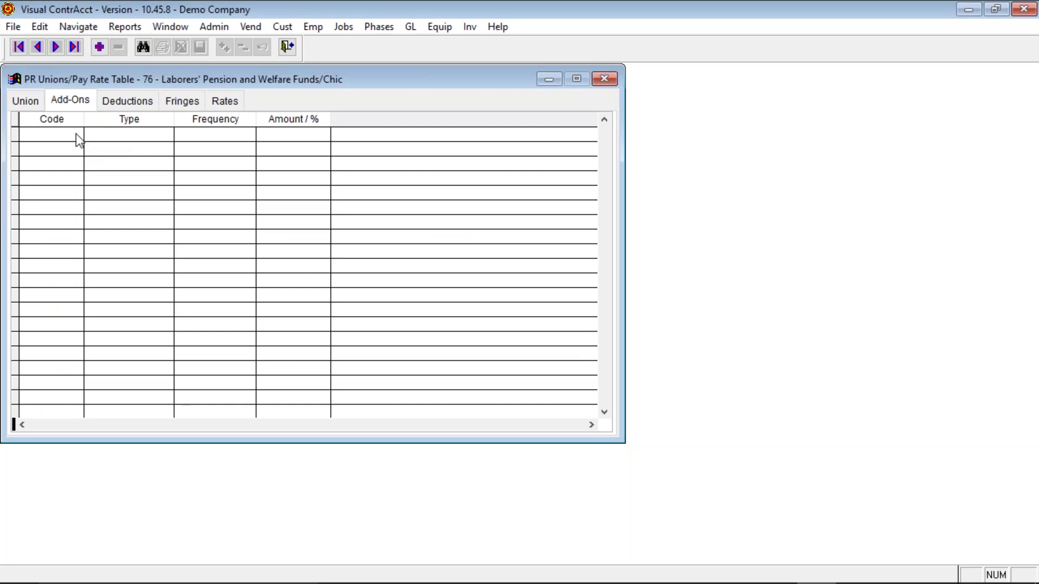
left_click(115, 101)
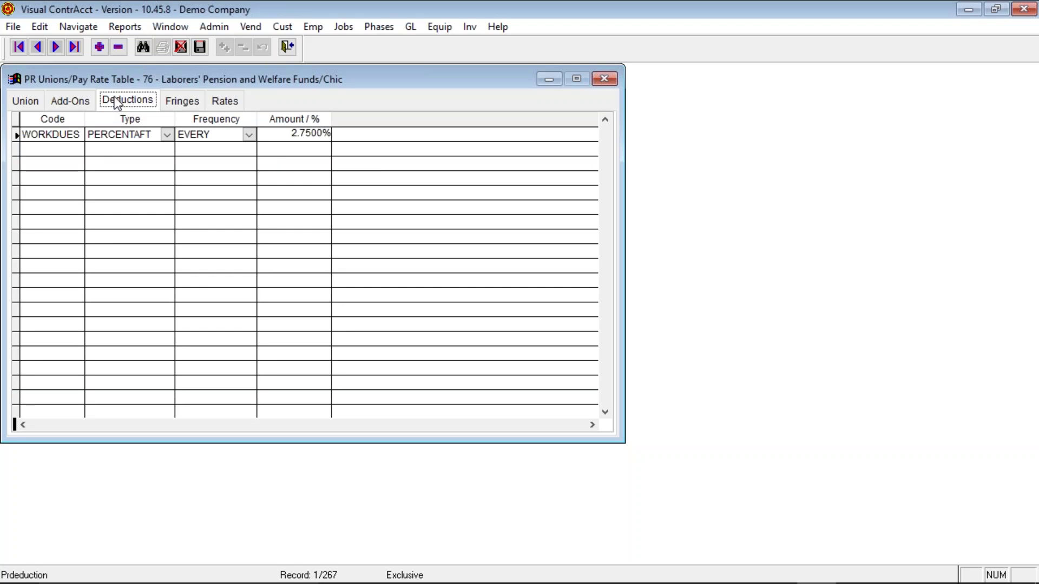
Step: Try adding a 3RDSICK add-on line to union 76 and discard the new line
left_click(84, 101)
left_click(100, 48)
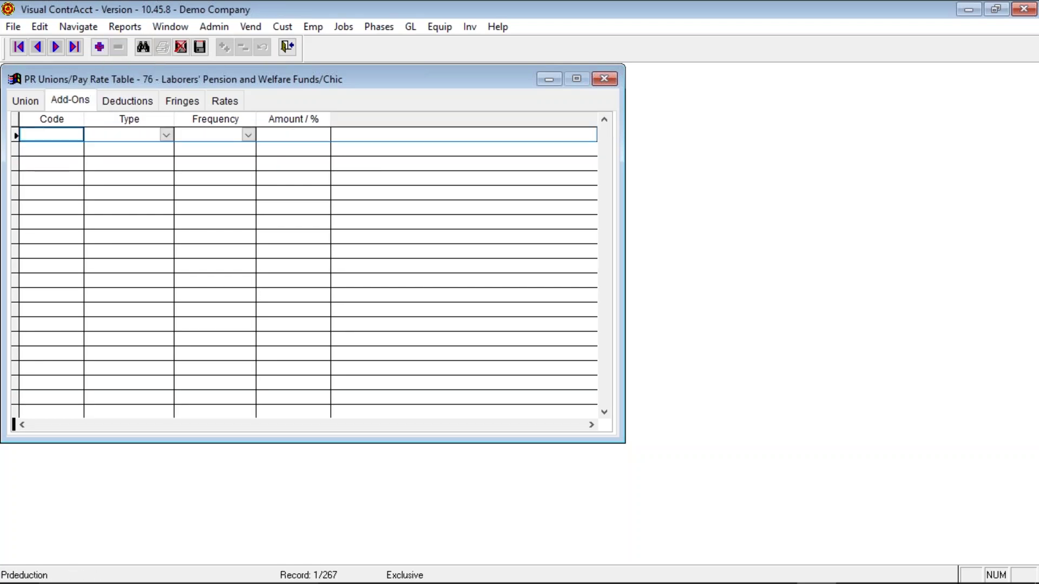
key("Return")
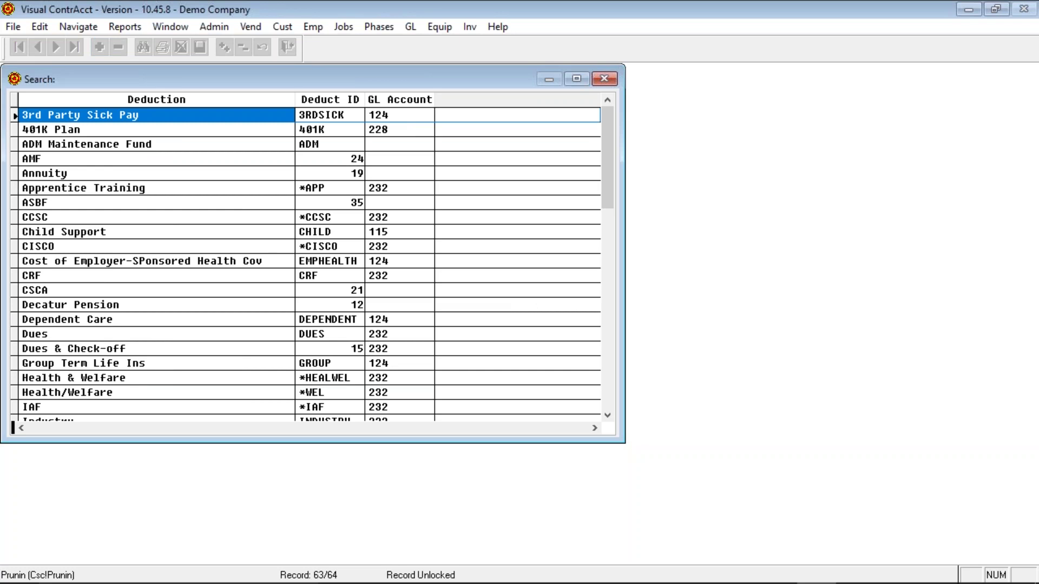
key("Return")
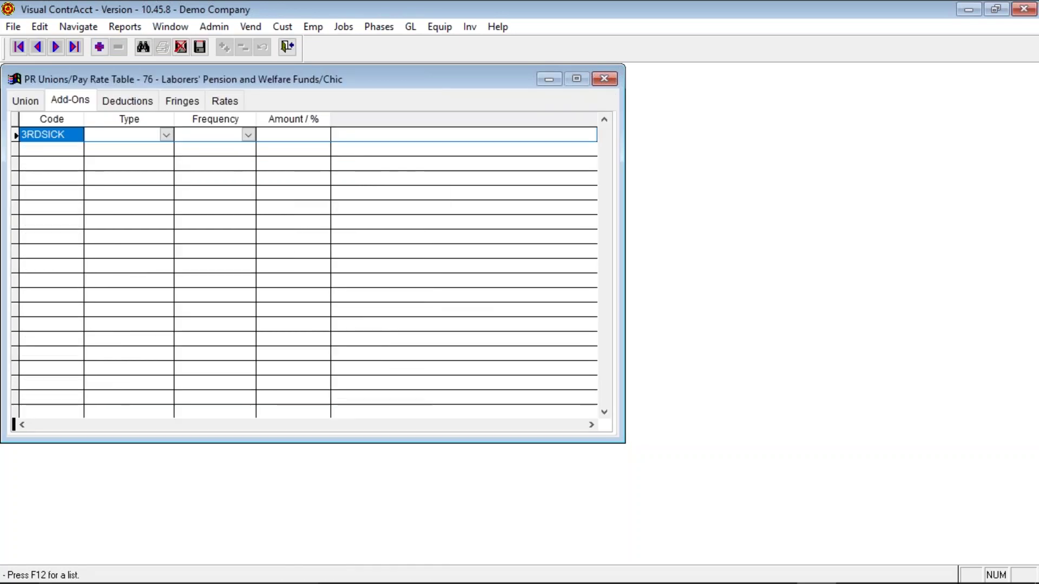
left_click(181, 47)
Step: Review the type, frequency and amount options of union 76's WORKDUES deduction, keeping Every Pay Period as the frequency
left_click(135, 105)
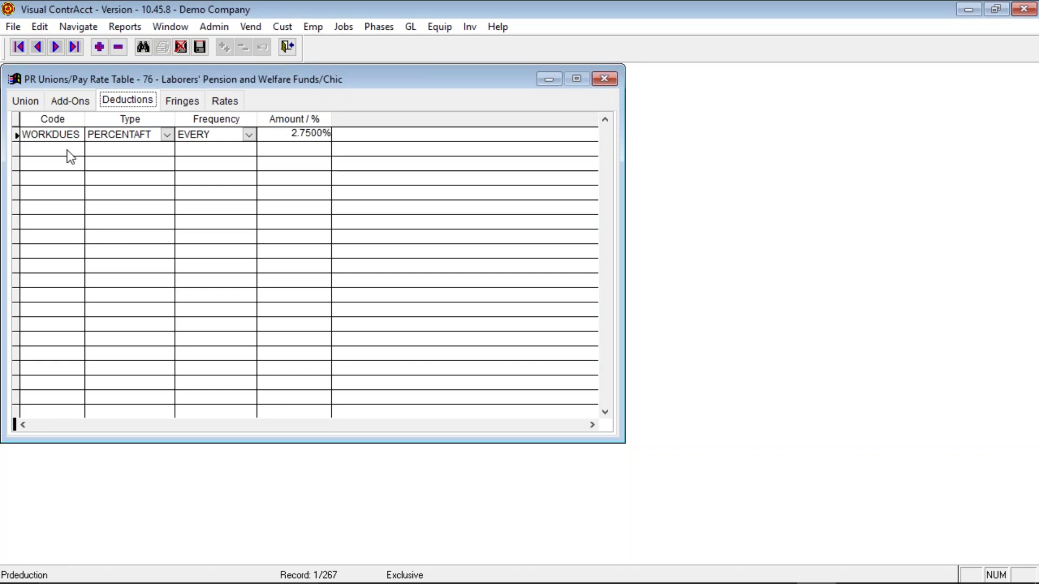
key("Tab")
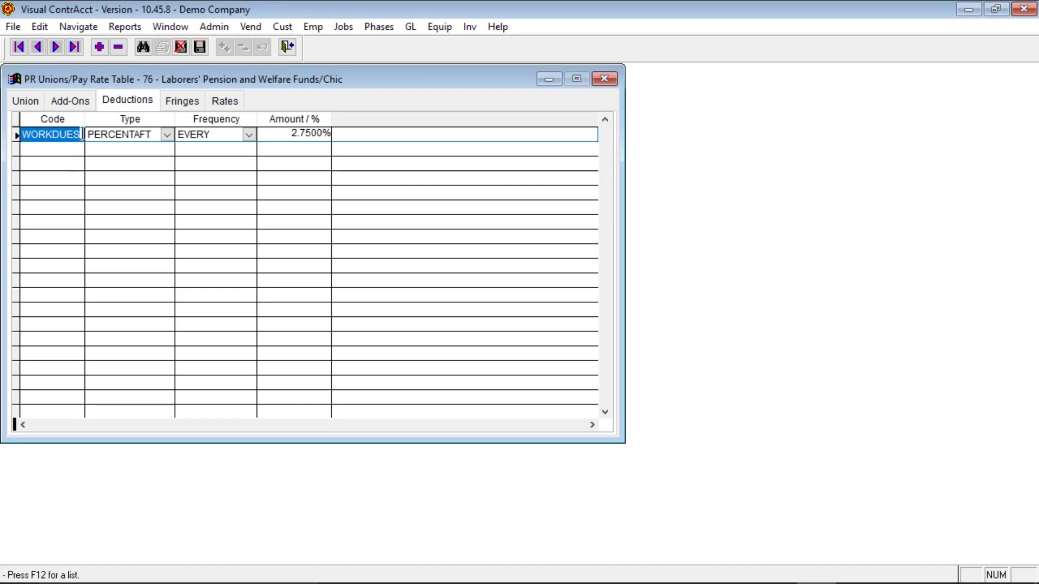
left_click(164, 138)
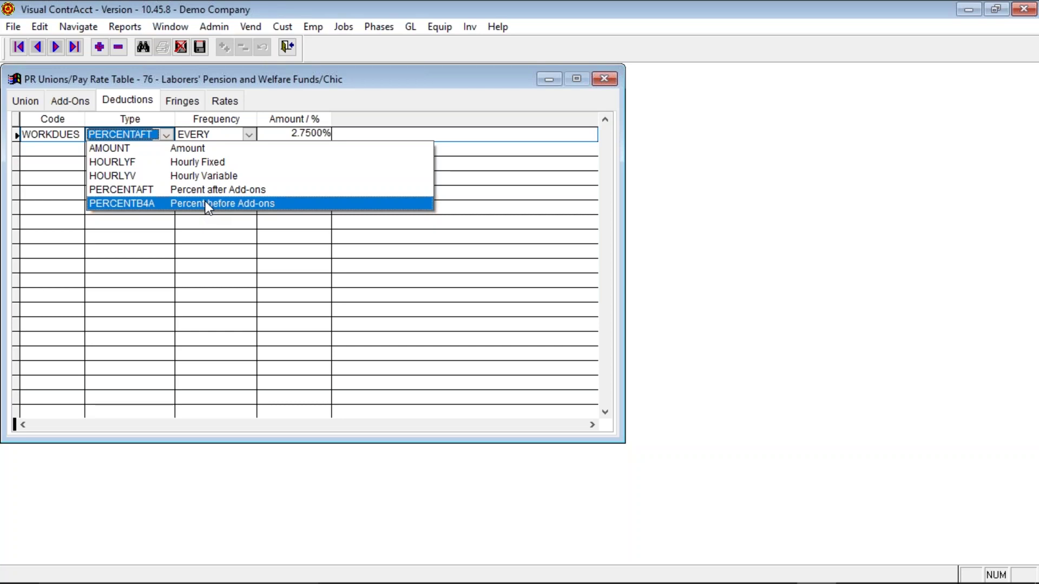
left_click(374, 125)
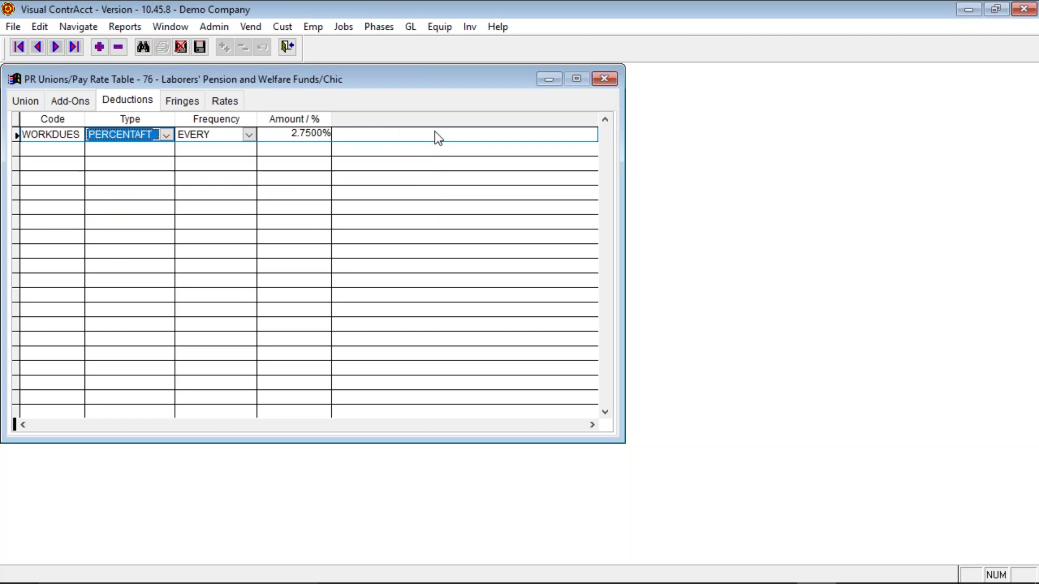
left_click(247, 136)
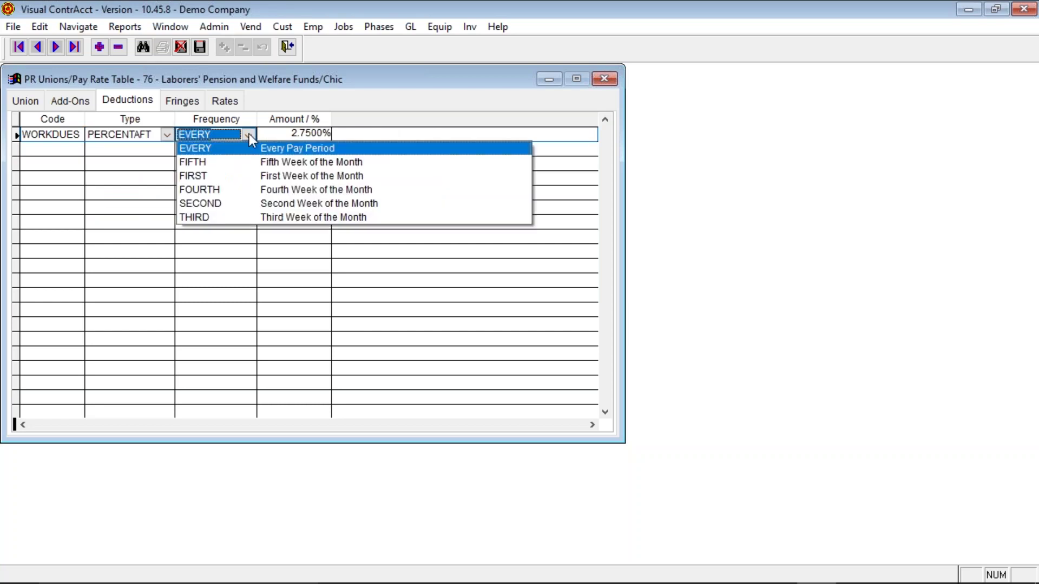
left_click(347, 146)
key("Tab")
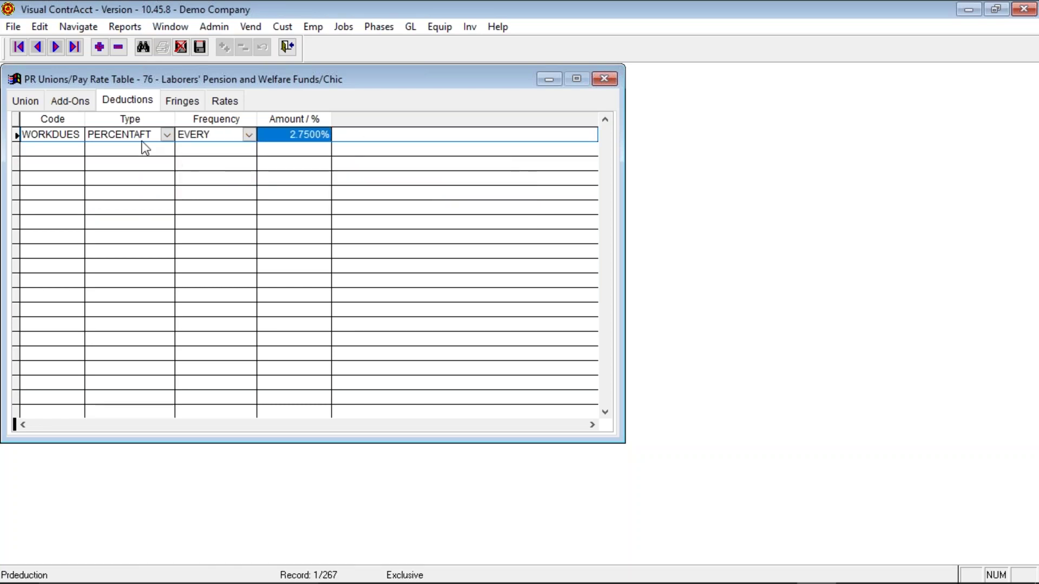
Step: Try the Hourly Fixed type on the WORKDUES deduction and discard the change
left_click(164, 136)
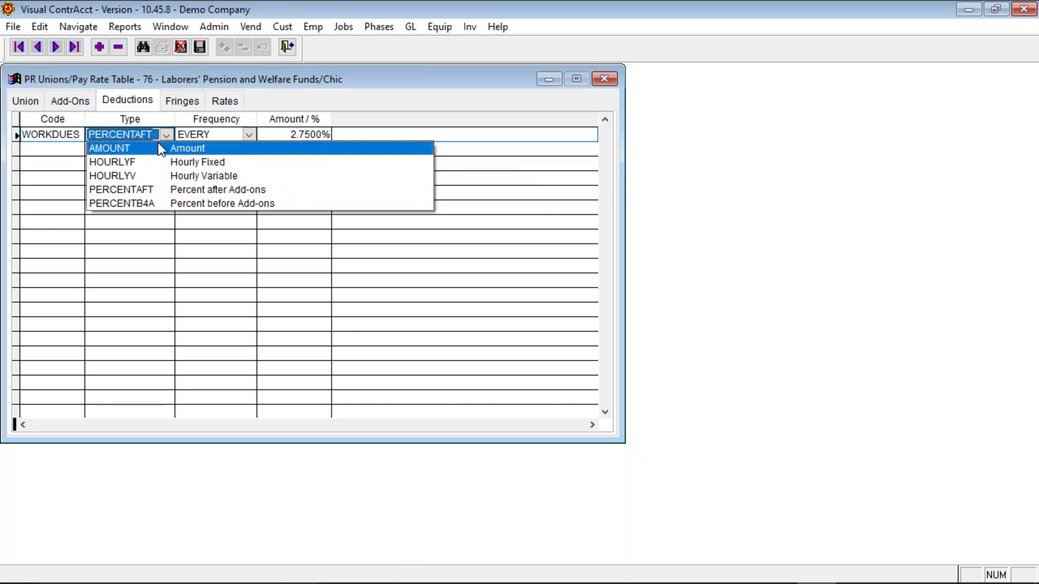
left_click(153, 157)
left_click(165, 135)
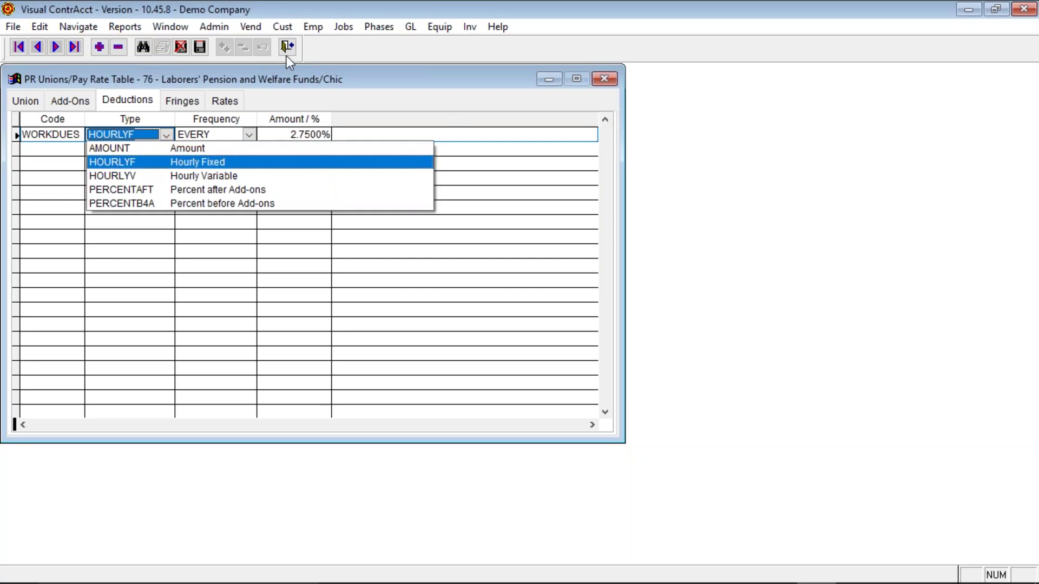
left_click(183, 48)
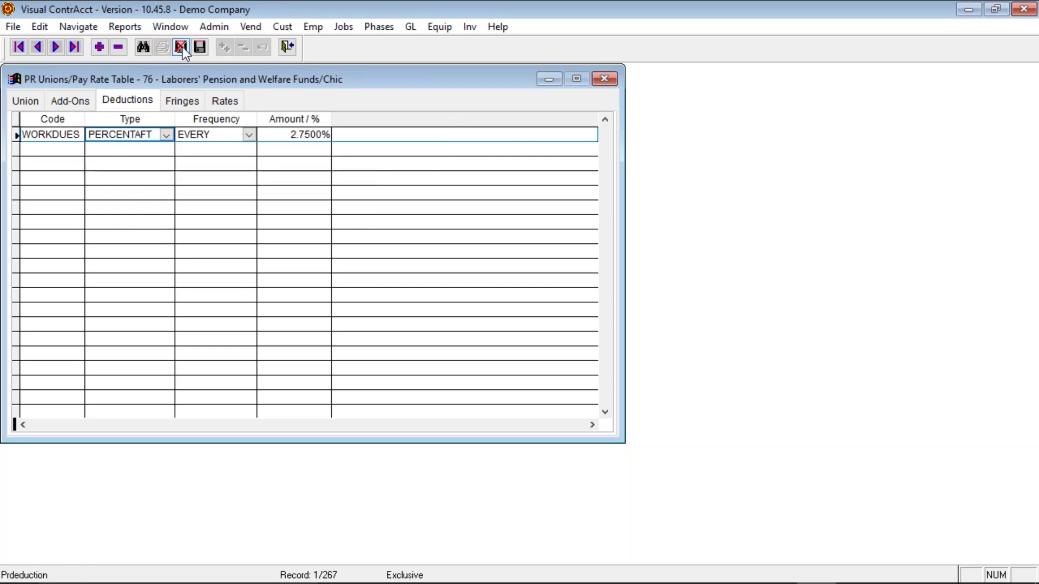
Step: Review union 76's fringes and pay rates, and check the work class options of the first rate line, keeping Laborer
left_click(165, 108)
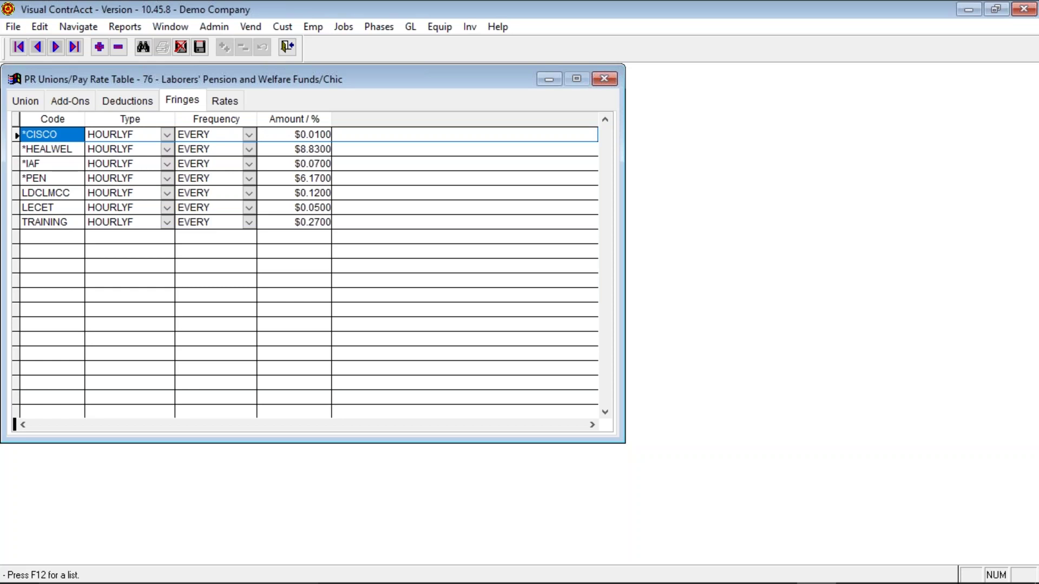
left_click(235, 99)
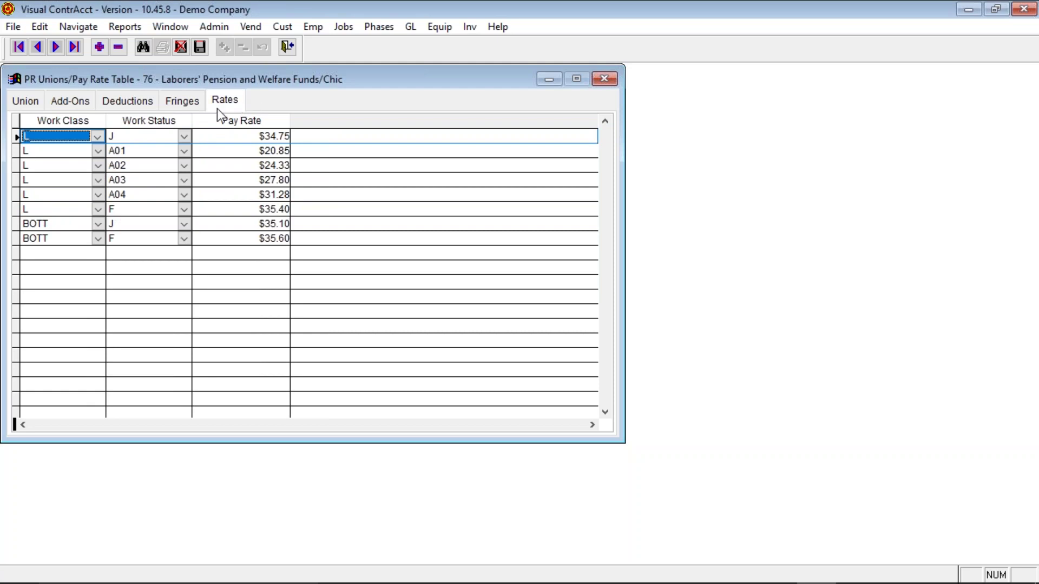
left_click(97, 137)
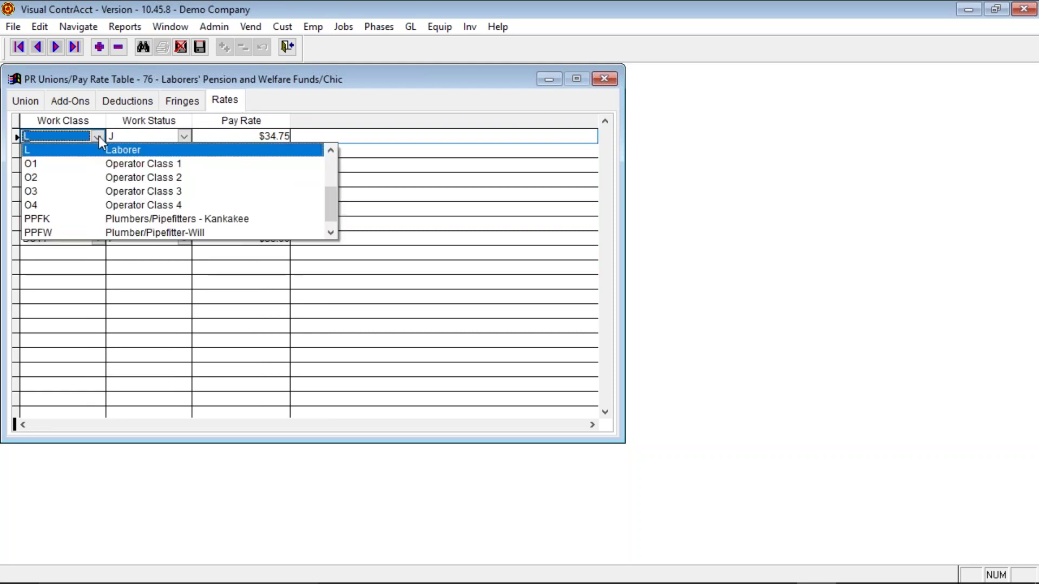
left_click_drag(326, 201, 303, 190)
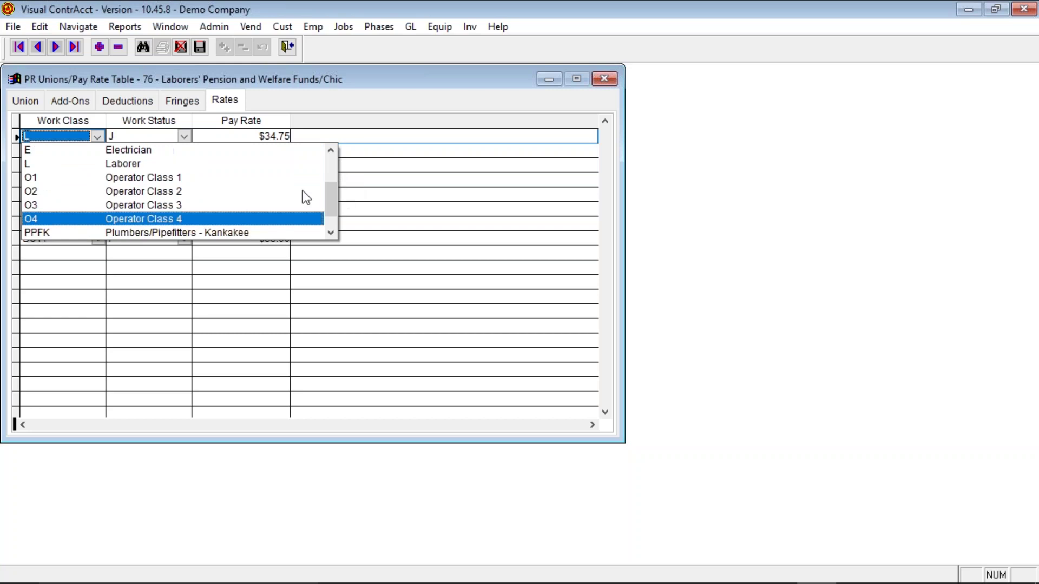
left_click(157, 165)
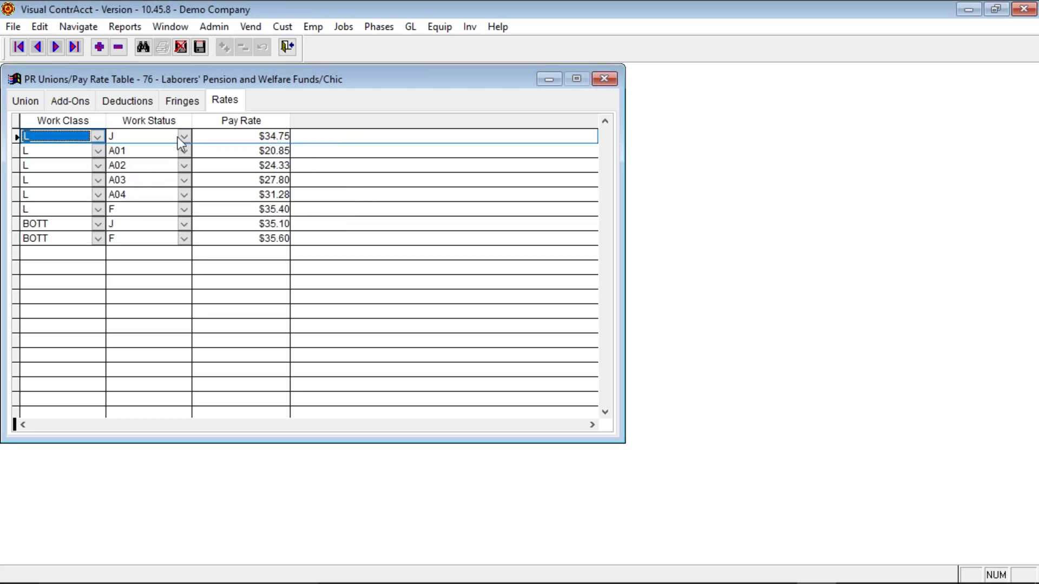
Step: Set the pay rate for work class L, status J to $35.75 and save it, declining to change all employees with this rate
left_click(236, 135)
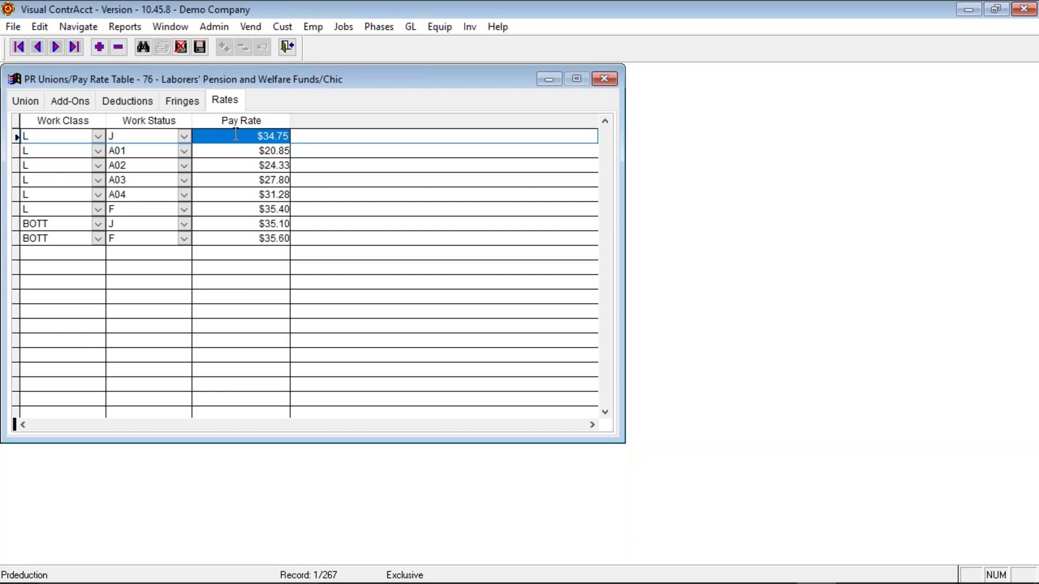
type("35.75")
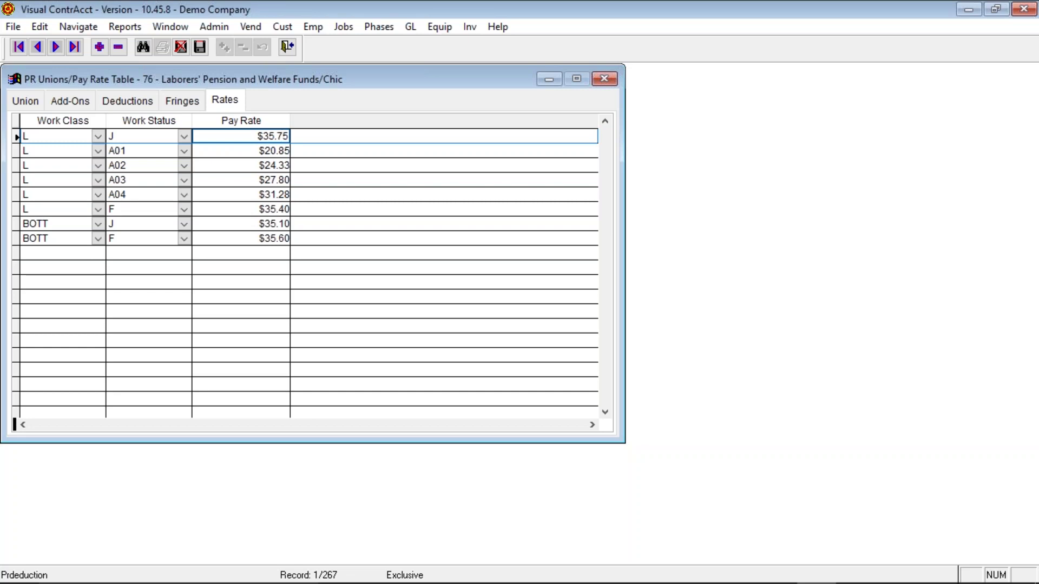
key("Tab")
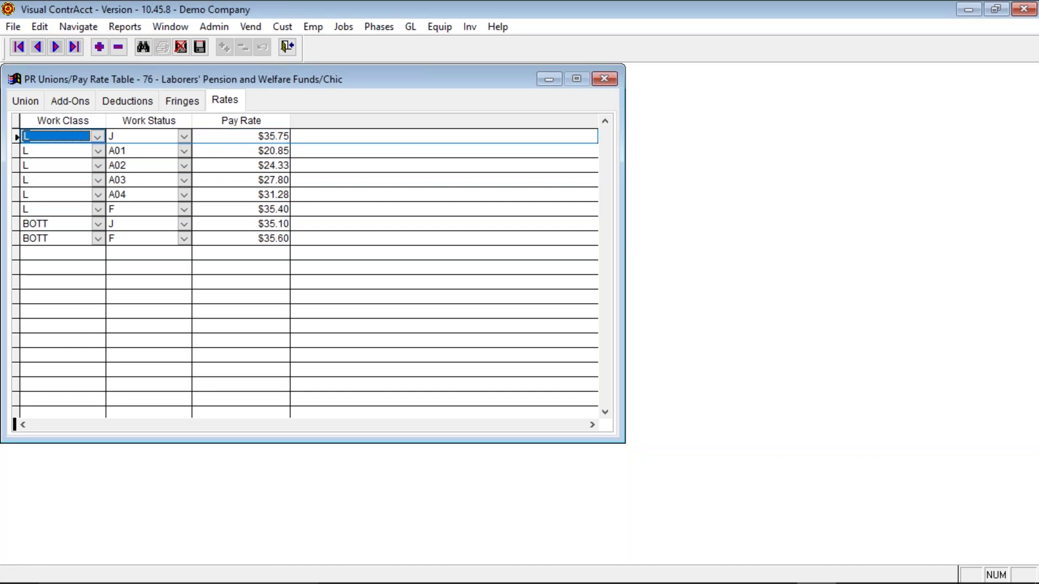
left_click(199, 47)
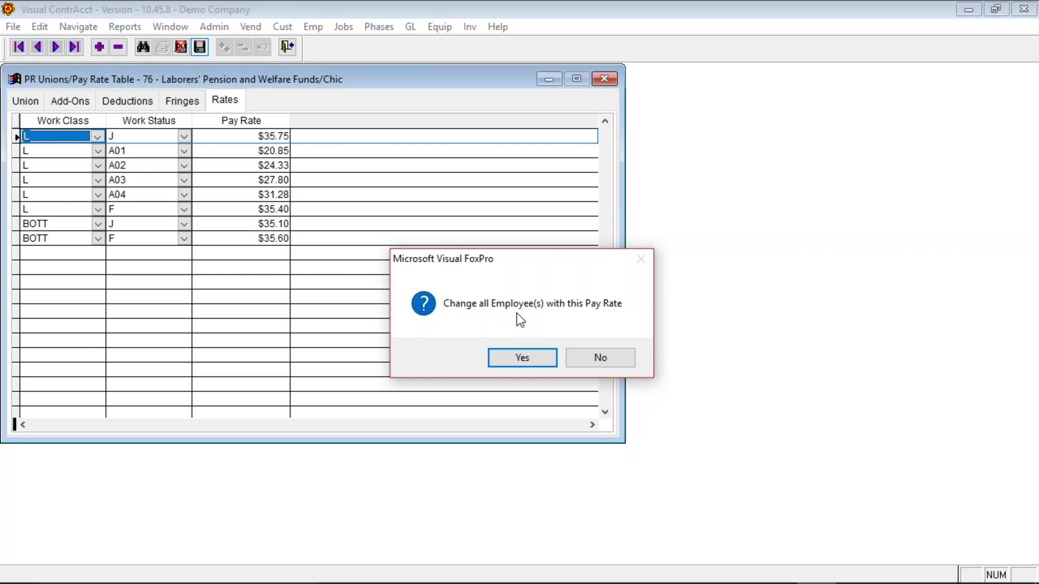
left_click(586, 352)
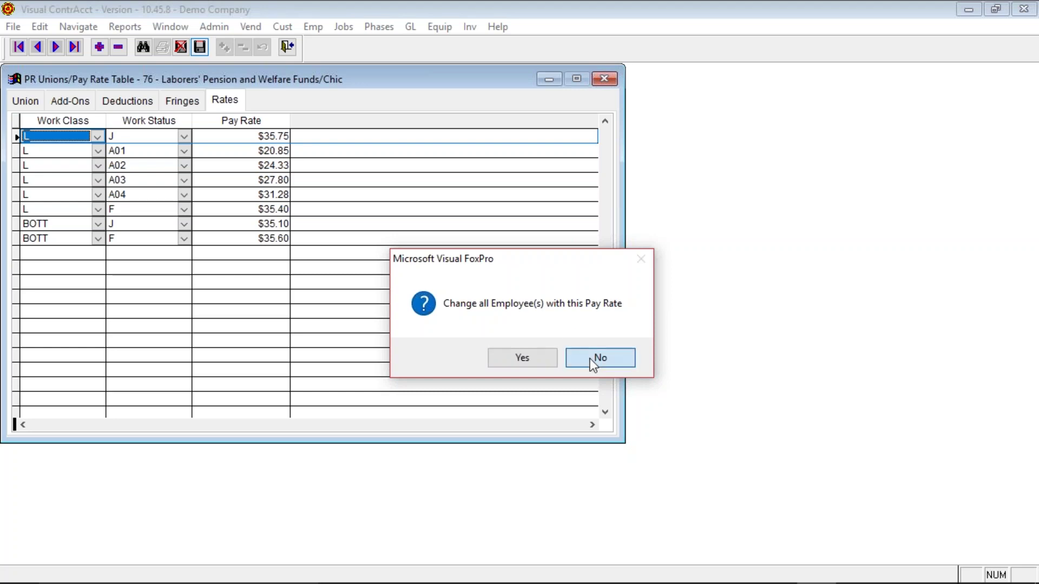
Step: Set the pay rate for work class L, status J to $34.75, save it without changing all employees, and close the union pay rate table
left_click(216, 139)
type("34.75")
key("Tab")
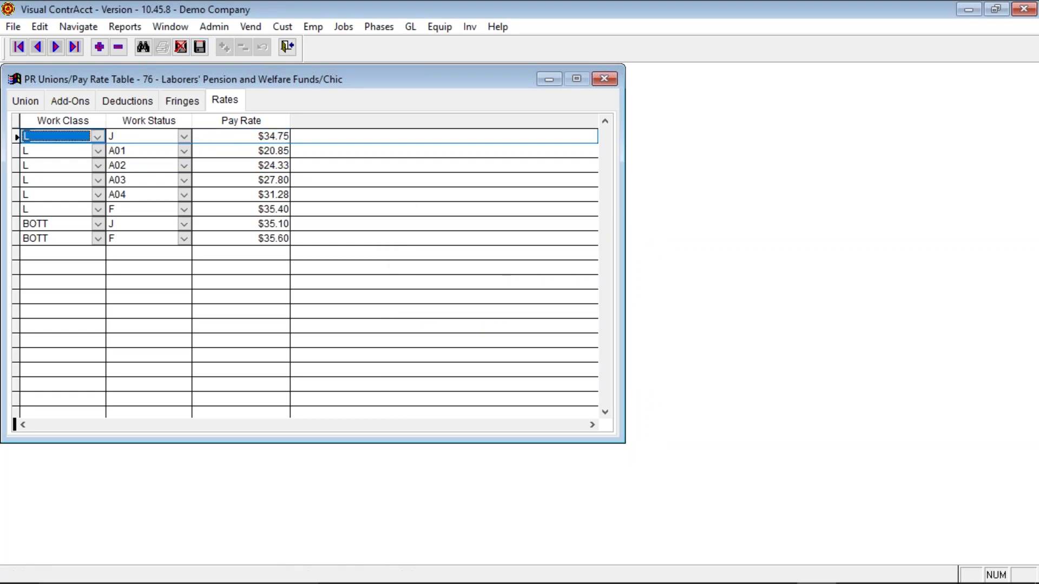
left_click(207, 47)
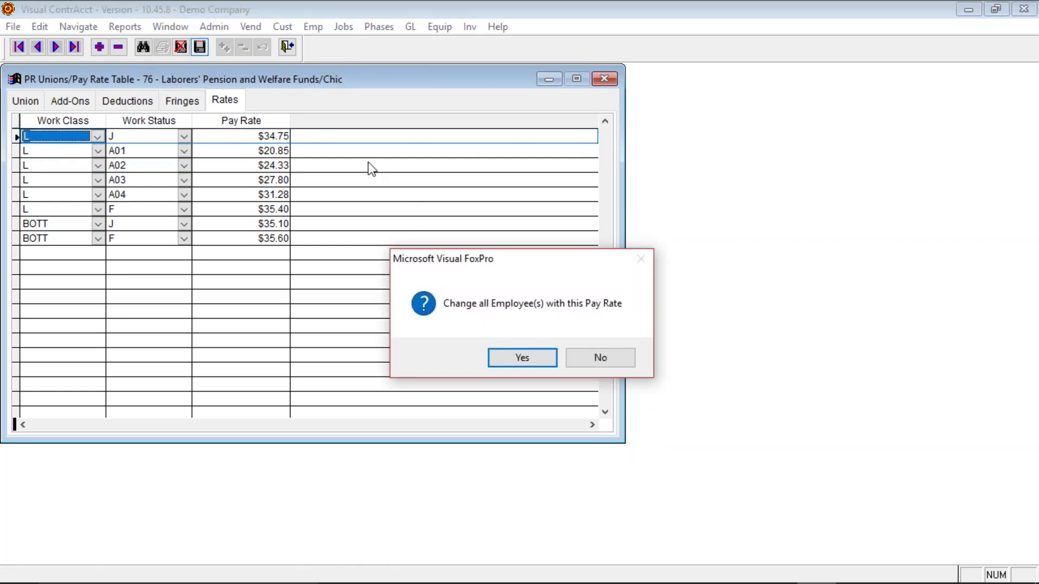
left_click(577, 358)
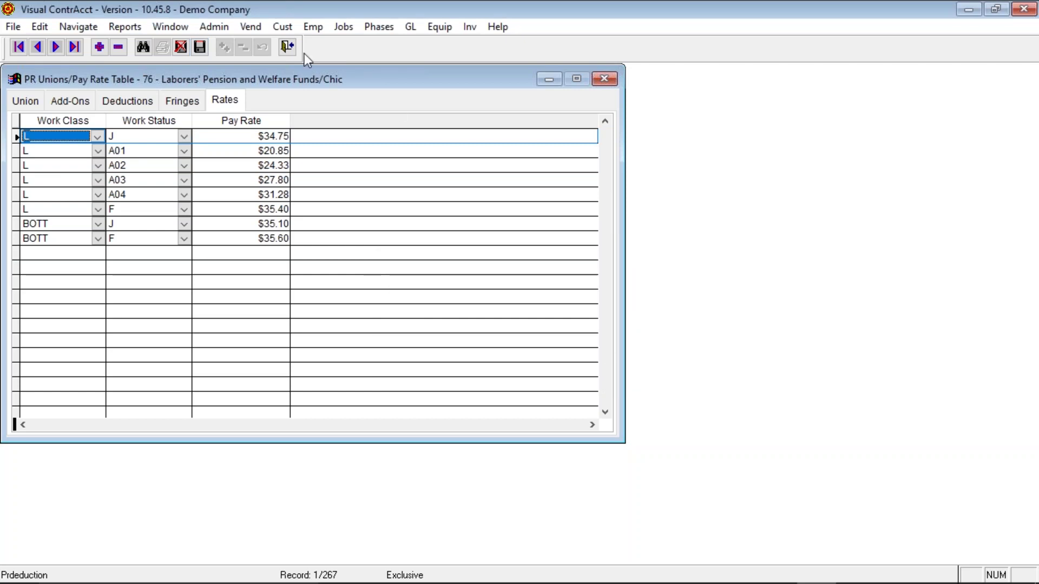
left_click(283, 46)
Step: Examine the payroll administration options for unions and pay rates and for unposting checks, equipment and payroll
key("alt+a")
key("p")
key("u")
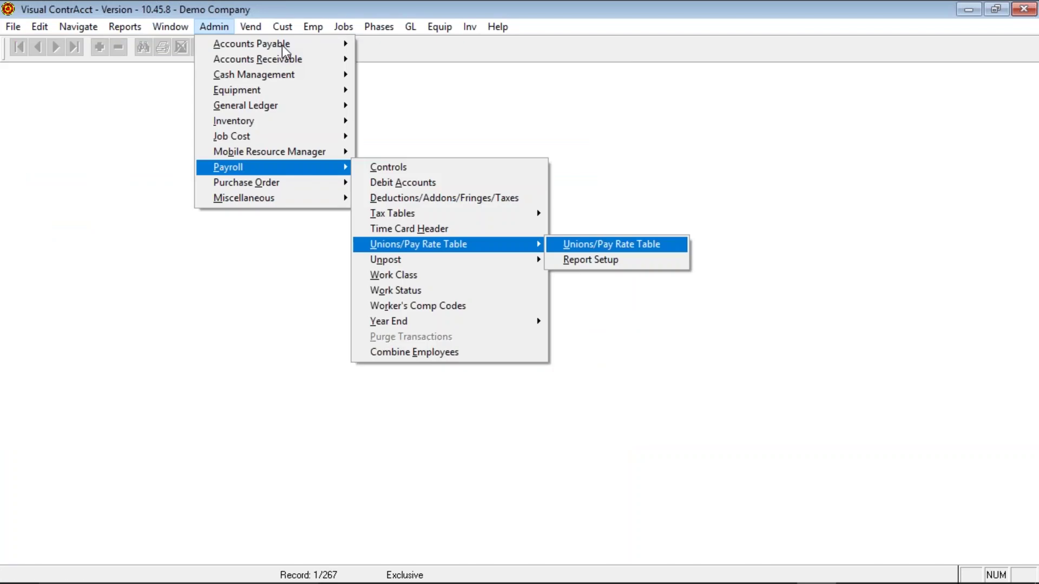
mouse_move(539, 264)
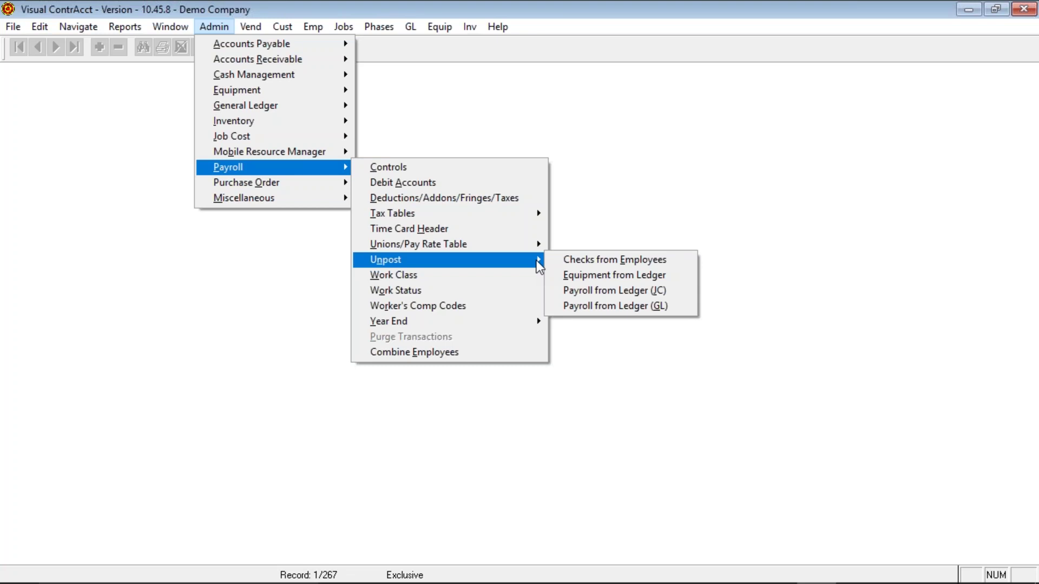
Step: Review the payroll work class list and the EEO job category options of the Bricklayer class, and close the record without changes
left_click(501, 278)
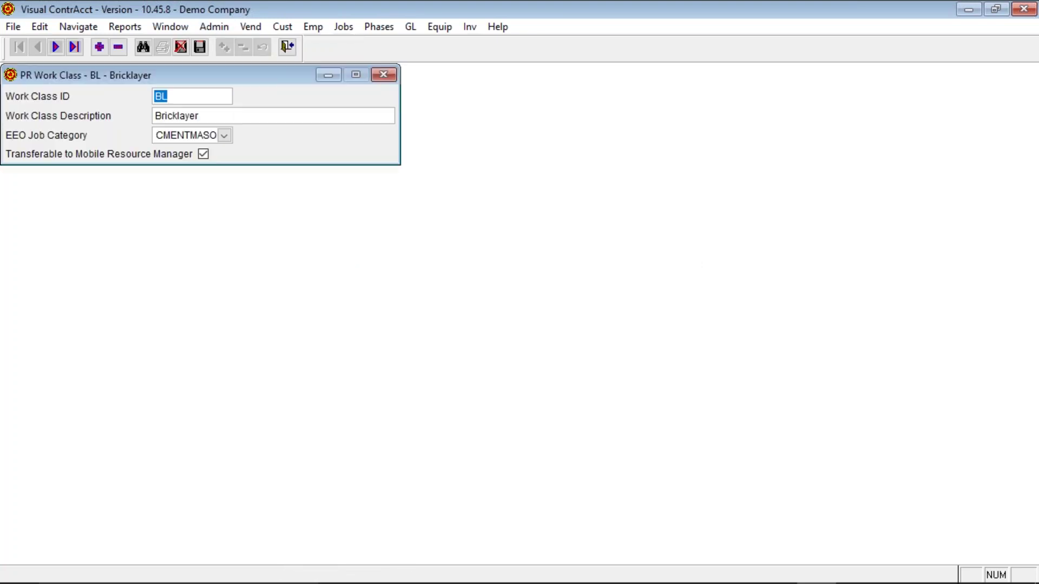
left_click(143, 46)
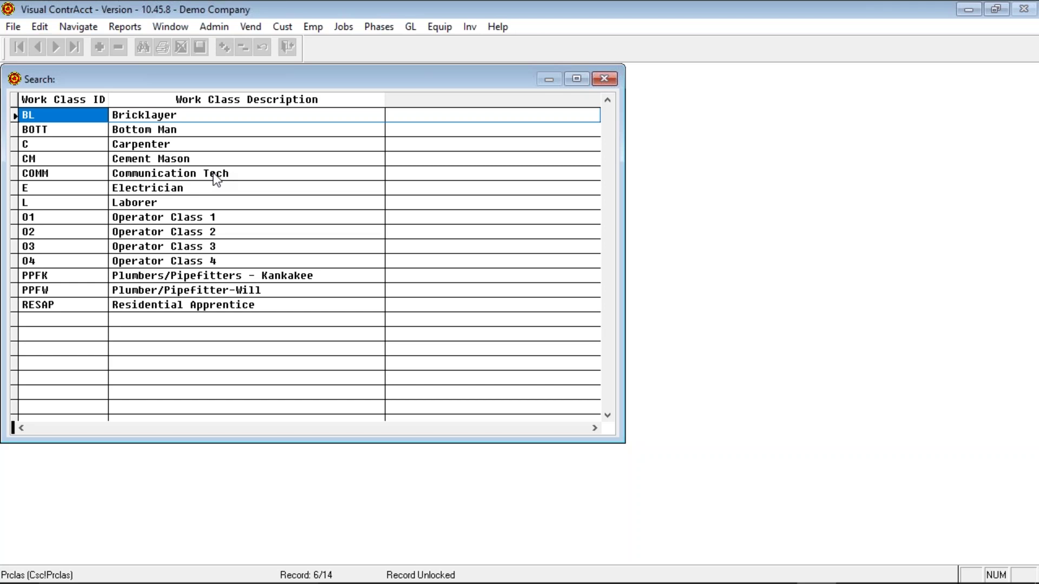
key("Return")
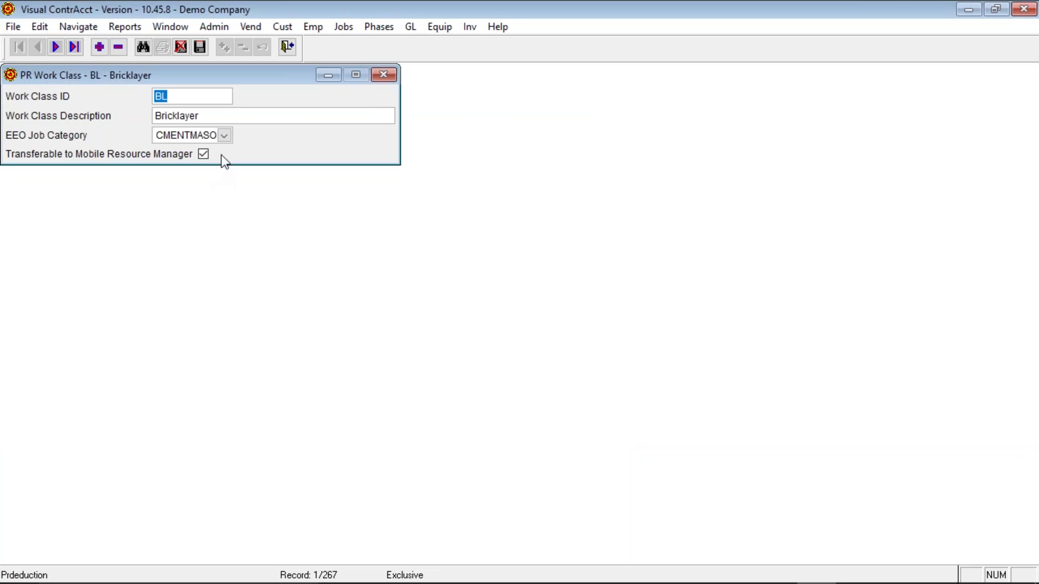
left_click(225, 135)
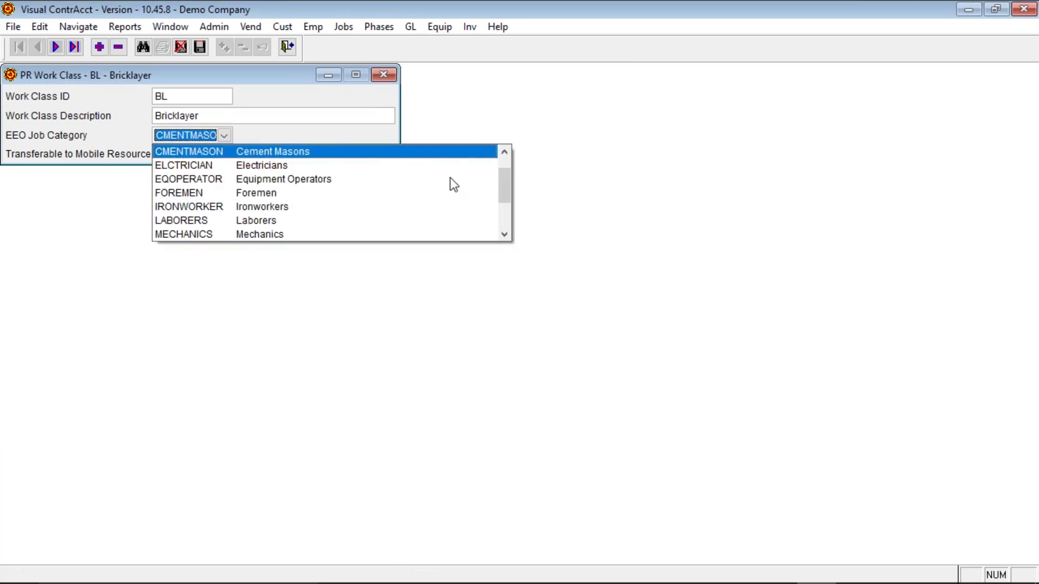
left_click(505, 153)
mouse_move(508, 162)
left_mouse_down()
mouse_move(510, 204)
mouse_move(494, 158)
left_mouse_up()
left_click(327, 129)
left_click(291, 50)
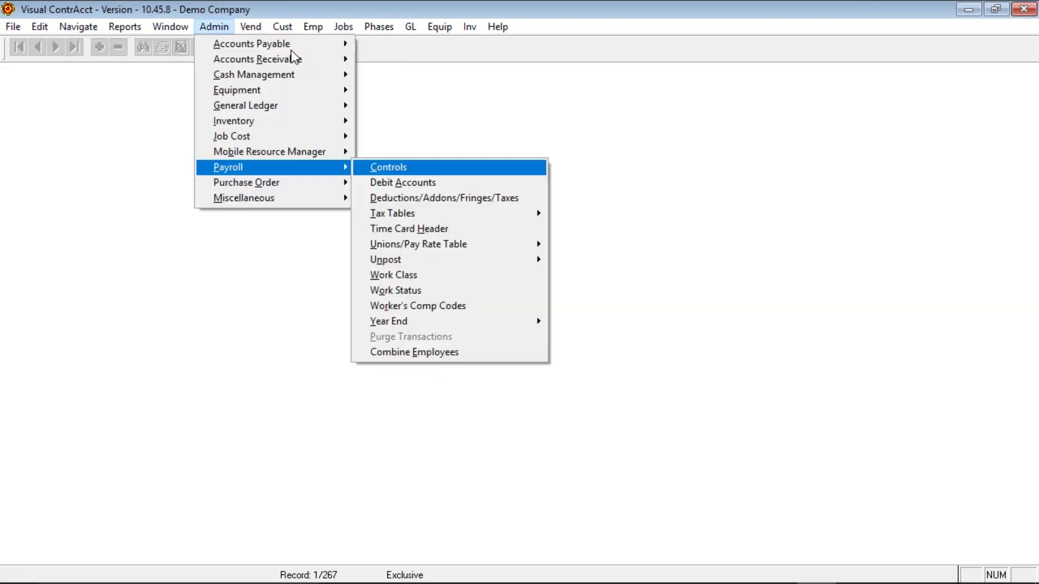
Step: Review the list of payroll work statuses from the Apprentice record and close it
left_click(455, 290)
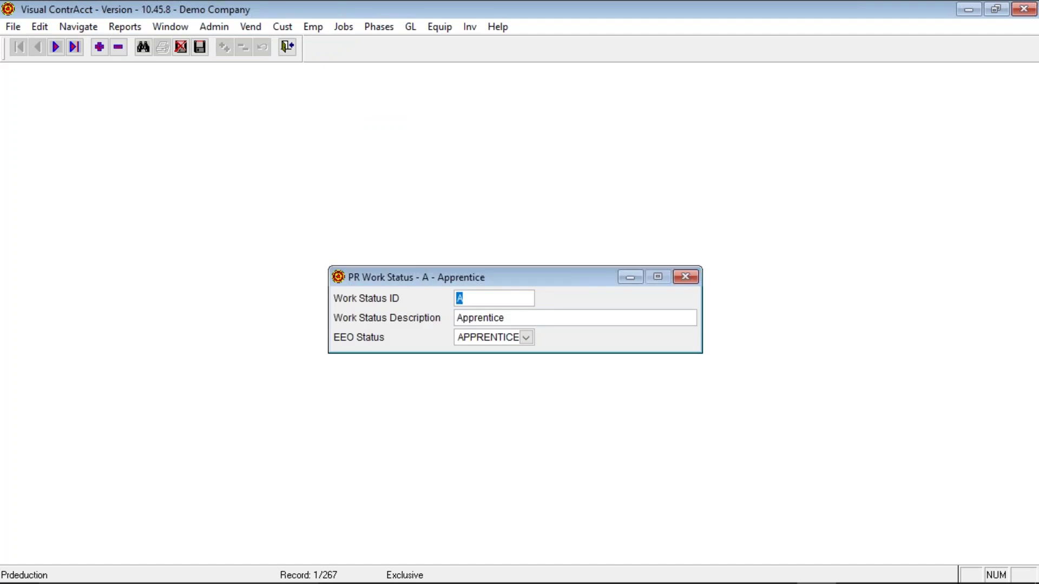
left_click(143, 47)
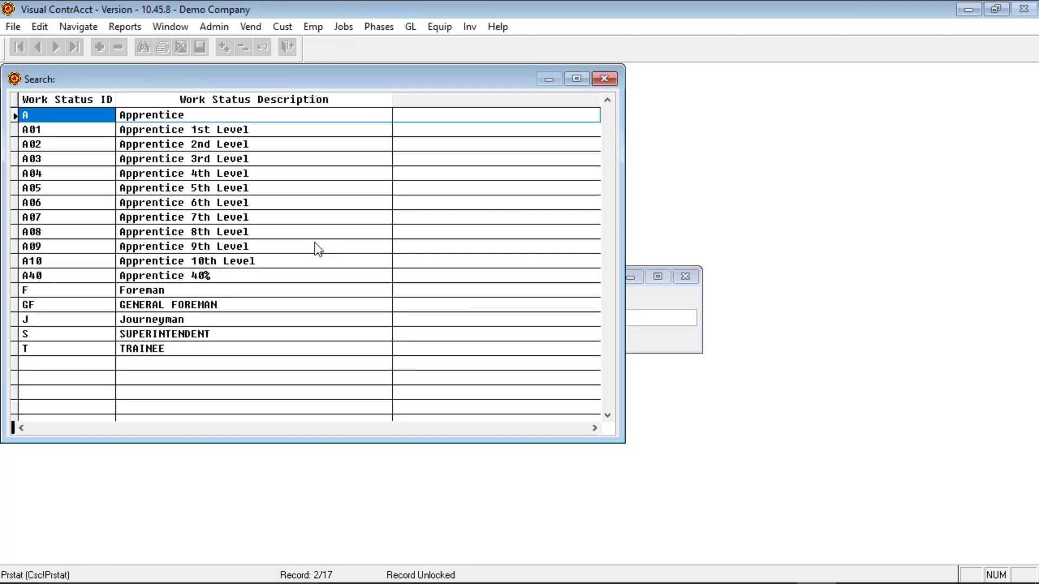
scroll(315, 243, "down", 1)
scroll(314, 242, "up", 1)
key("Return")
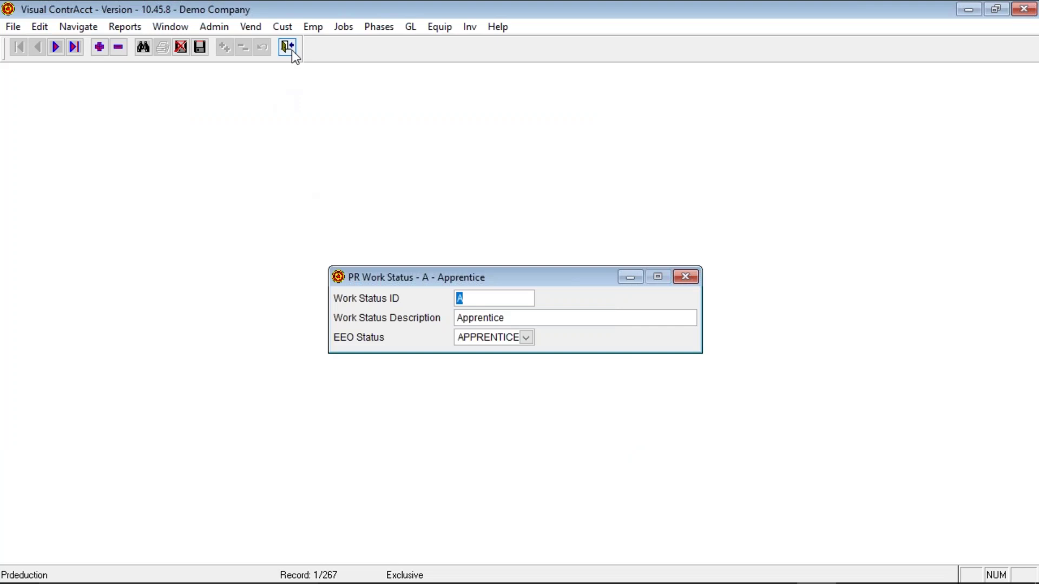
left_click(291, 50)
Step: Open the worker's comp codes, check the percent field of Concrete Construction, and look through the list of codes
left_click(214, 27)
mouse_move(227, 167)
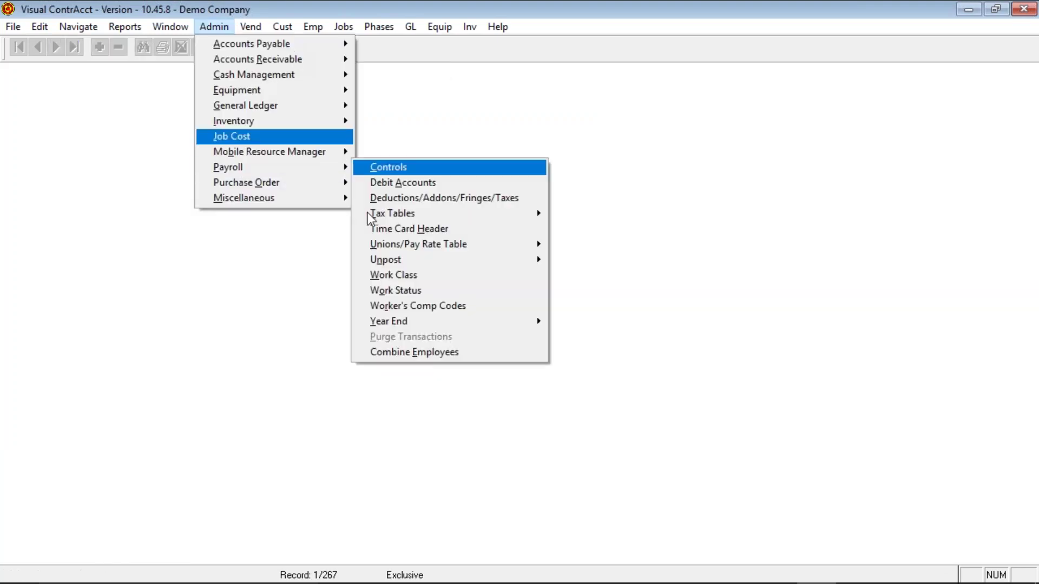
left_click(413, 306)
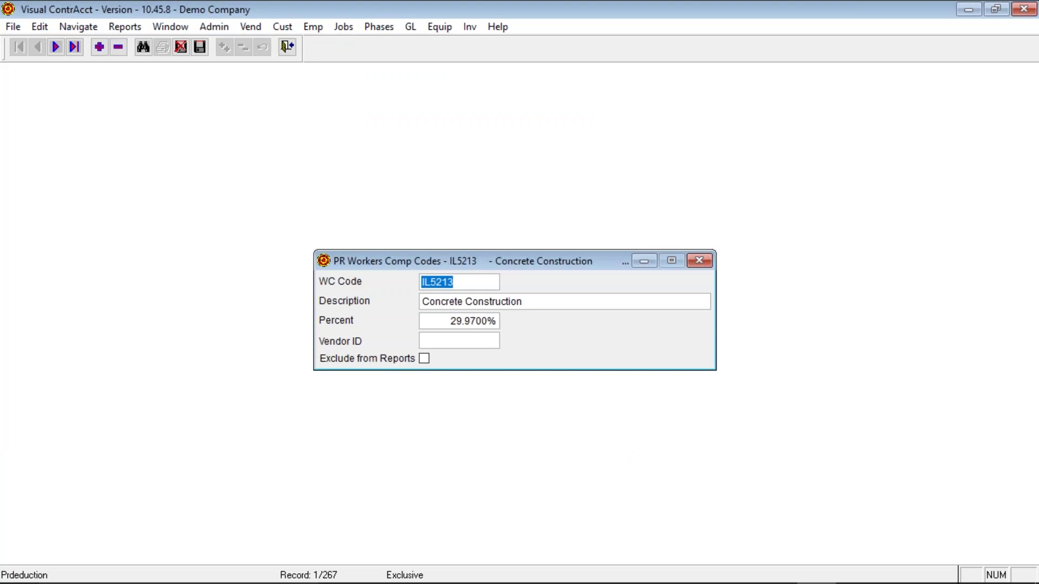
left_click(425, 319)
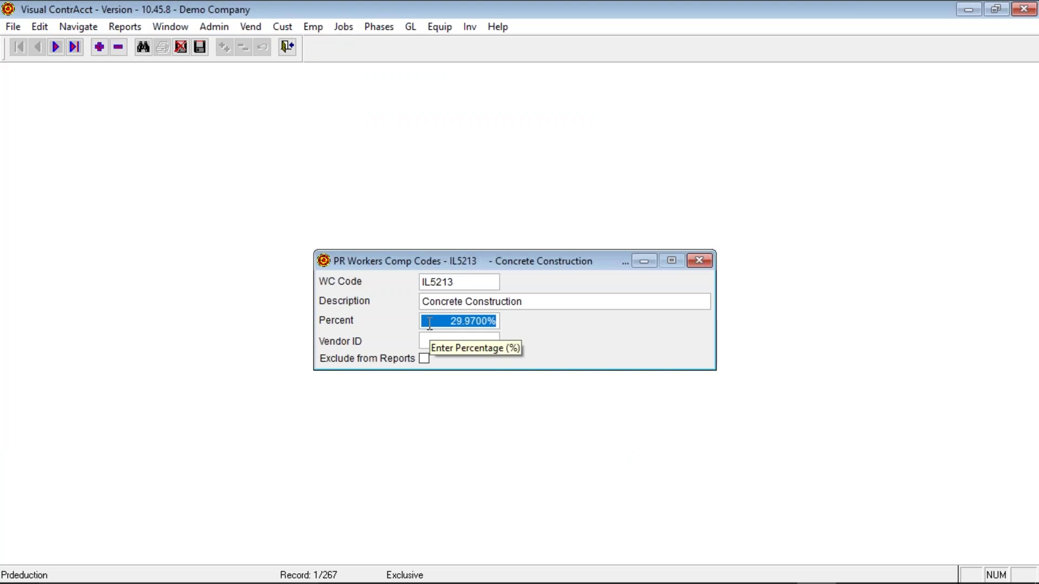
left_click(143, 47)
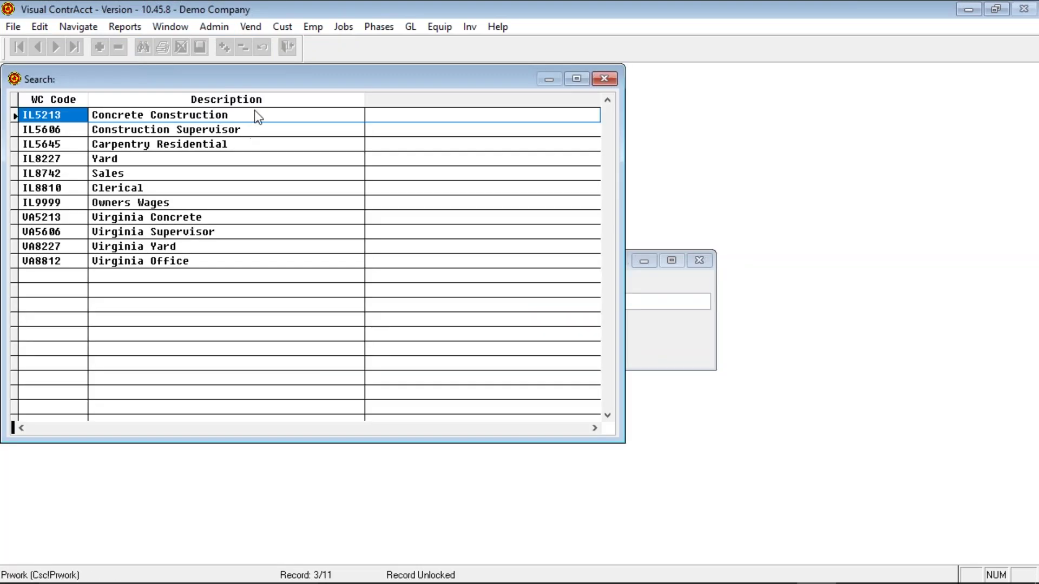
key("Escape")
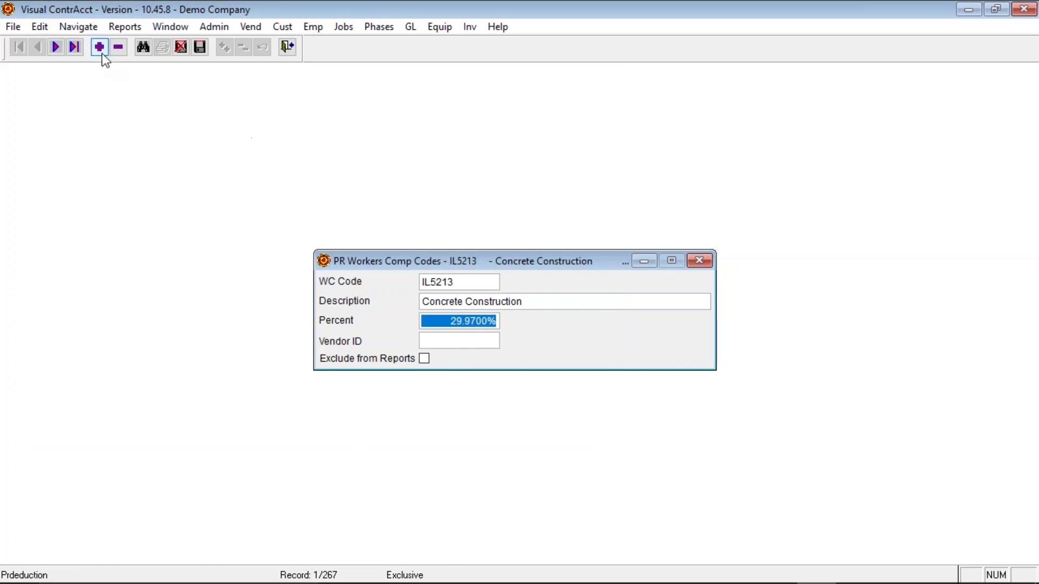
Step: Browse the worker's comp records up to Virginia Supervisor, return to the first record, and close the codes
left_click(53, 52)
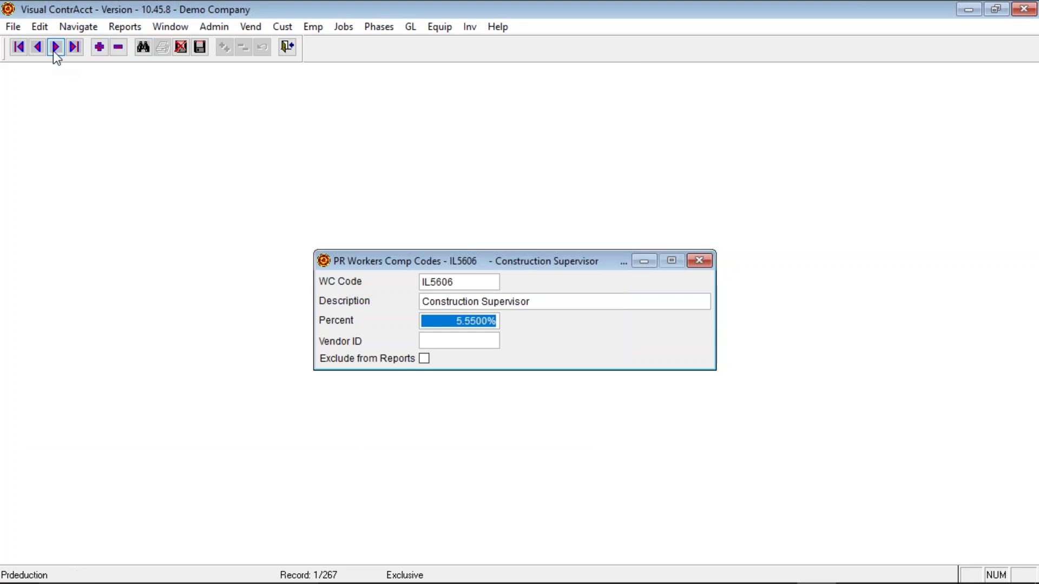
left_click(53, 52)
left_click(54, 52)
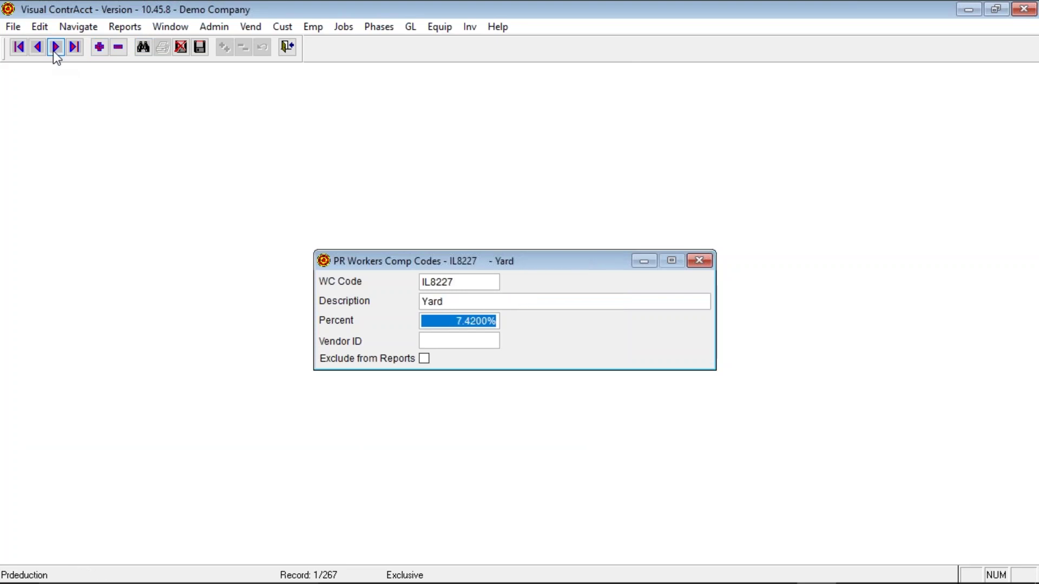
left_click(55, 56)
left_click(54, 52)
left_click(55, 52)
left_click(54, 52)
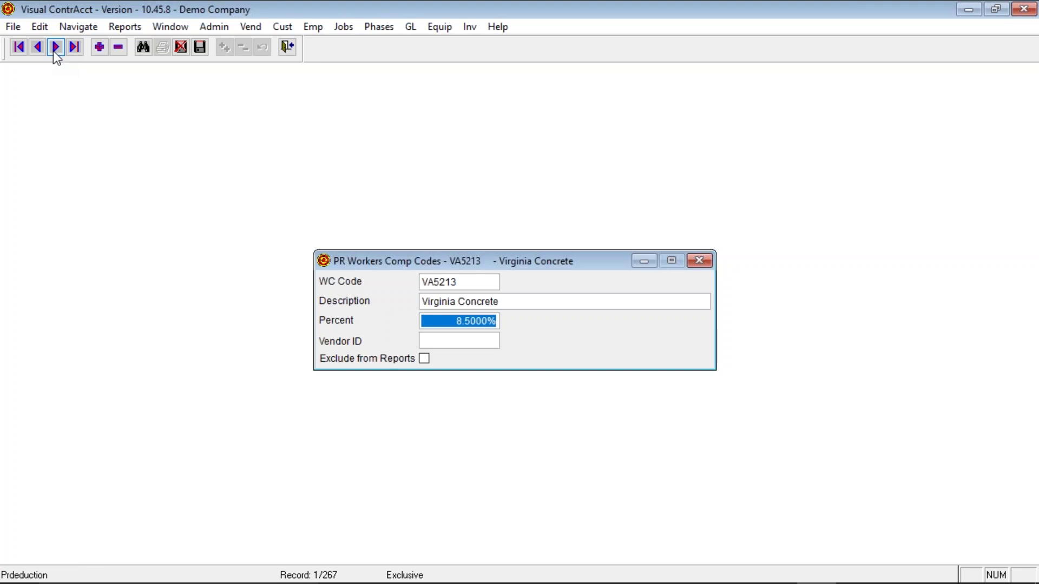
left_click(54, 52)
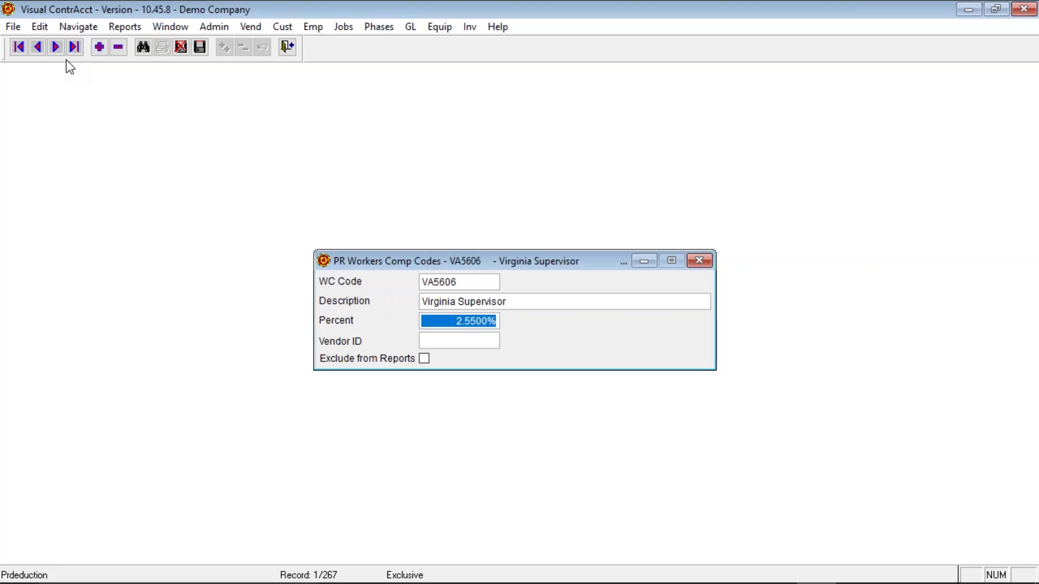
left_click(434, 282)
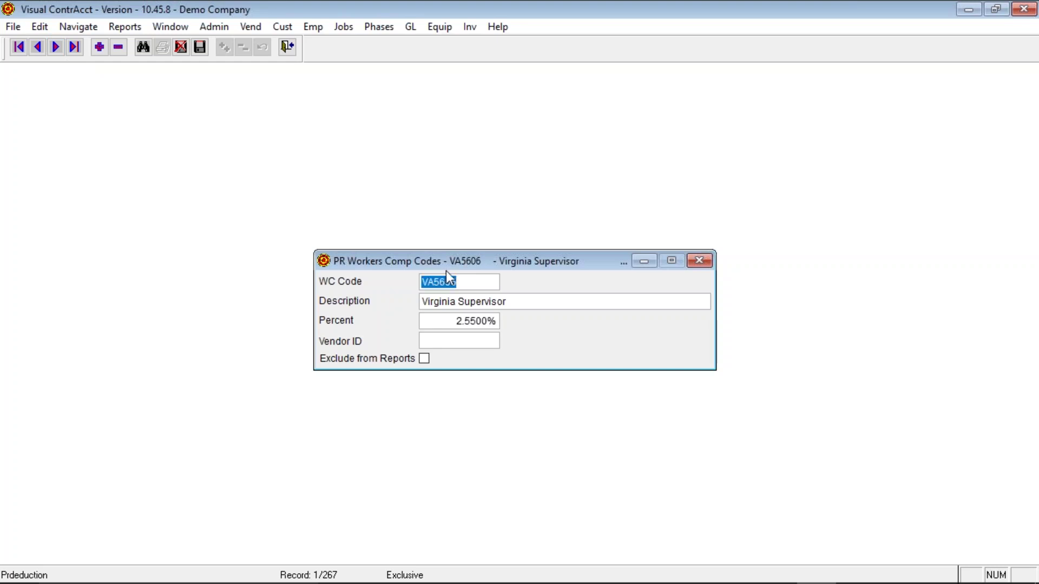
left_click(24, 49)
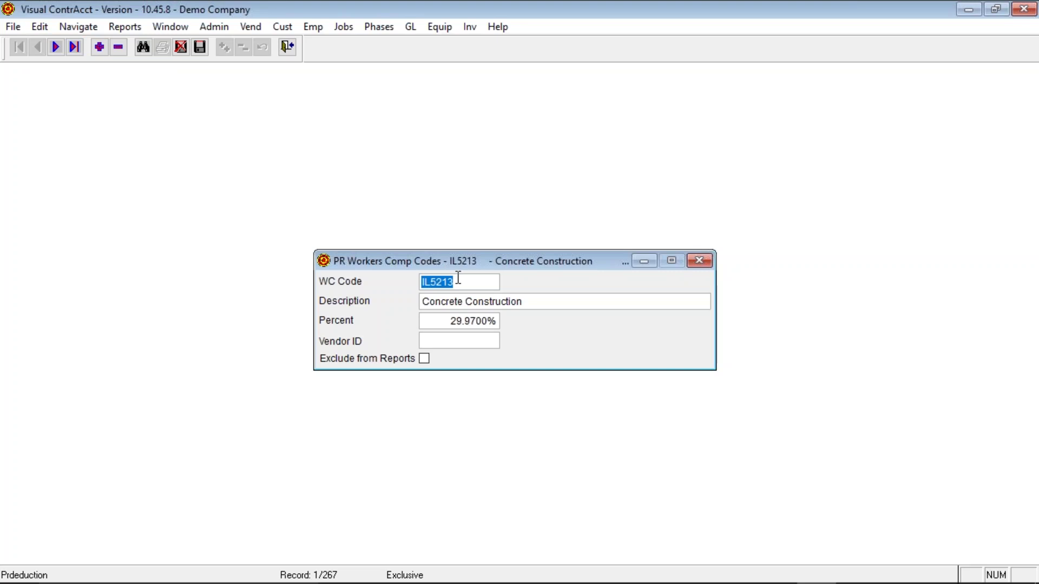
left_click(294, 50)
Step: Examine the payroll year-end options for backing up employees and zeroing year-to-date and fiscal year totals
key("alt+a")
key("p")
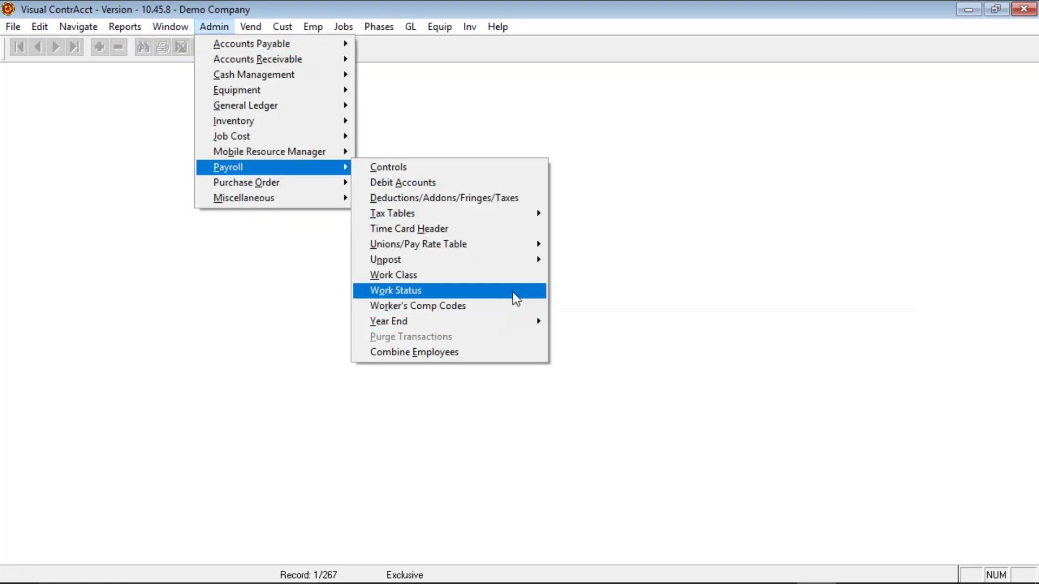
mouse_move(505, 316)
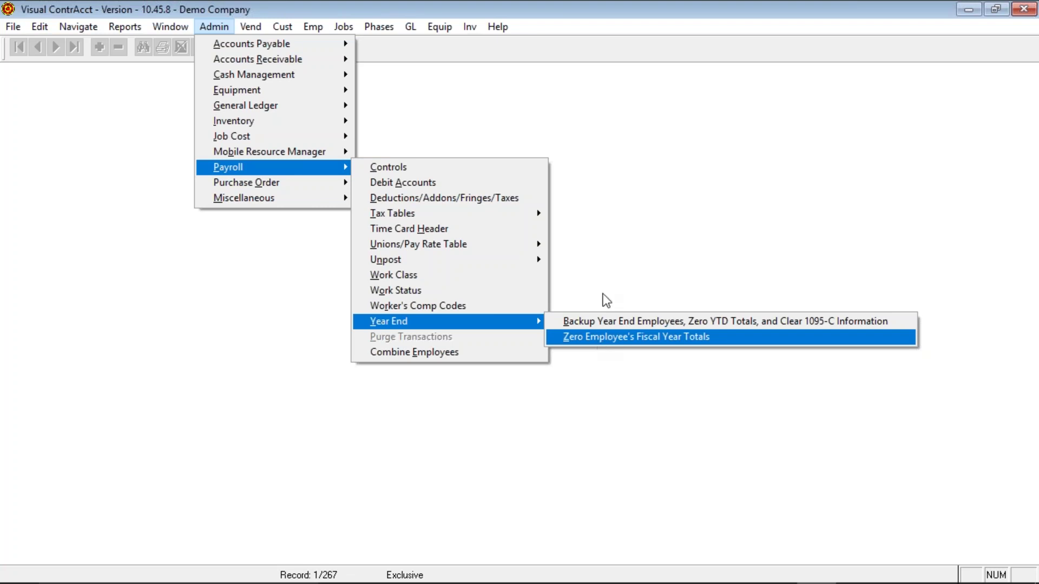
left_click(606, 168)
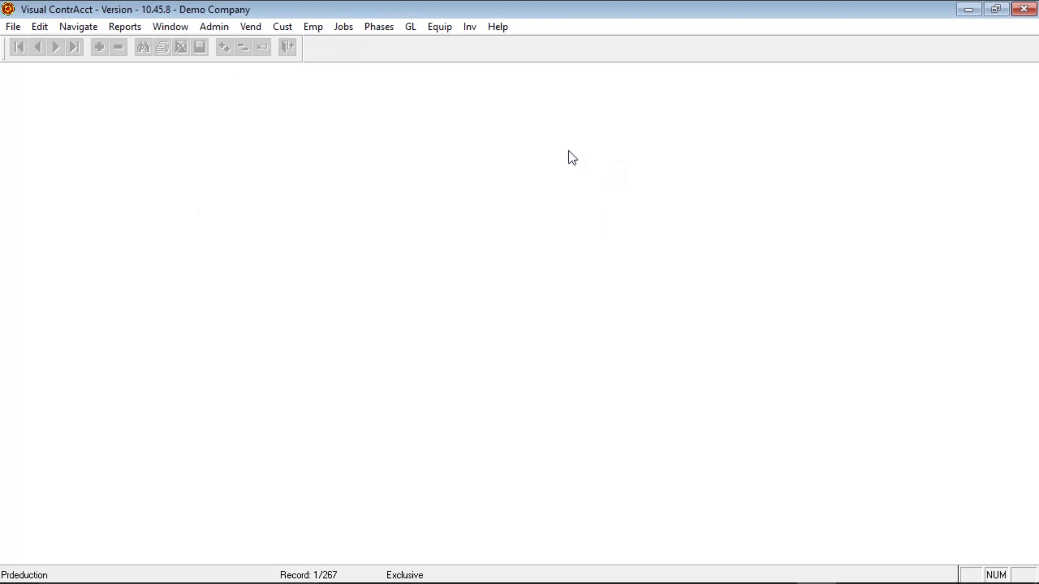
Step: Examine the available payroll reports, including the monthly ones, without running any
left_click(108, 29)
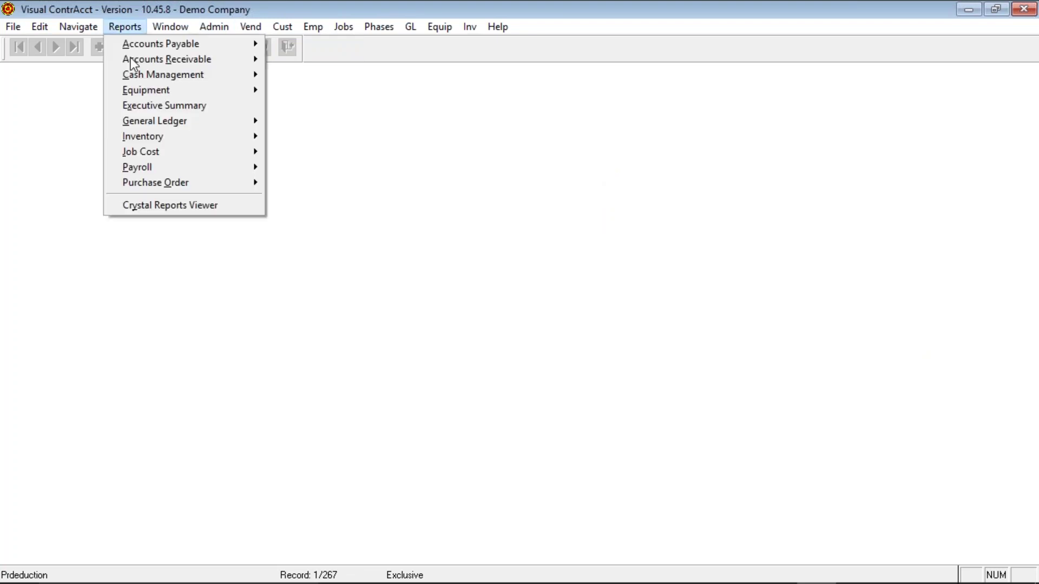
mouse_move(163, 172)
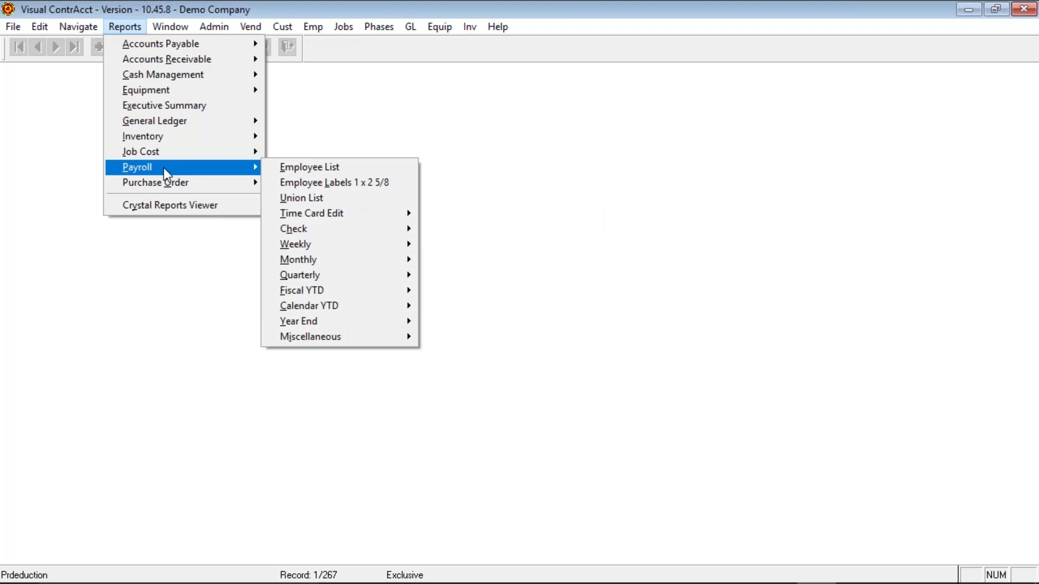
mouse_move(316, 262)
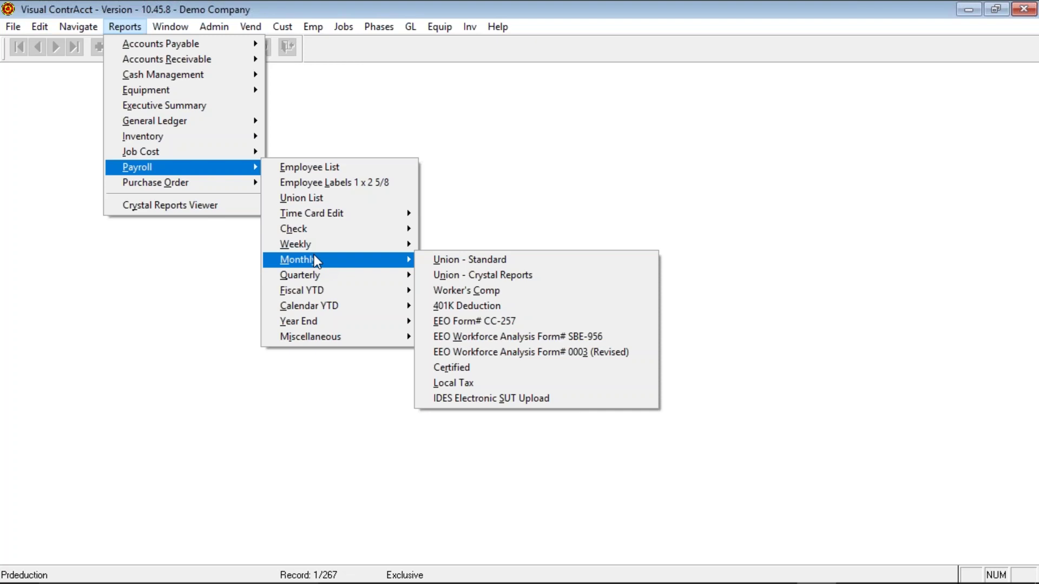
left_click(864, 314)
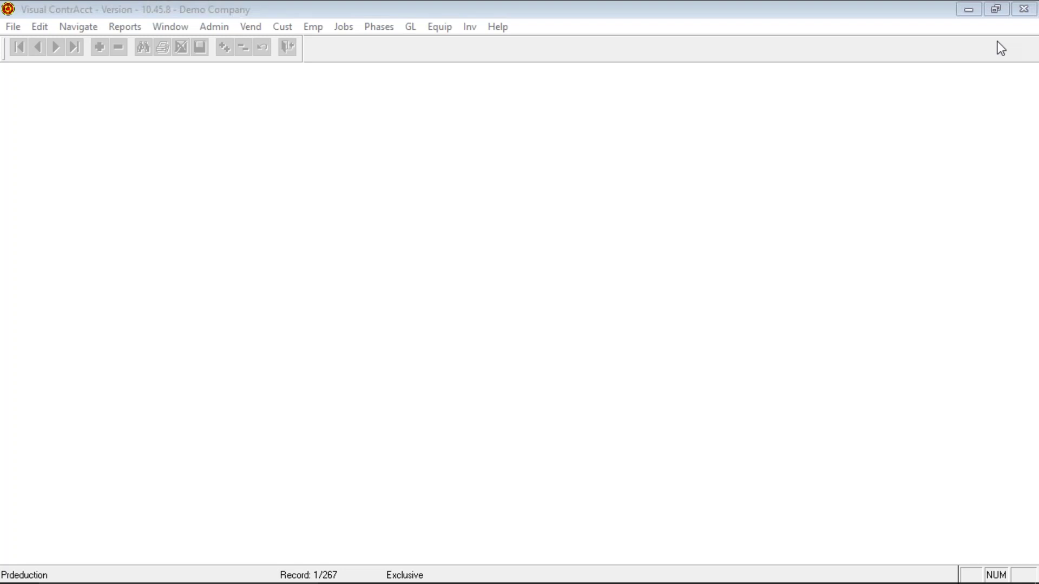
Step: Exit the accounting program and return to the desktop
left_click(1031, 13)
left_click(1031, 12)
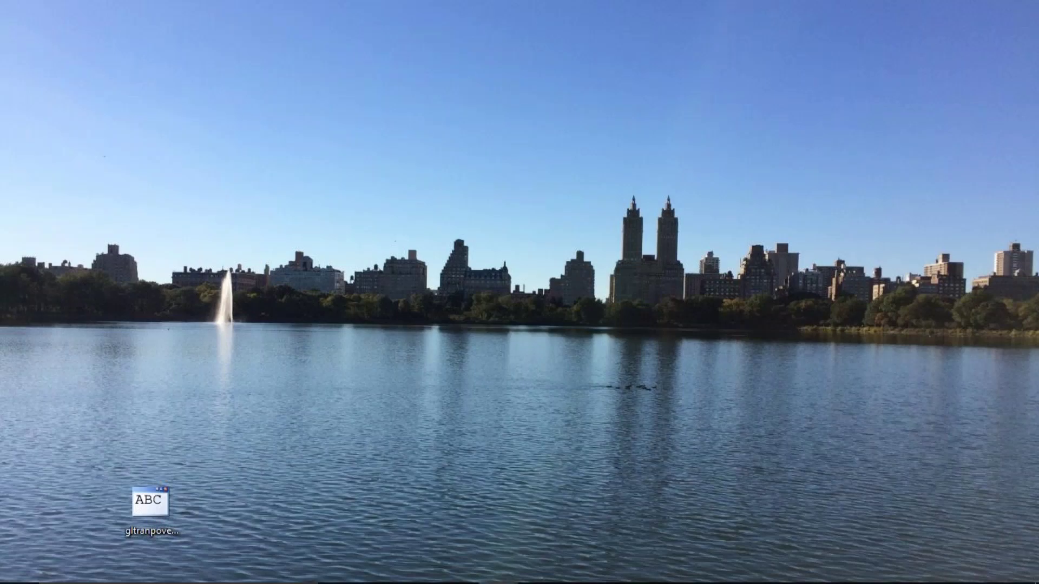